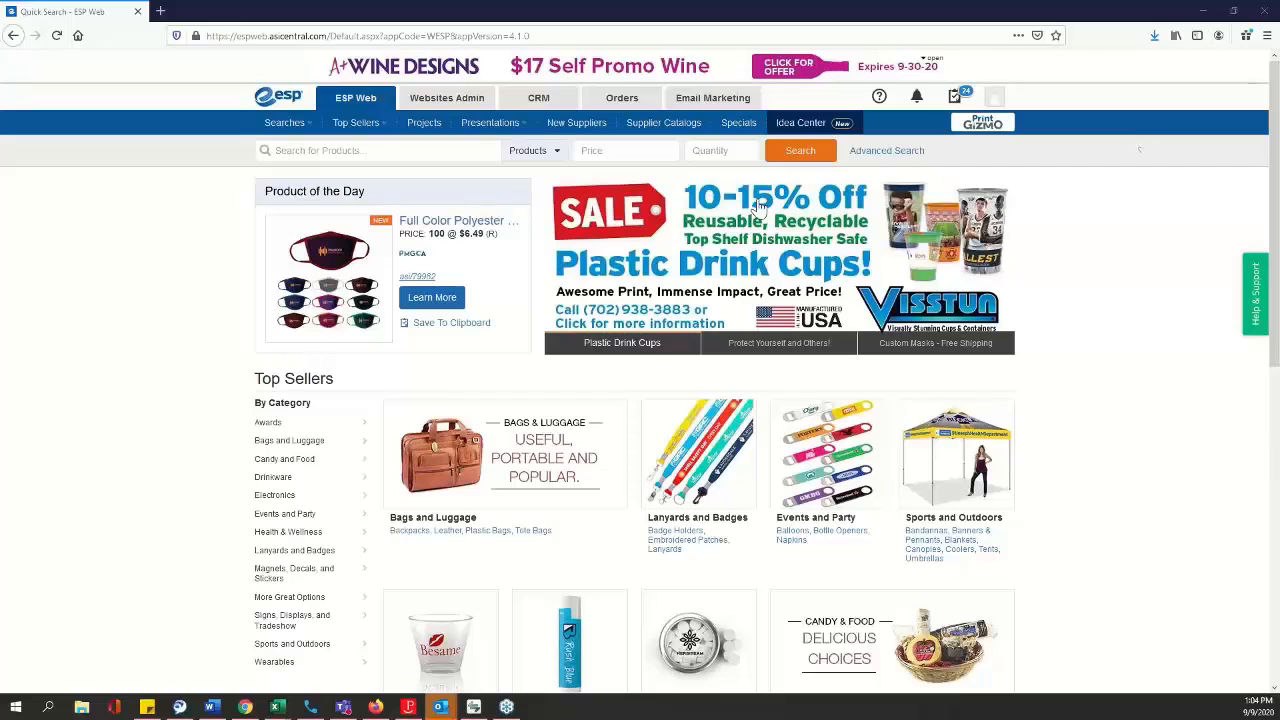
# Step: Load the searchesp.com website
pyautogui.click(385, 36)
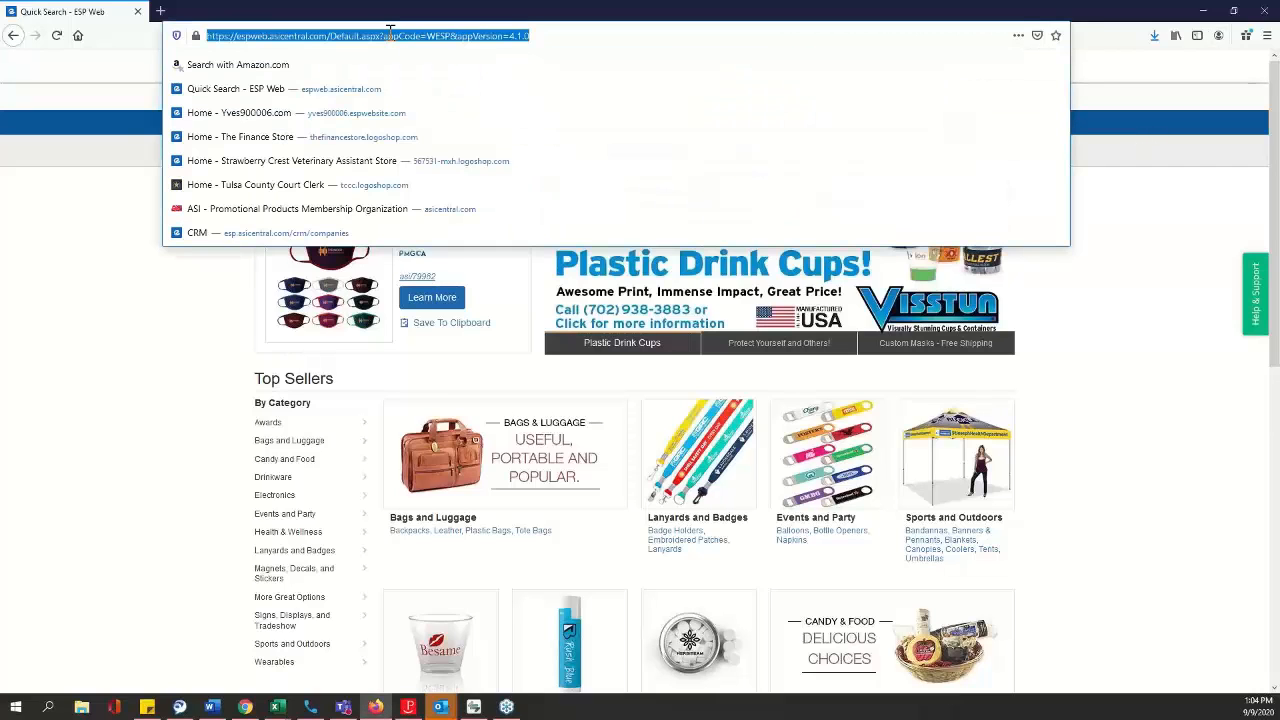
pyautogui.write('sear')
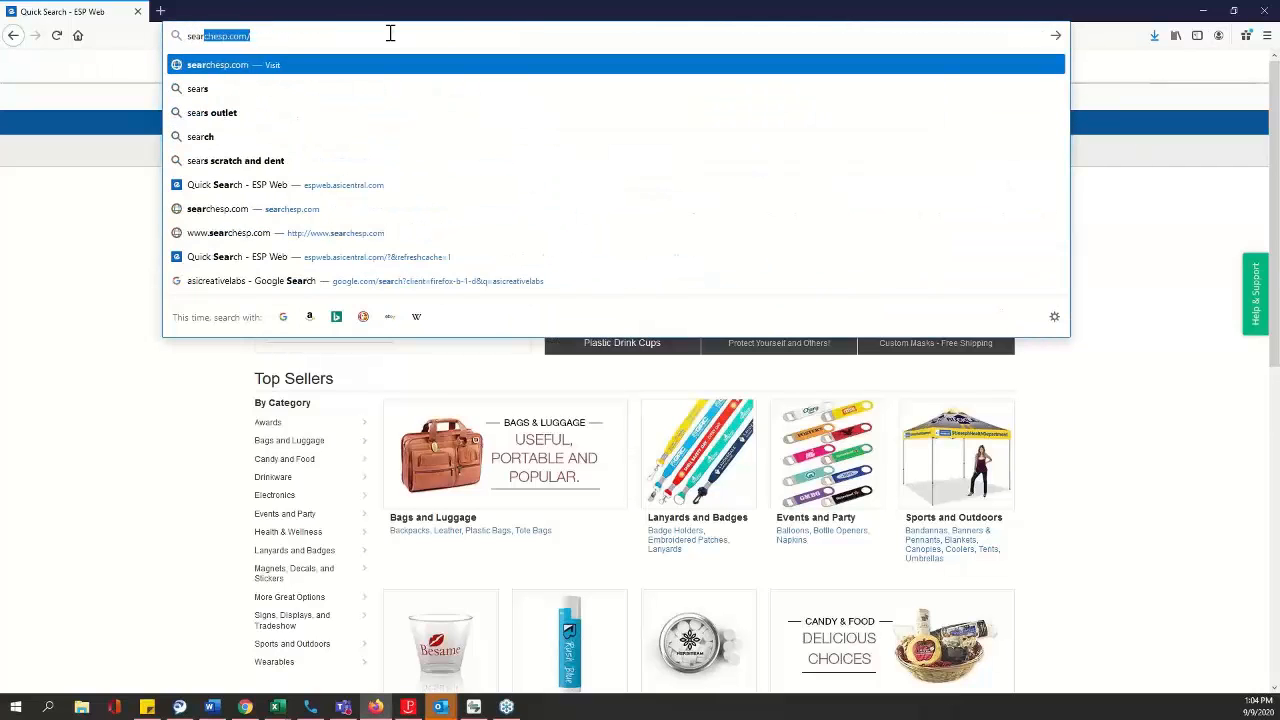
pyautogui.press('Return')
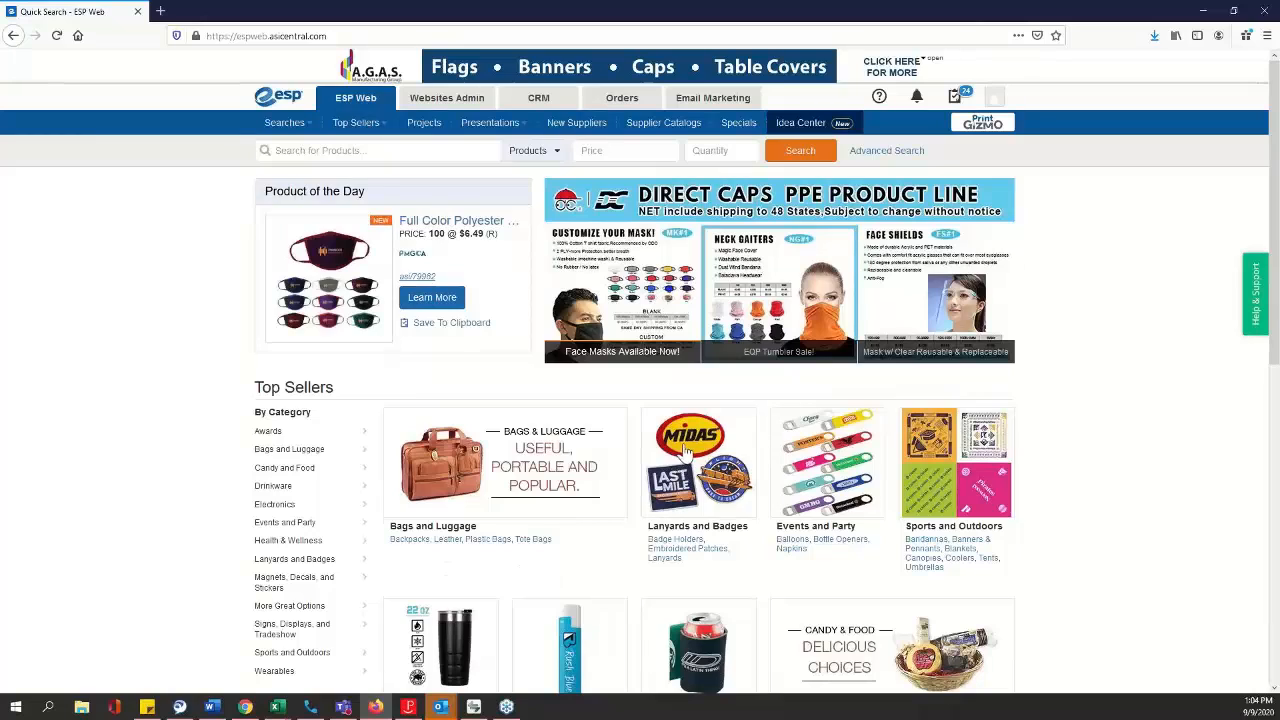
# Step: Search the product catalog for "t-shirt"
pyautogui.click(388, 151)
pyautogui.write('t')
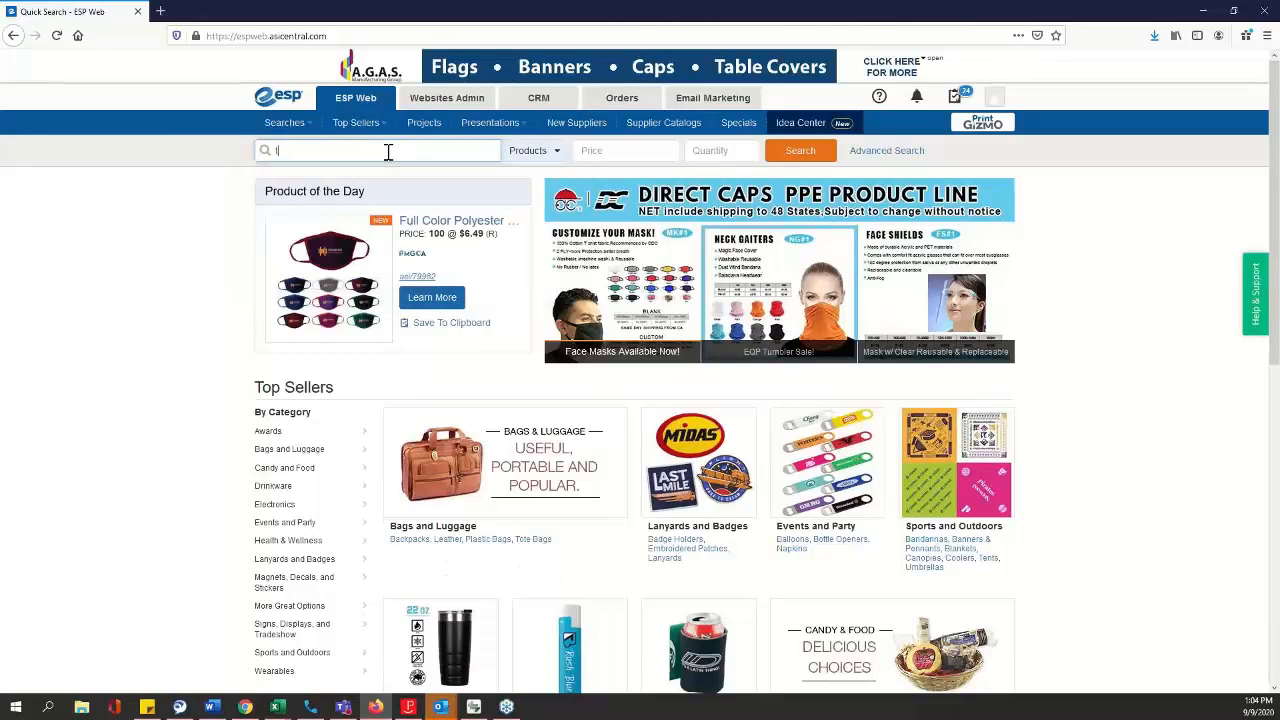
pyautogui.write('-shirt')
pyautogui.click(785, 155)
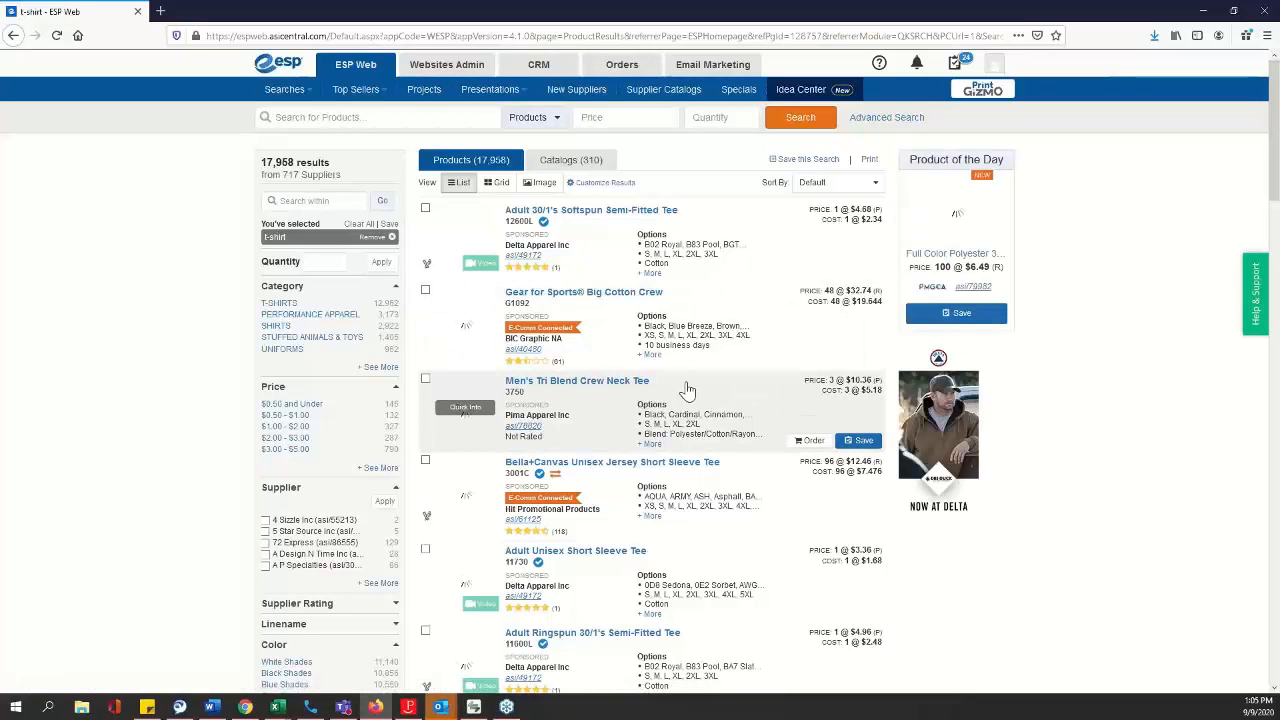
# Step: Start an order for the E-Comm Connected Gildan Heavy Cotton Classic Fit Adult T-Shirt from Prime Line
pyautogui.scroll(-1, 697, 392)
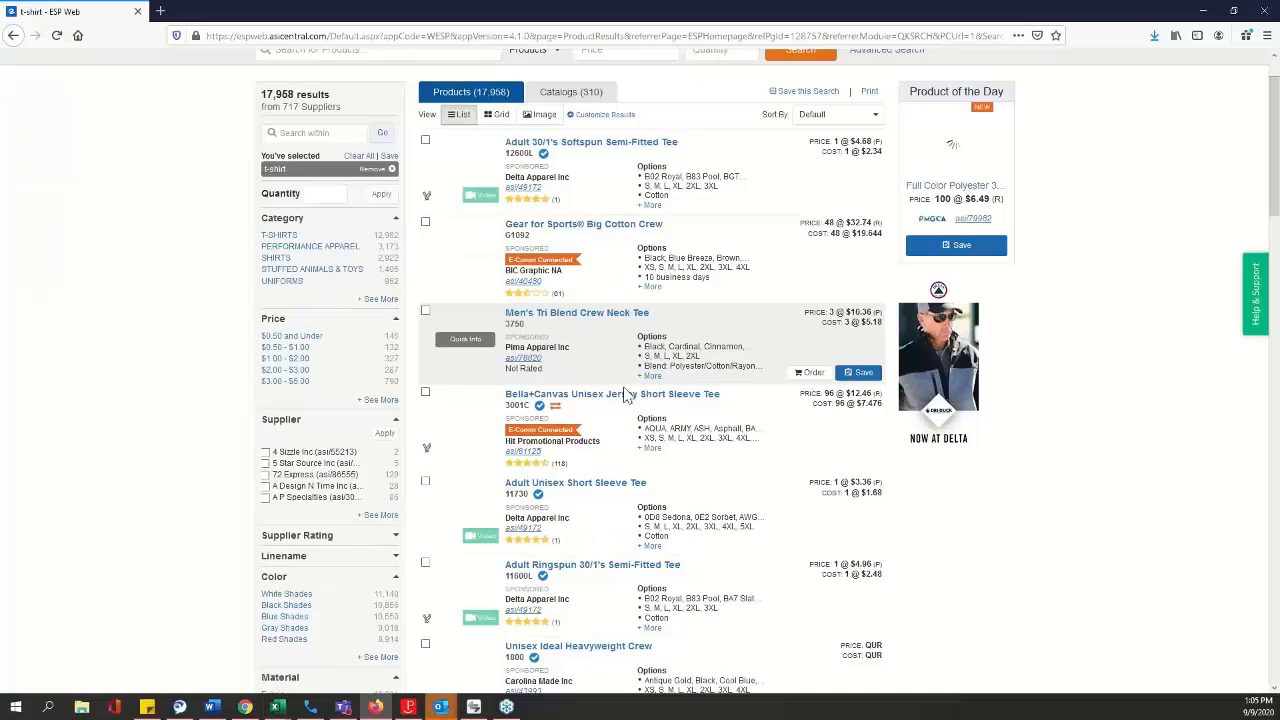
pyautogui.scroll(-2, 650, 392)
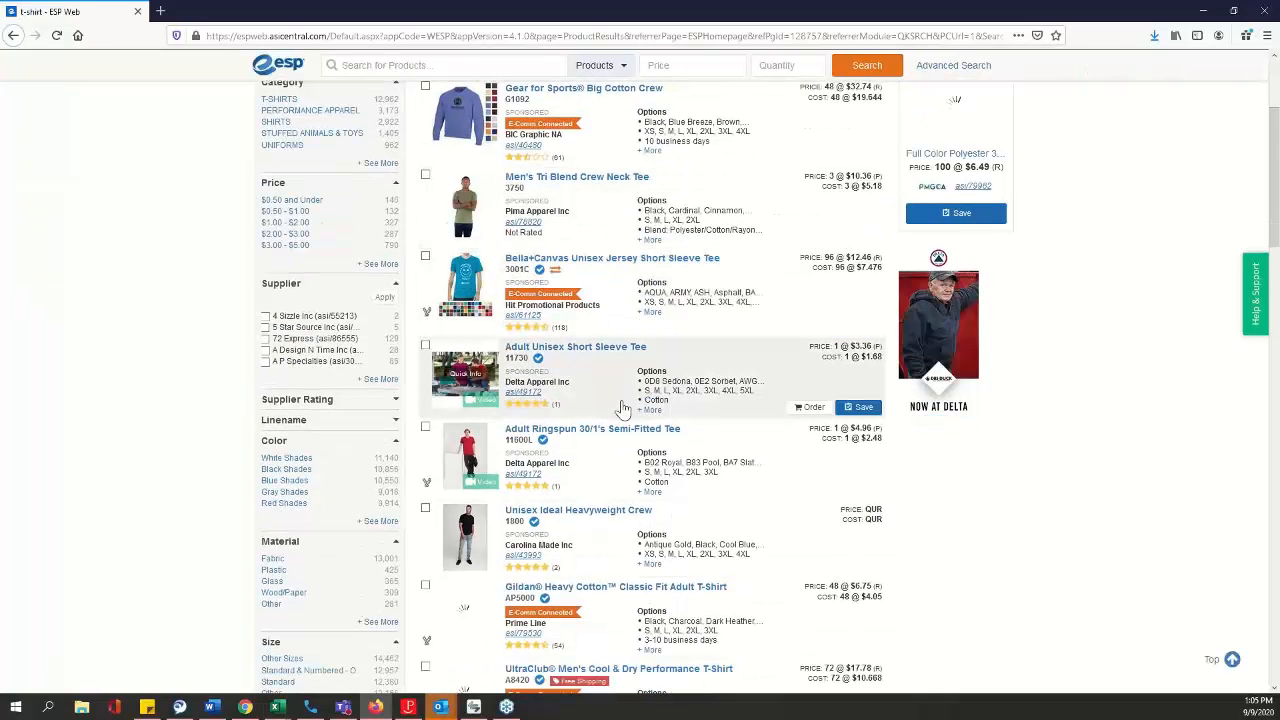
pyautogui.scroll(-2, 645, 392)
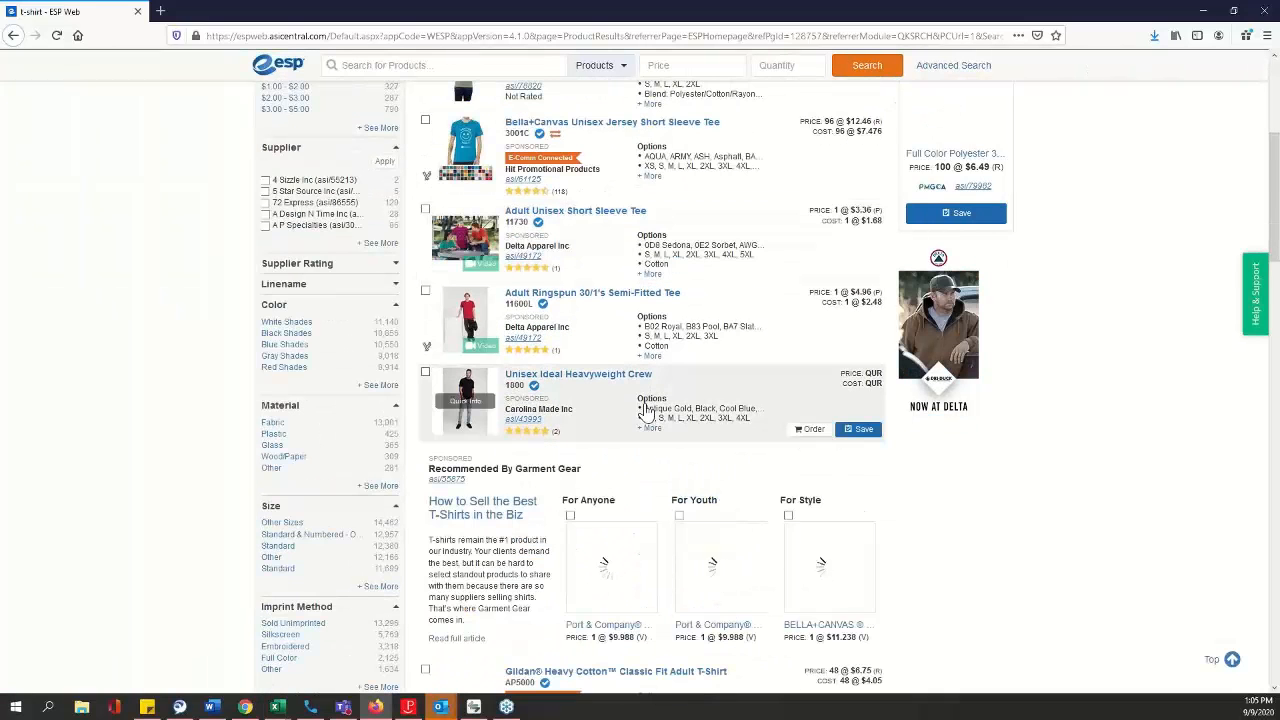
pyautogui.scroll(-2, 648, 409)
pyautogui.scroll(-1, 650, 408)
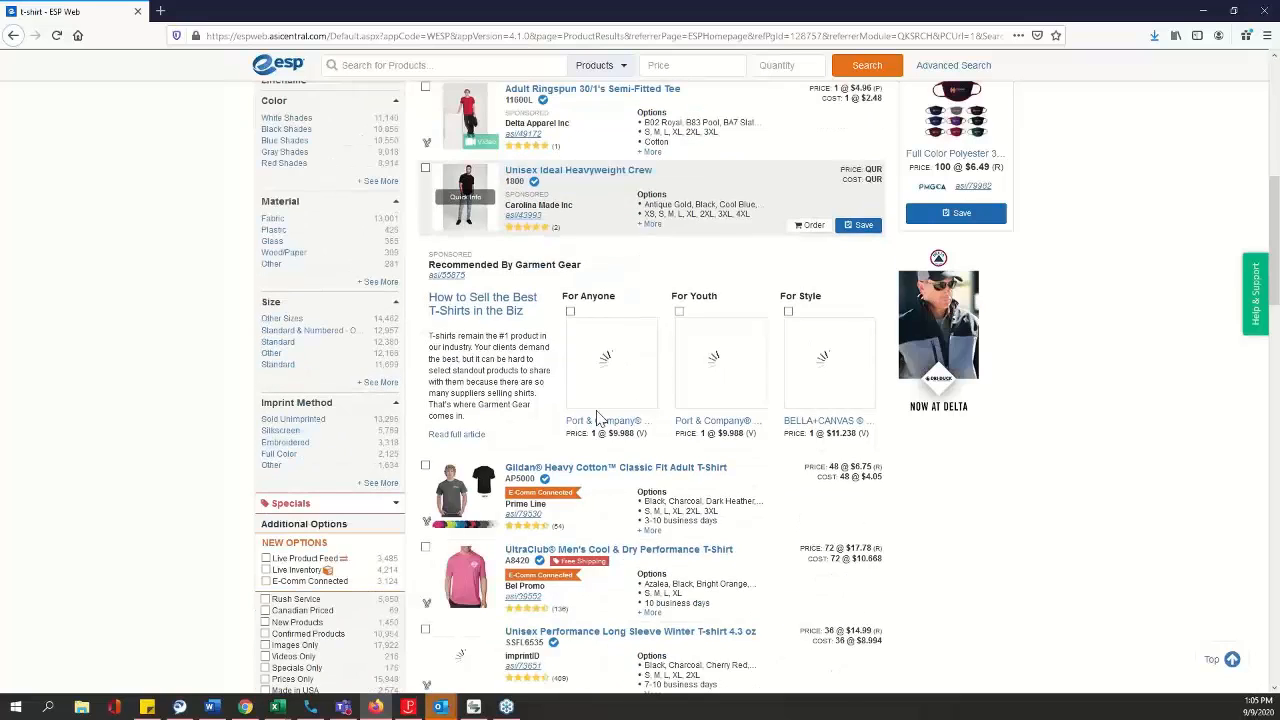
pyautogui.scroll(-1, 560, 420)
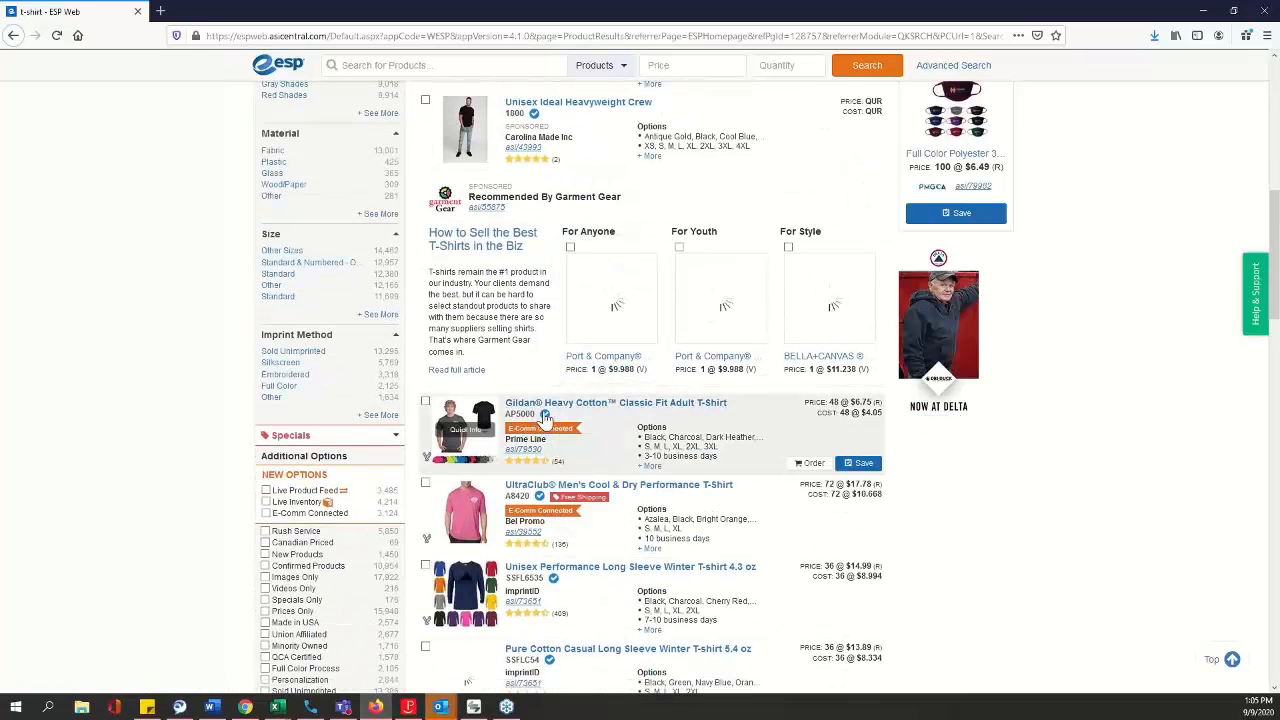
pyautogui.moveTo(556, 413)
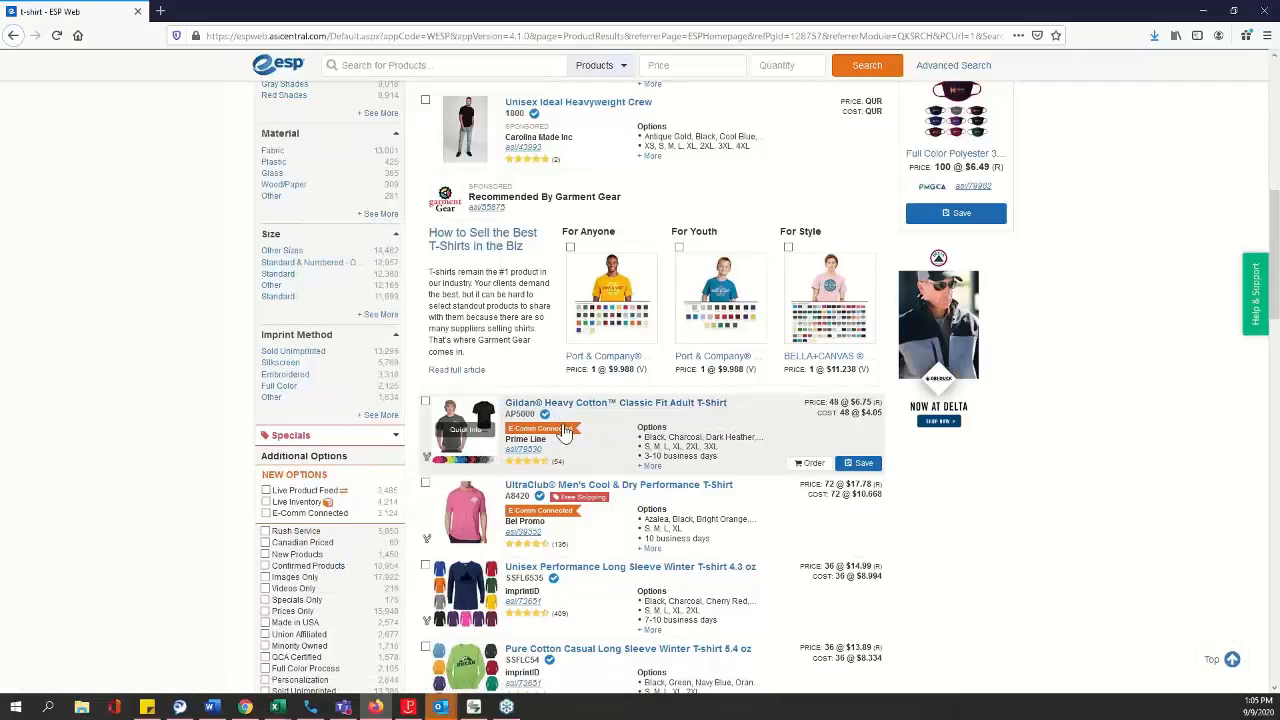
pyautogui.click(813, 465)
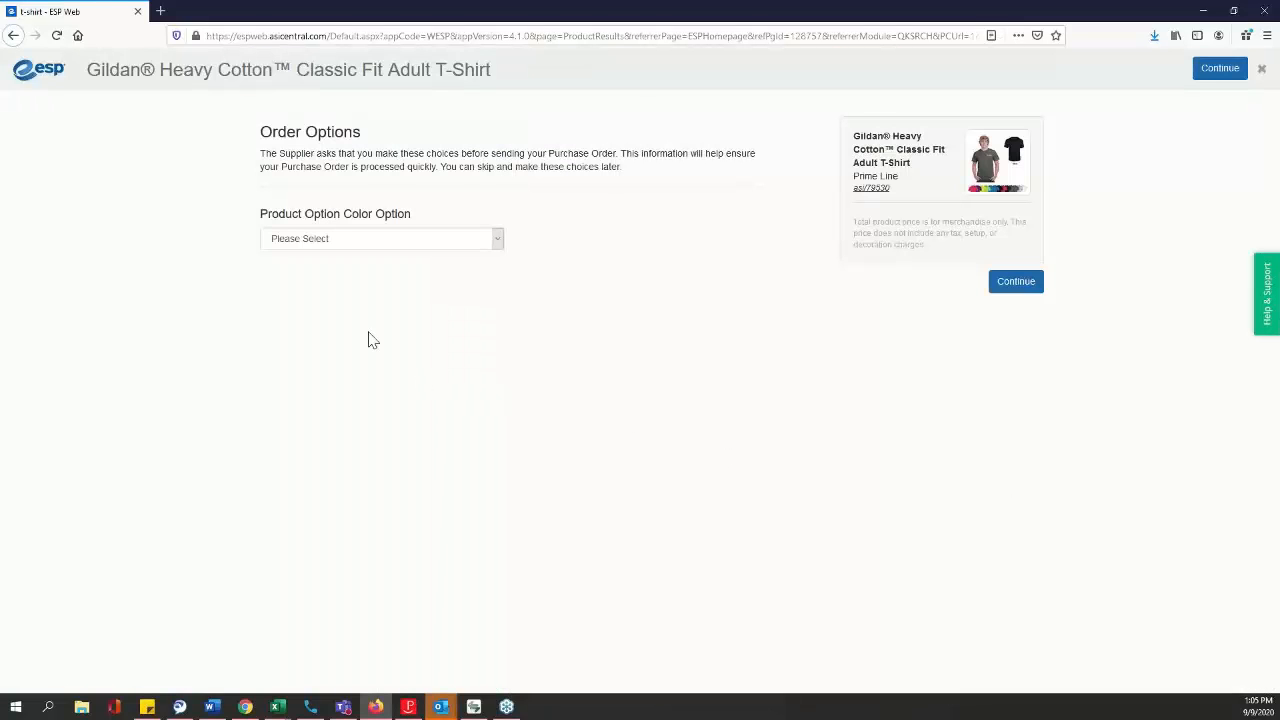
# Step: Set the product color option to Colors and proceed to the quantity entry
pyautogui.click(419, 243)
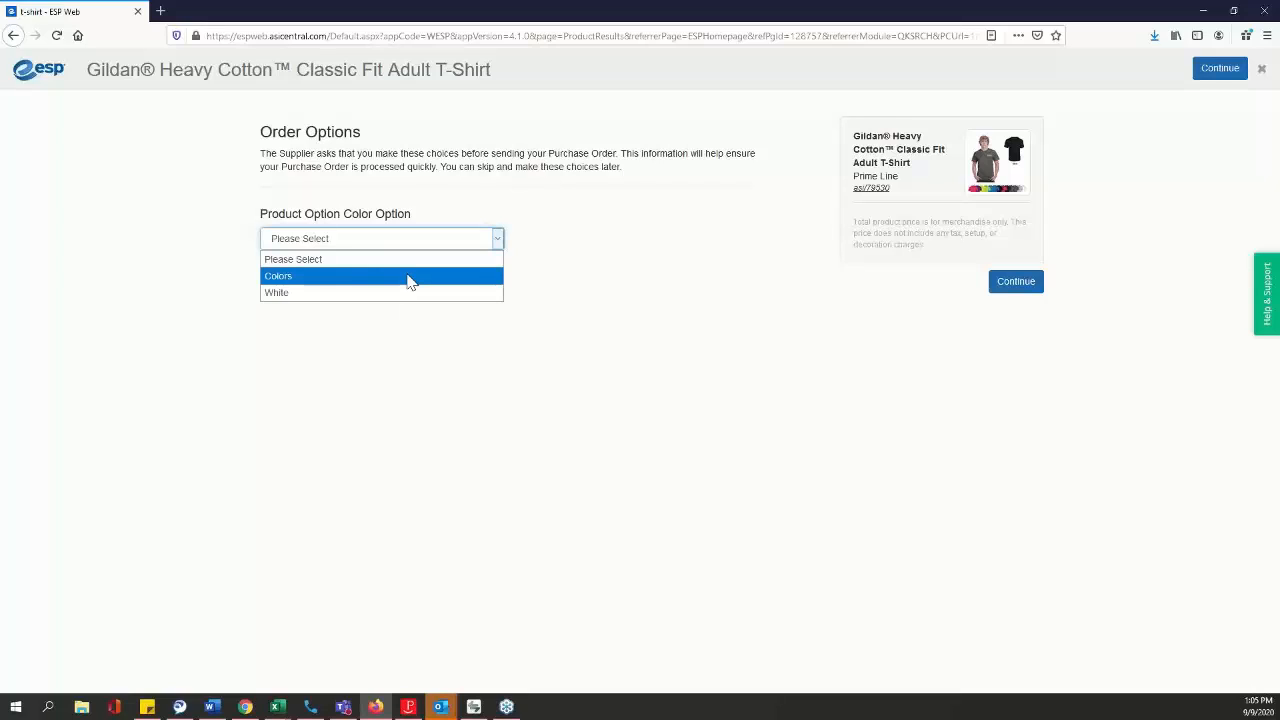
pyautogui.click(408, 277)
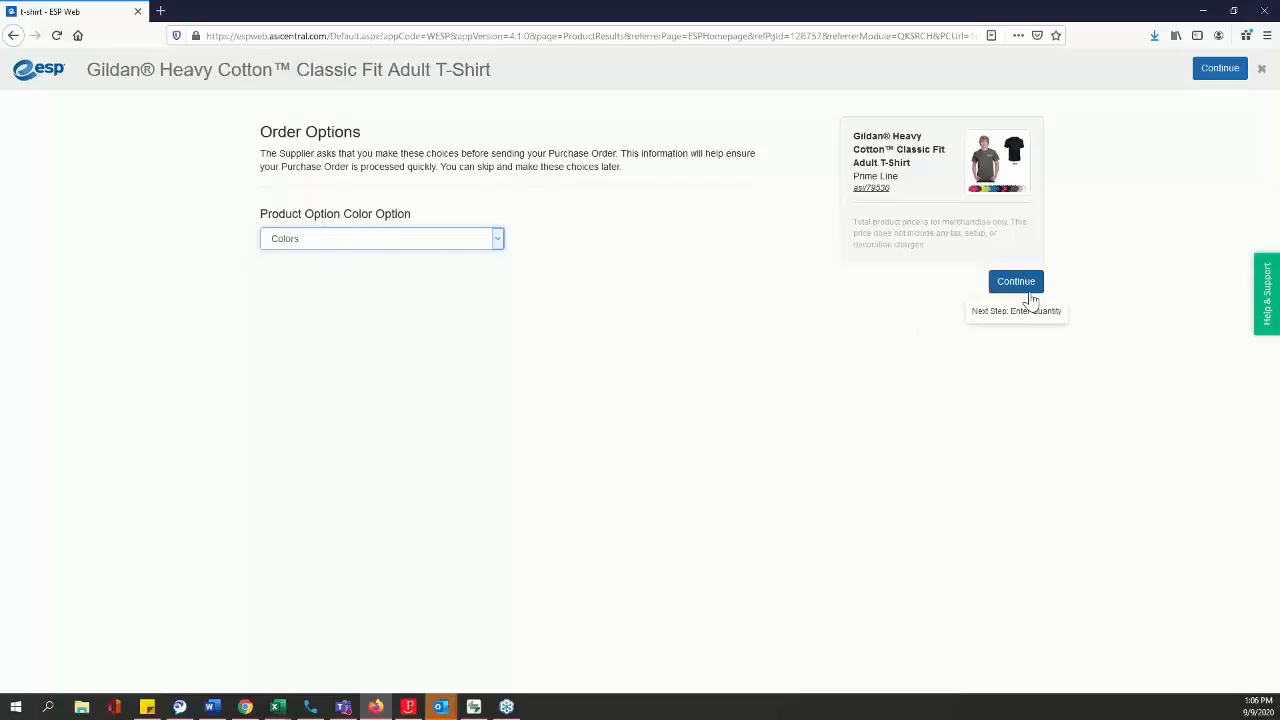
pyautogui.click(1030, 290)
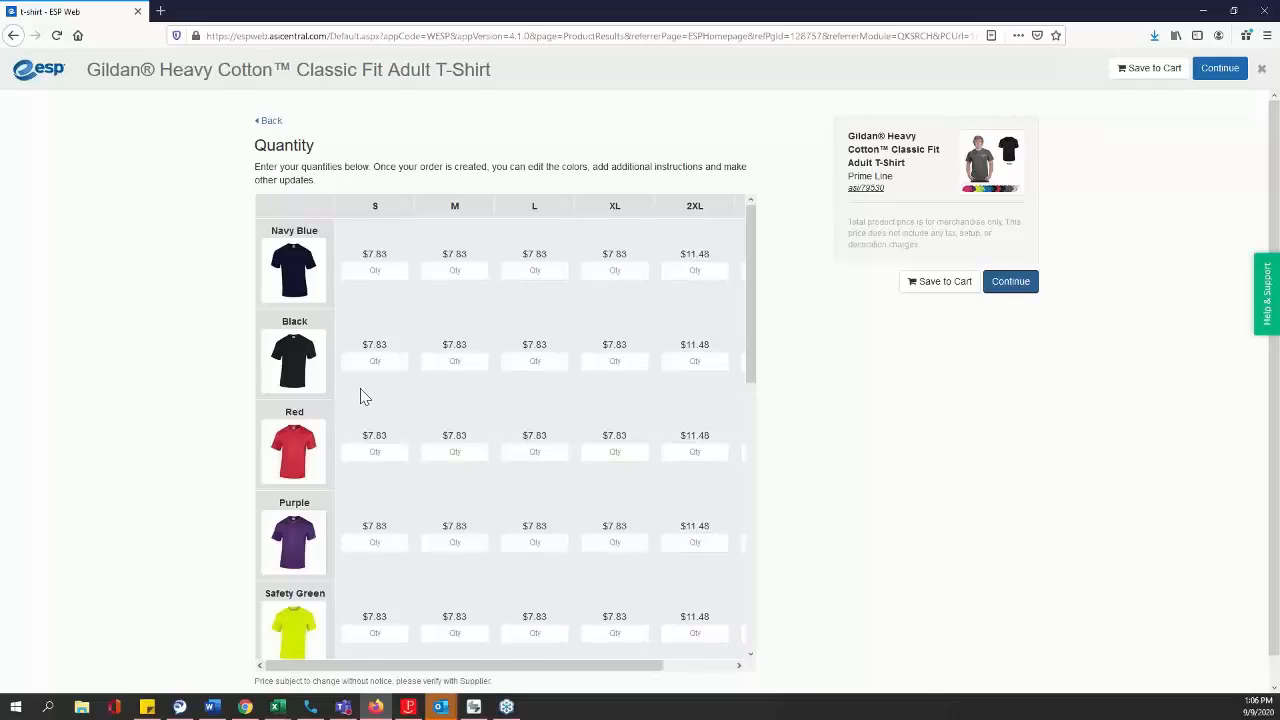
# Step: Enter a quantity of 10 each for Black in S, Red in M and Safety Green in L
pyautogui.click(377, 269)
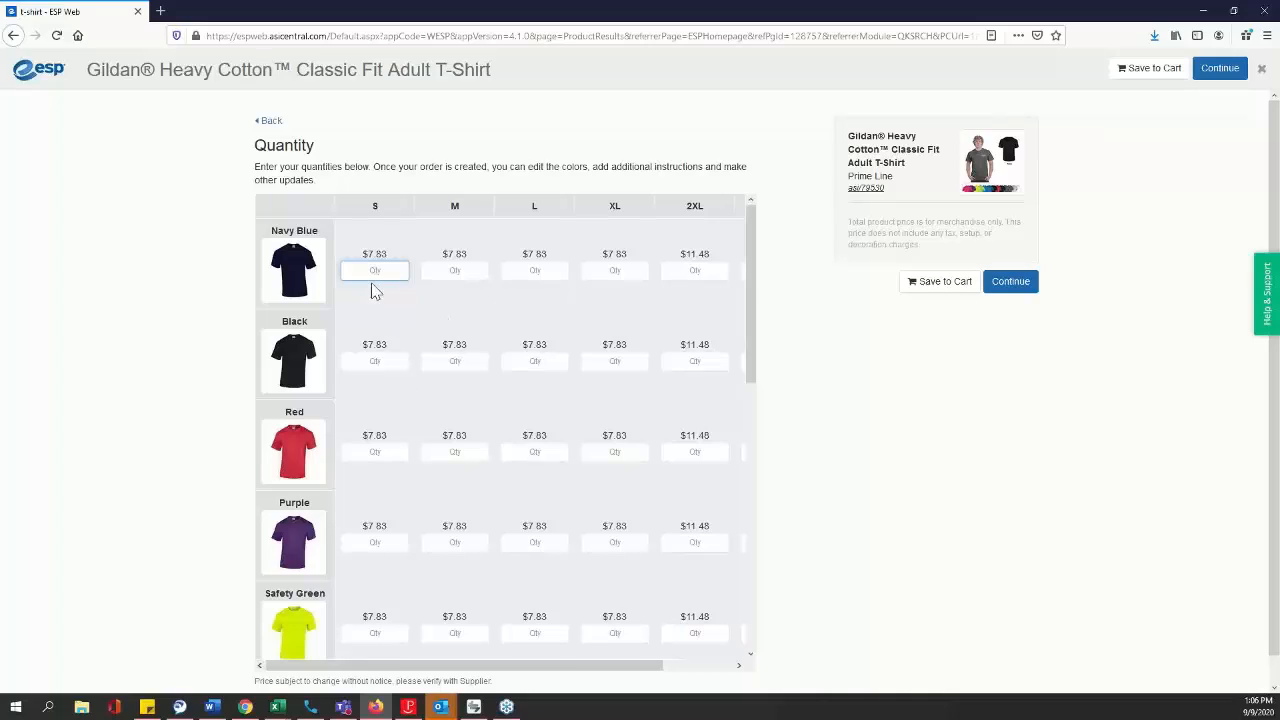
pyautogui.click(376, 360)
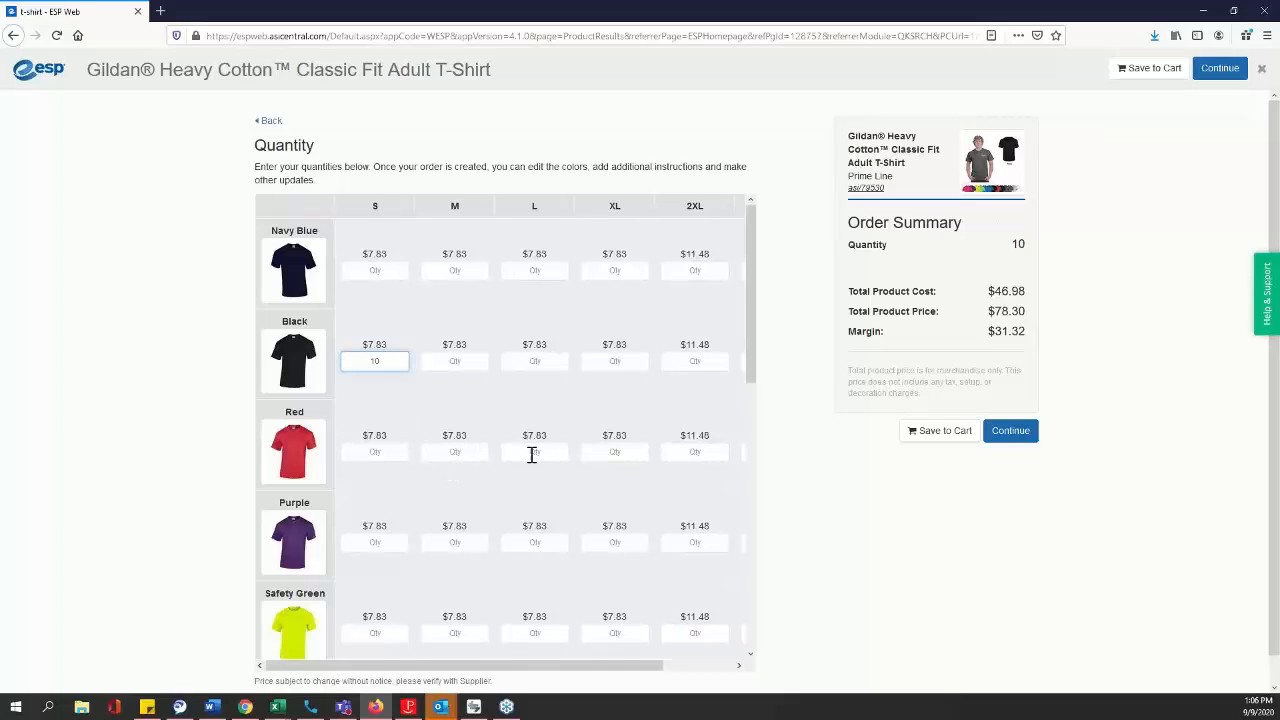
pyautogui.scroll(-1, 547, 444)
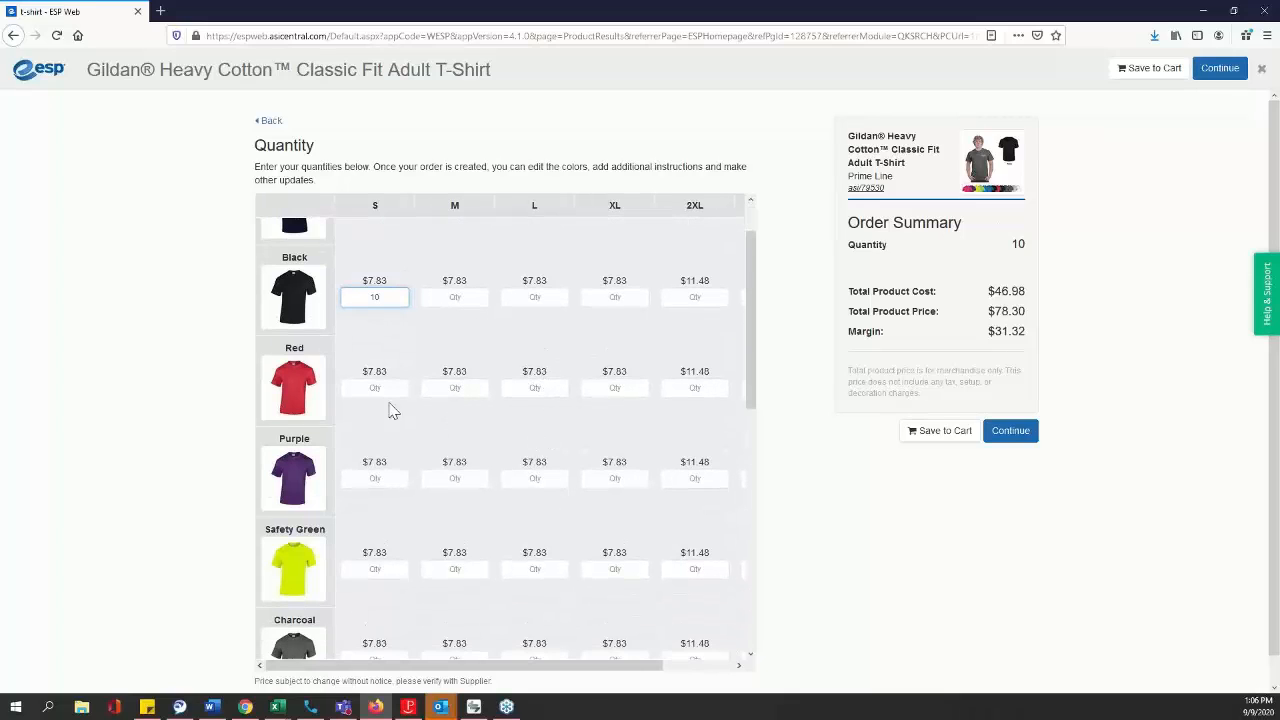
pyautogui.click(470, 388)
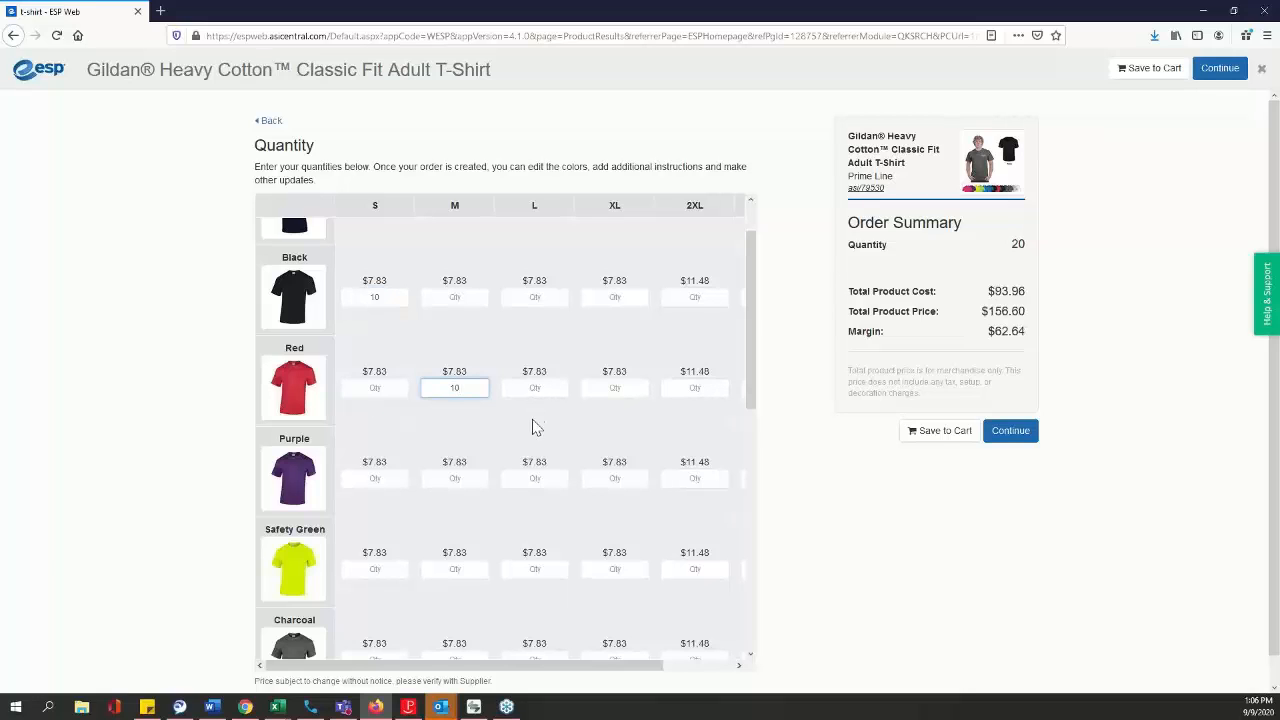
pyautogui.scroll(-1, 495, 445)
pyautogui.click(546, 508)
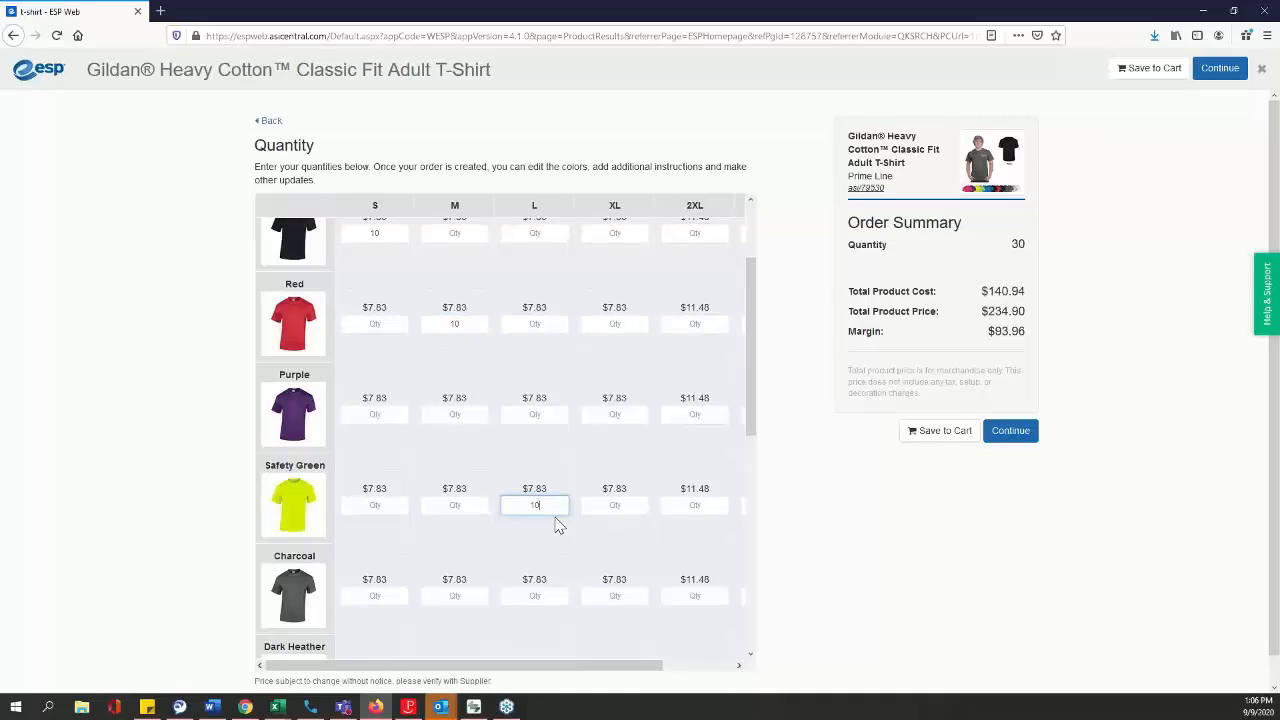
# Step: Enter a quantity of 10 each for Lime Green in XL and Sapphire Blue in 2XL, and proceed to the customer choice
pyautogui.scroll(-4, 583, 494)
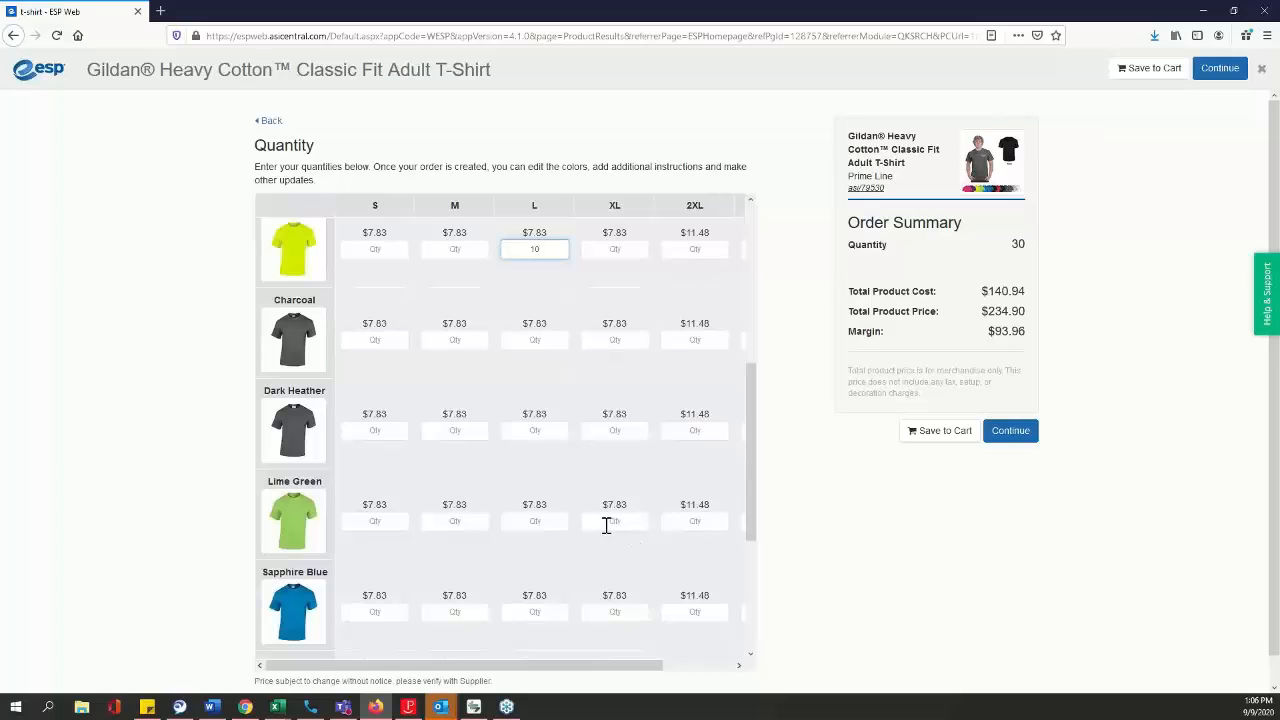
pyautogui.click(611, 524)
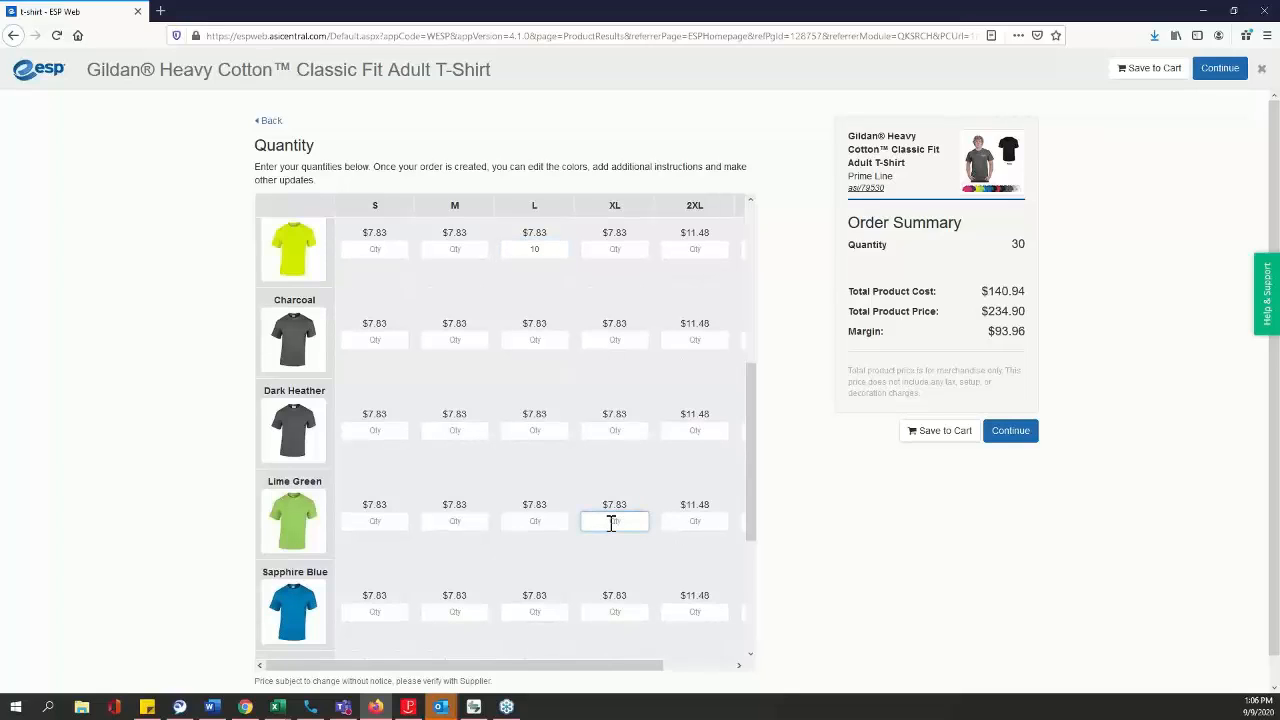
pyautogui.write('10')
pyautogui.scroll(-1, 655, 523)
pyautogui.scroll(-1, 357, 463)
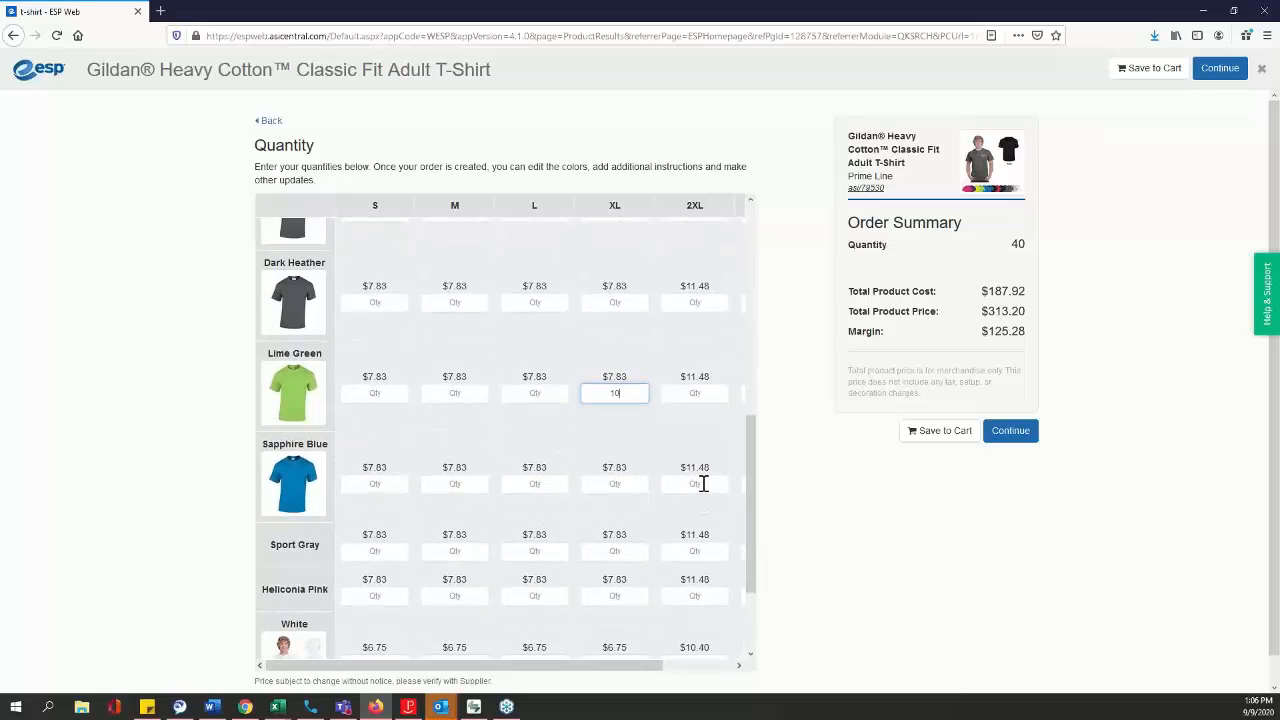
pyautogui.click(703, 483)
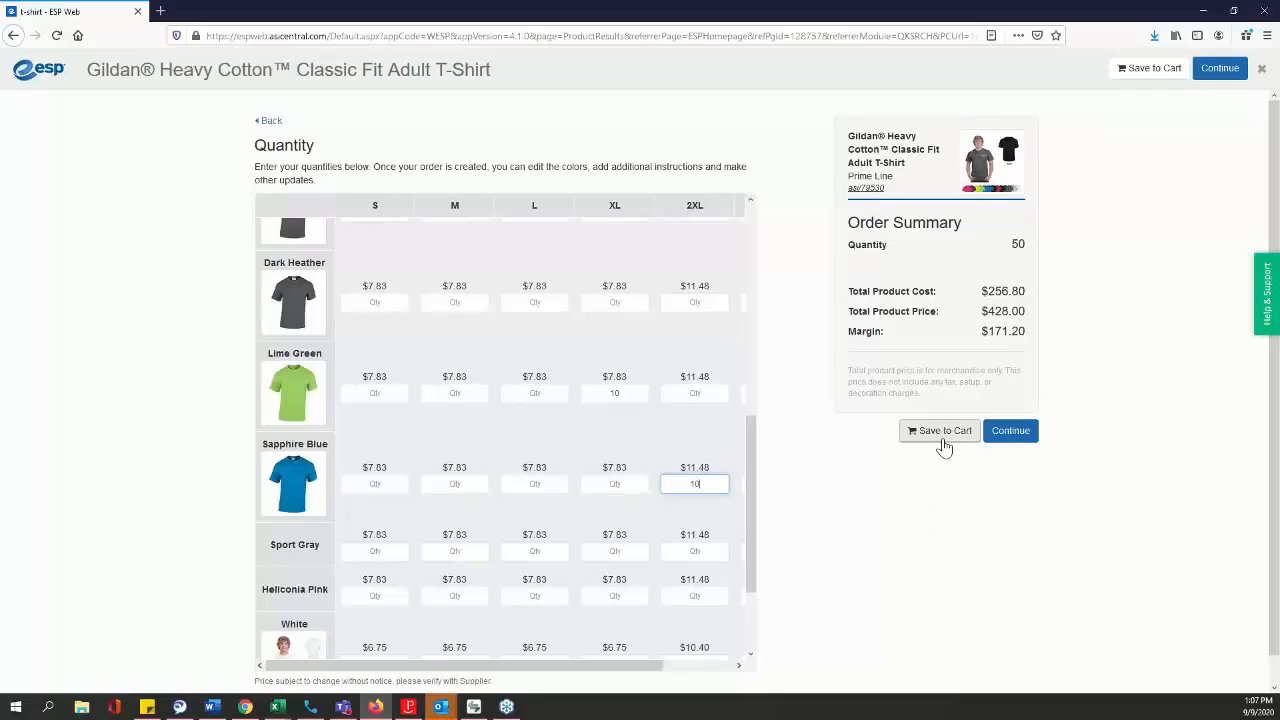
pyautogui.click(1011, 432)
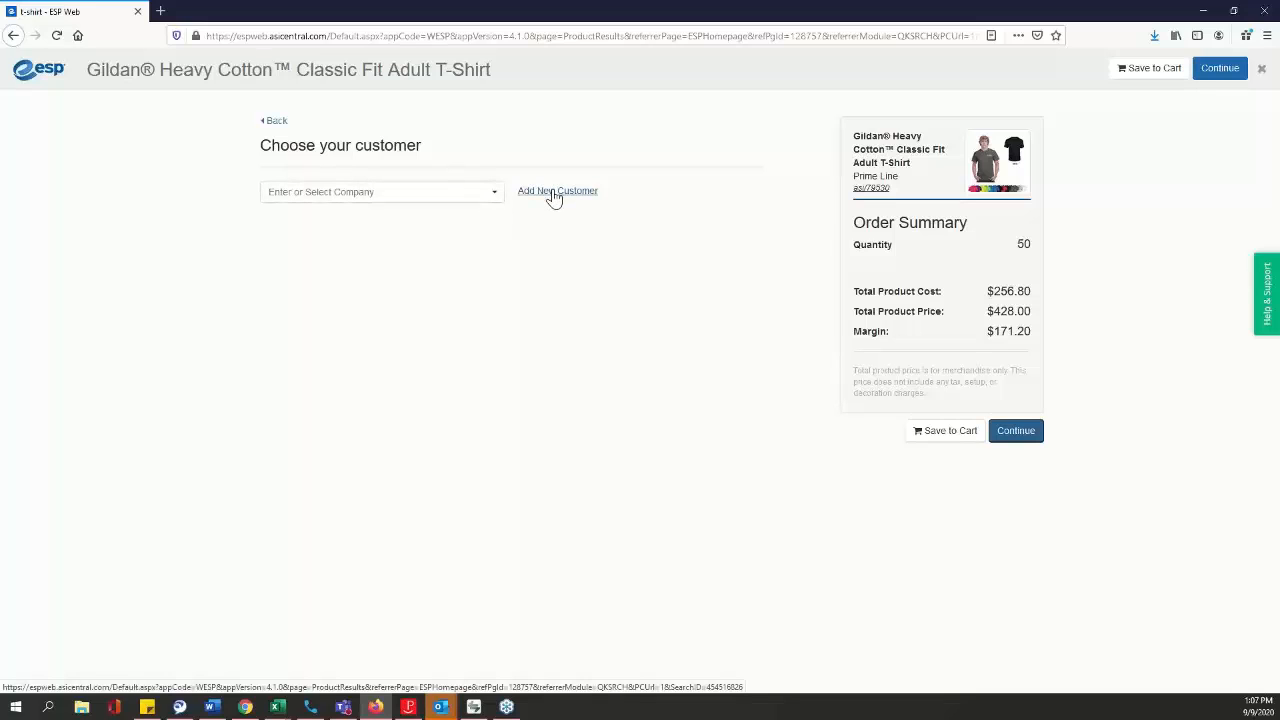
# Step: Choose 3D Orthopedic Medical Center as the order's customer and proceed to the decoration details
pyautogui.click(408, 197)
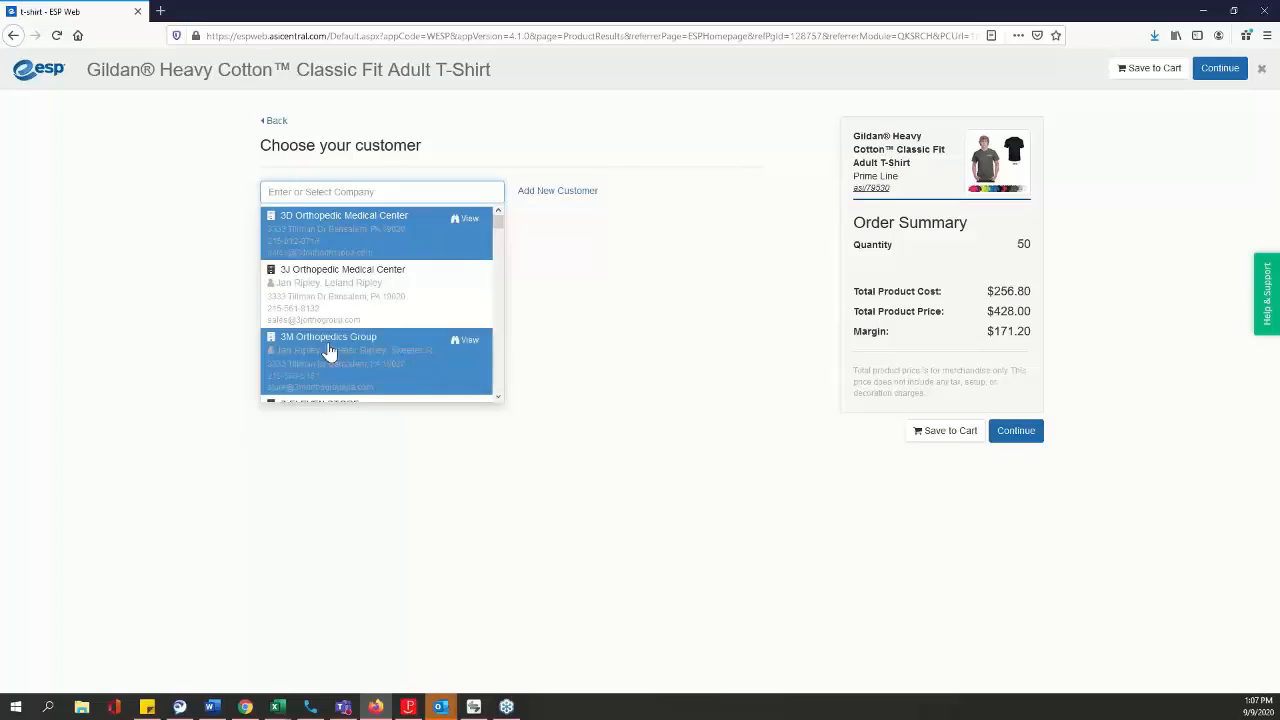
pyautogui.click(337, 238)
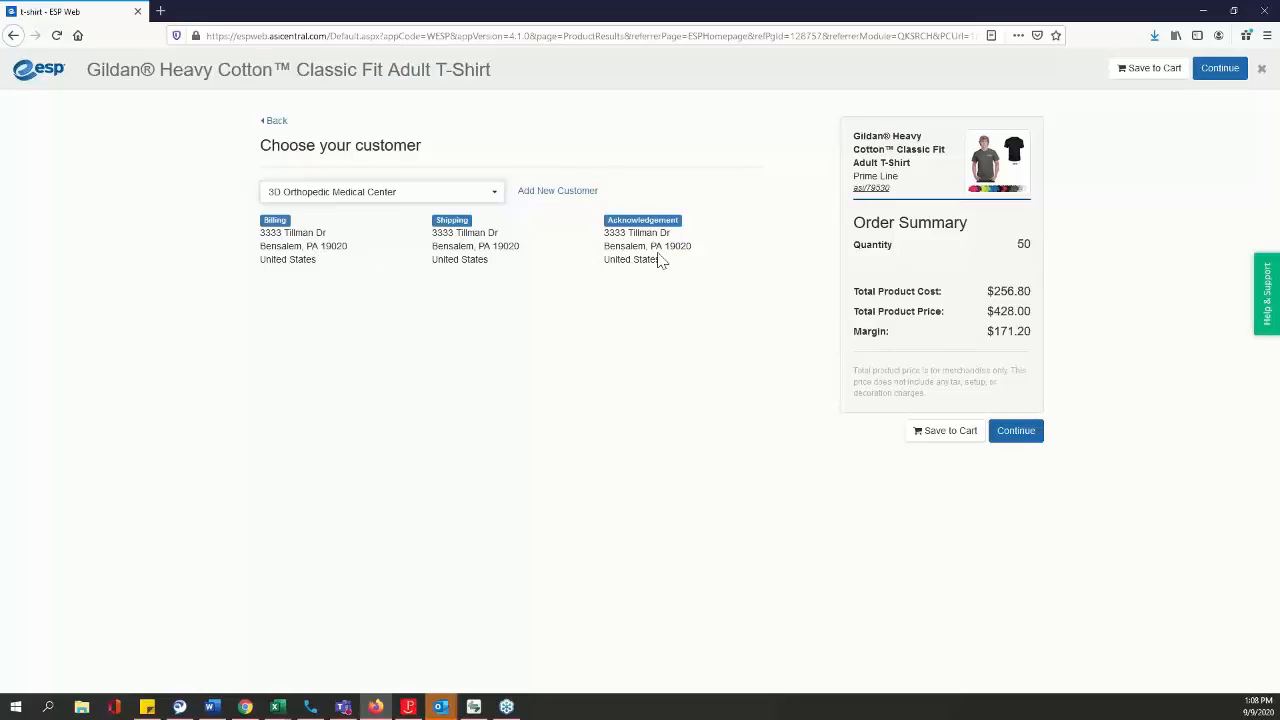
pyautogui.click(1015, 432)
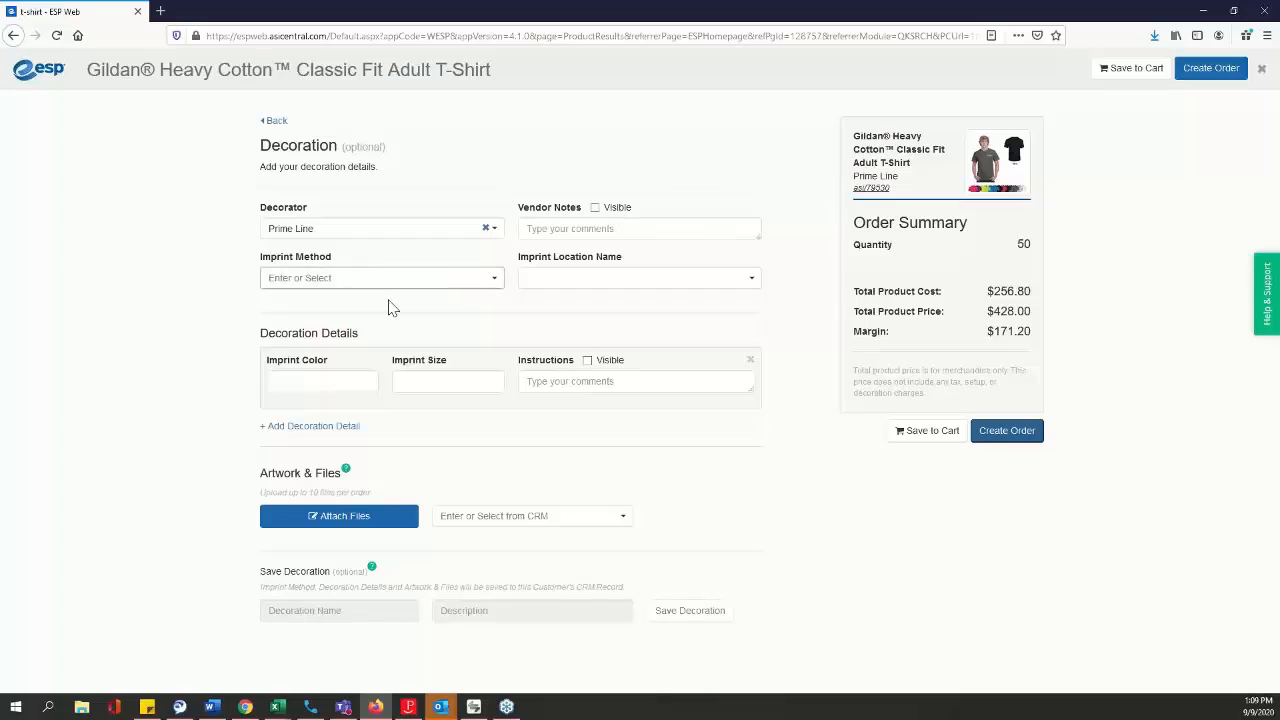
# Step: Set the imprint method to Silkscreen and the imprint location to Front Left Chest - SS/EMB
pyautogui.click(448, 280)
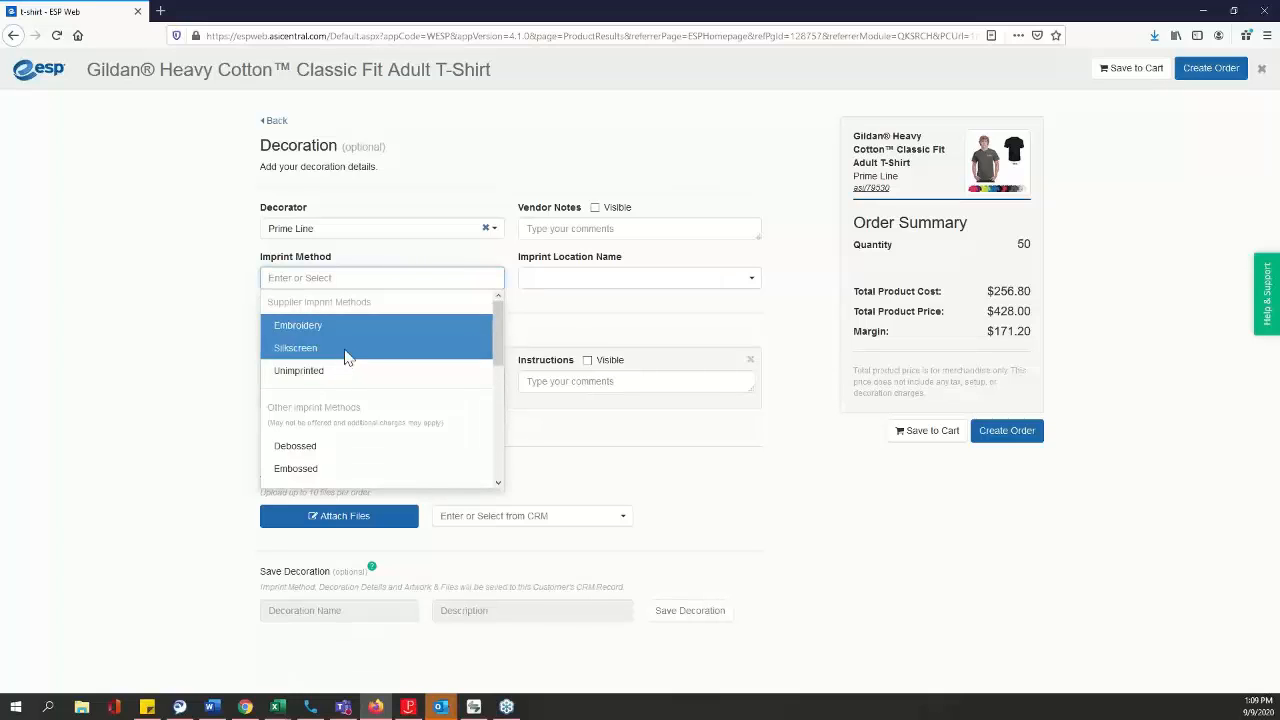
pyautogui.click(345, 357)
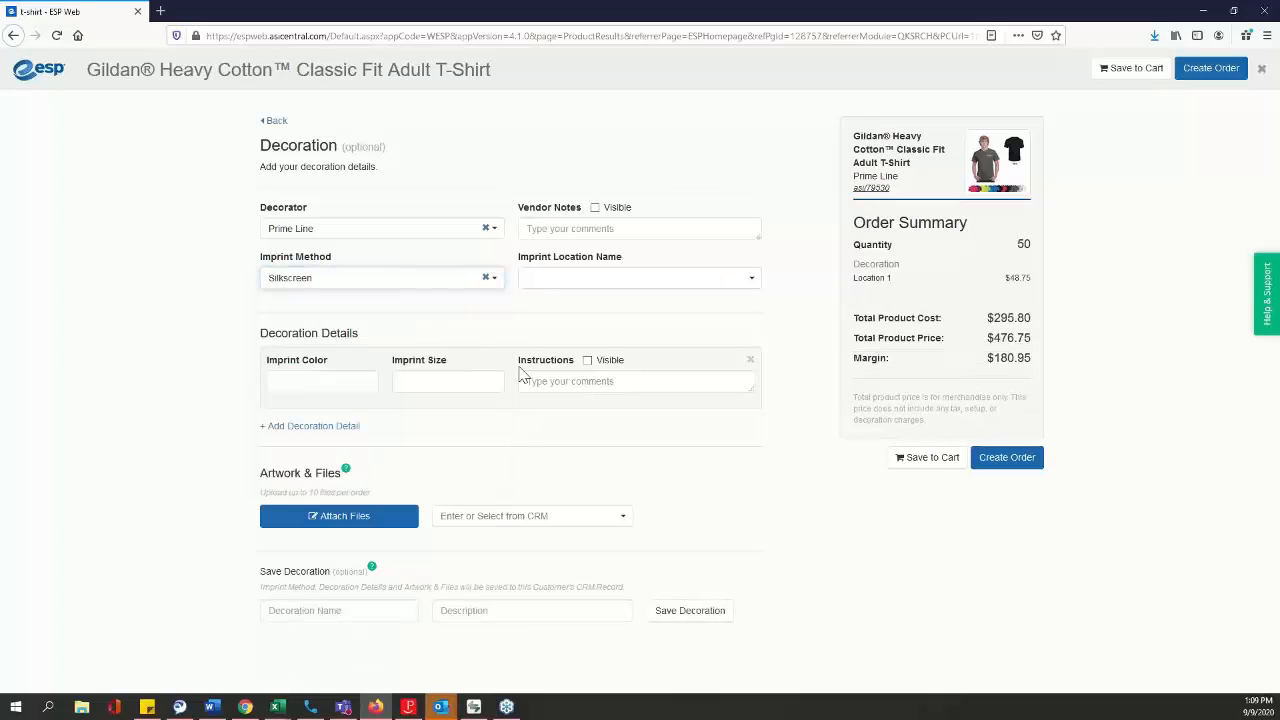
pyautogui.click(555, 279)
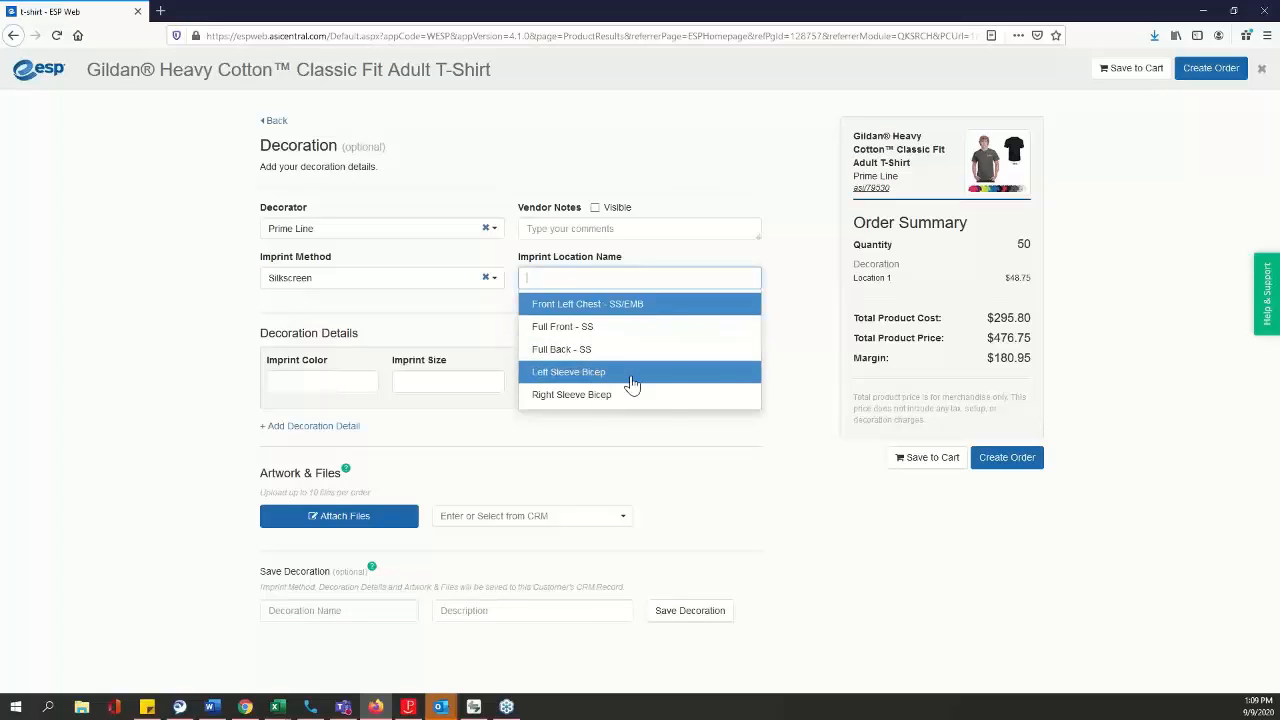
pyautogui.click(606, 308)
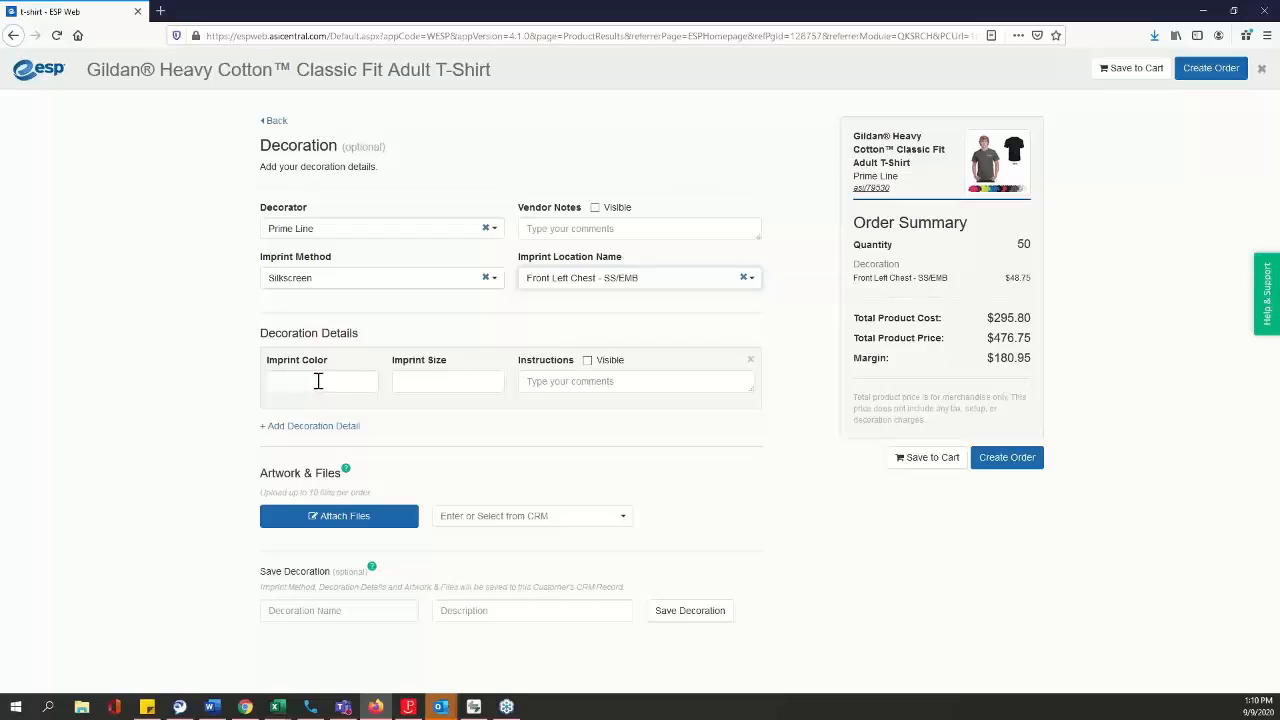
# Step: Enter White as the imprint color in the decoration details
pyautogui.click(352, 381)
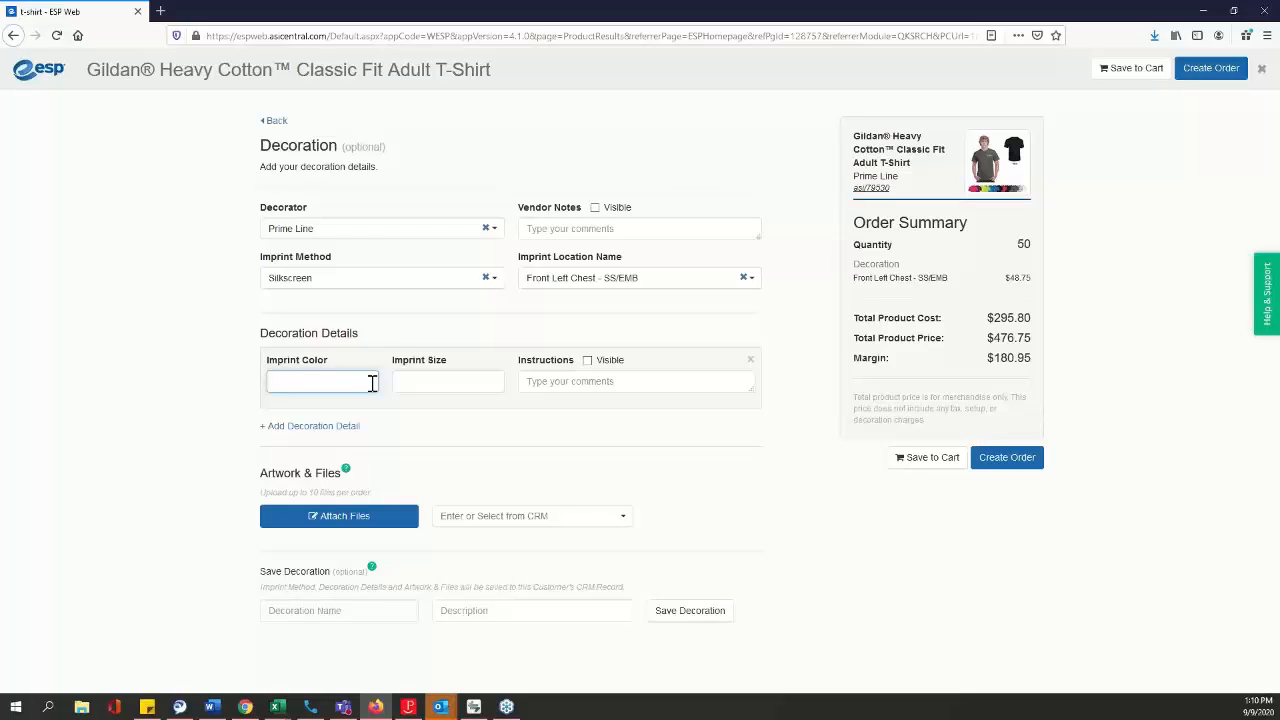
pyautogui.write('White')
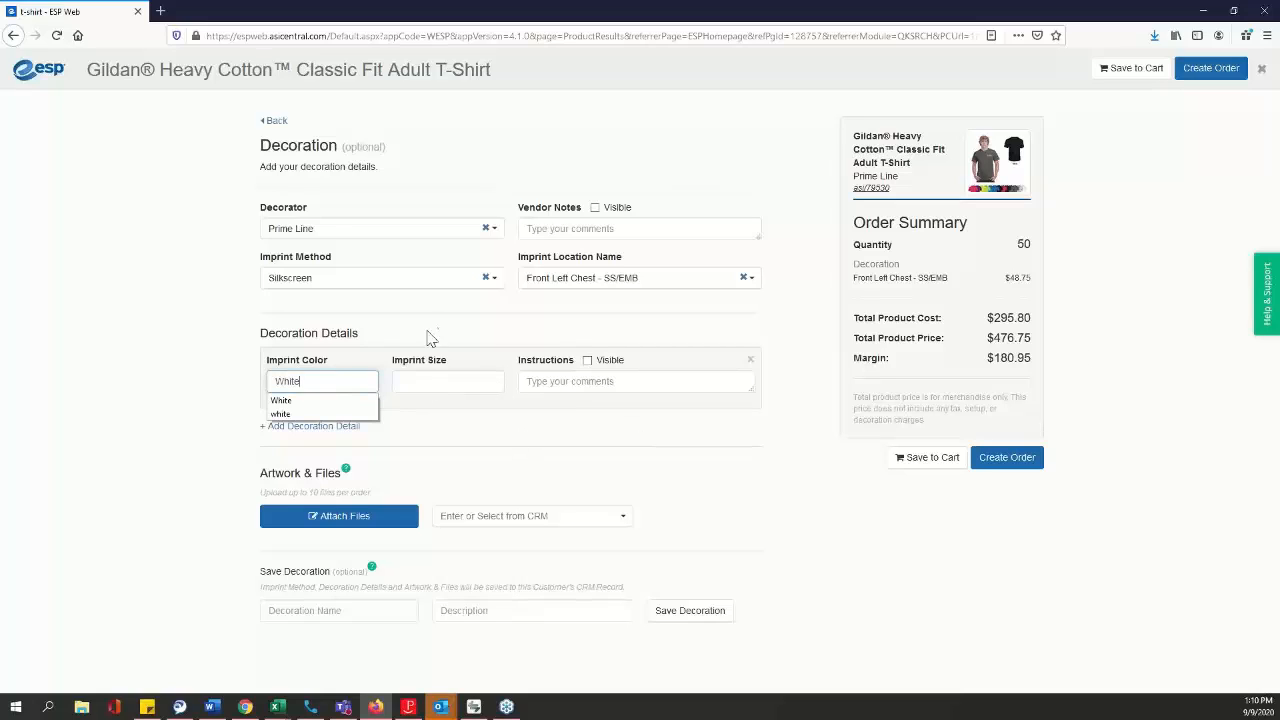
pyautogui.click(421, 364)
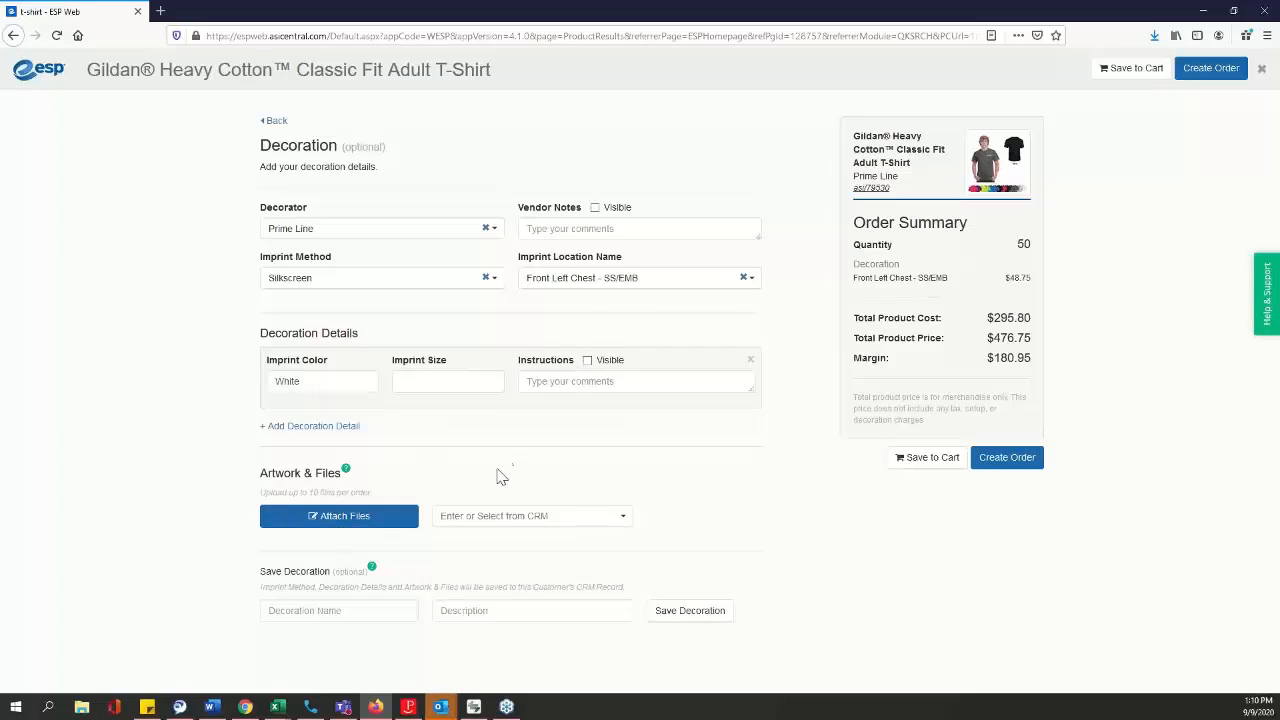
# Step: Attach the artwork file ASInew.jpg from the Downloads folder to the order's decoration
pyautogui.click(348, 518)
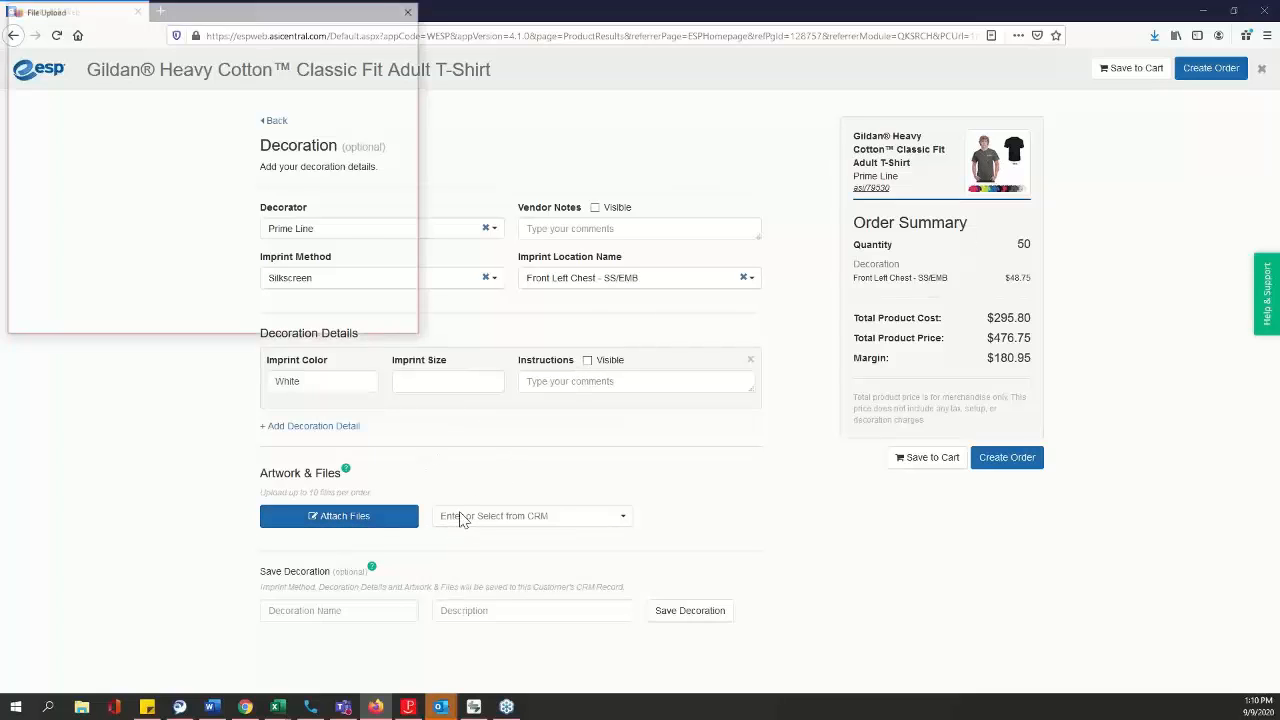
pyautogui.scroll(-5, 283, 215)
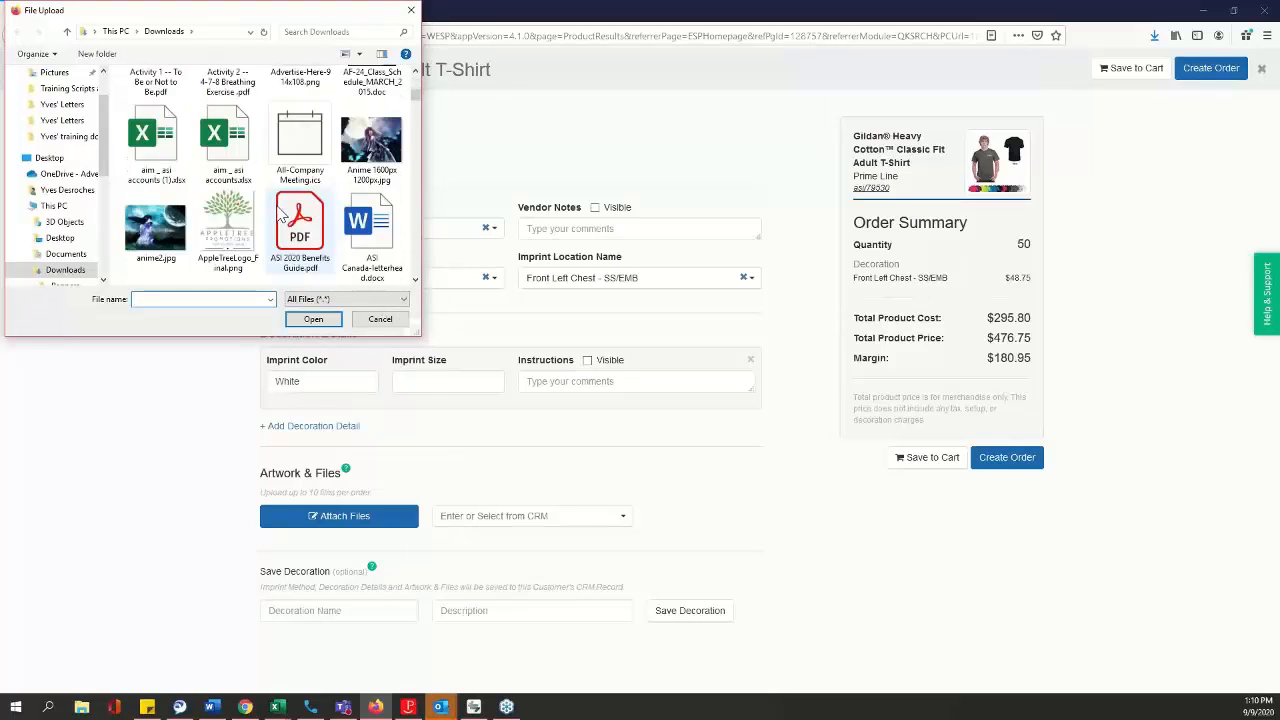
pyautogui.scroll(-3, 283, 215)
pyautogui.click(238, 225)
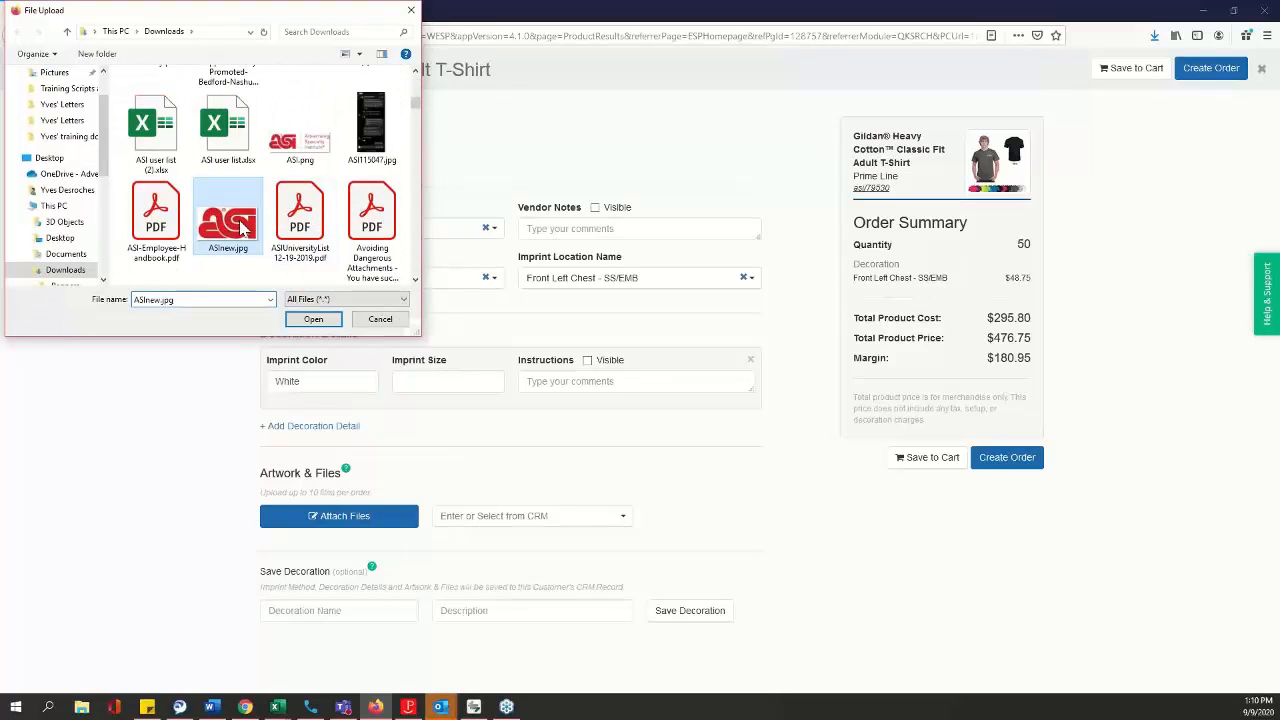
pyautogui.click(313, 319)
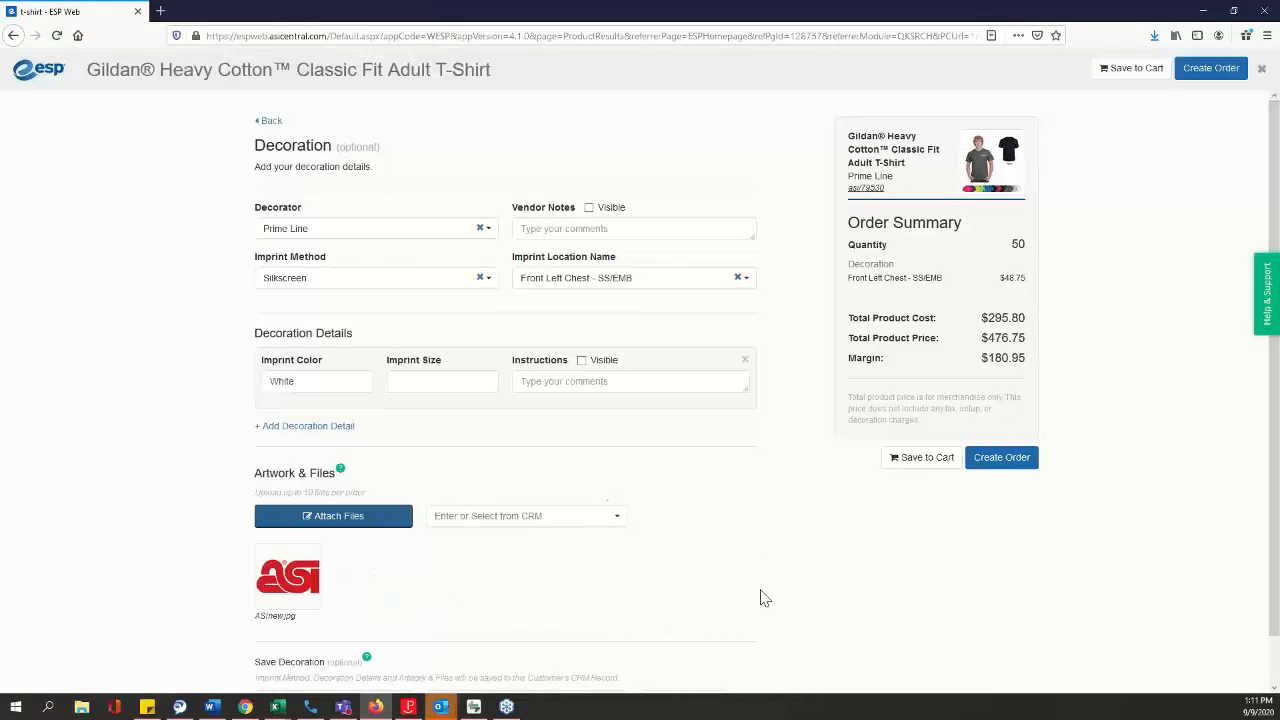
# Step: Create the order from the completed decoration page
pyautogui.moveTo(288, 595)
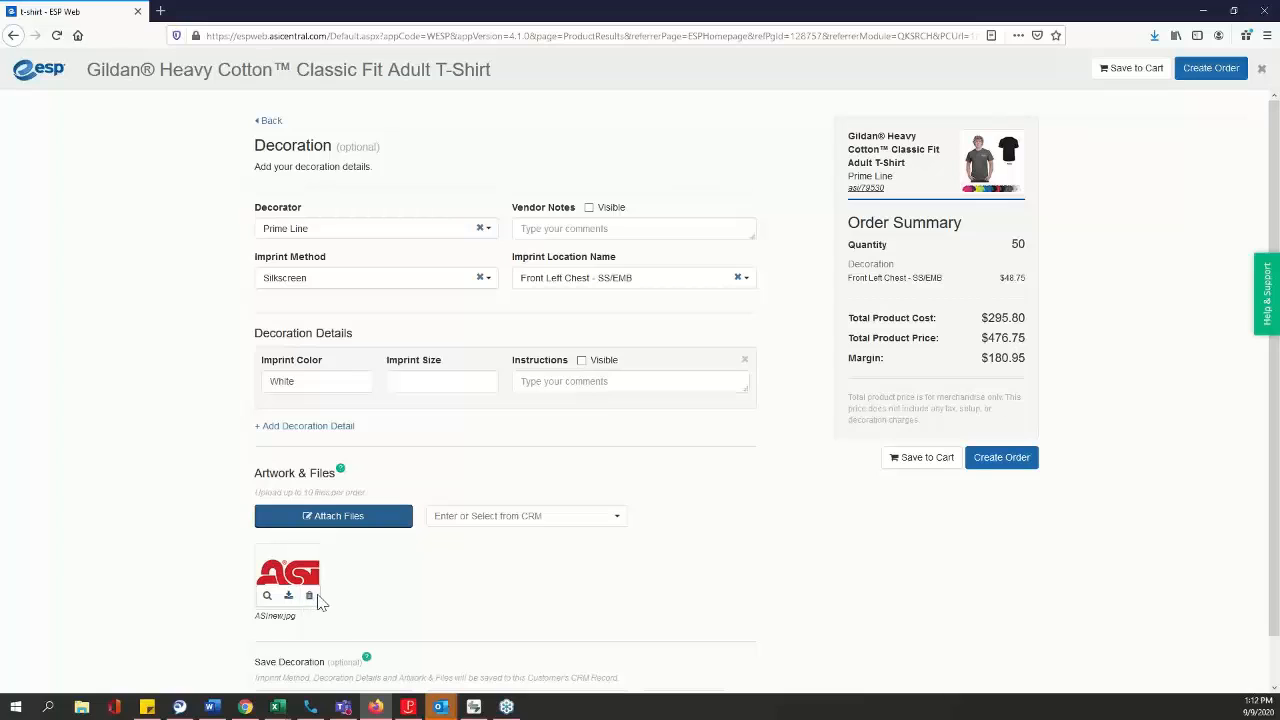
pyautogui.scroll(-1, 545, 566)
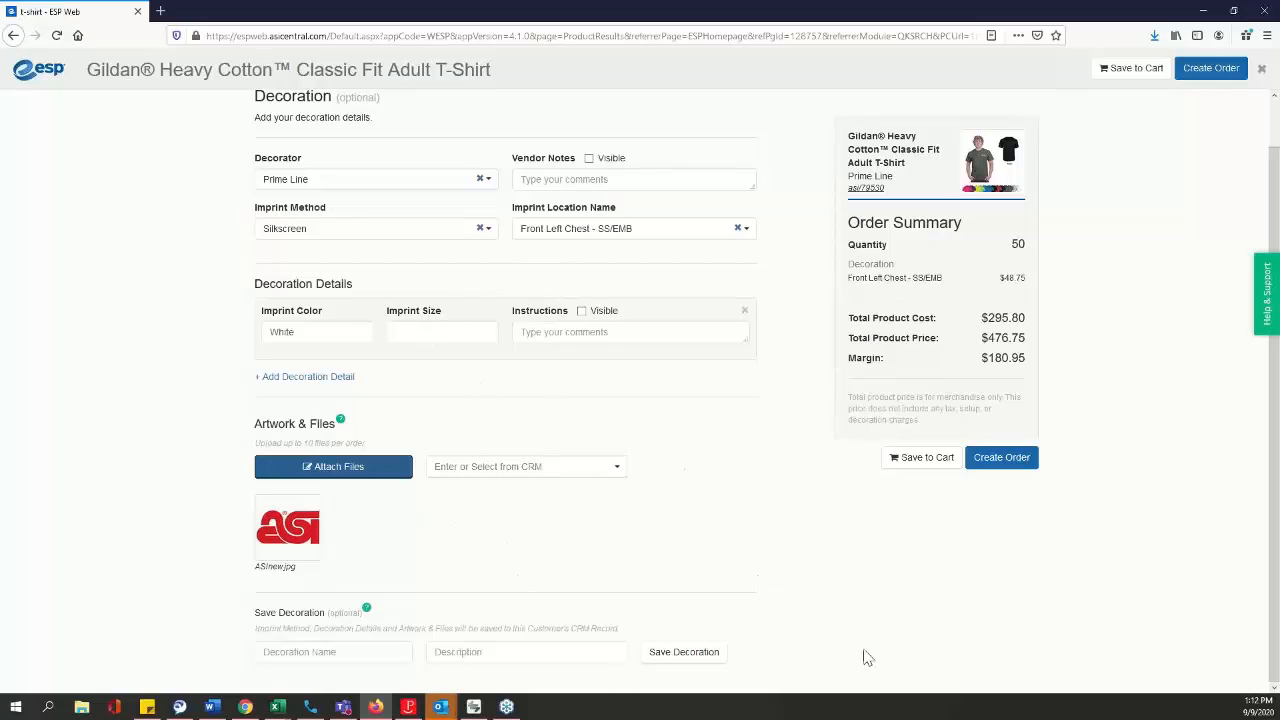
pyautogui.click(1016, 460)
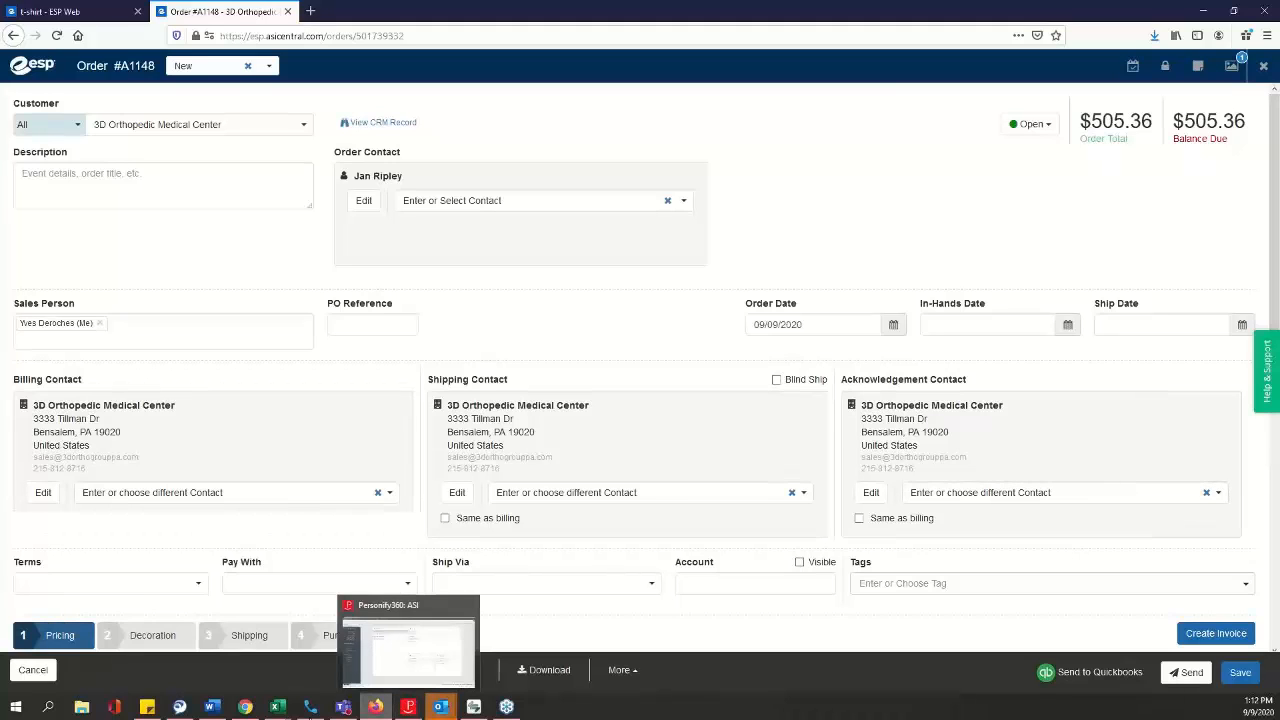
# Step: Examine the order types available for the new order
pyautogui.moveTo(179, 707)
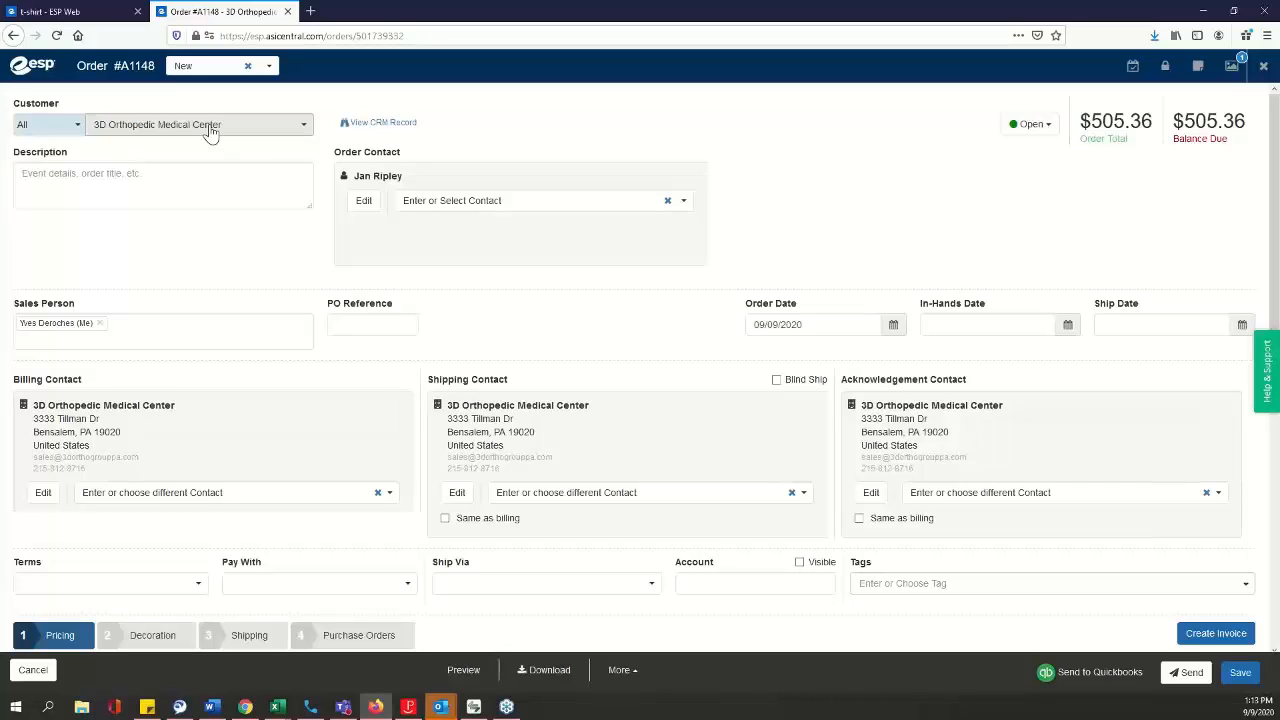
pyautogui.moveTo(153, 72)
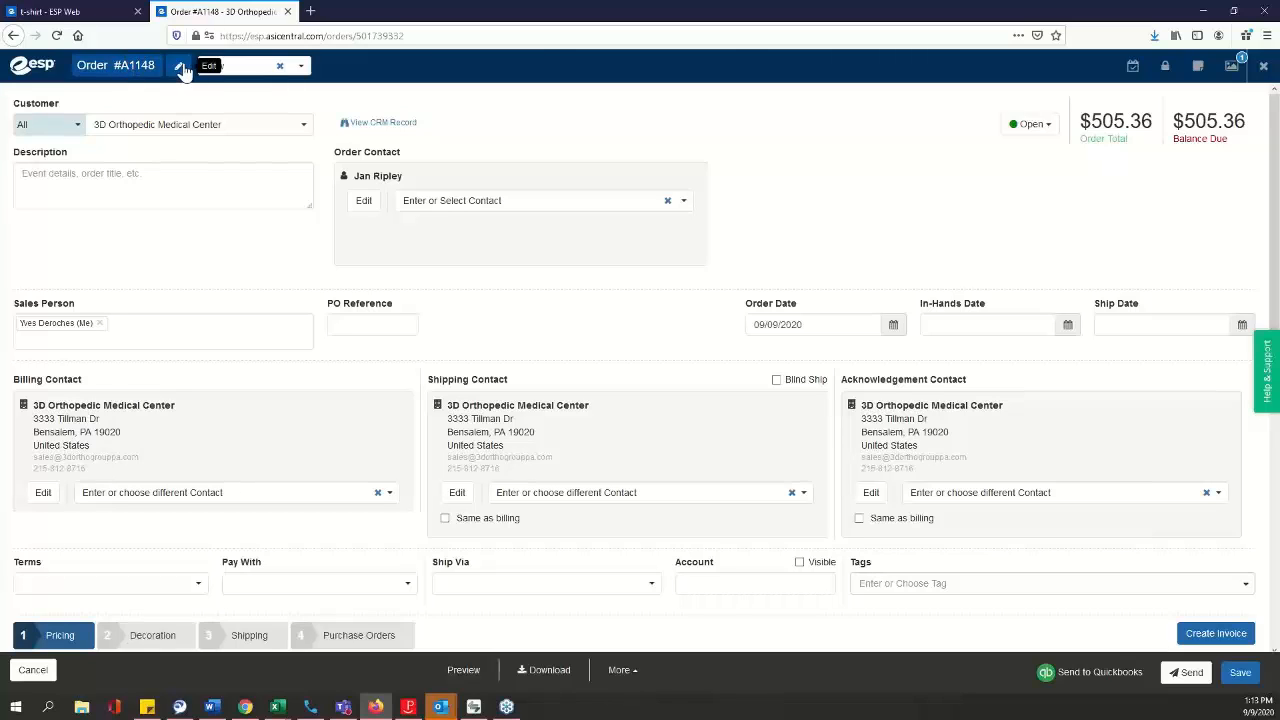
pyautogui.click(269, 68)
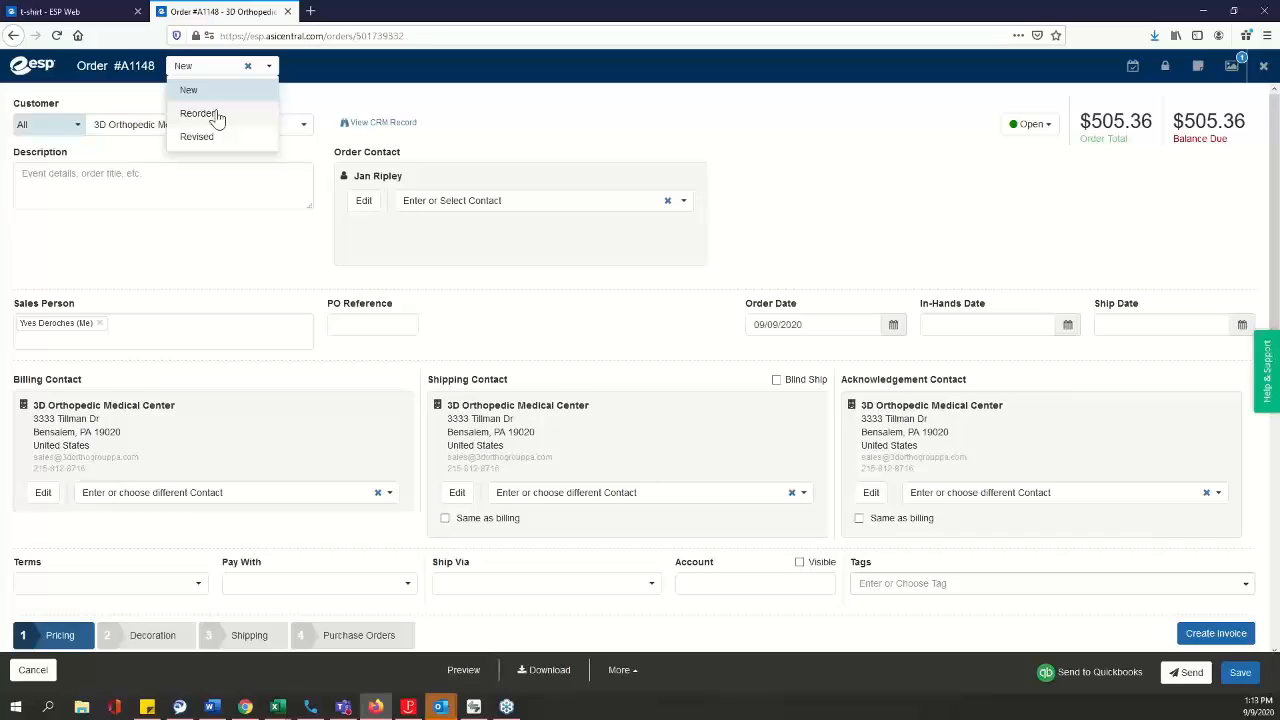
pyautogui.click(365, 103)
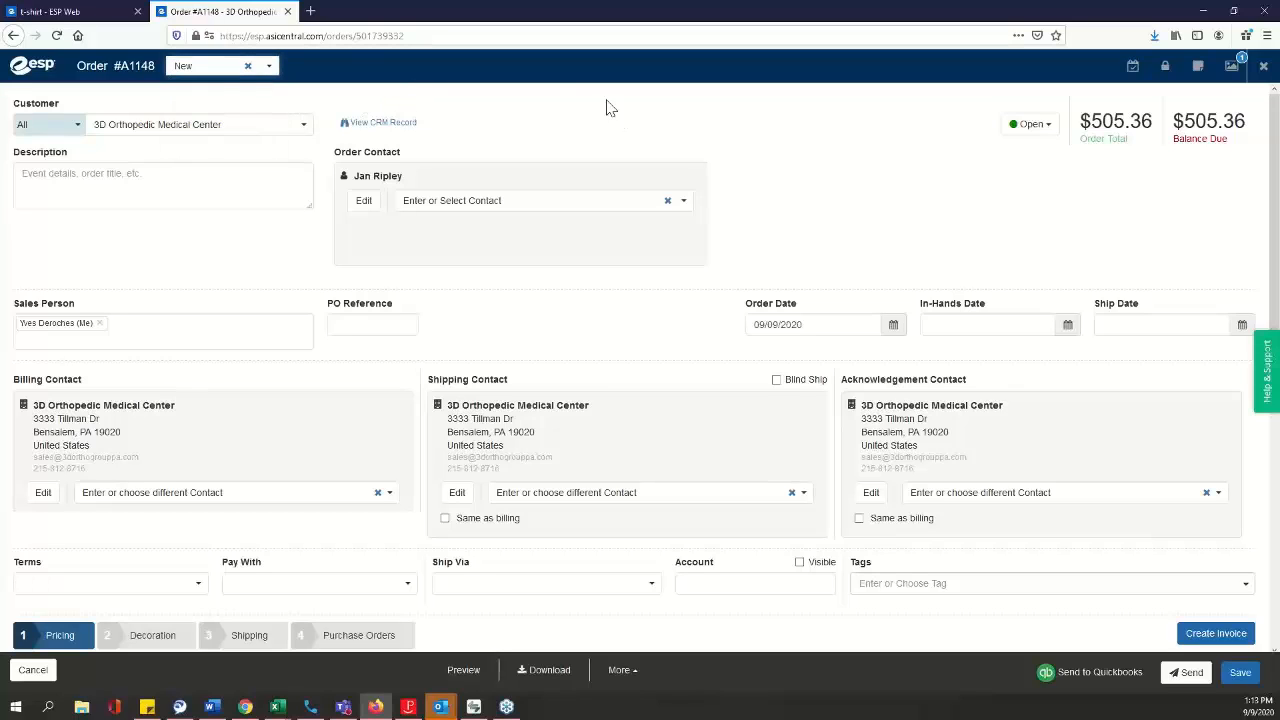
# Step: Look through the order's tasks, access settings, notes and attached images
pyautogui.click(1131, 74)
pyautogui.click(1133, 72)
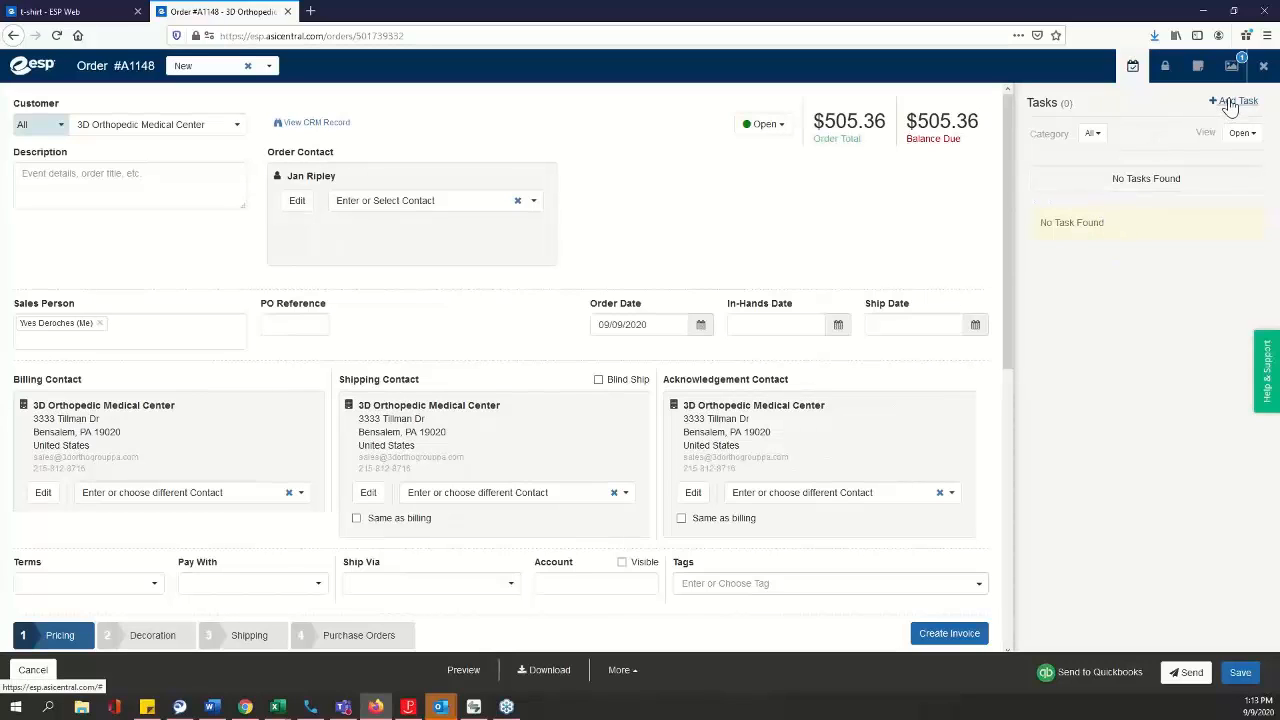
pyautogui.click(1134, 66)
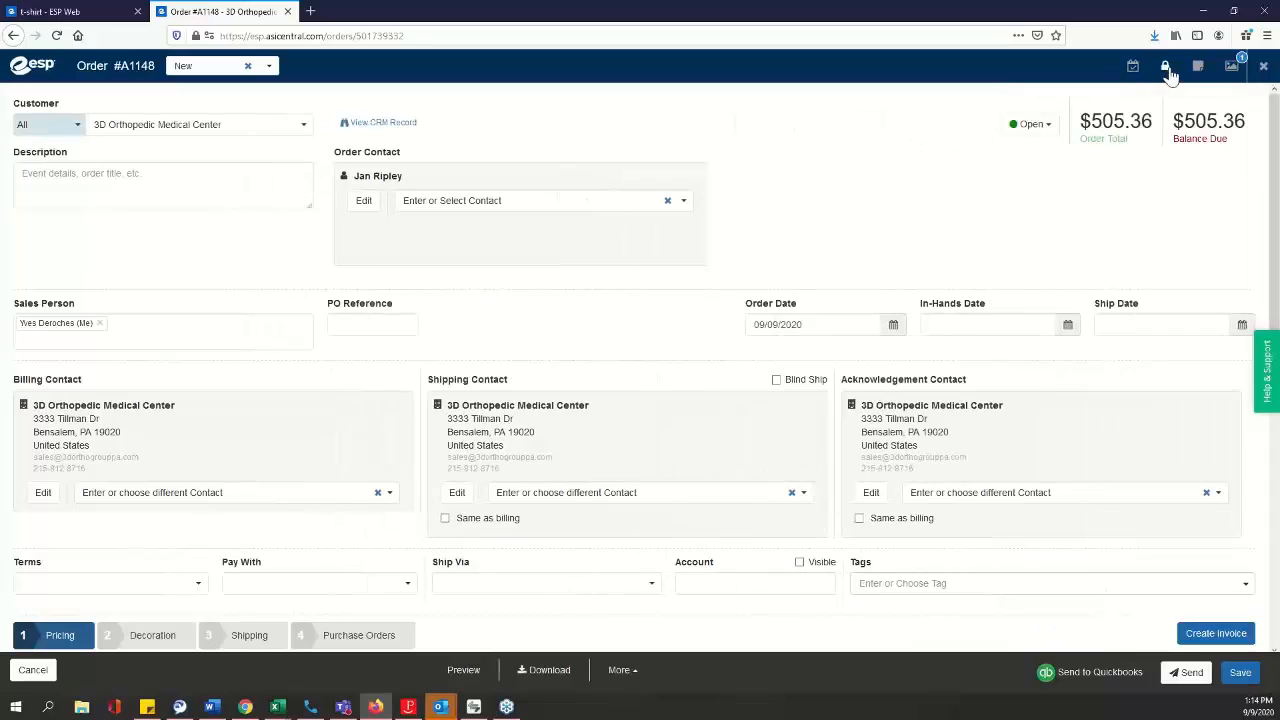
pyautogui.click(1166, 68)
pyautogui.click(1197, 68)
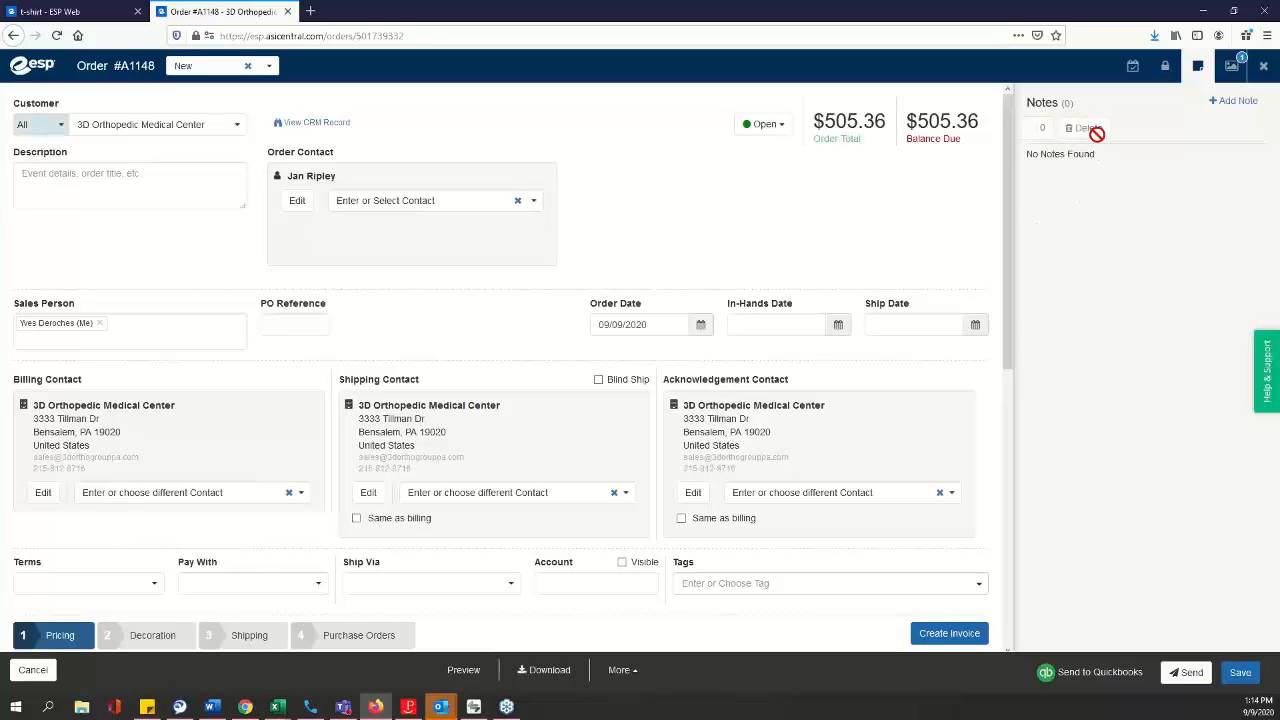
pyautogui.click(1232, 68)
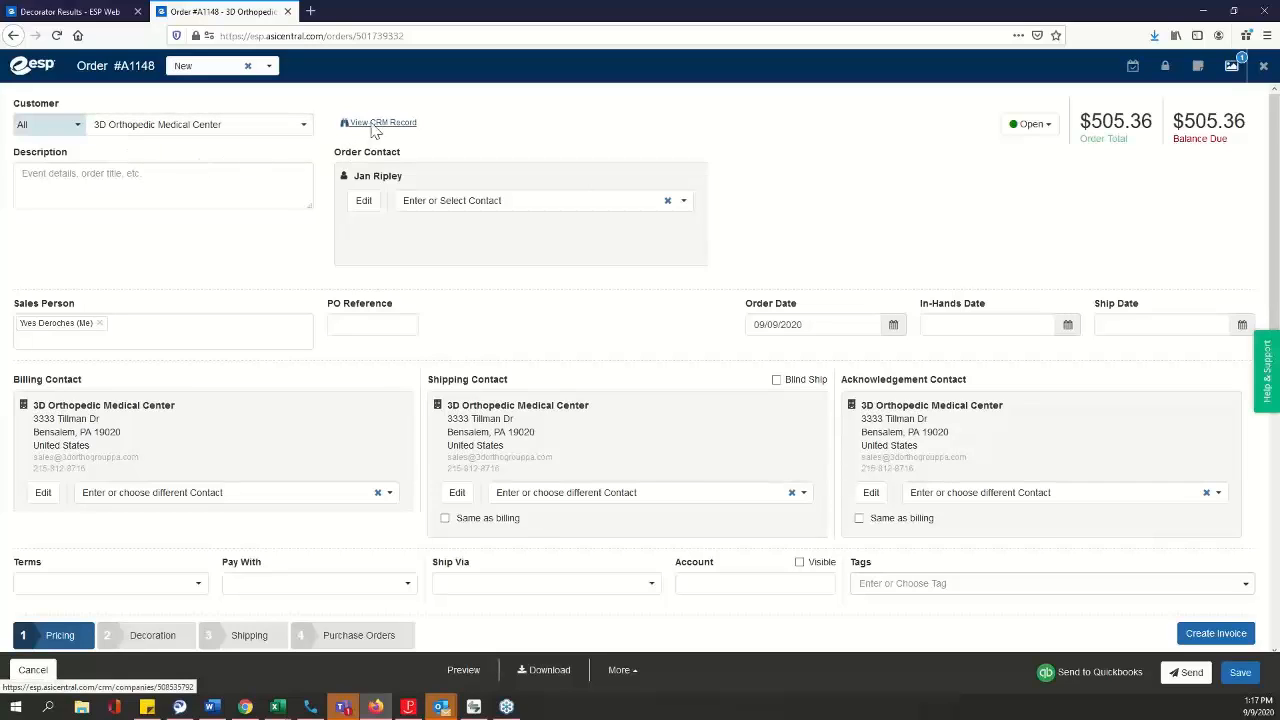
# Step: Check the status options available for the order, and view the account options on the ESP Web page before returning to the order
pyautogui.click(1040, 133)
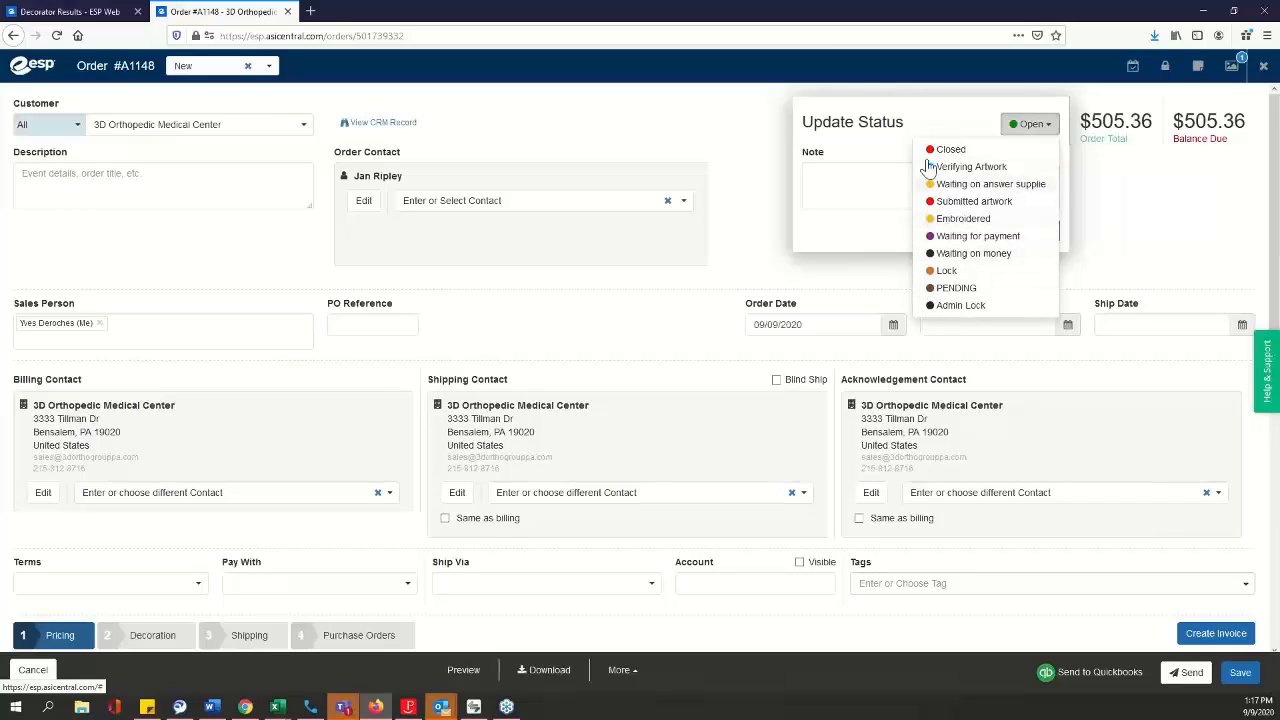
pyautogui.click(937, 89)
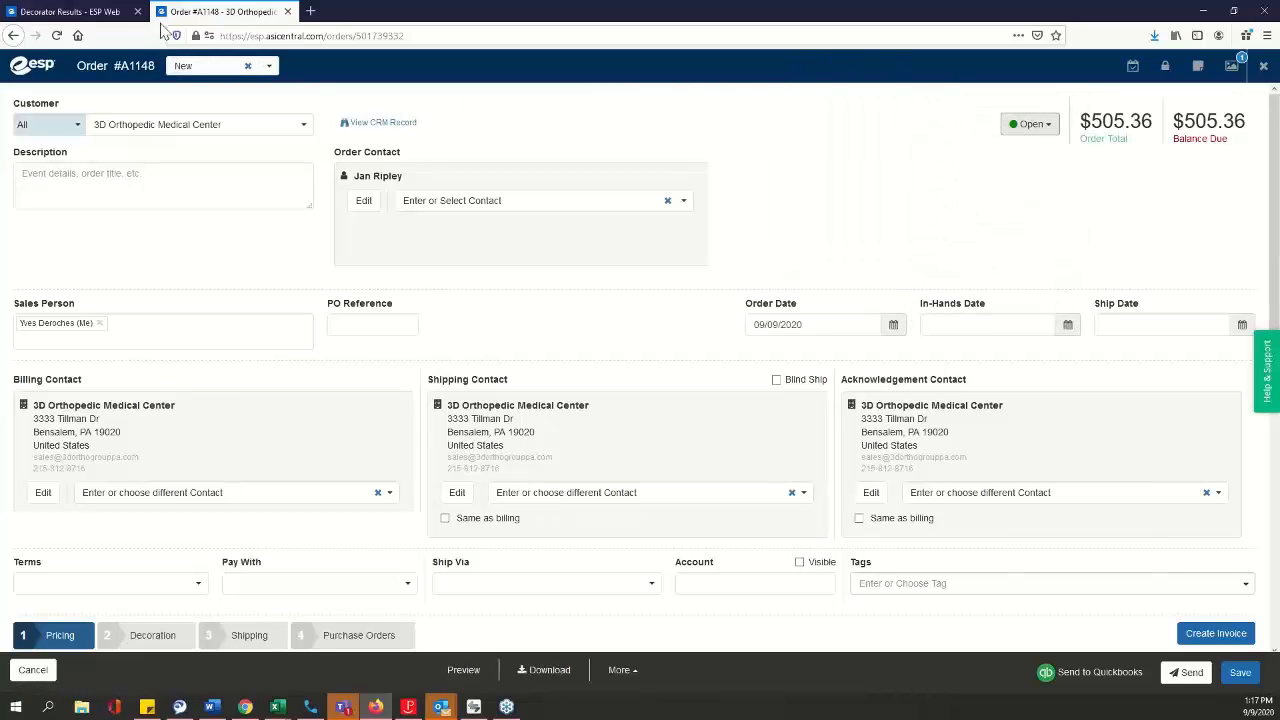
pyautogui.click(90, 14)
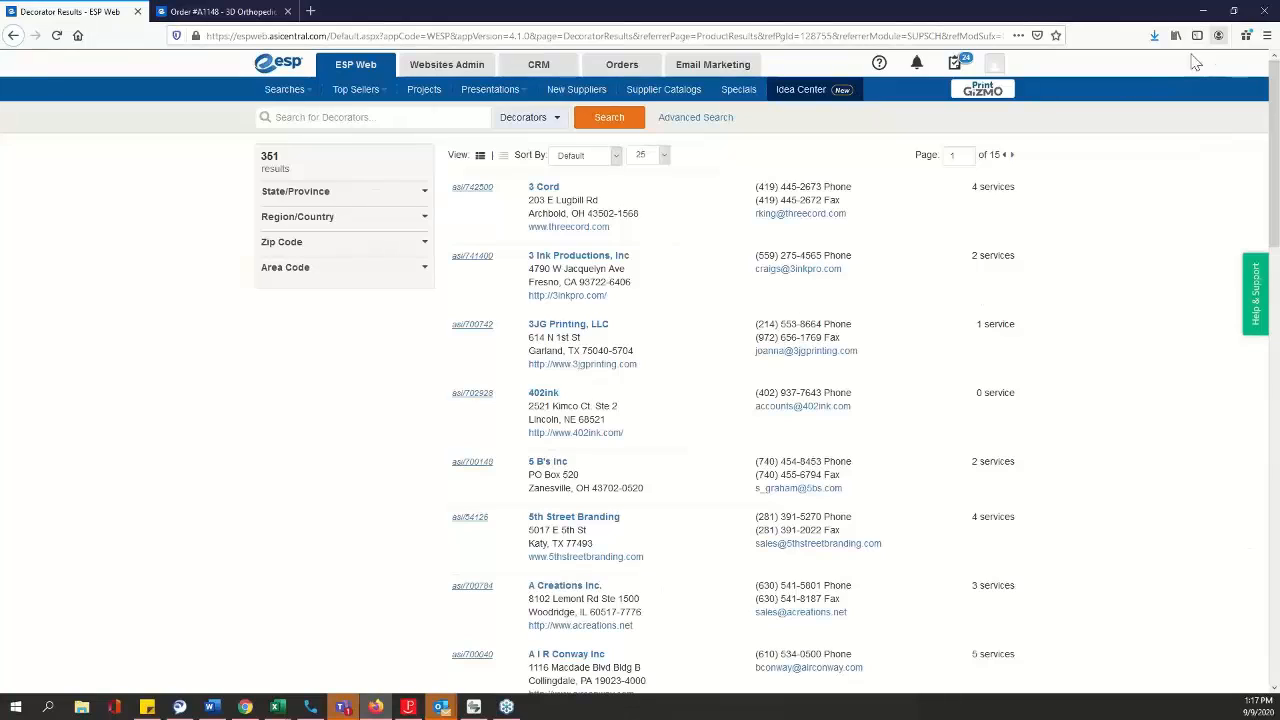
pyautogui.click(997, 67)
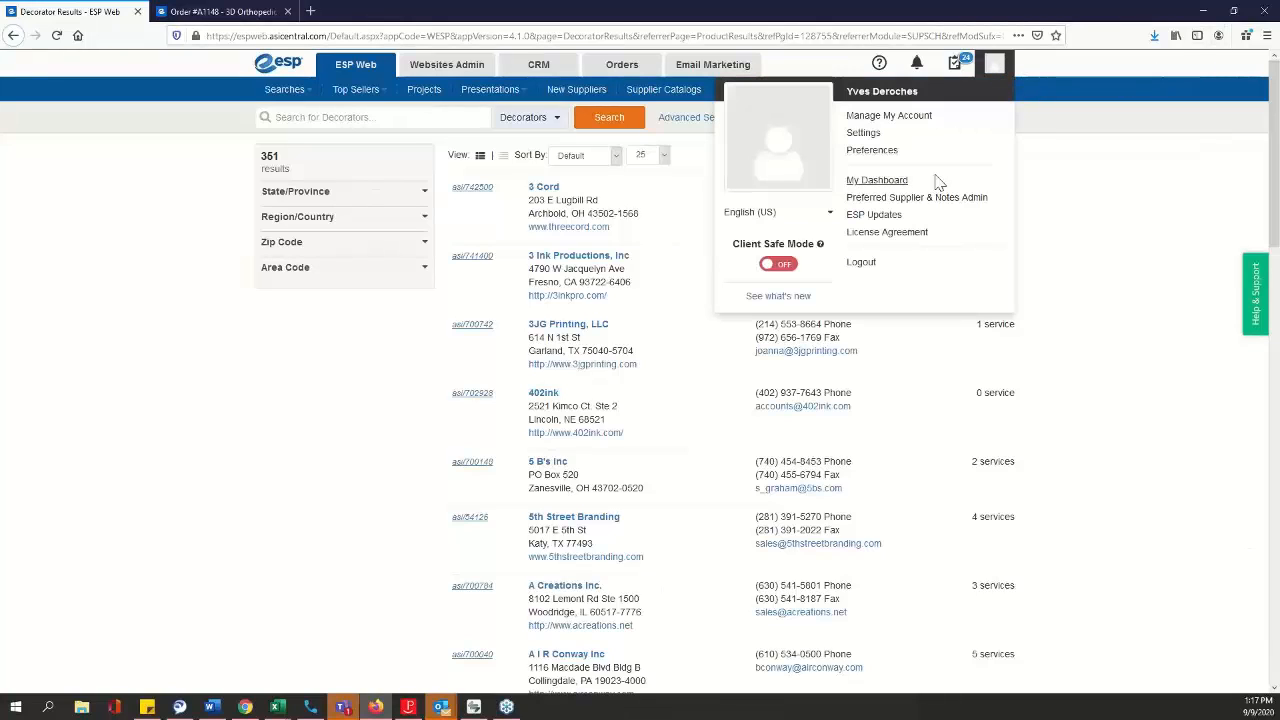
pyautogui.click(996, 68)
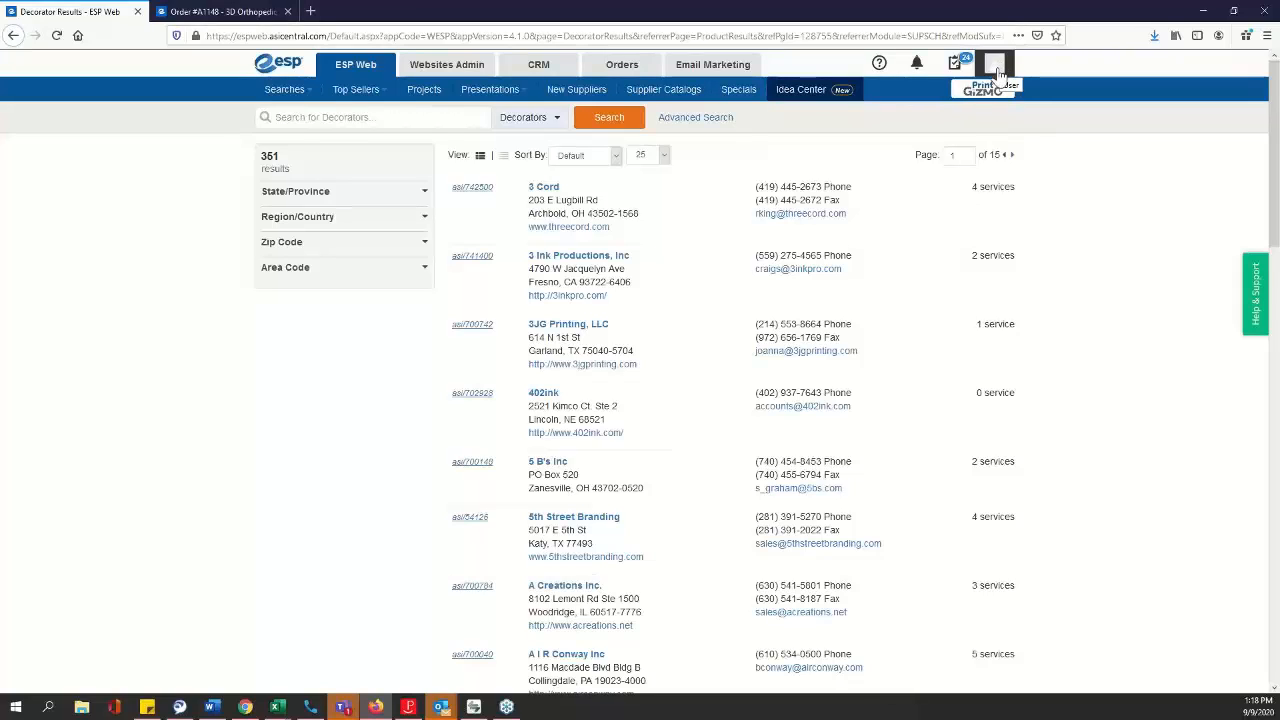
pyautogui.click(226, 14)
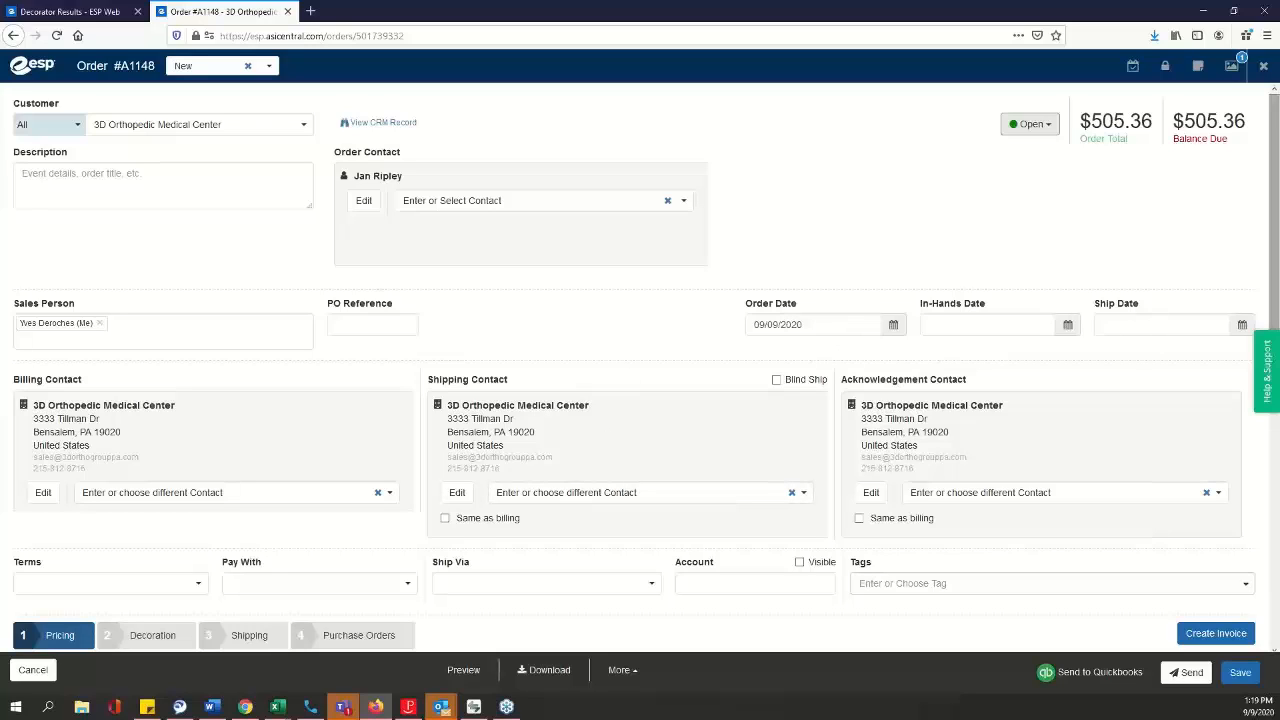
# Step: Set the order's in-hands date to 09/30/2020 as Flexible and apply the date change to all products
pyautogui.click(1068, 326)
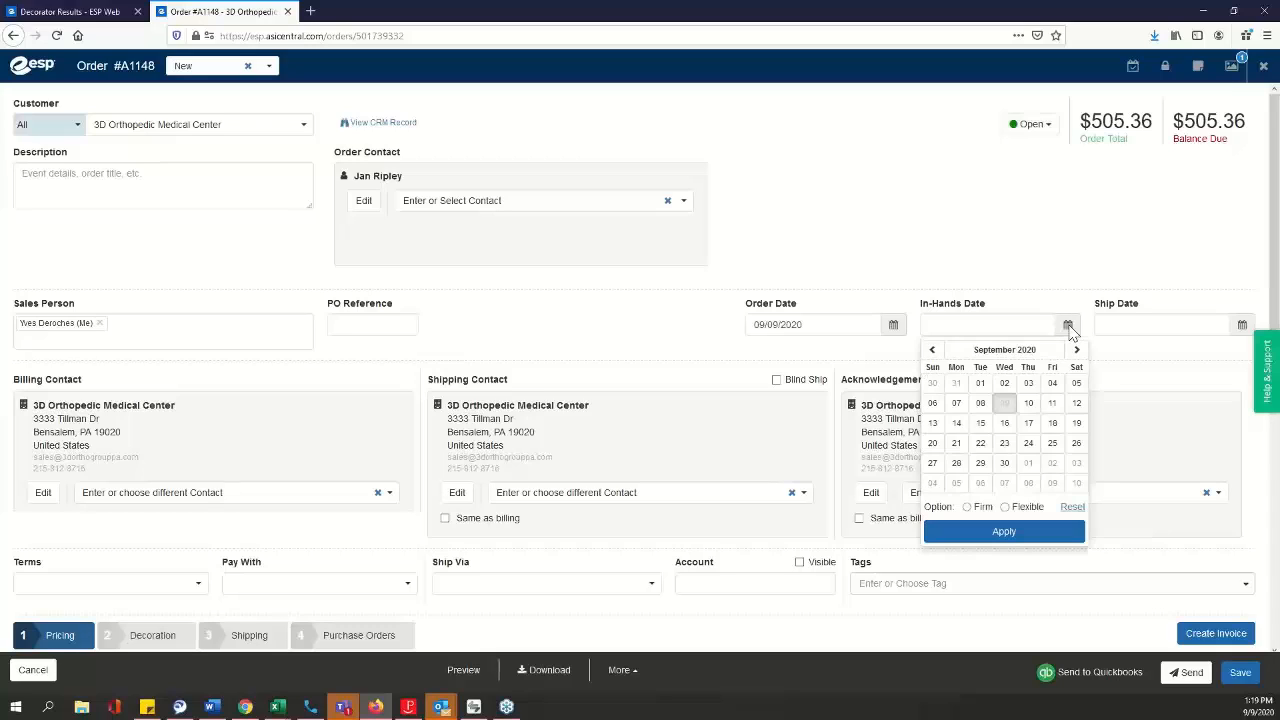
pyautogui.click(1004, 463)
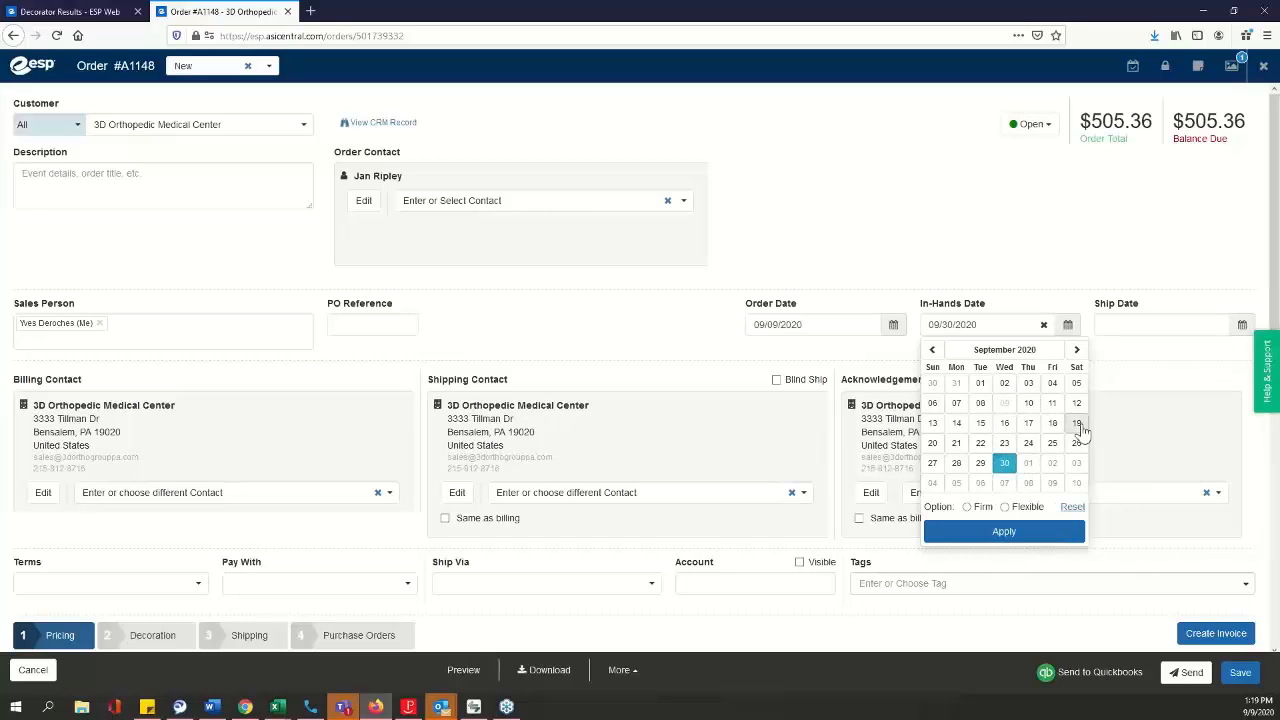
pyautogui.click(1004, 507)
pyautogui.click(1004, 532)
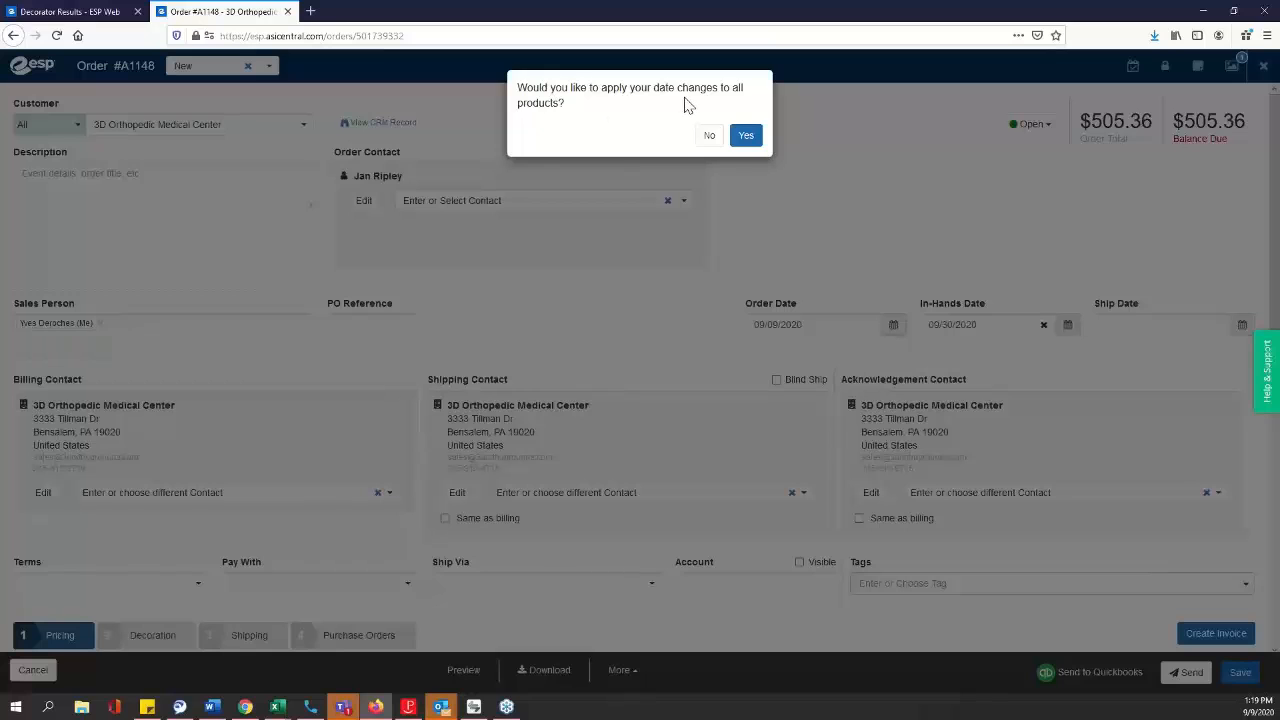
pyautogui.click(746, 135)
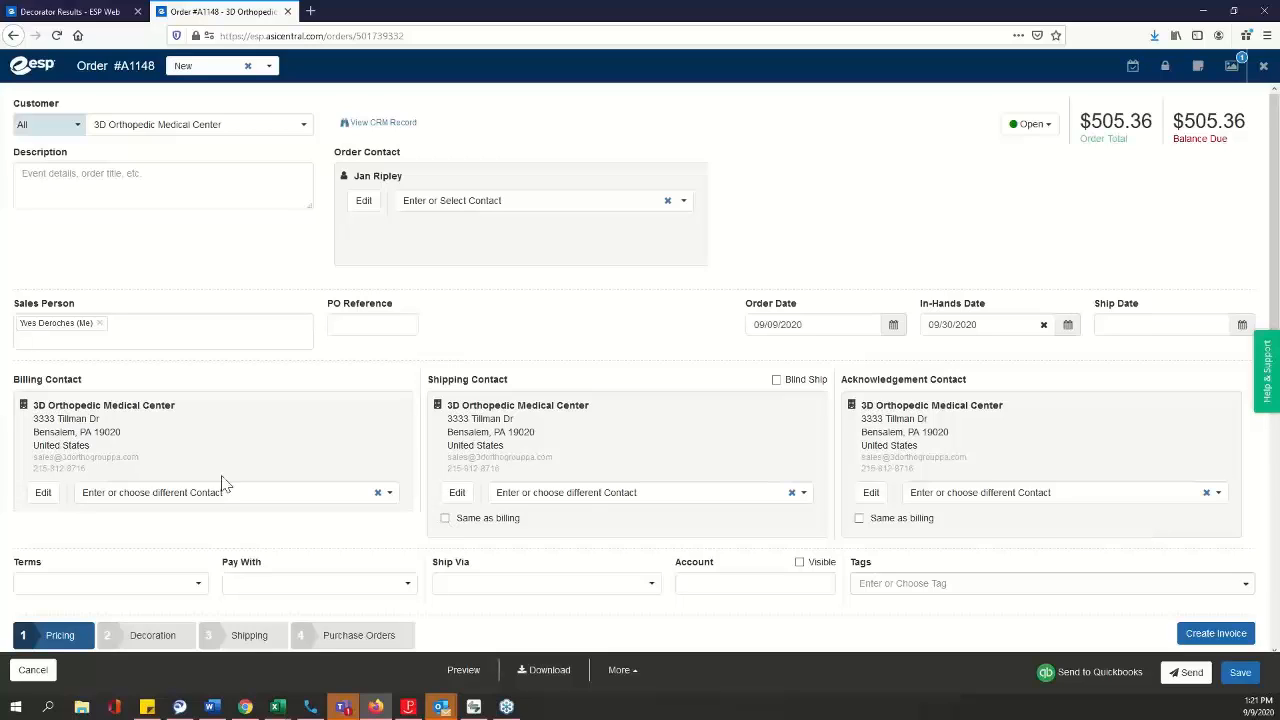
# Step: Add the customer's suite number to the second address line of the billing contact and save it
pyautogui.click(43, 493)
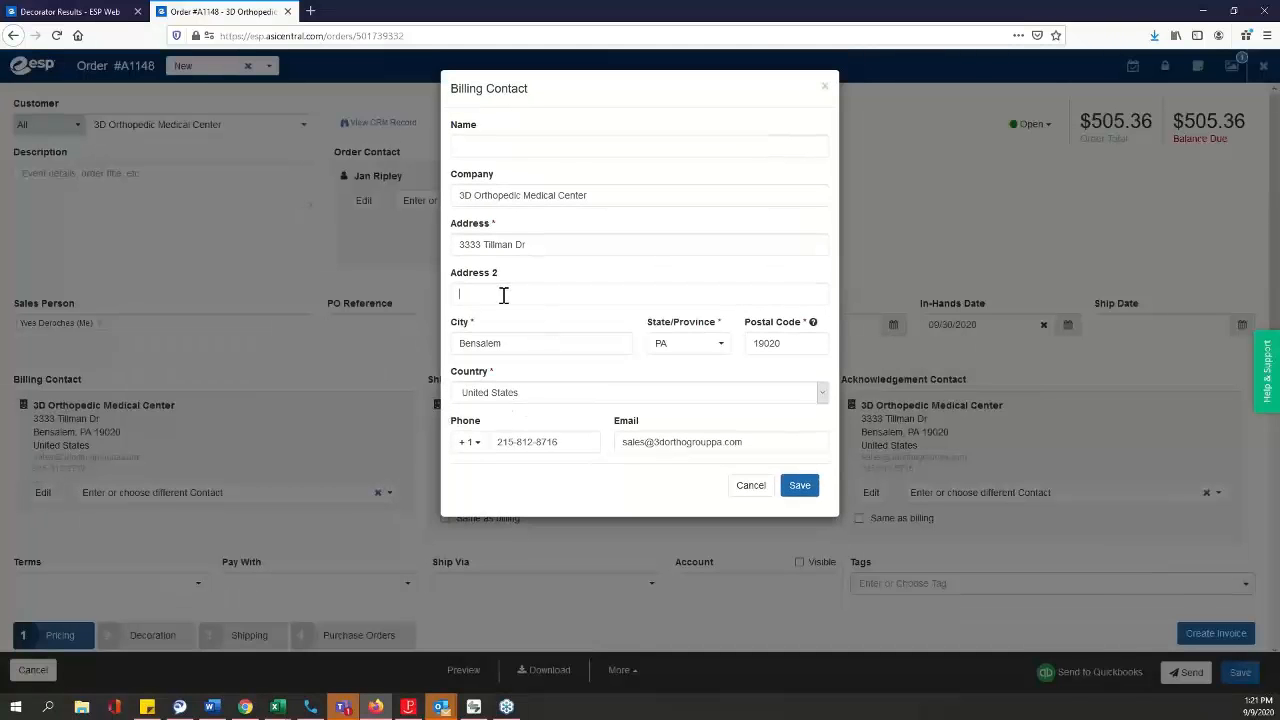
pyautogui.click(504, 295)
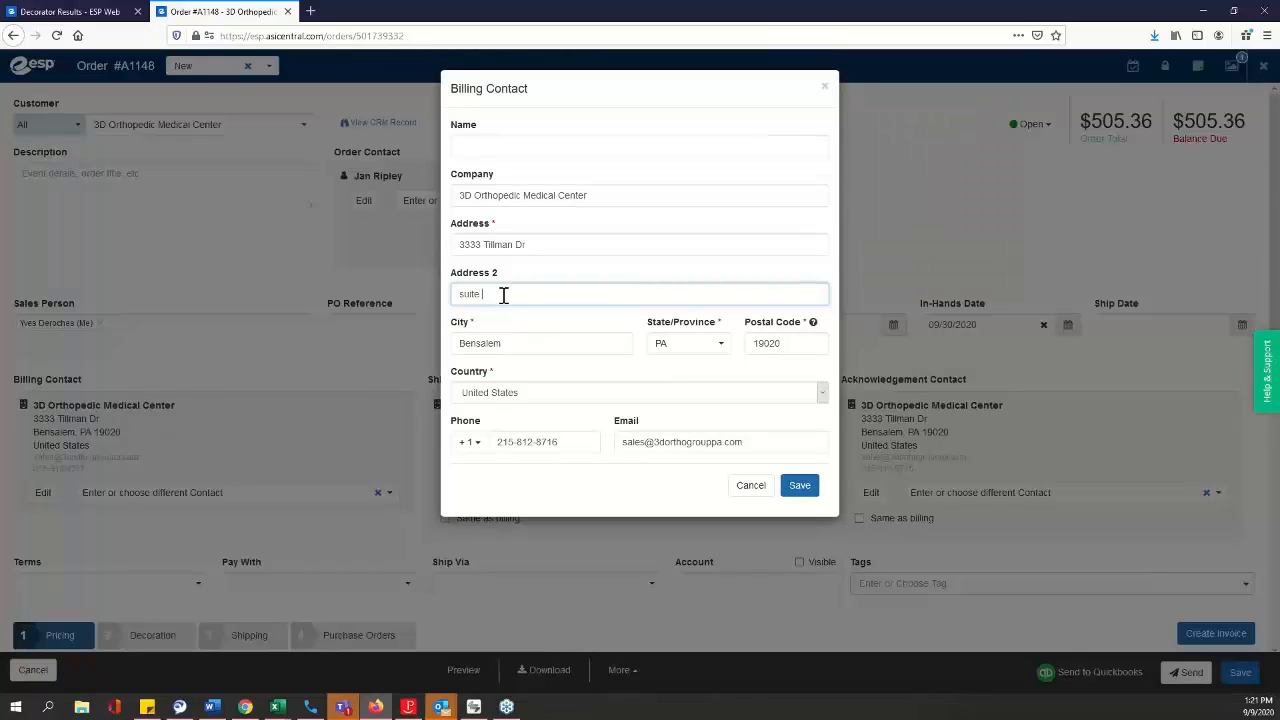
pyautogui.click(804, 493)
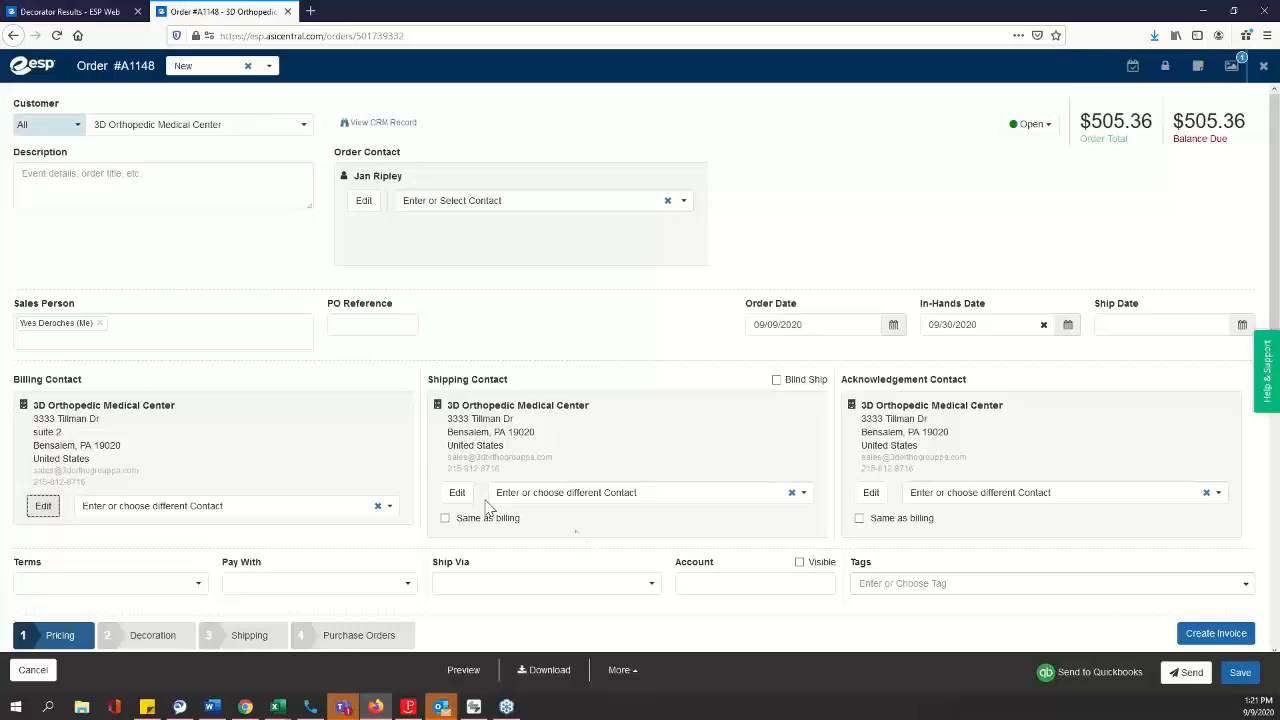
# Step: Make the shipping and acknowledgement contacts the same as billing, applying the shipping changes to all products
pyautogui.click(445, 518)
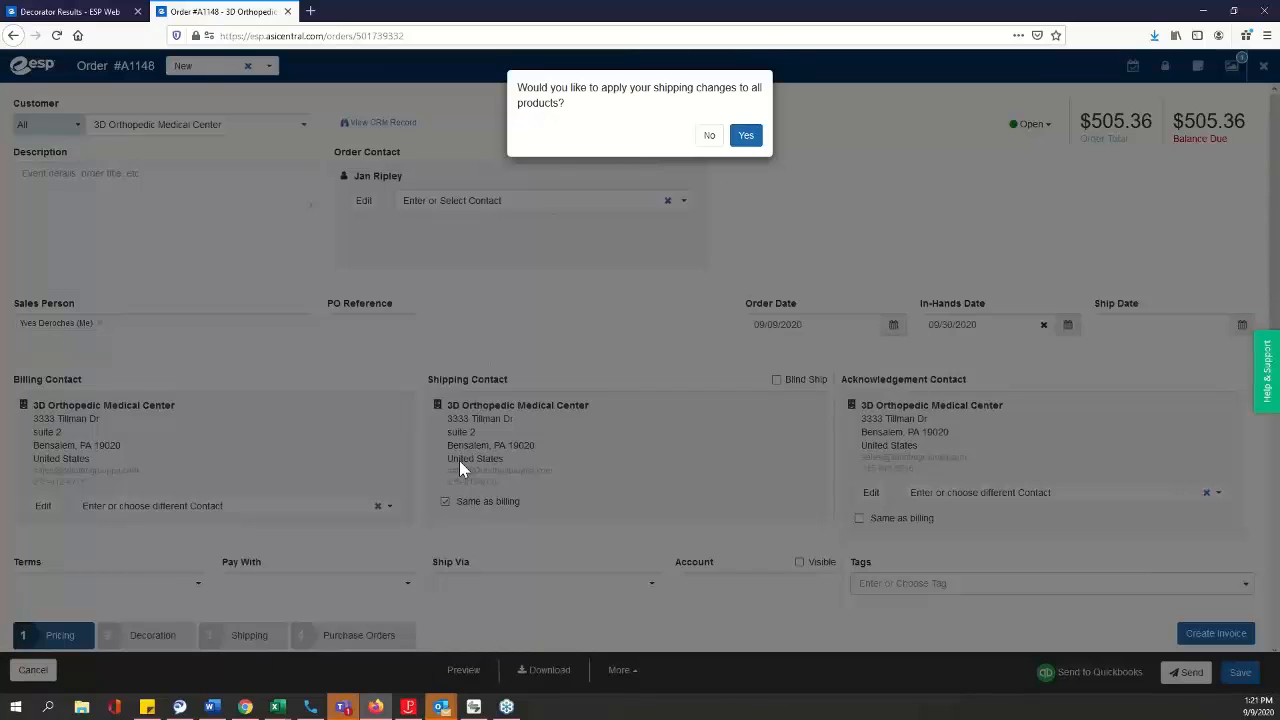
pyautogui.click(750, 135)
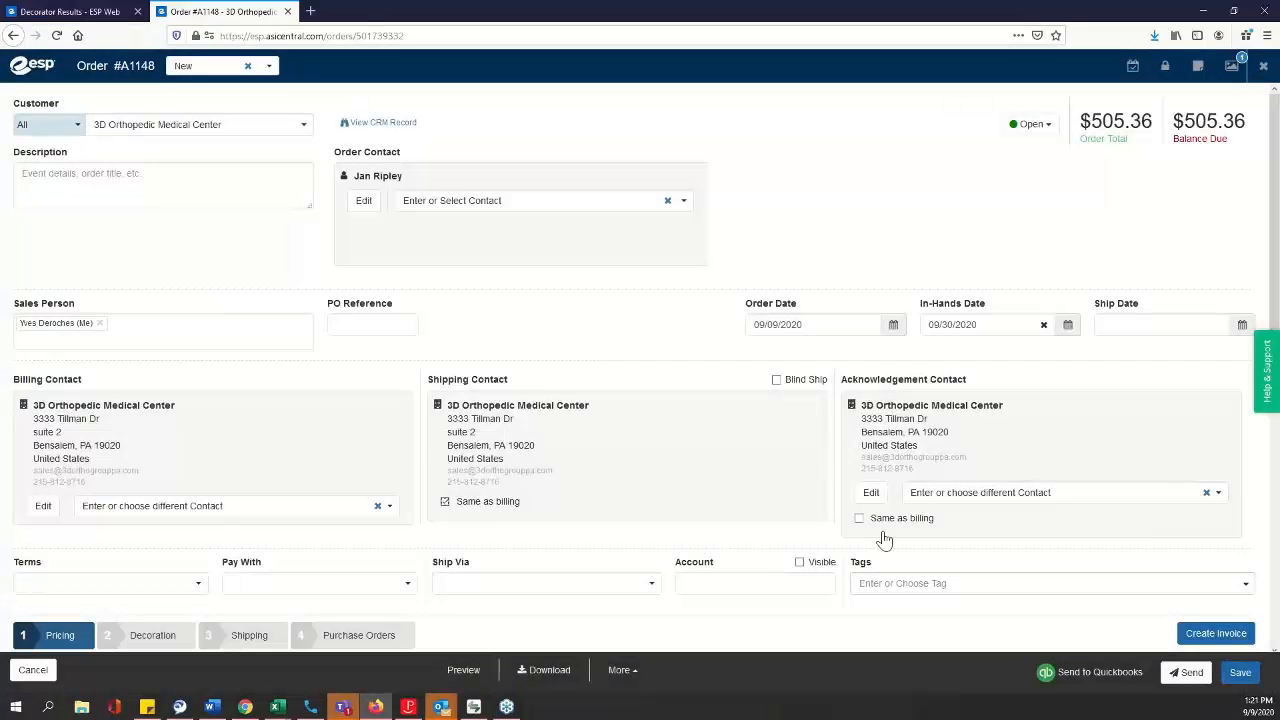
pyautogui.click(859, 519)
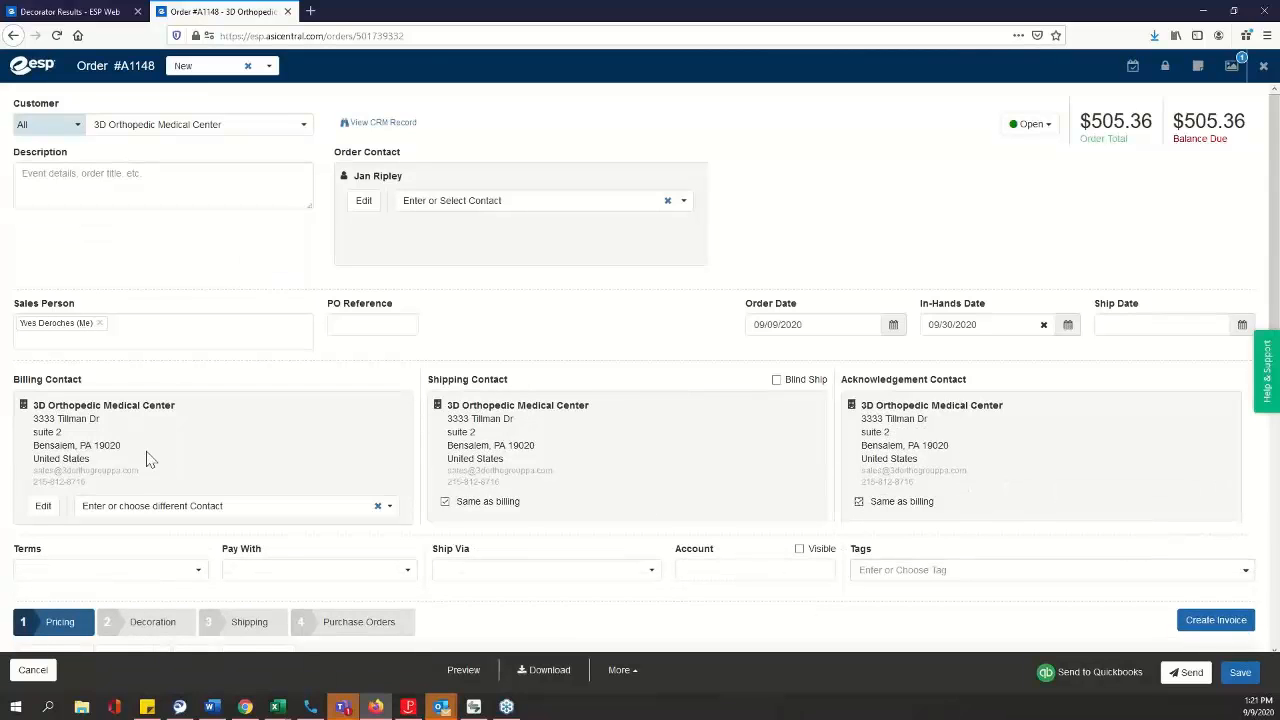
pyautogui.scroll(-3, 150, 460)
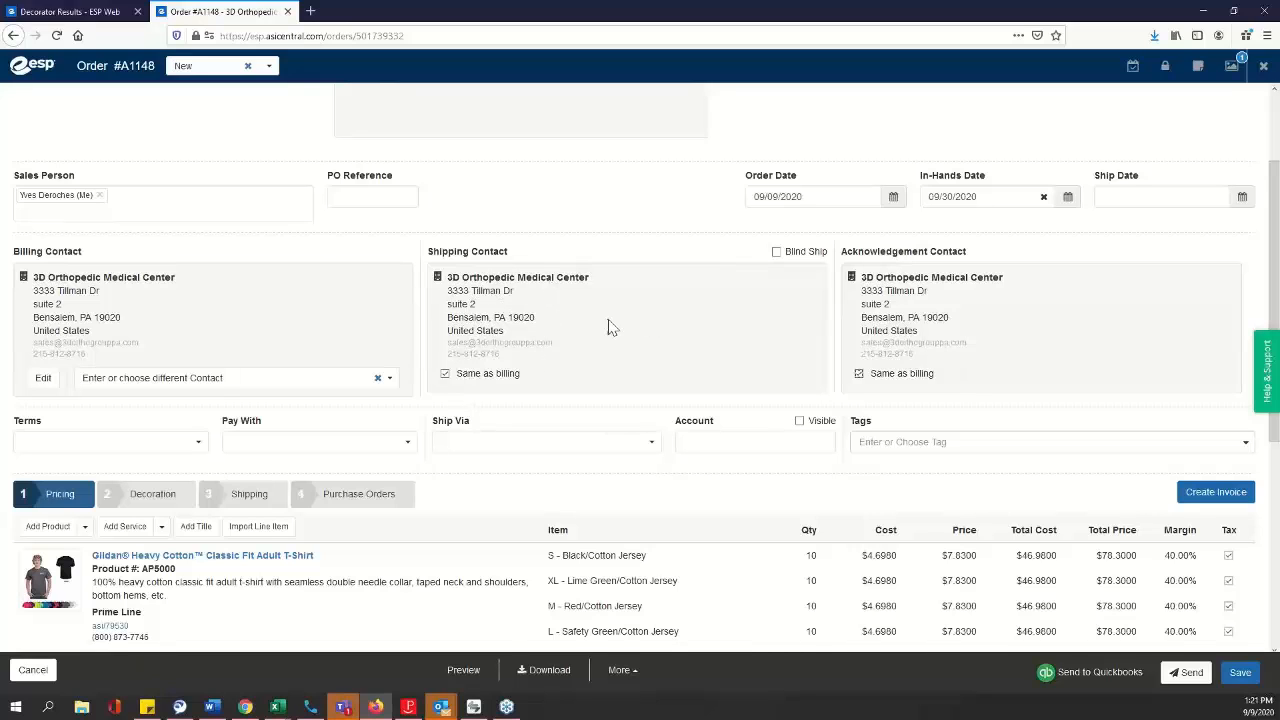
pyautogui.scroll(2, 610, 330)
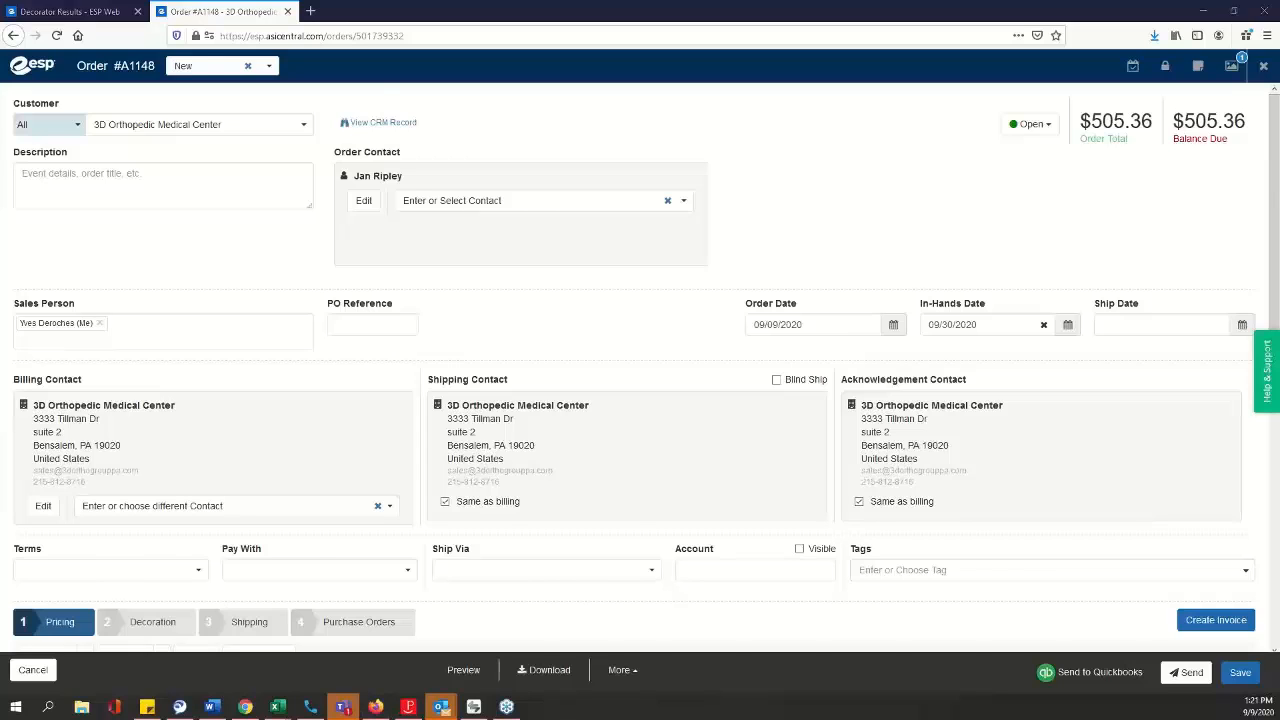
pyautogui.scroll(-3, 397, 408)
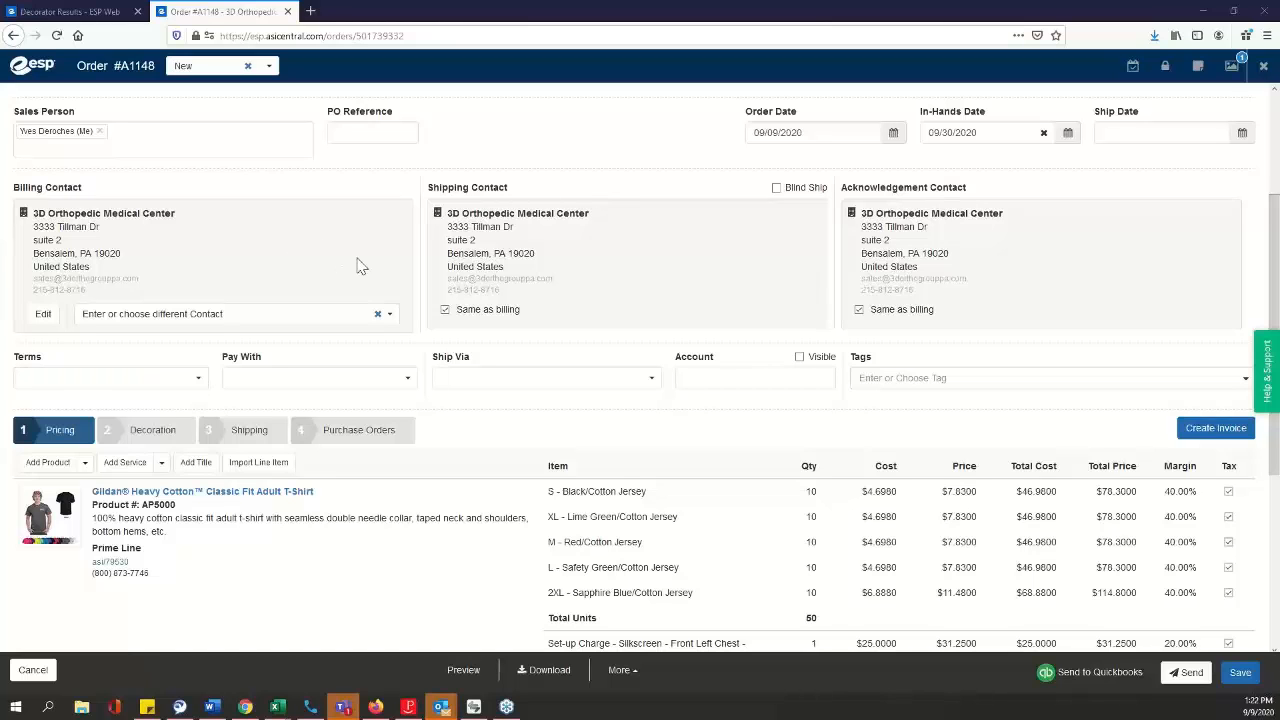
pyautogui.scroll(2, 360, 266)
pyautogui.scroll(-3, 130, 475)
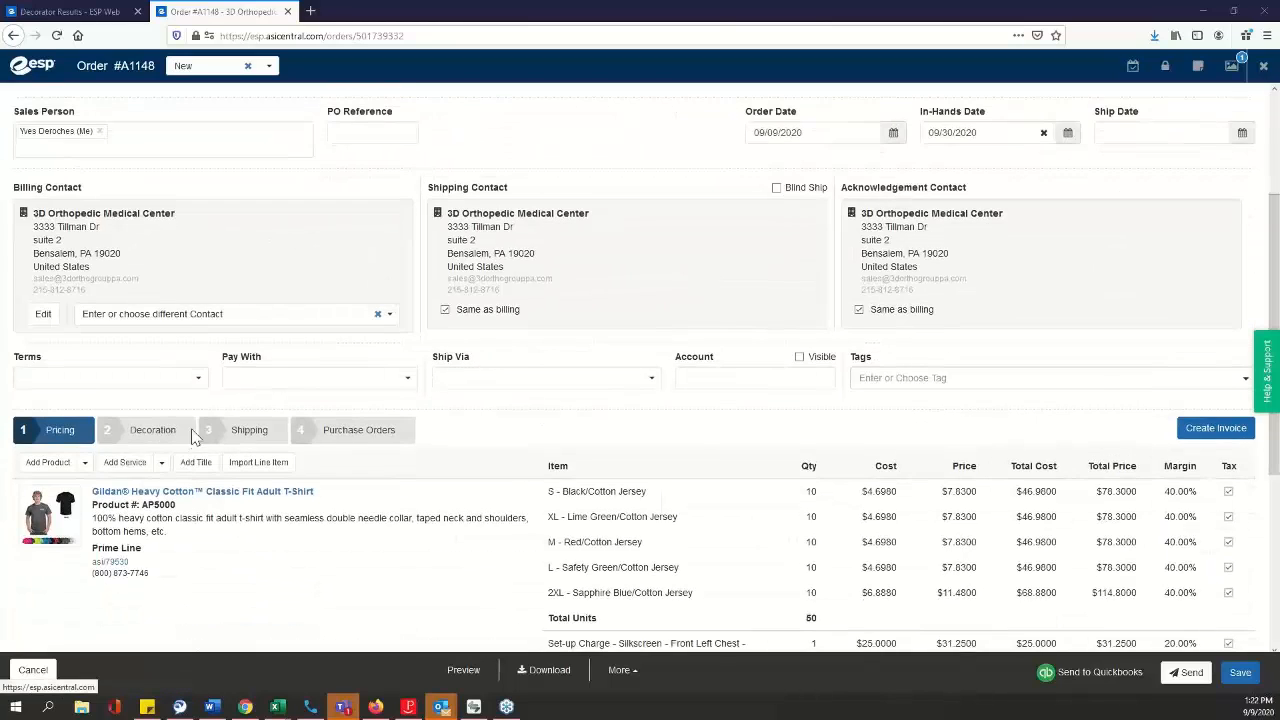
# Step: Set the order's terms to 50% Advance / 50% Upon Completion and its payment method to American Express
pyautogui.scroll(3, 400, 165)
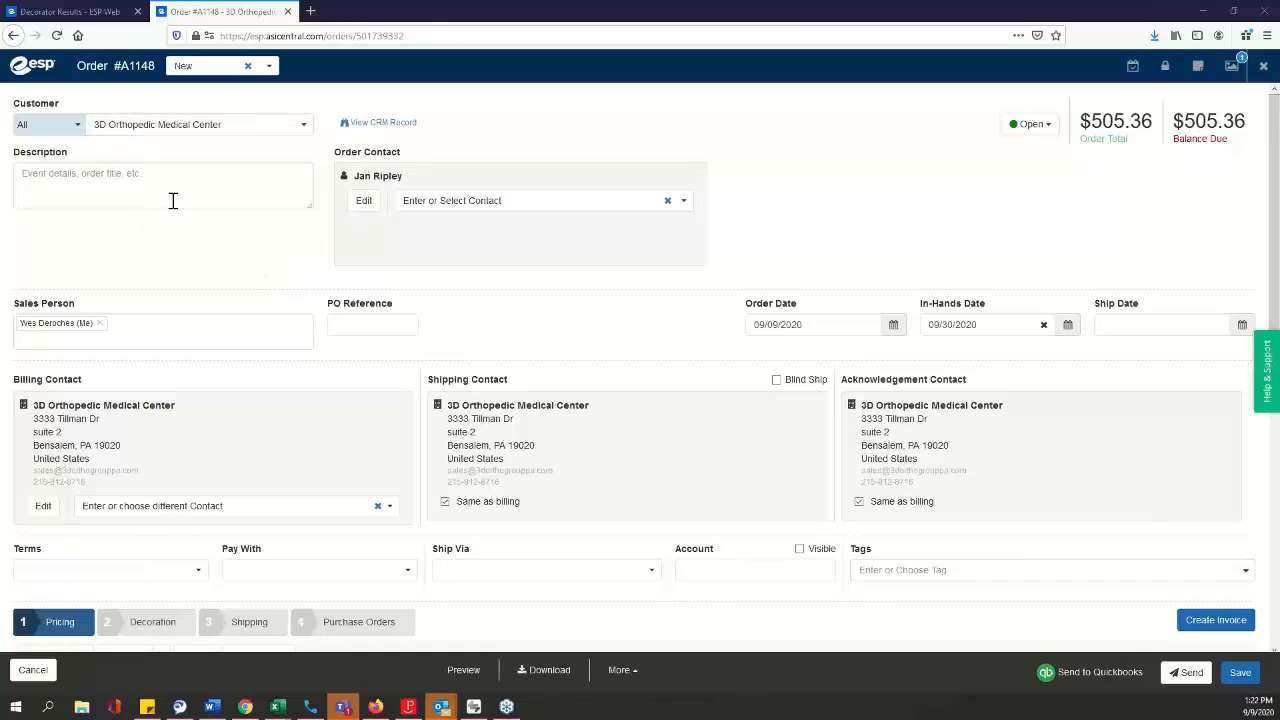
pyautogui.scroll(-3, 197, 317)
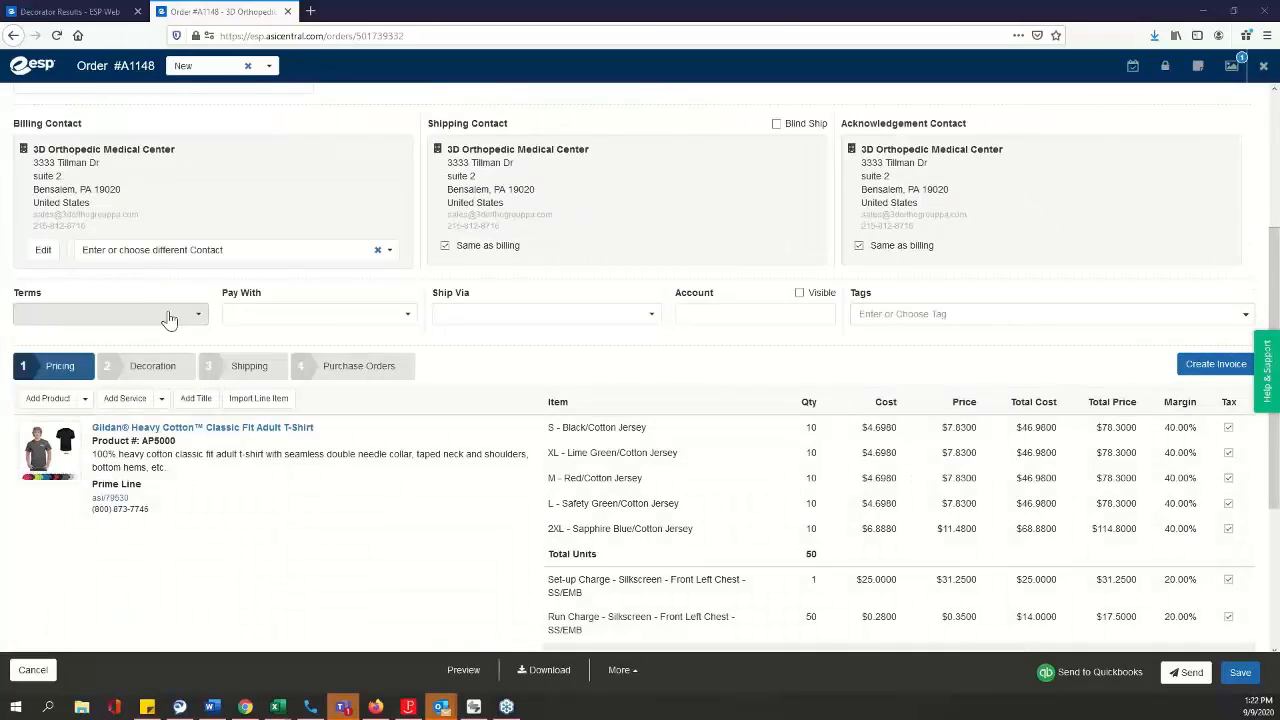
pyautogui.click(167, 313)
pyautogui.scroll(-4, 63, 433)
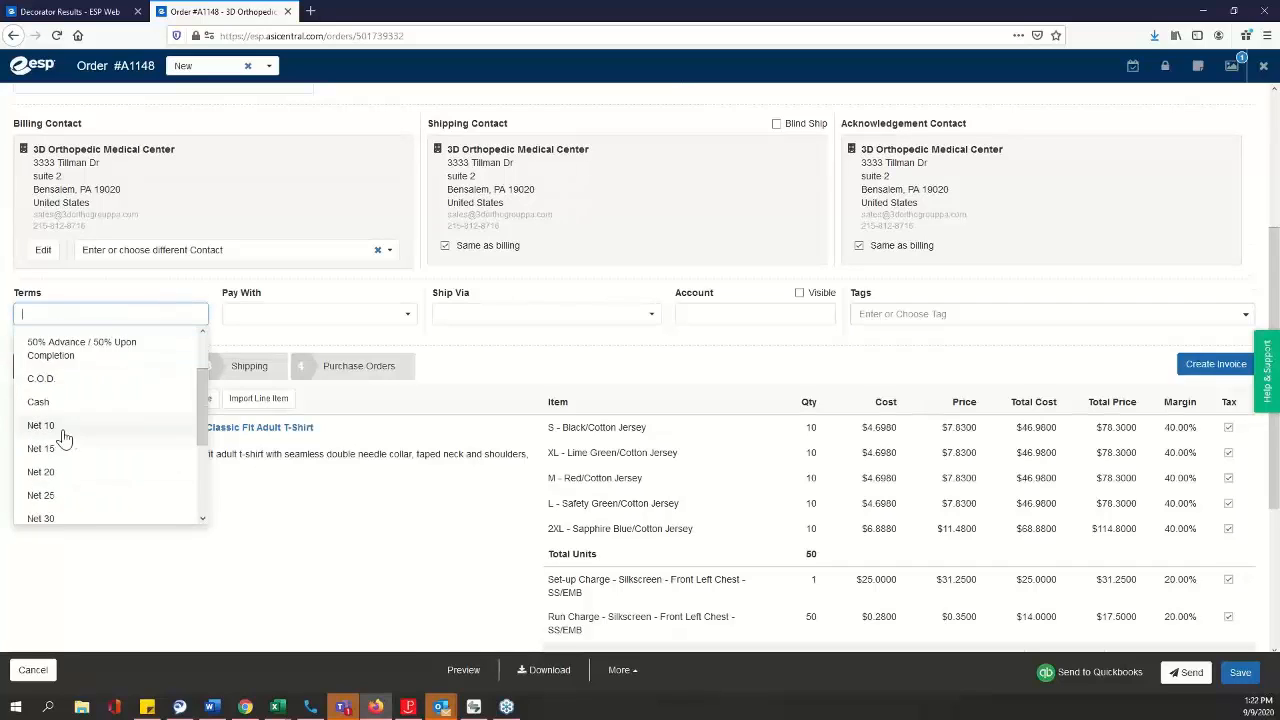
pyautogui.scroll(4, 63, 433)
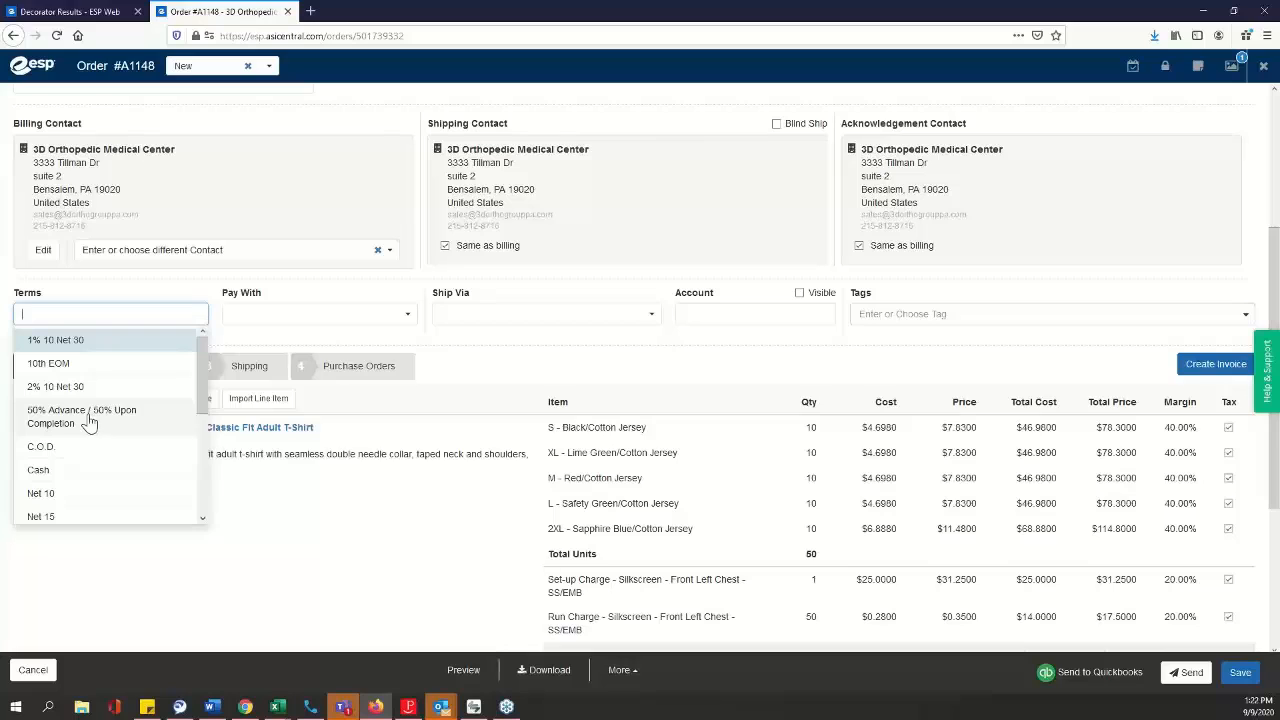
pyautogui.click(93, 418)
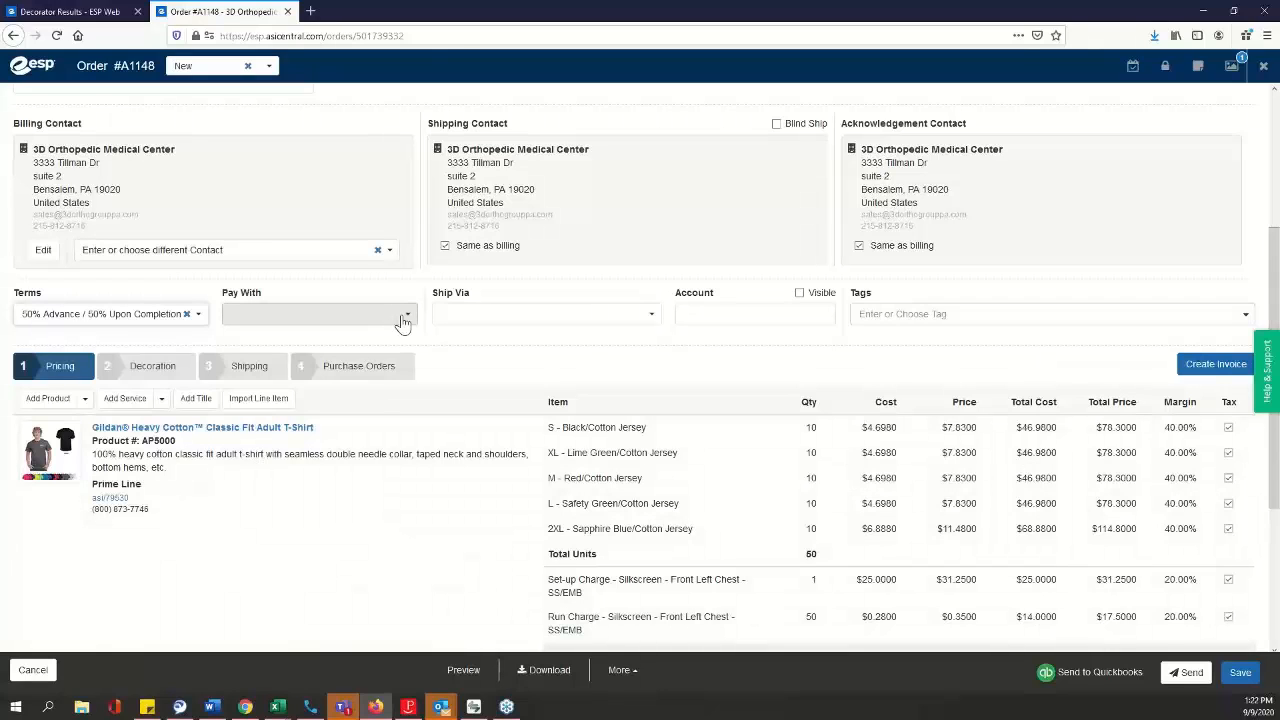
pyautogui.click(403, 320)
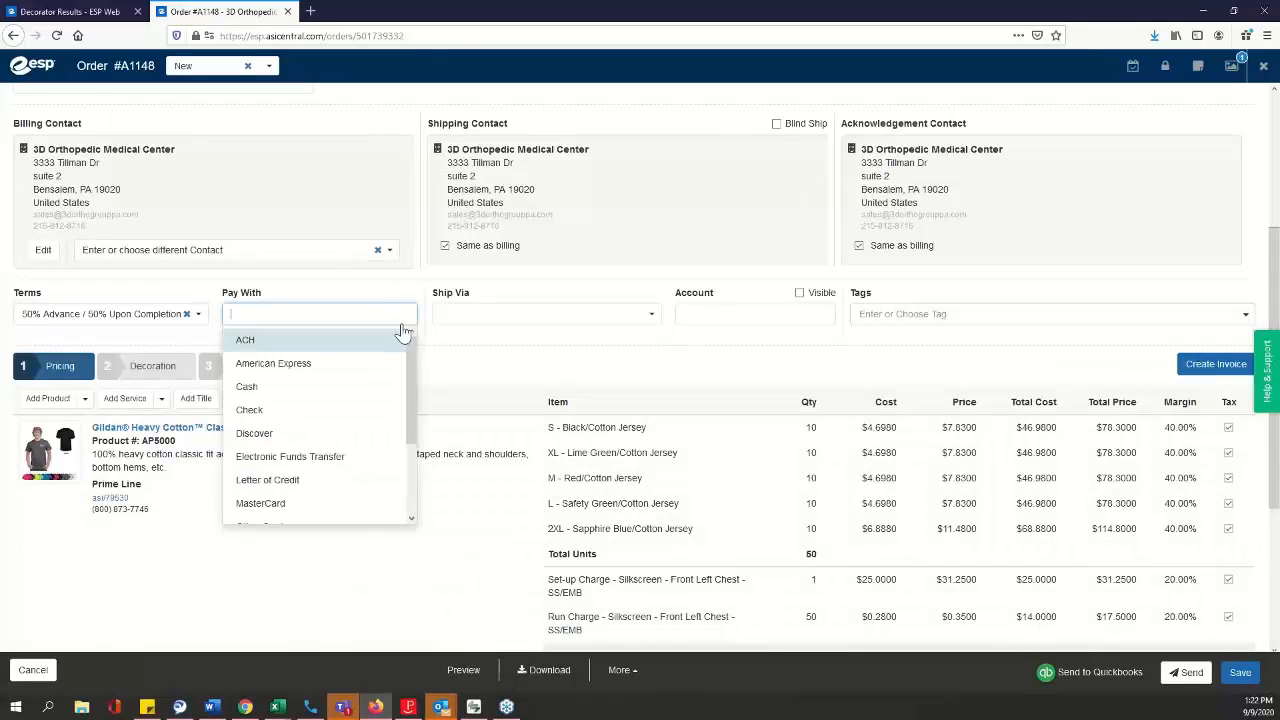
pyautogui.click(323, 371)
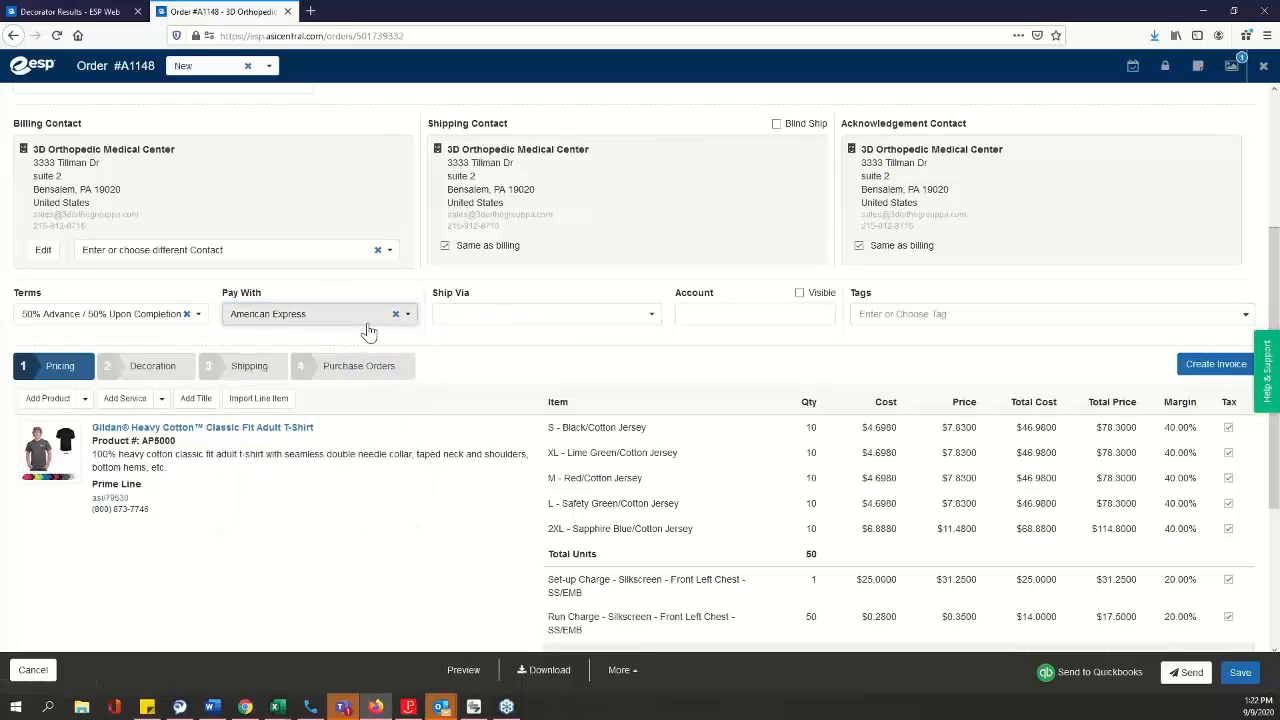
# Step: Check the shipping methods available for the order without choosing one
pyautogui.click(649, 318)
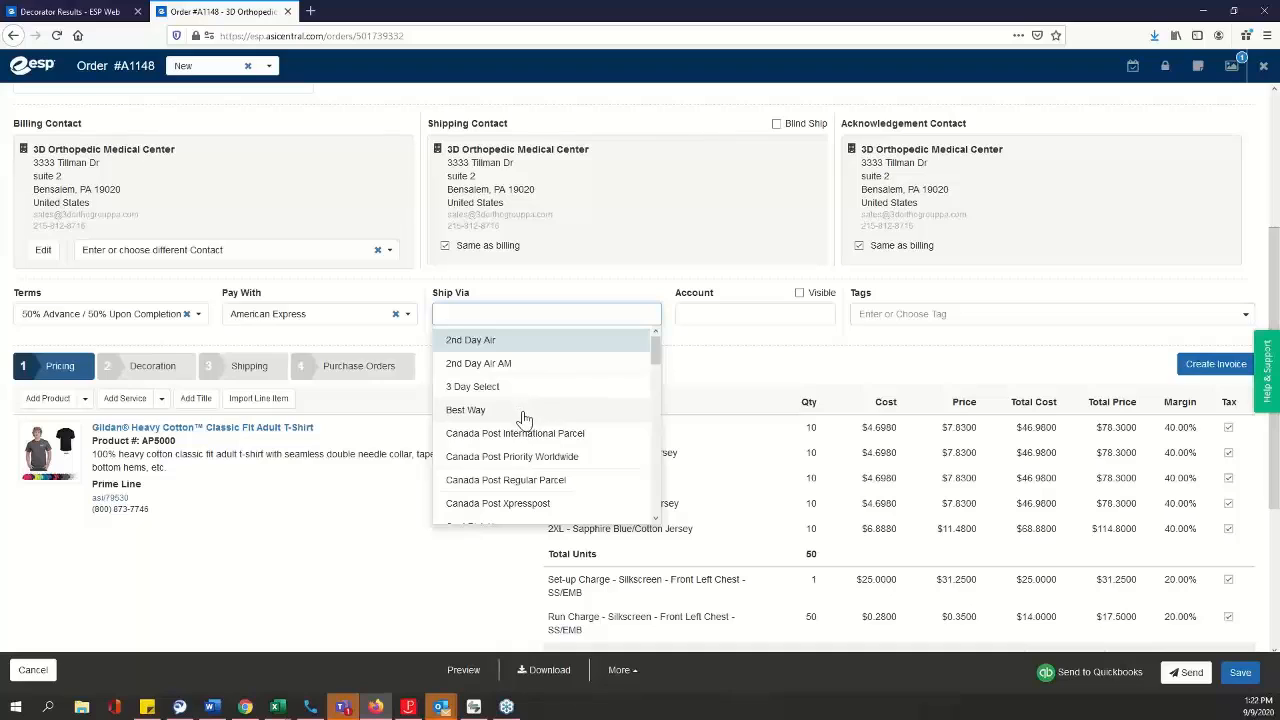
pyautogui.scroll(-3, 557, 443)
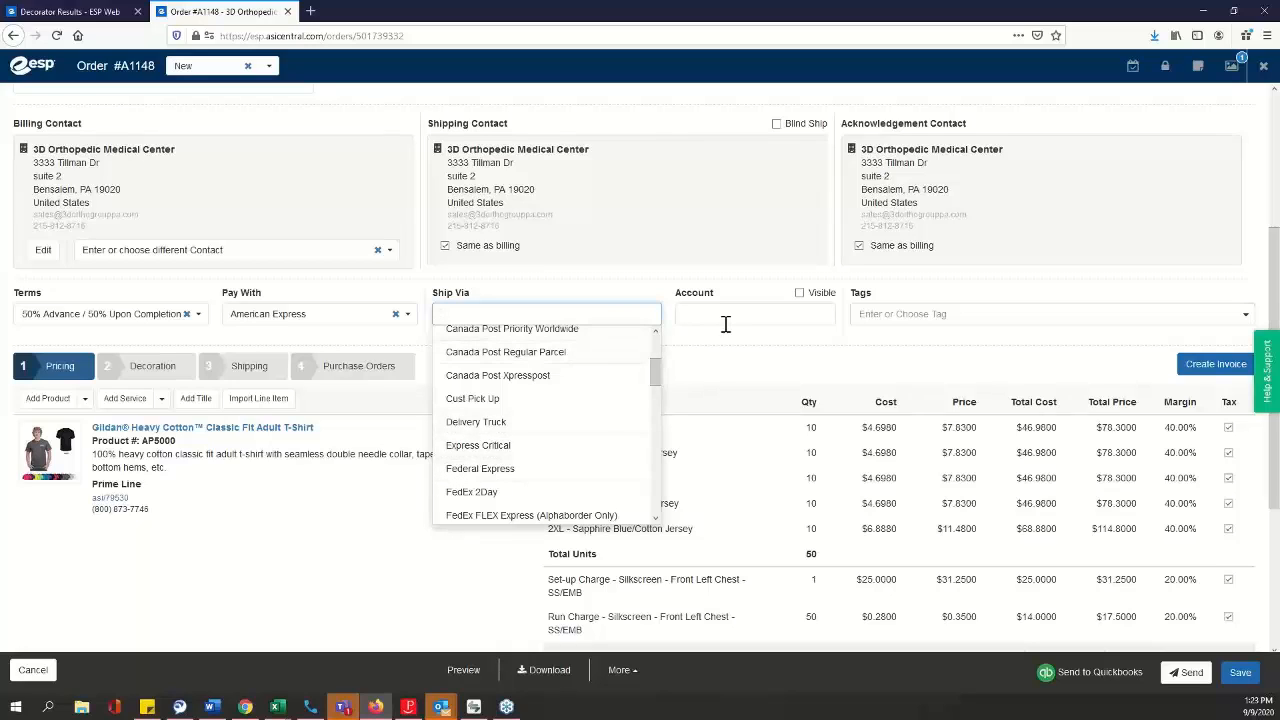
pyautogui.click(751, 284)
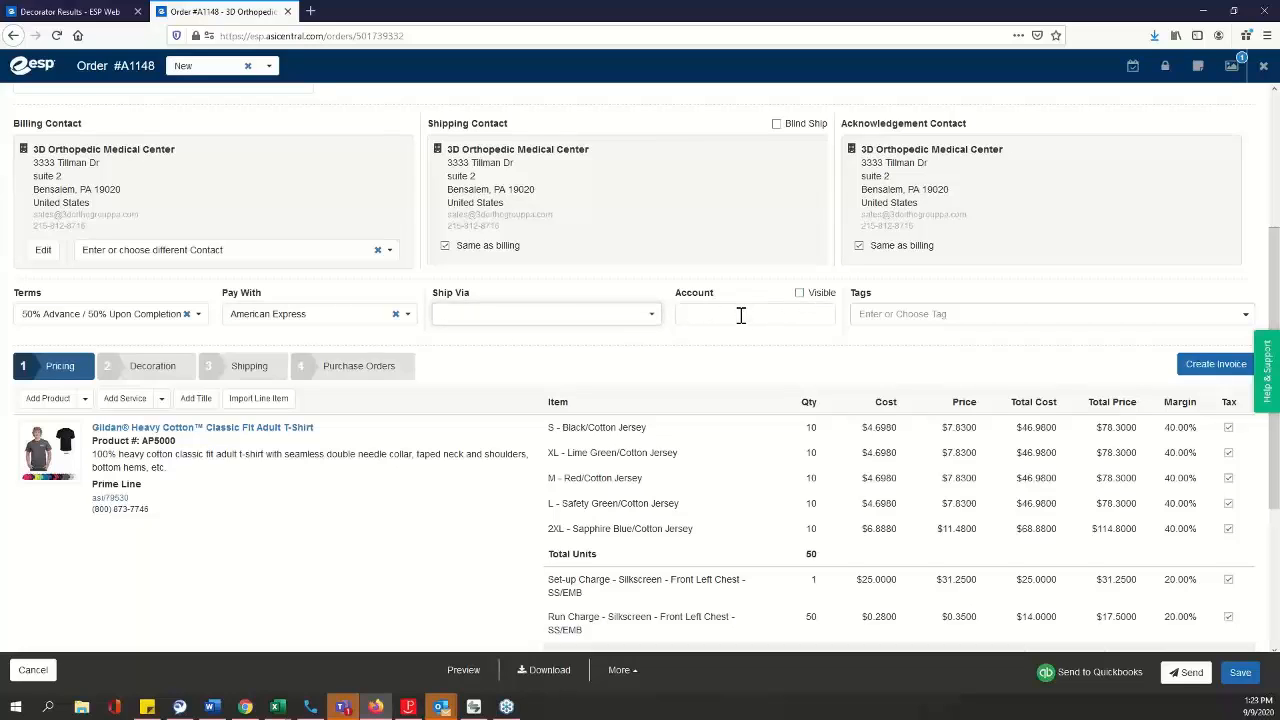
# Step: Add the existing tags gildan and ap5000 to the order
pyautogui.click(923, 307)
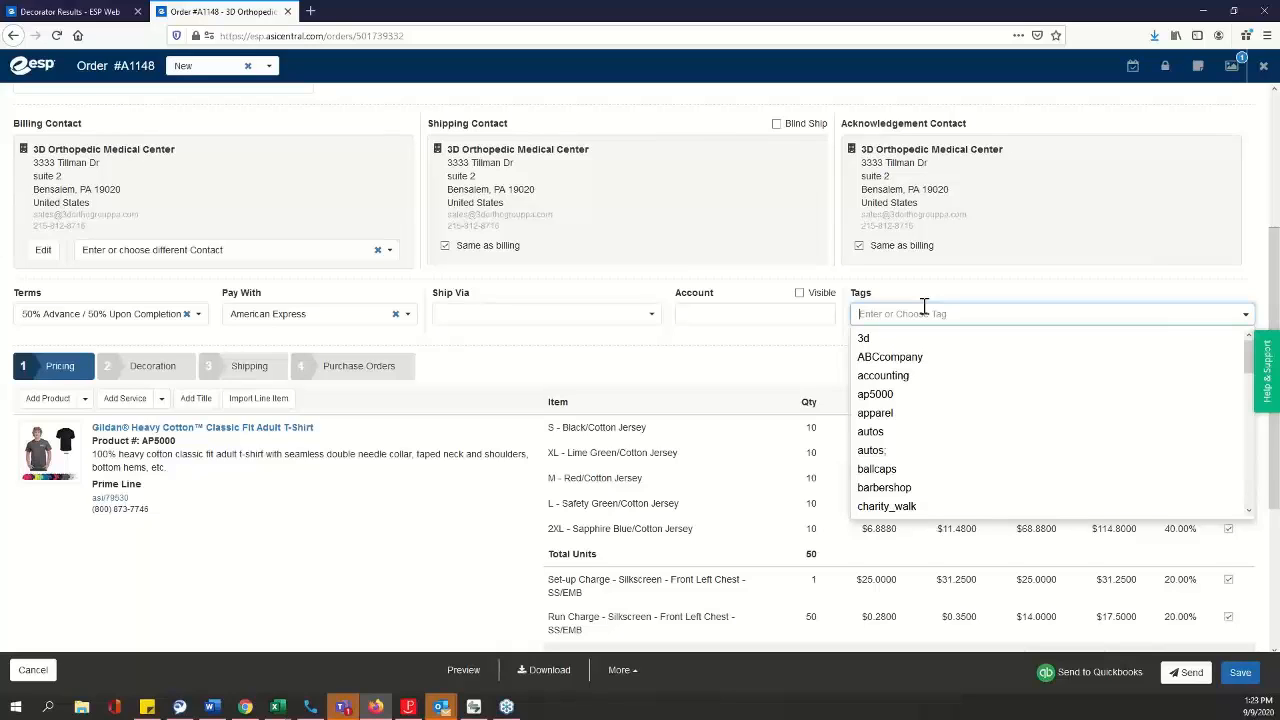
pyautogui.write('gildan')
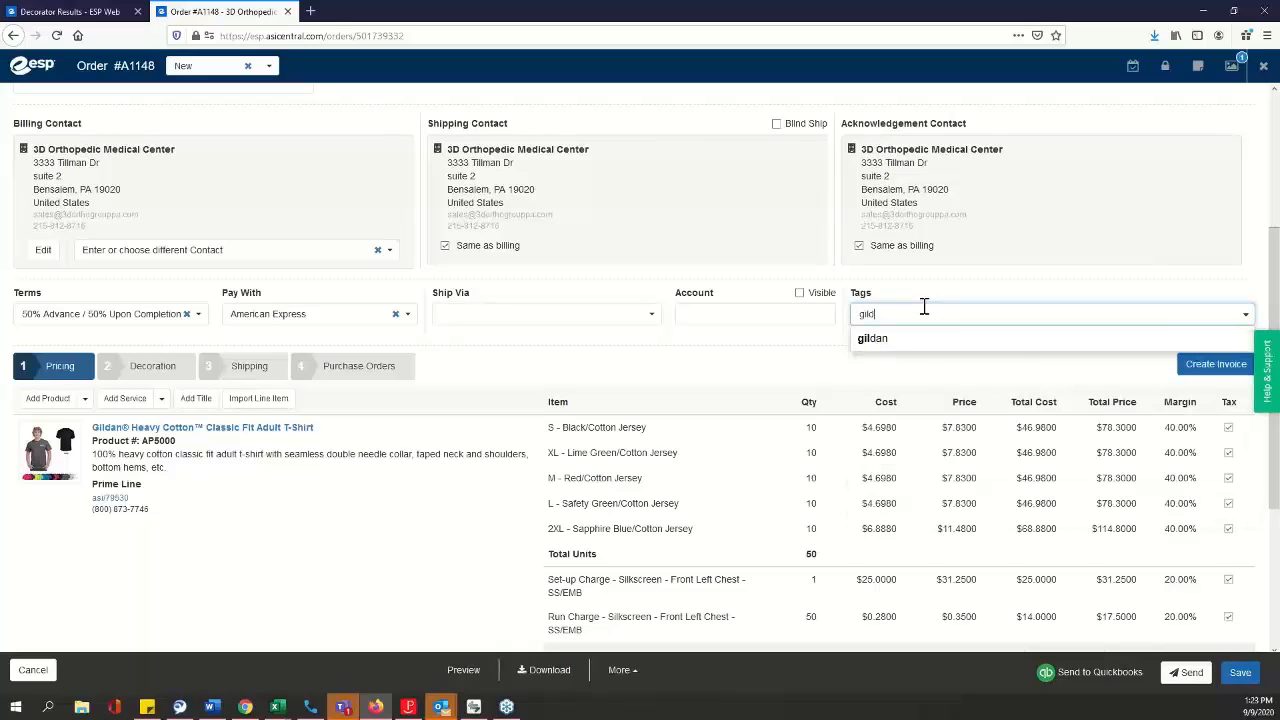
pyautogui.click(874, 340)
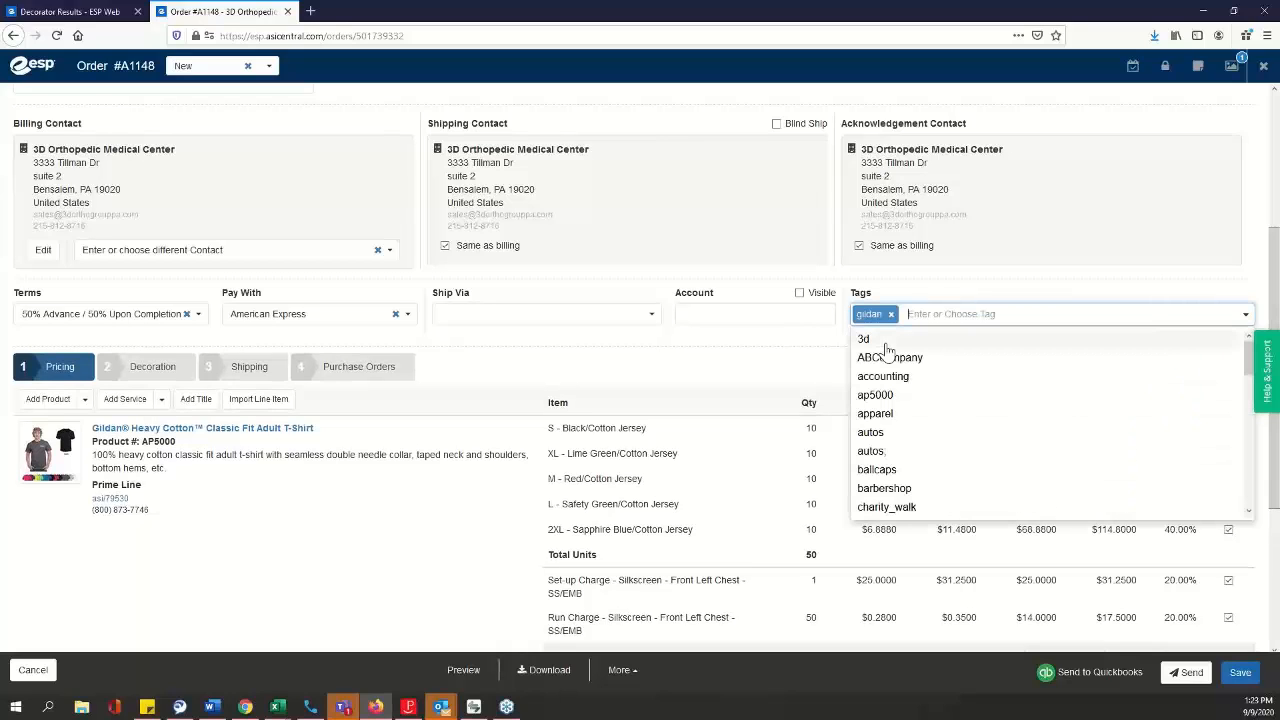
pyautogui.write('ap')
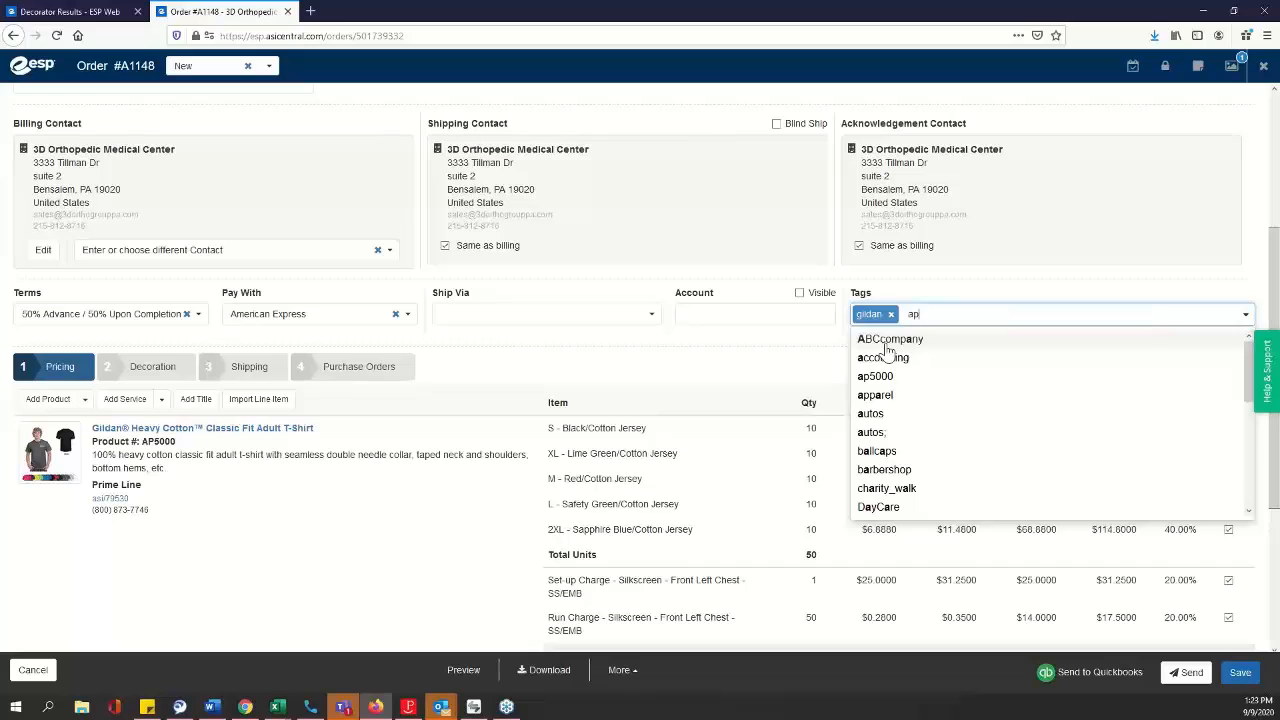
pyautogui.write('500')
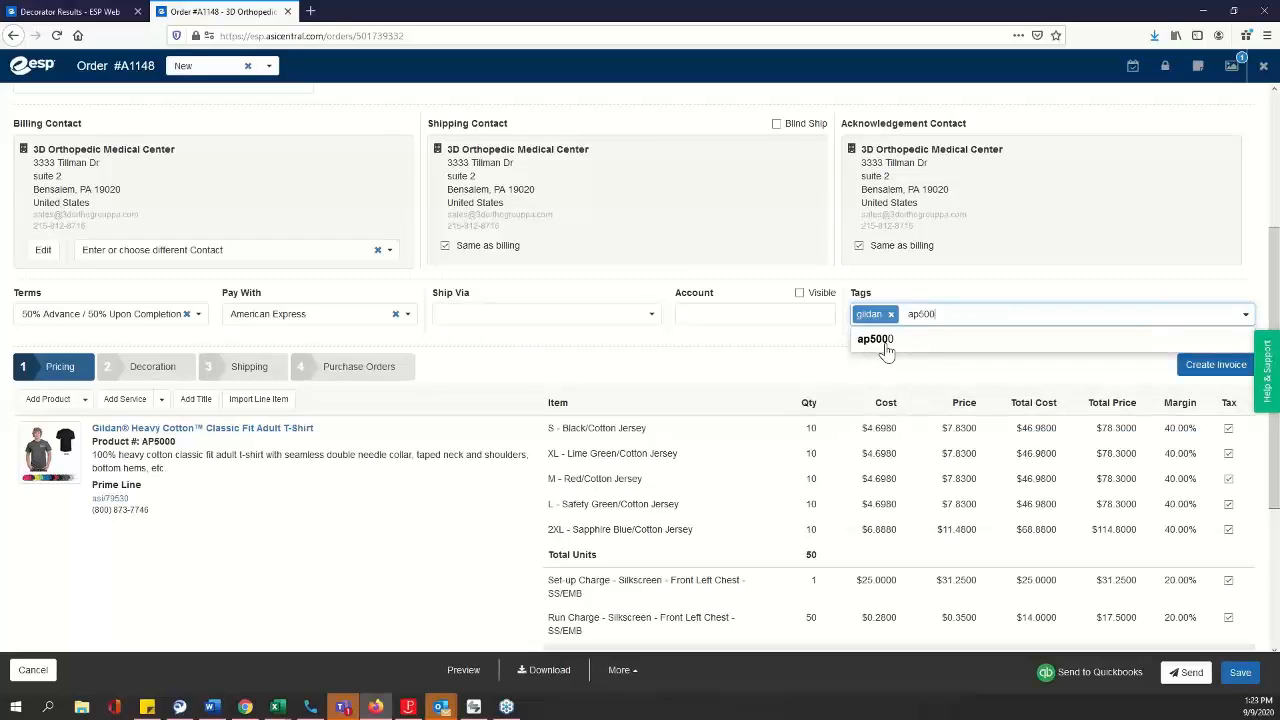
pyautogui.write('0')
pyautogui.click(903, 343)
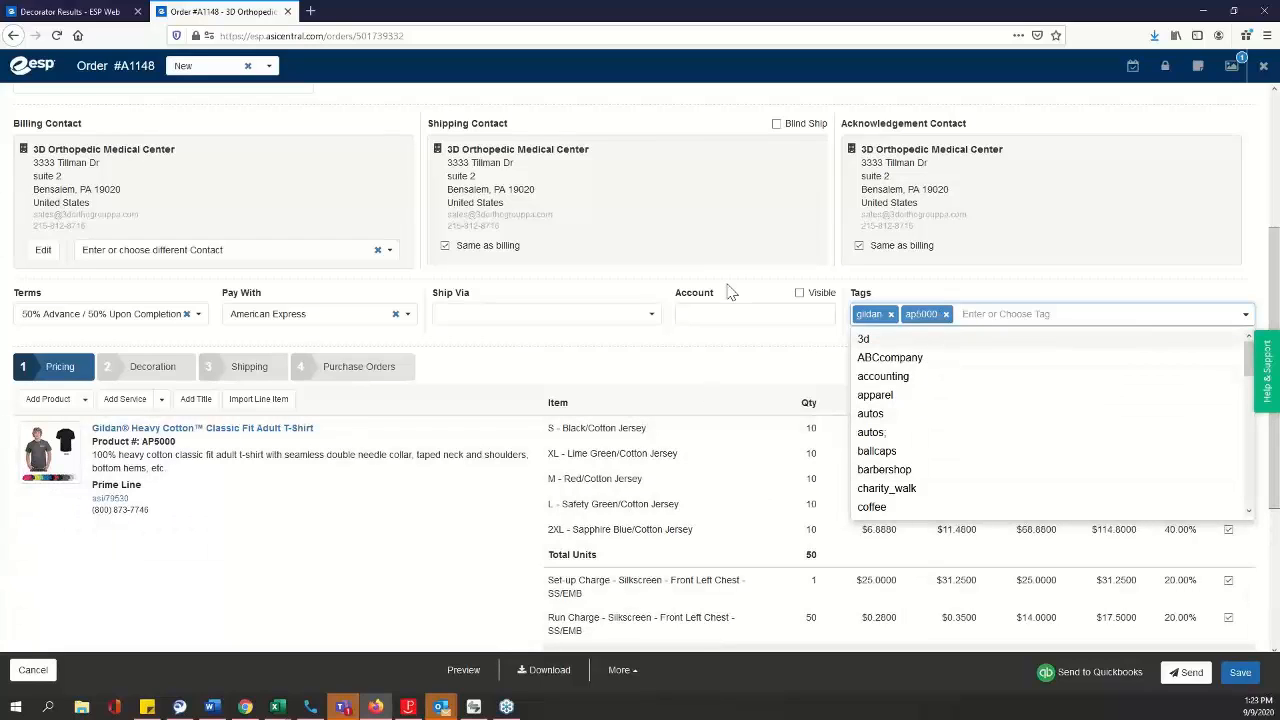
pyautogui.click(980, 284)
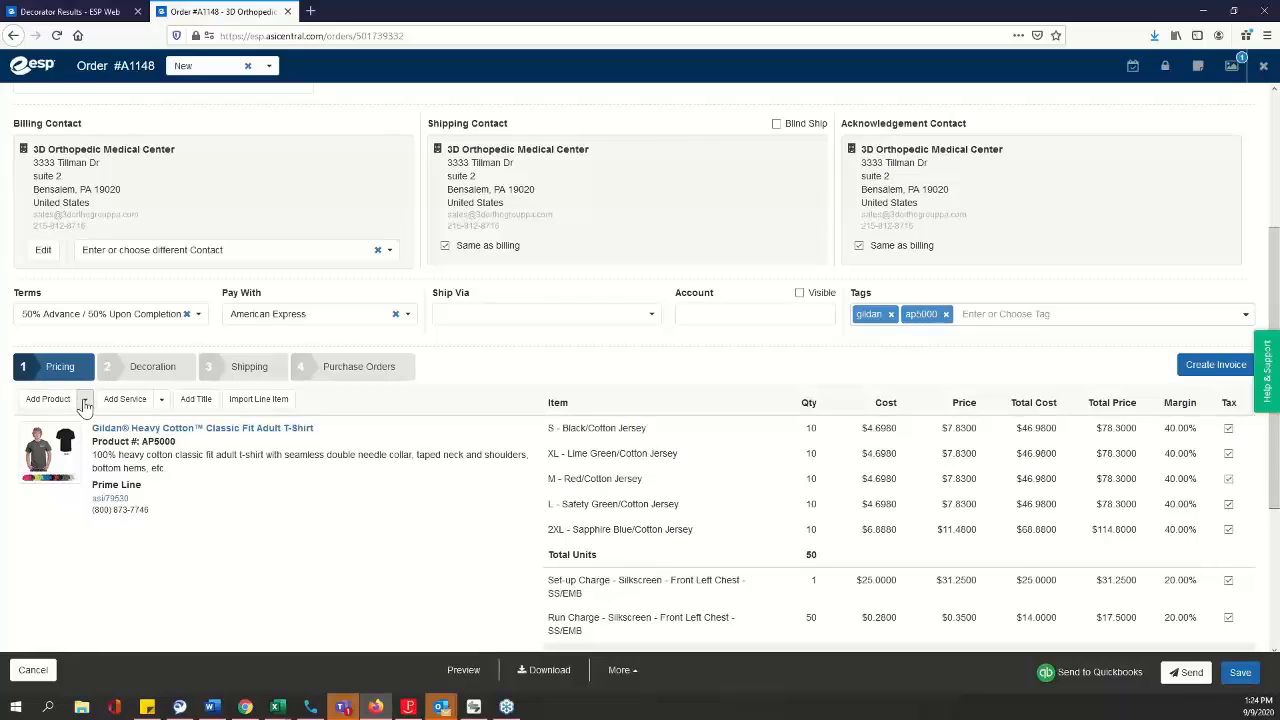
# Step: Look through the Clipboard, Shopping Cart, Projects and Product Search sources for adding a product, and close them without adding anything
pyautogui.click(85, 401)
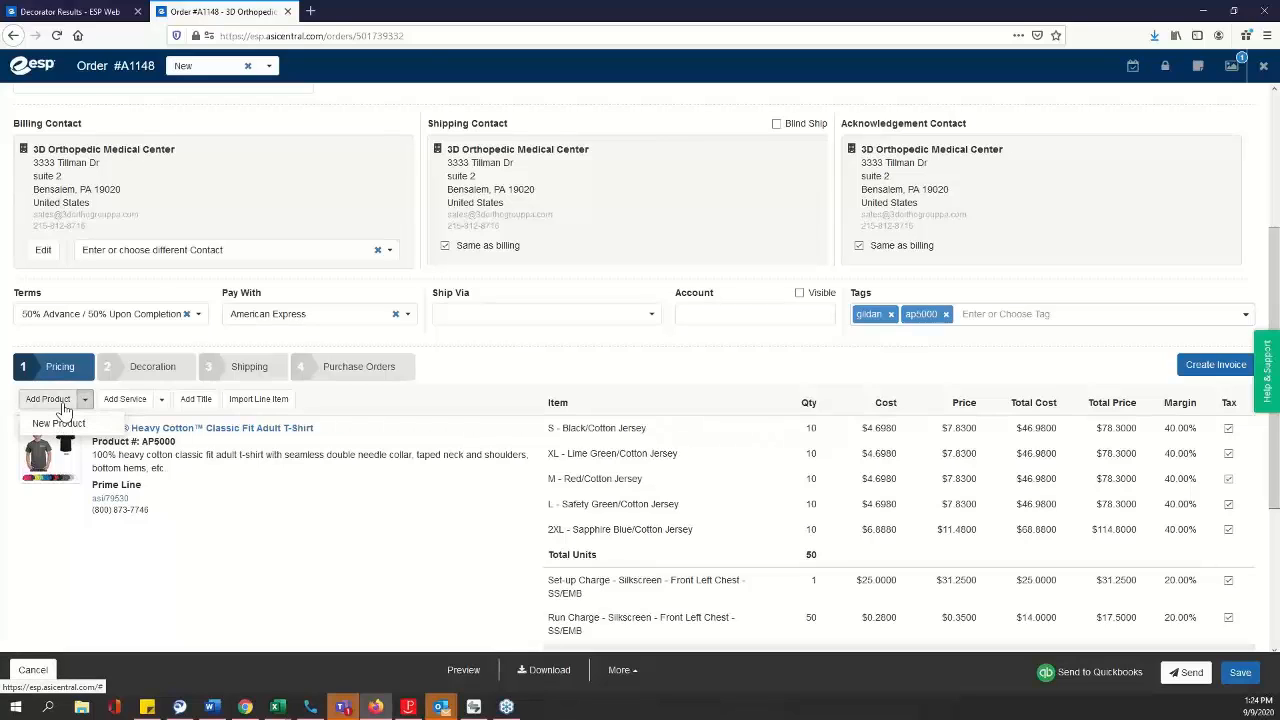
pyautogui.click(232, 498)
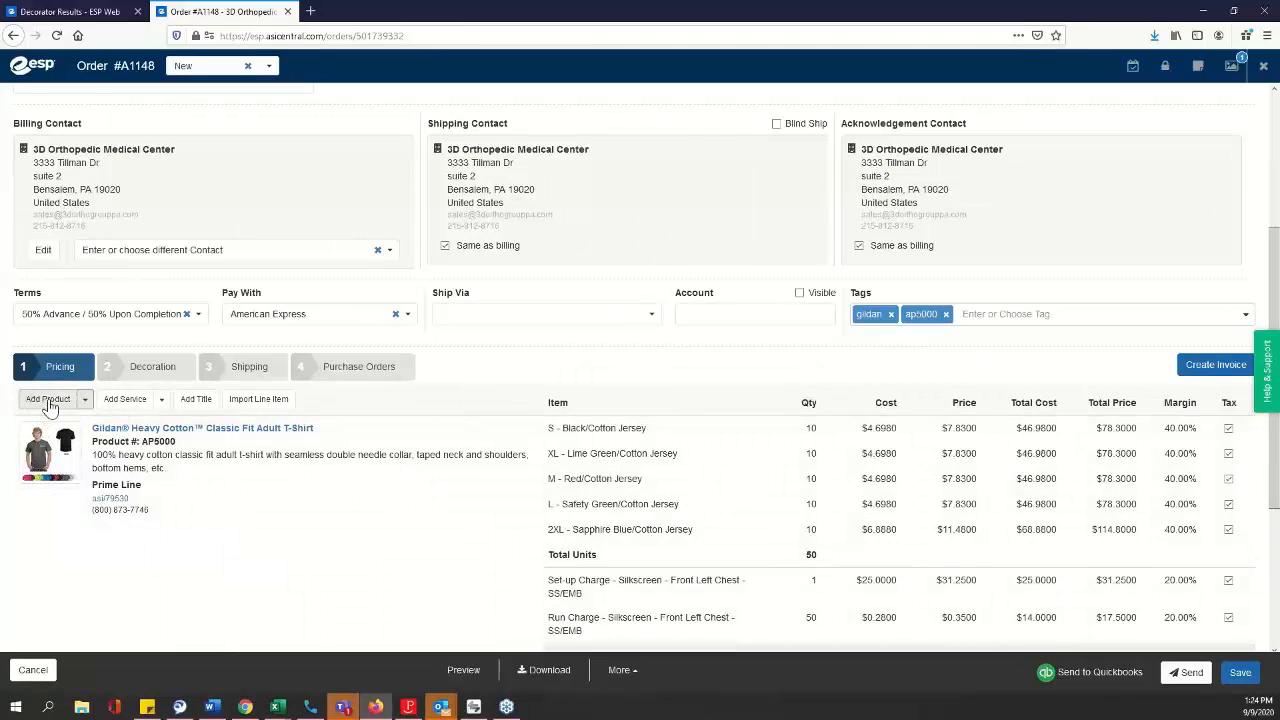
pyautogui.click(40, 399)
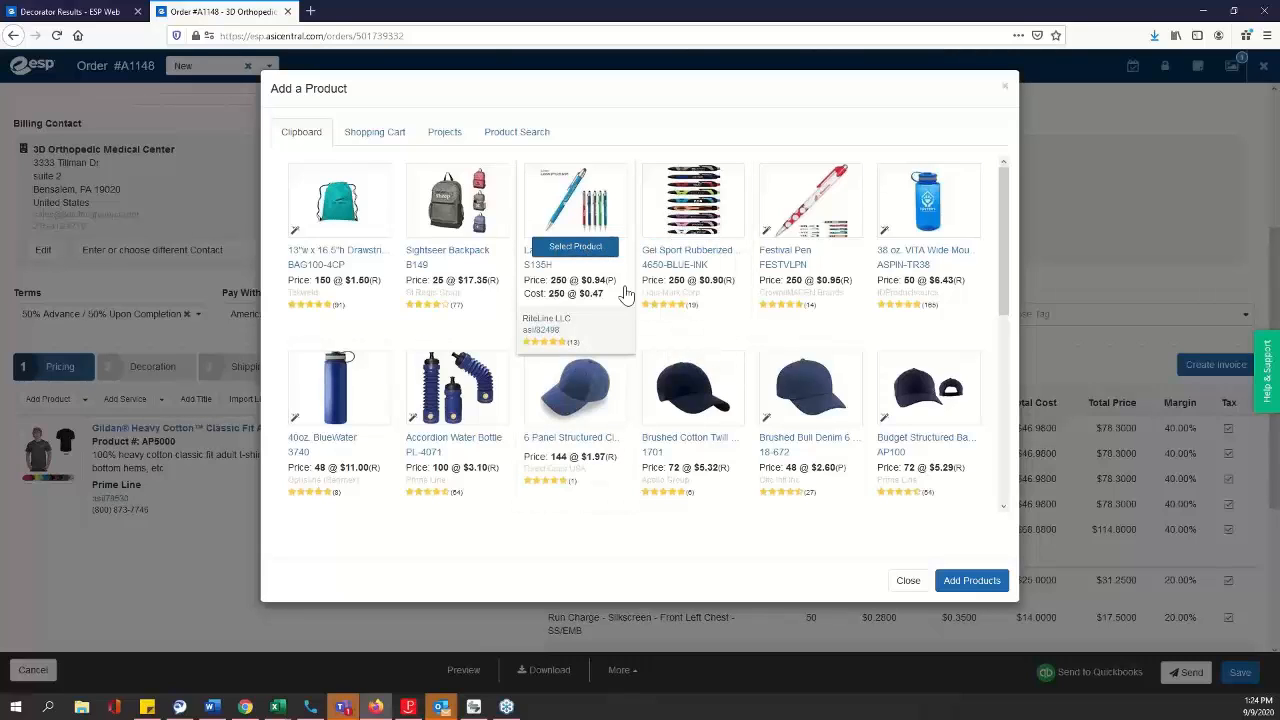
pyautogui.moveTo(630, 379)
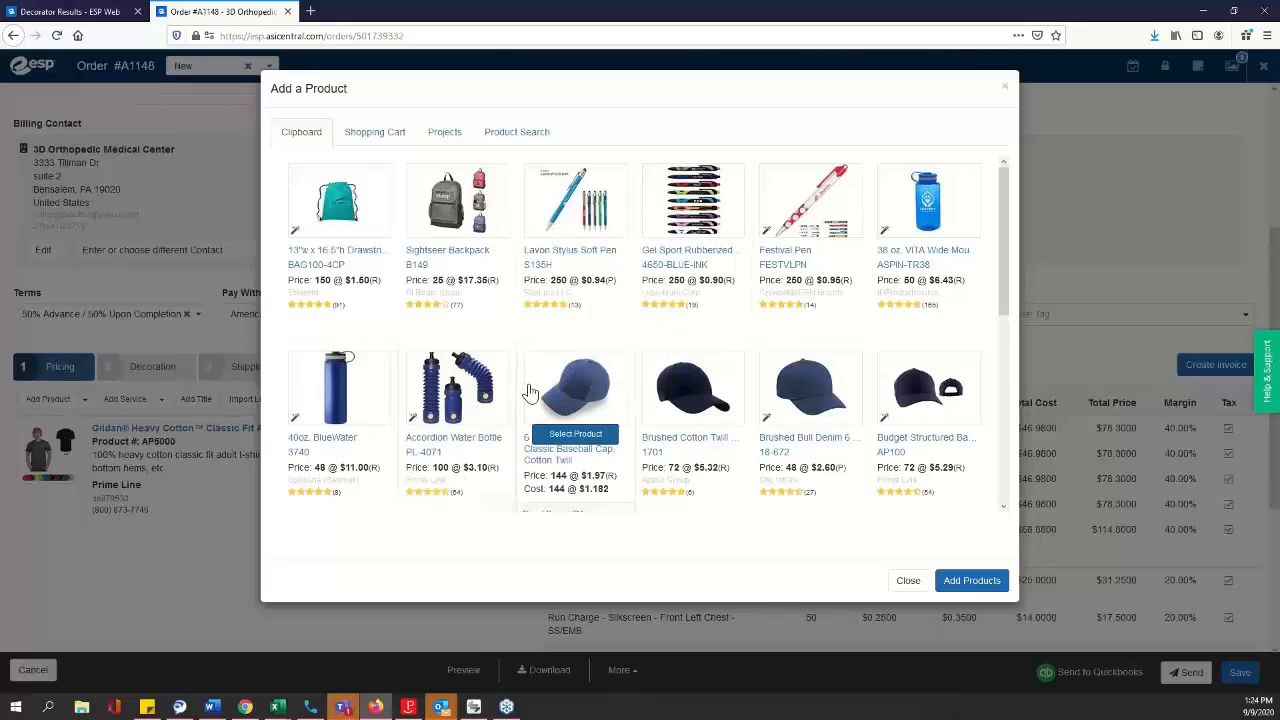
pyautogui.moveTo(400, 265)
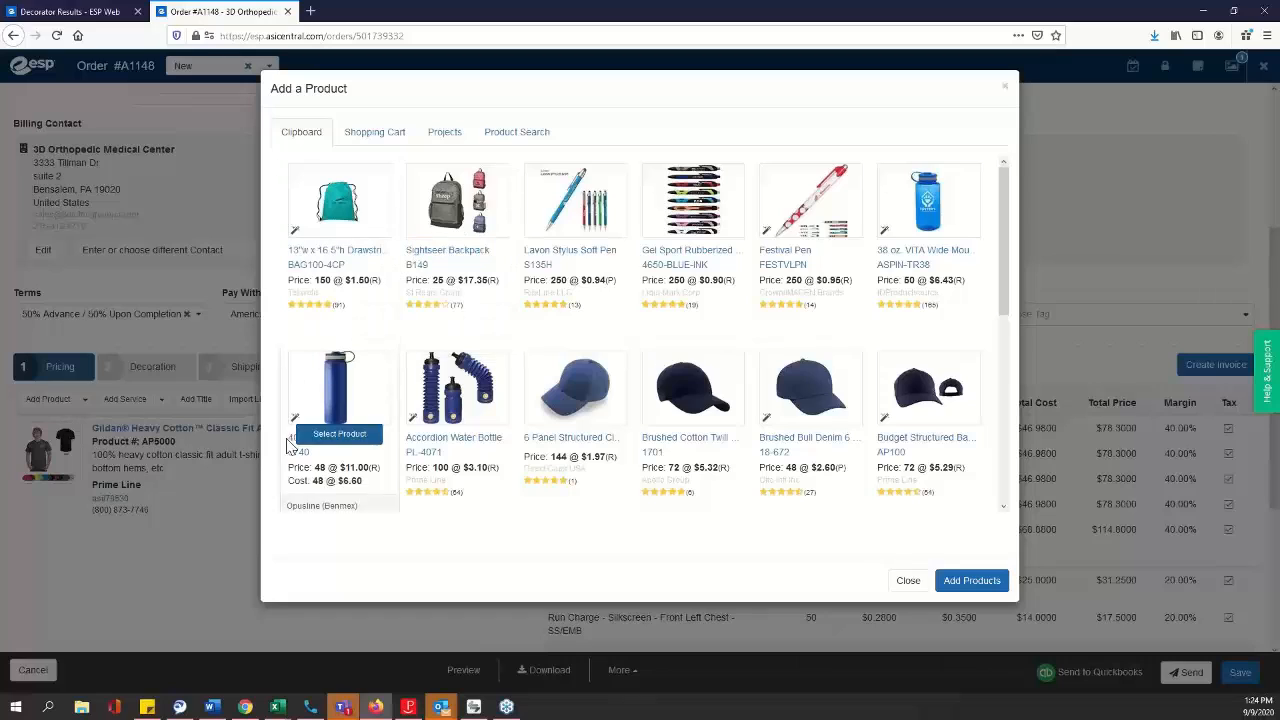
pyautogui.click(369, 131)
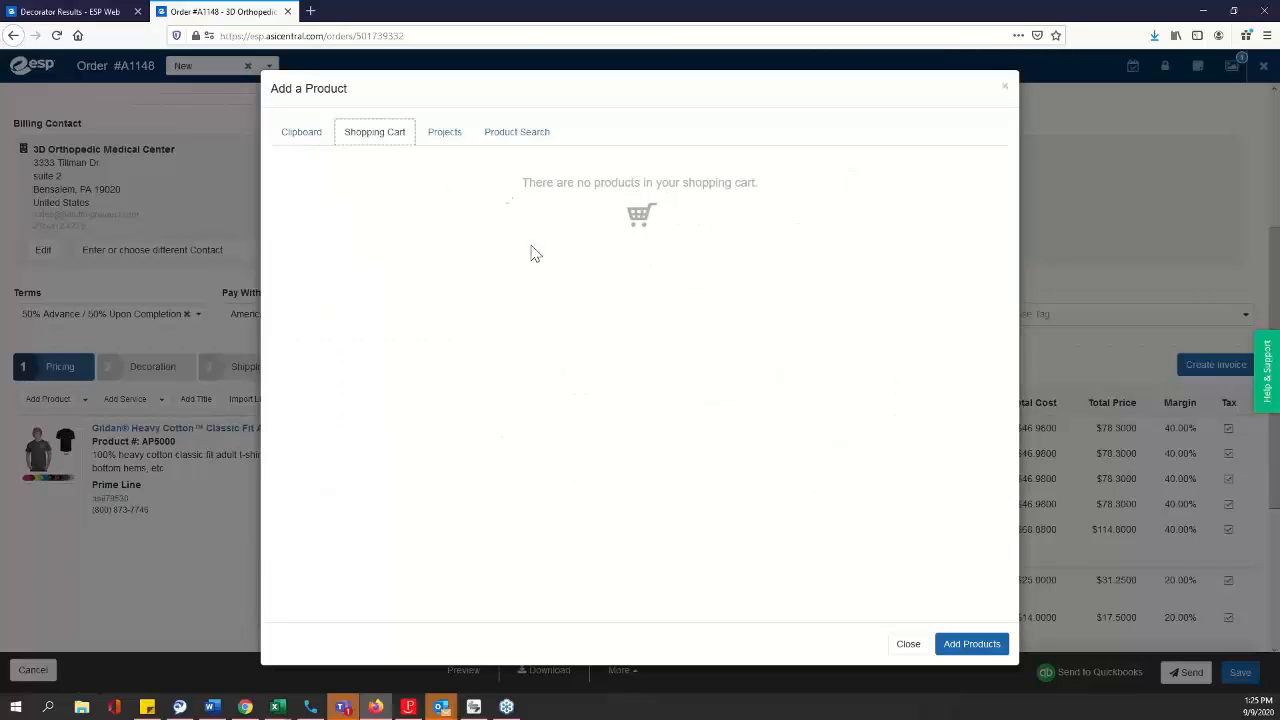
pyautogui.click(447, 136)
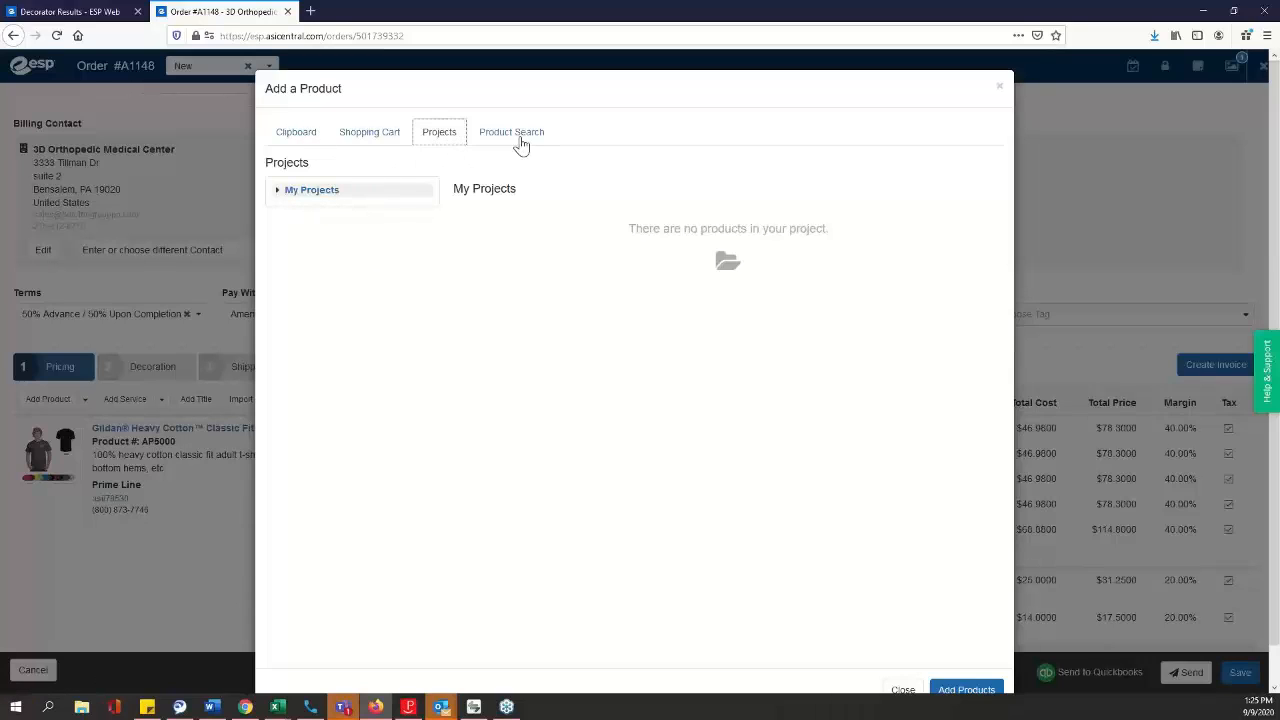
pyautogui.click(531, 140)
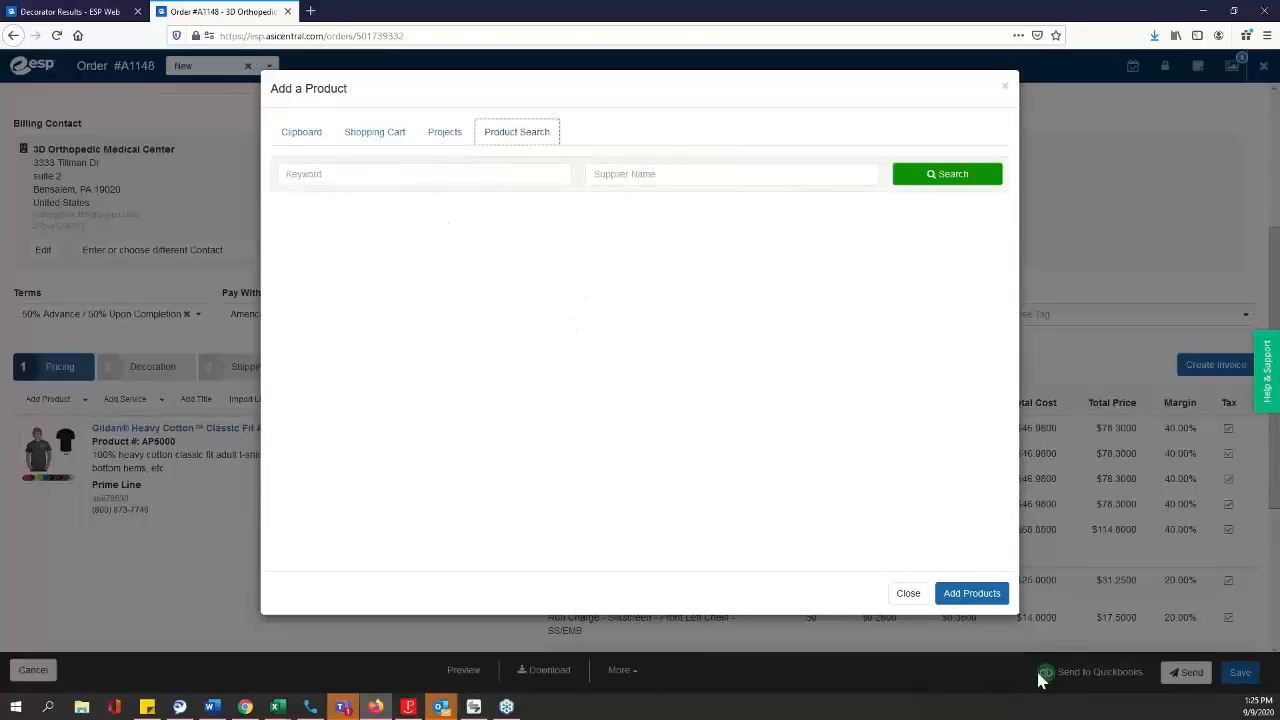
pyautogui.click(905, 594)
# Step: View the blank configuration form for adding a new product manually, and close it without saving
pyautogui.click(86, 400)
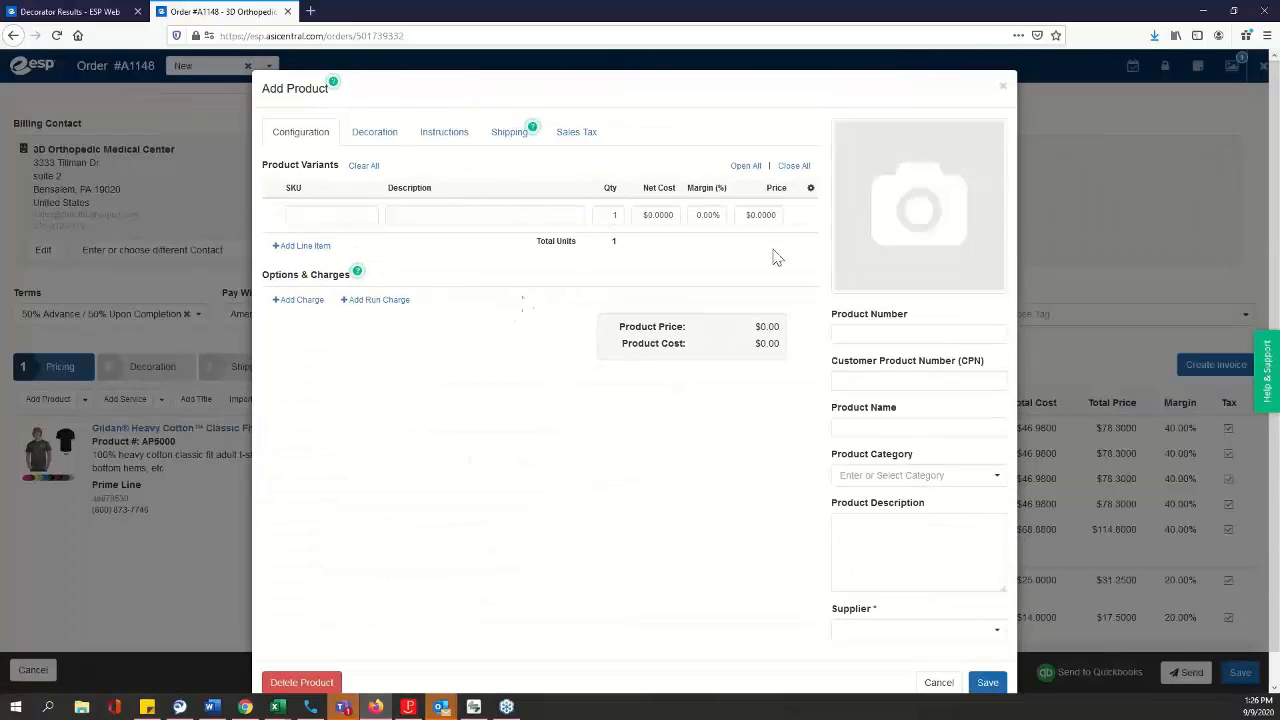
pyautogui.moveTo(884, 240)
pyautogui.moveTo(919, 148)
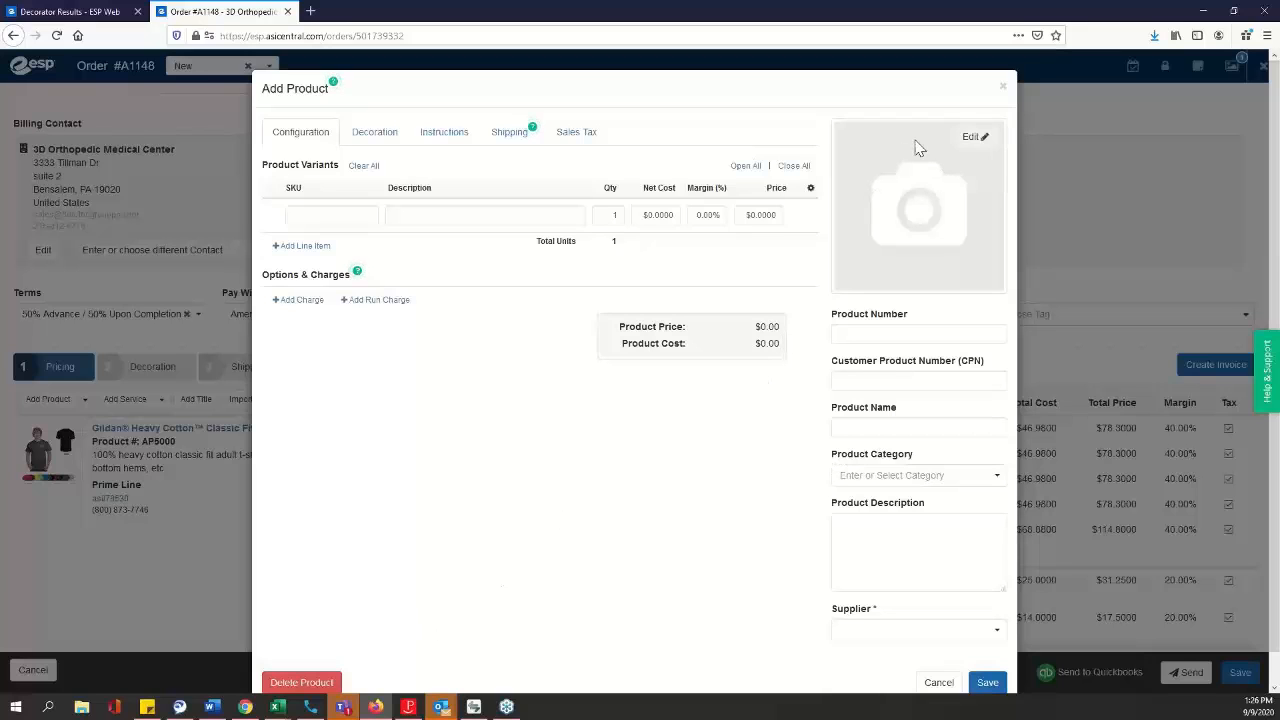
pyautogui.click(1003, 90)
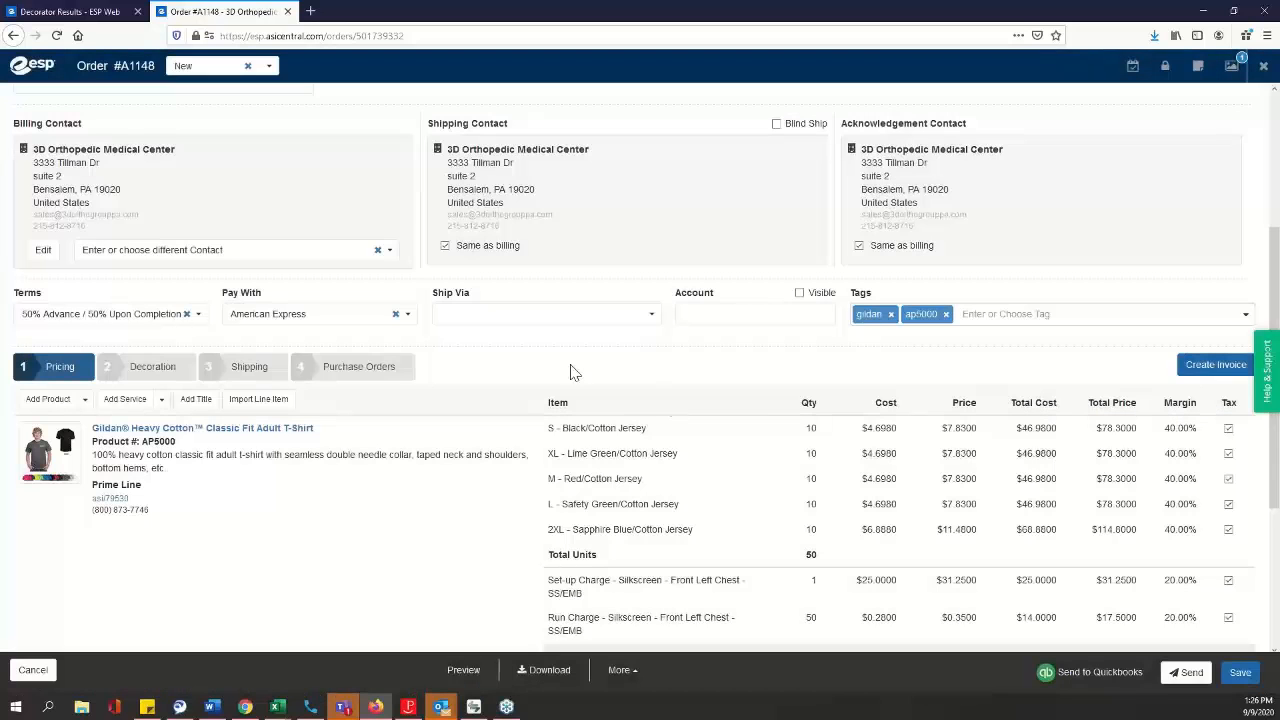
# Step: Check the service types that can be added, and view the 7-ELEVEN STORE order's line item available for import without importing it
pyautogui.click(162, 400)
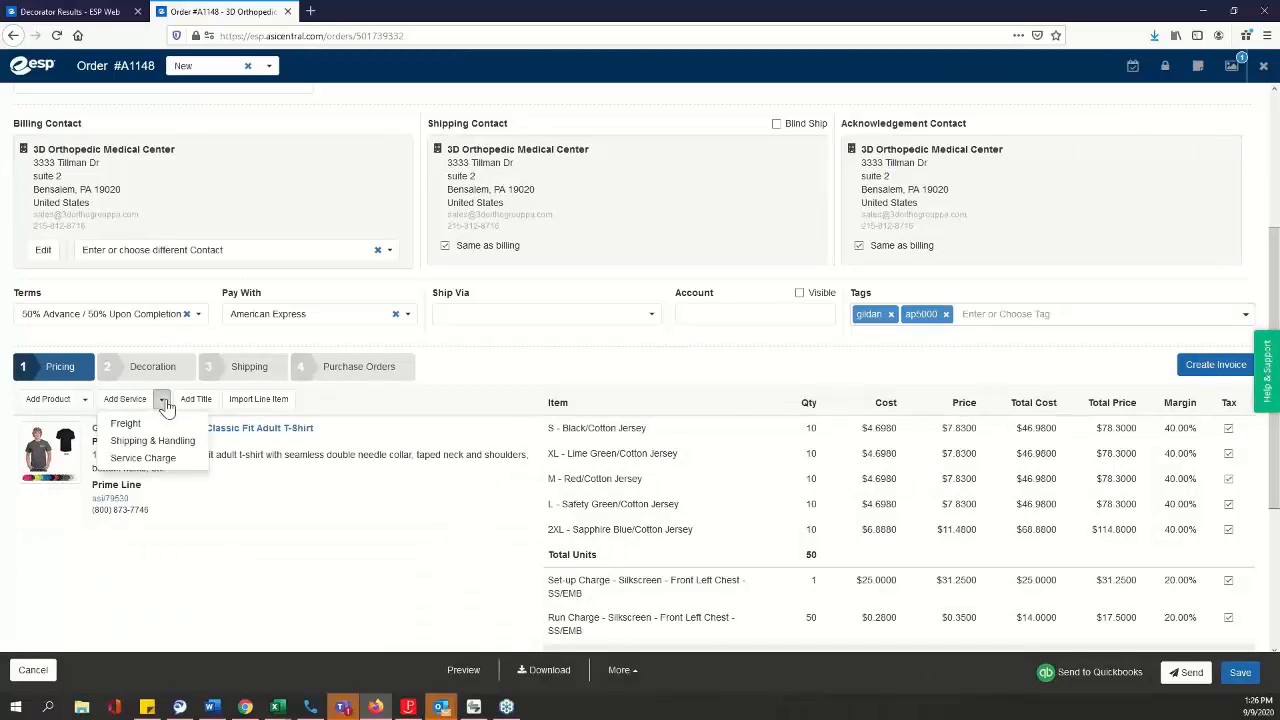
pyautogui.click(177, 463)
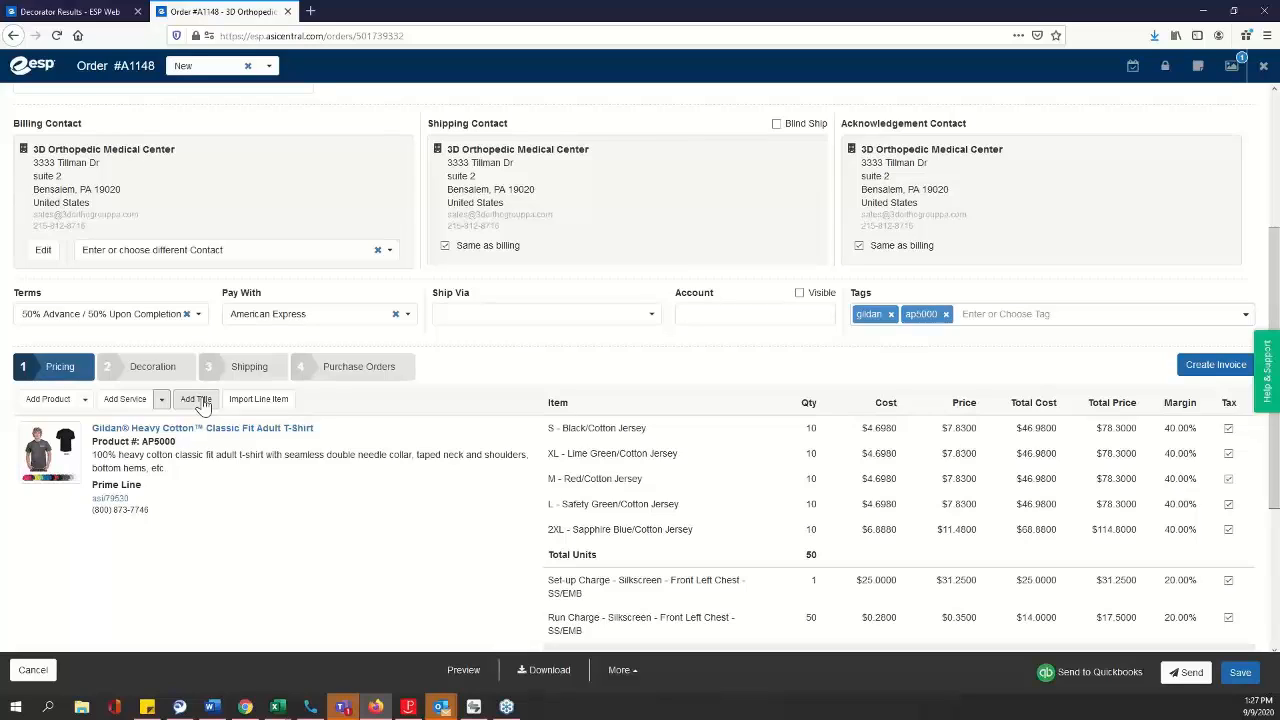
pyautogui.click(262, 404)
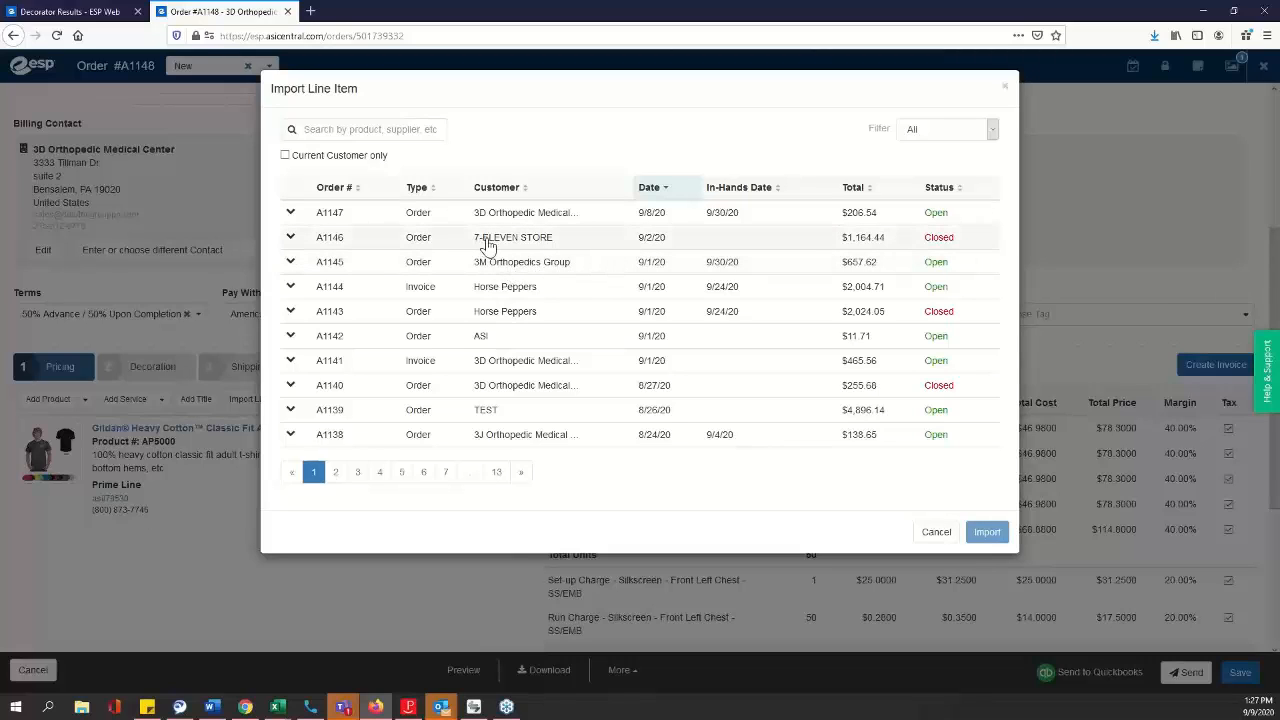
pyautogui.click(291, 239)
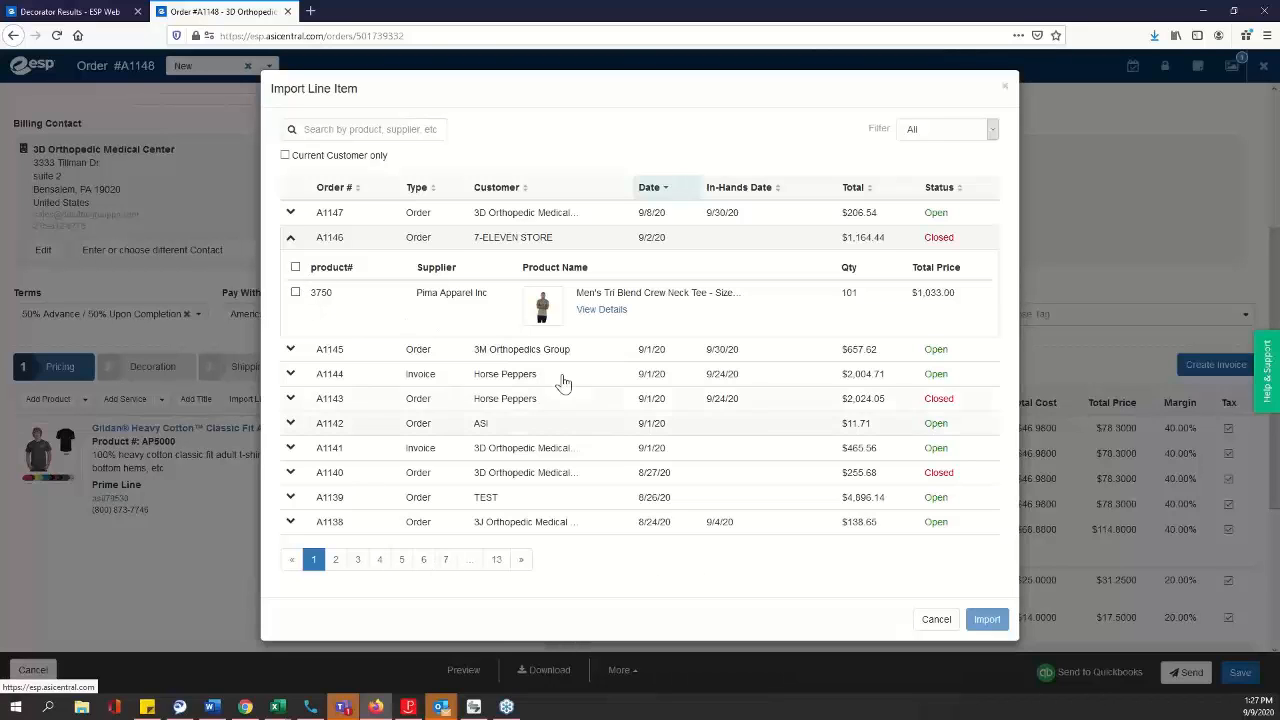
pyautogui.click(933, 621)
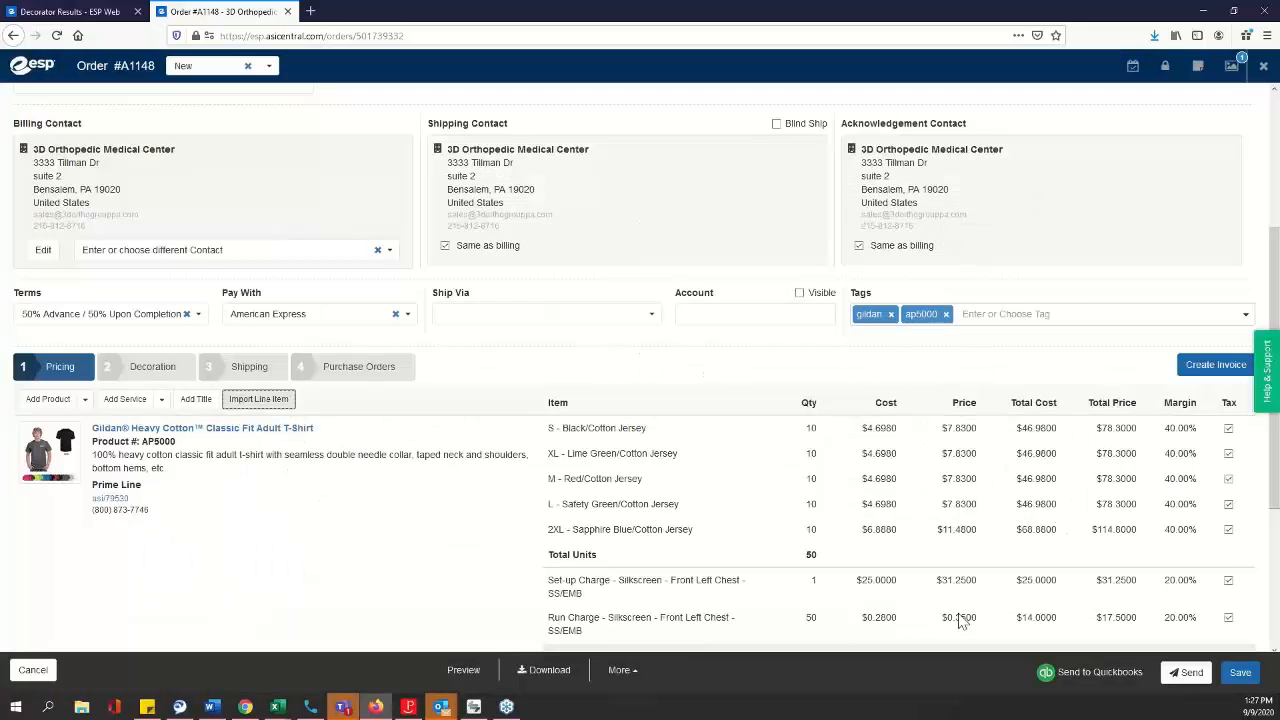
# Step: Review the Gildan t-shirt's line items, decoration charges and order totals in the pricing section
pyautogui.moveTo(285, 459)
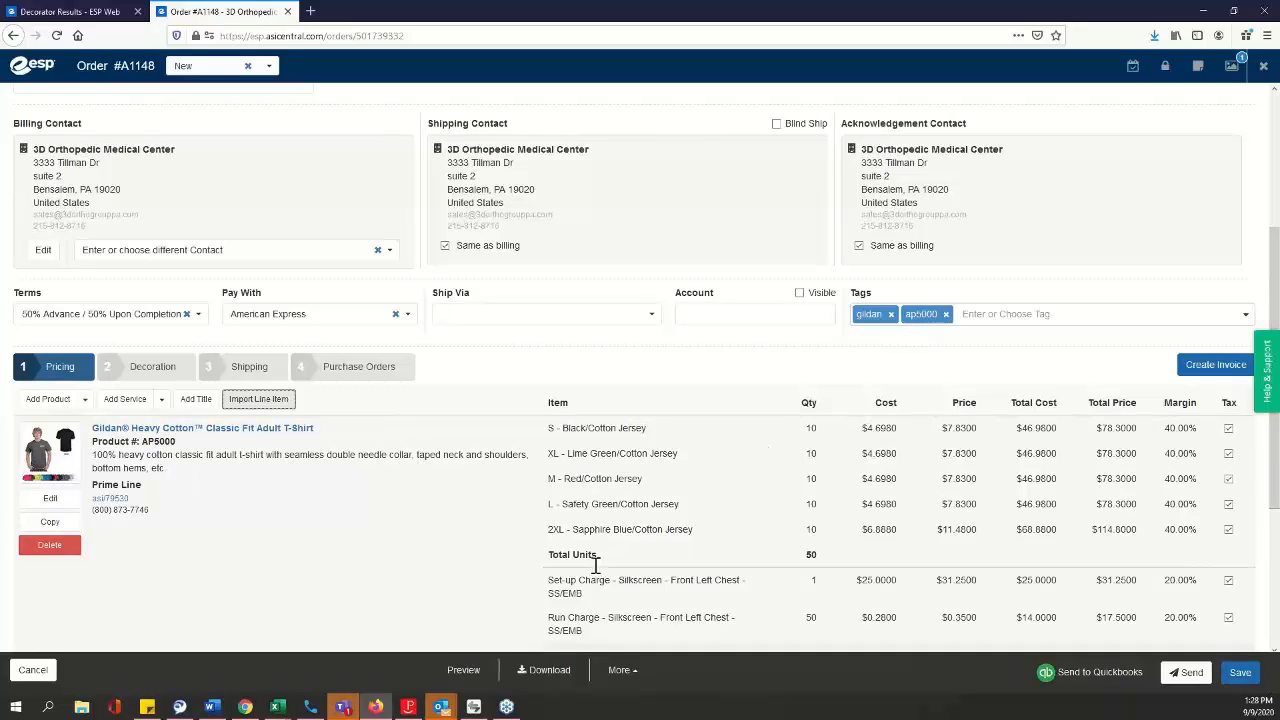
pyautogui.moveTo(645, 505)
pyautogui.scroll(-1, 1222, 450)
pyautogui.scroll(-2, 1222, 450)
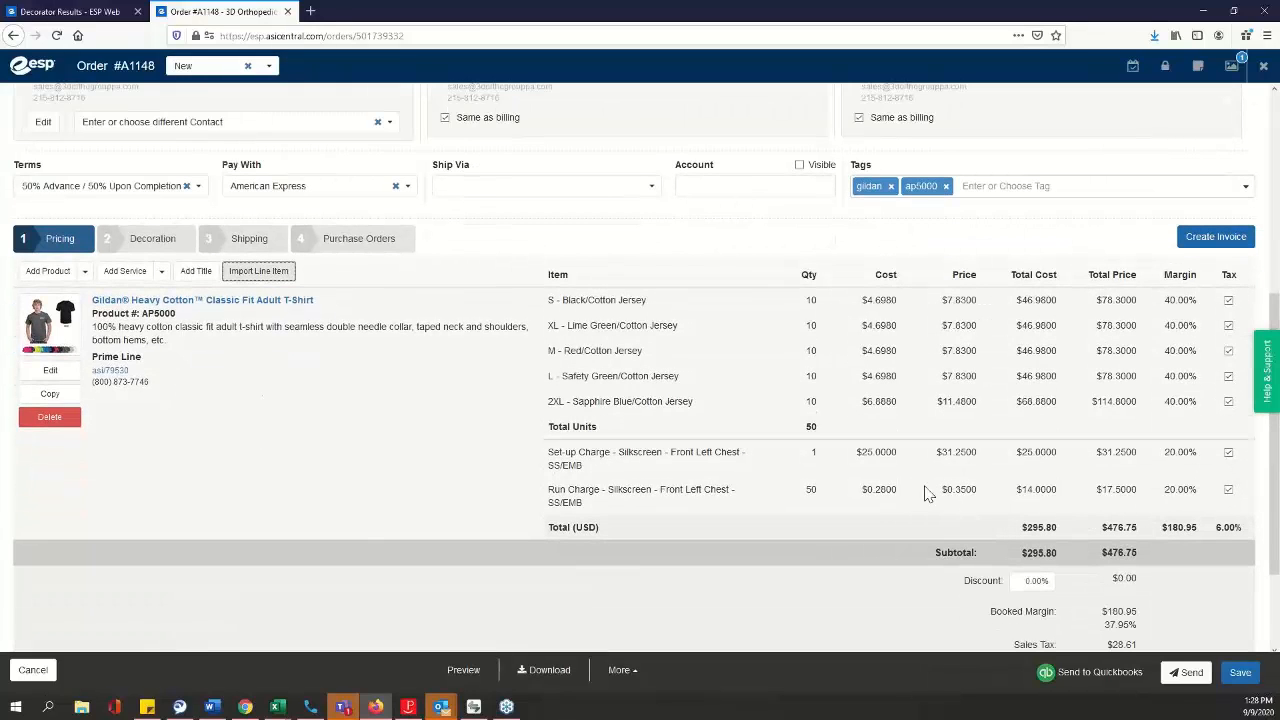
# Step: In the Gildan t-shirt's product configuration, remove the 2XL Sapphire Blue variant and move XL Lime Green below L Safety Green
pyautogui.moveTo(1048, 352)
pyautogui.scroll(2, 323, 289)
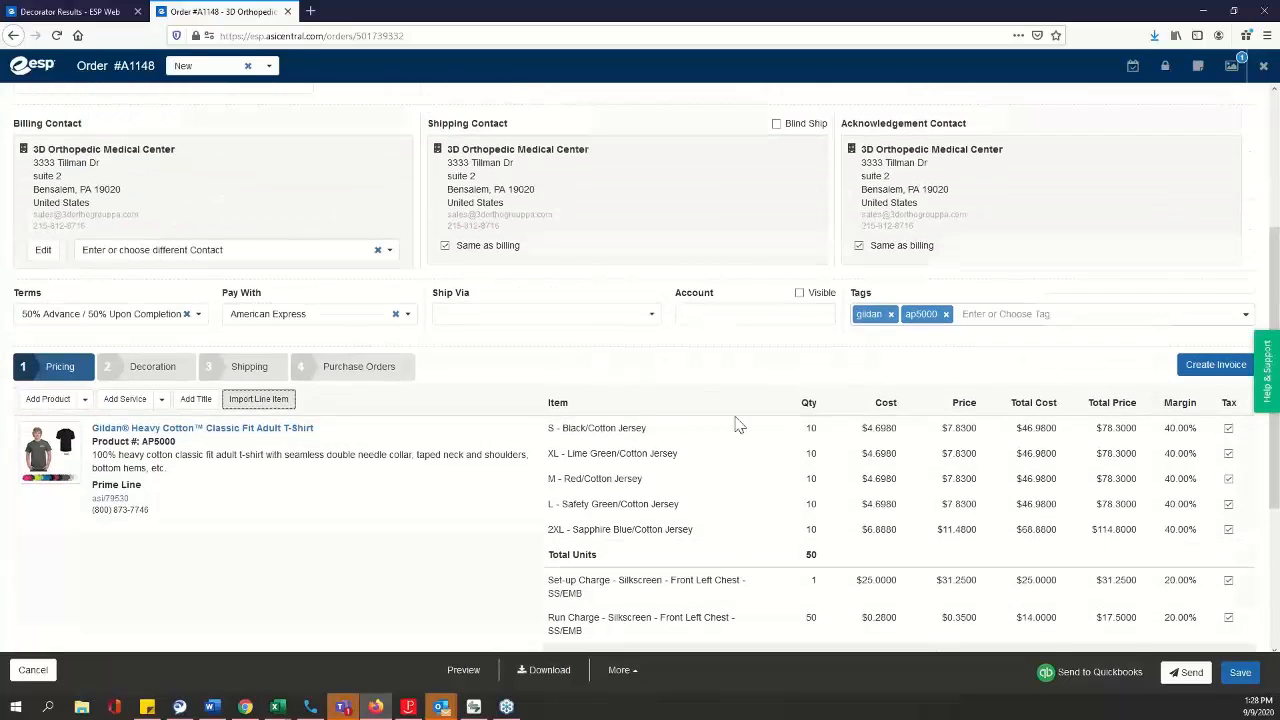
pyautogui.scroll(-2, 1209, 354)
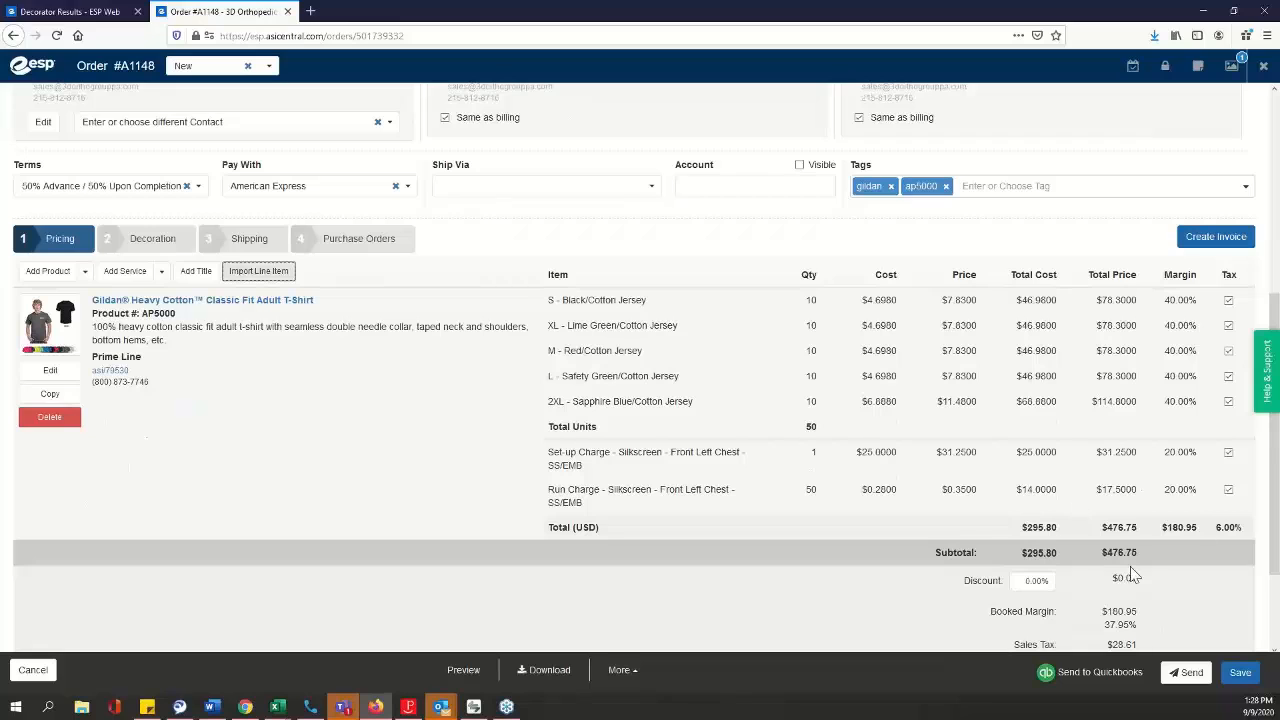
pyautogui.scroll(-2, 1145, 590)
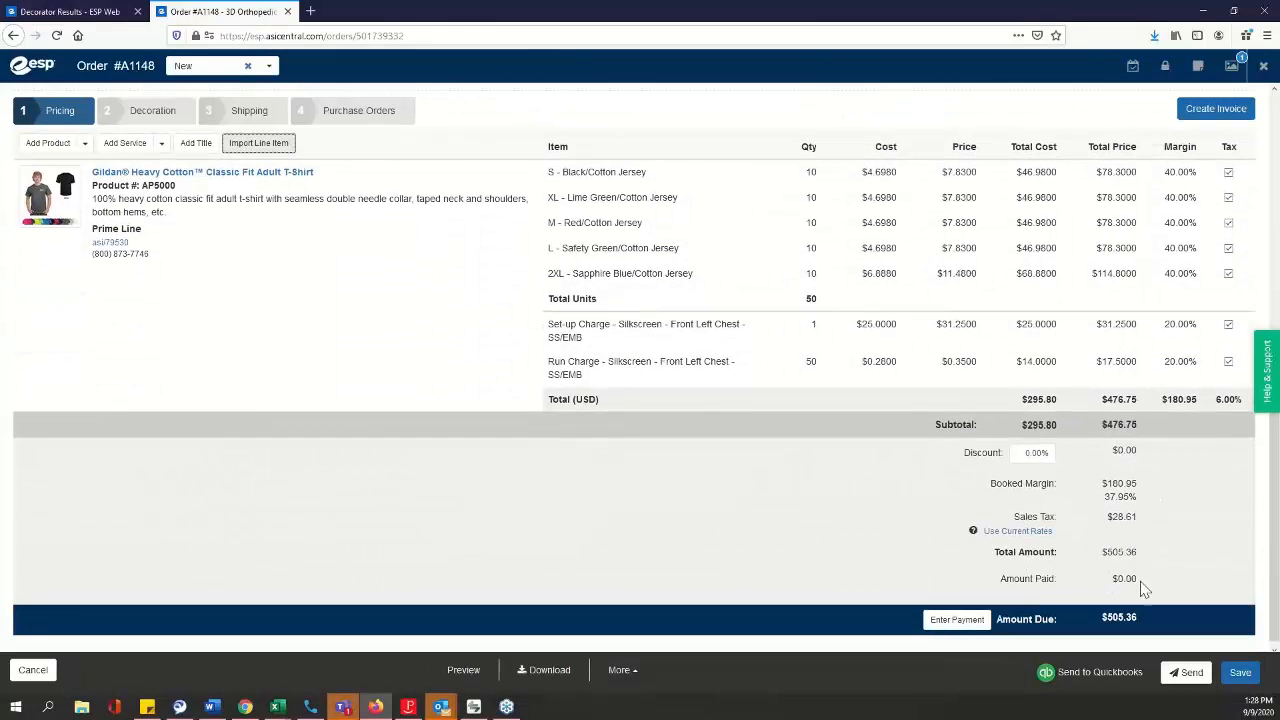
pyautogui.scroll(3, 400, 486)
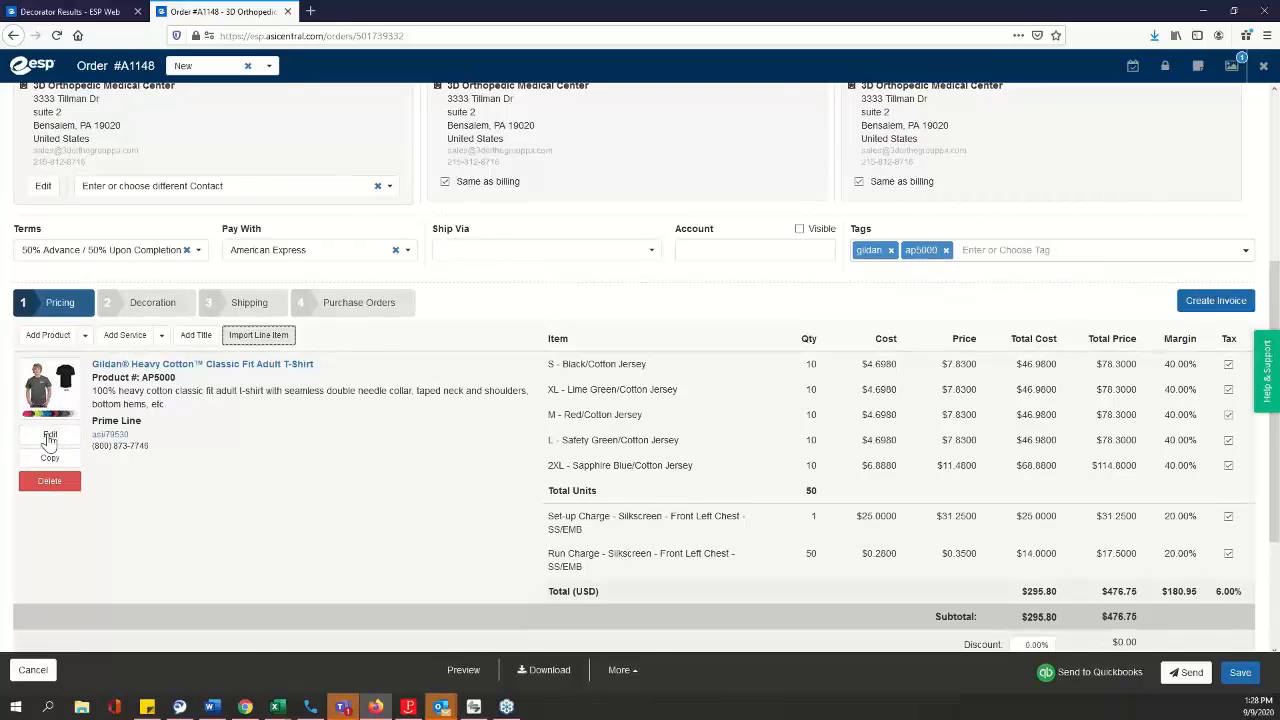
pyautogui.click(50, 437)
pyautogui.click(50, 437)
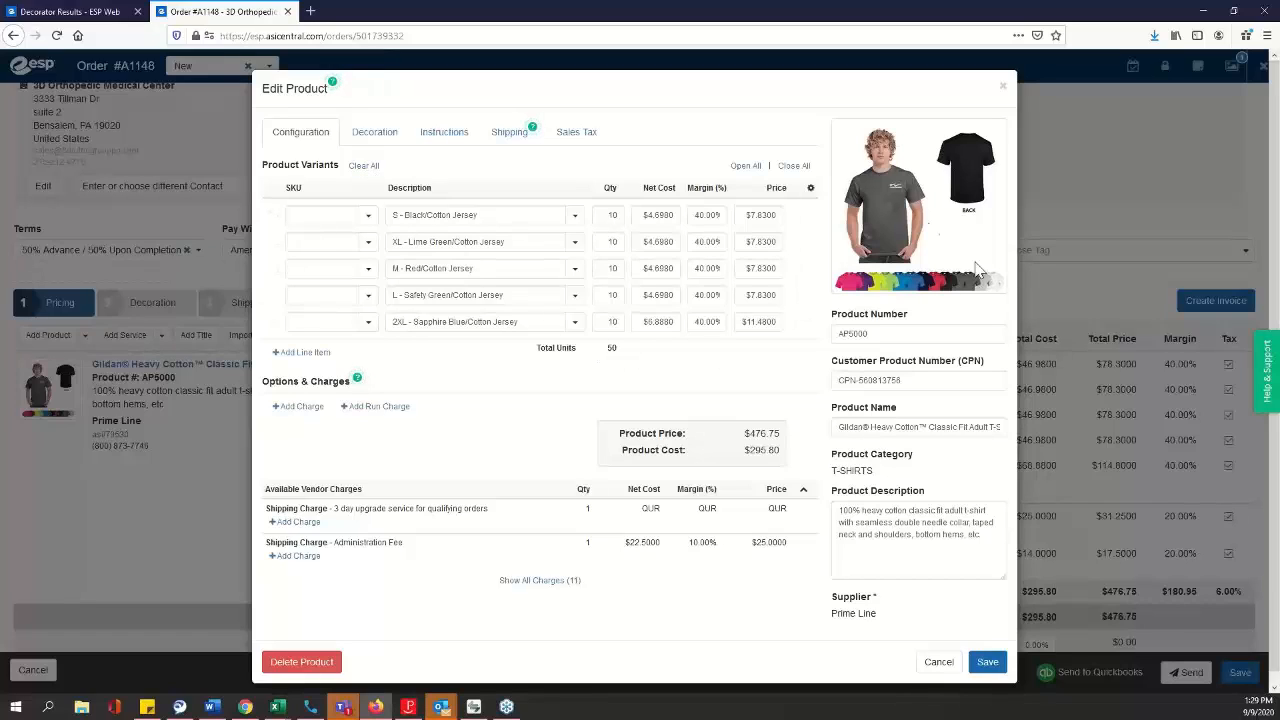
pyautogui.moveTo(916, 207)
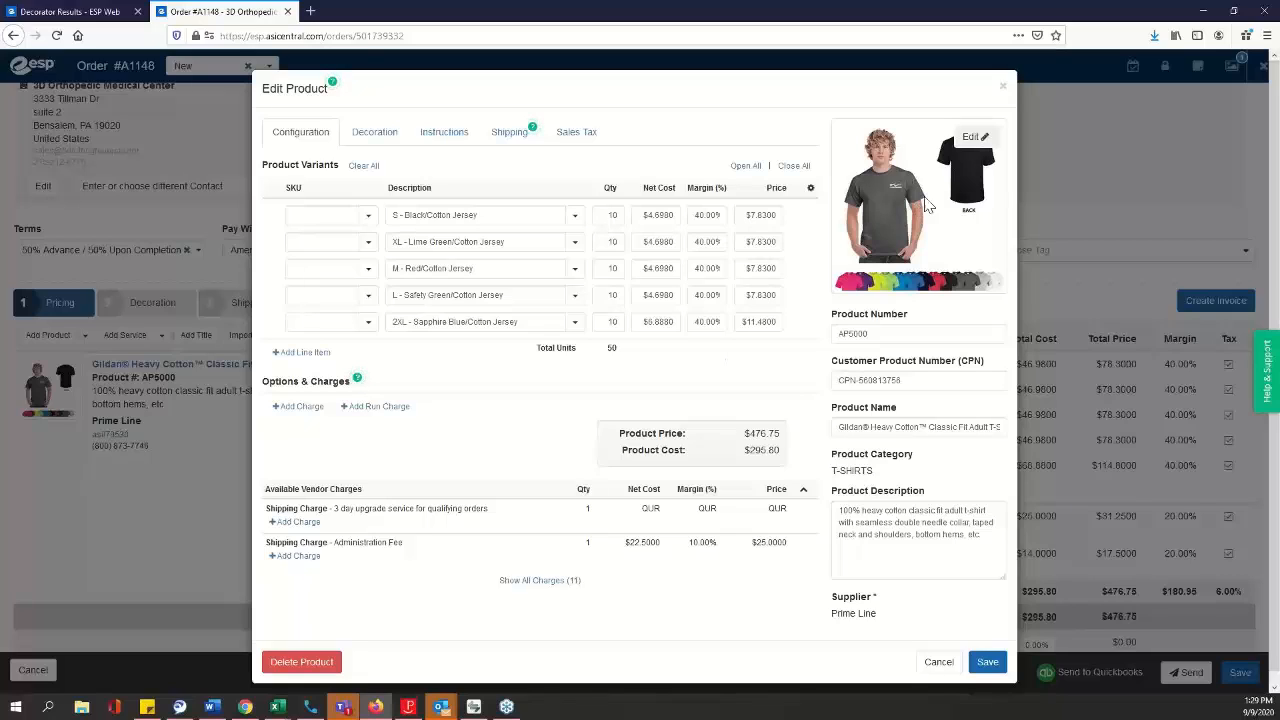
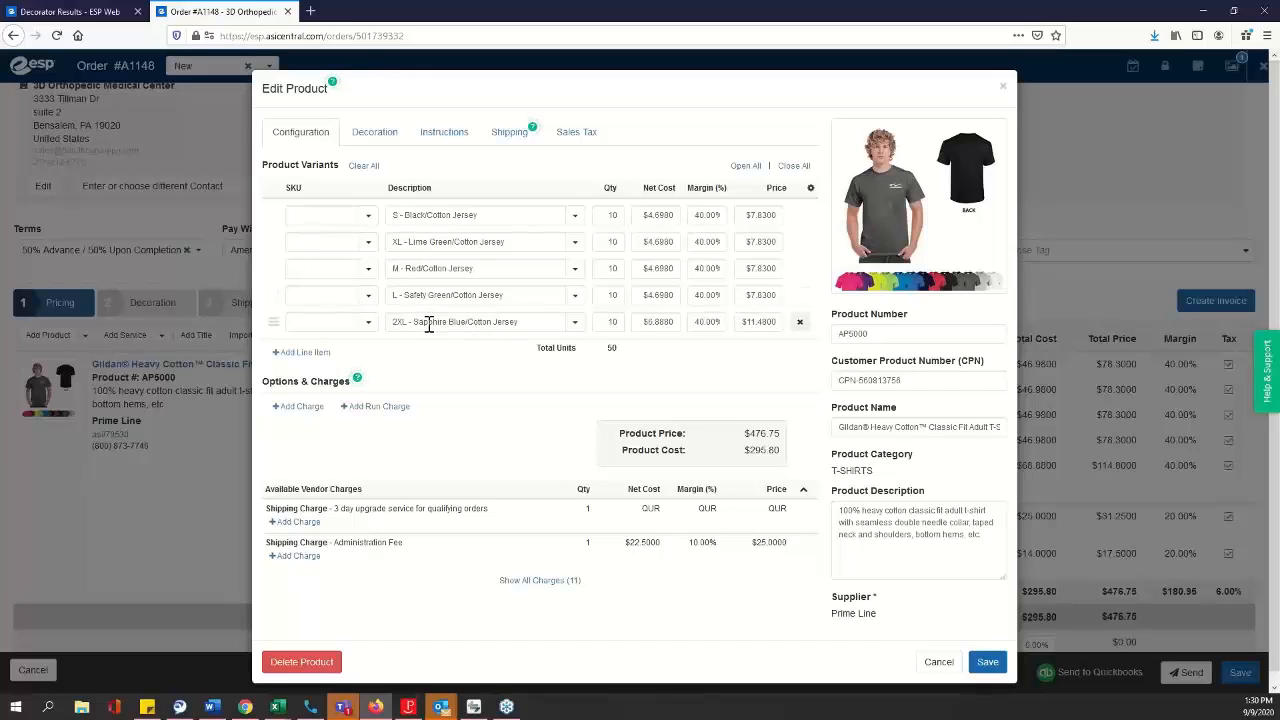
pyautogui.click(799, 321)
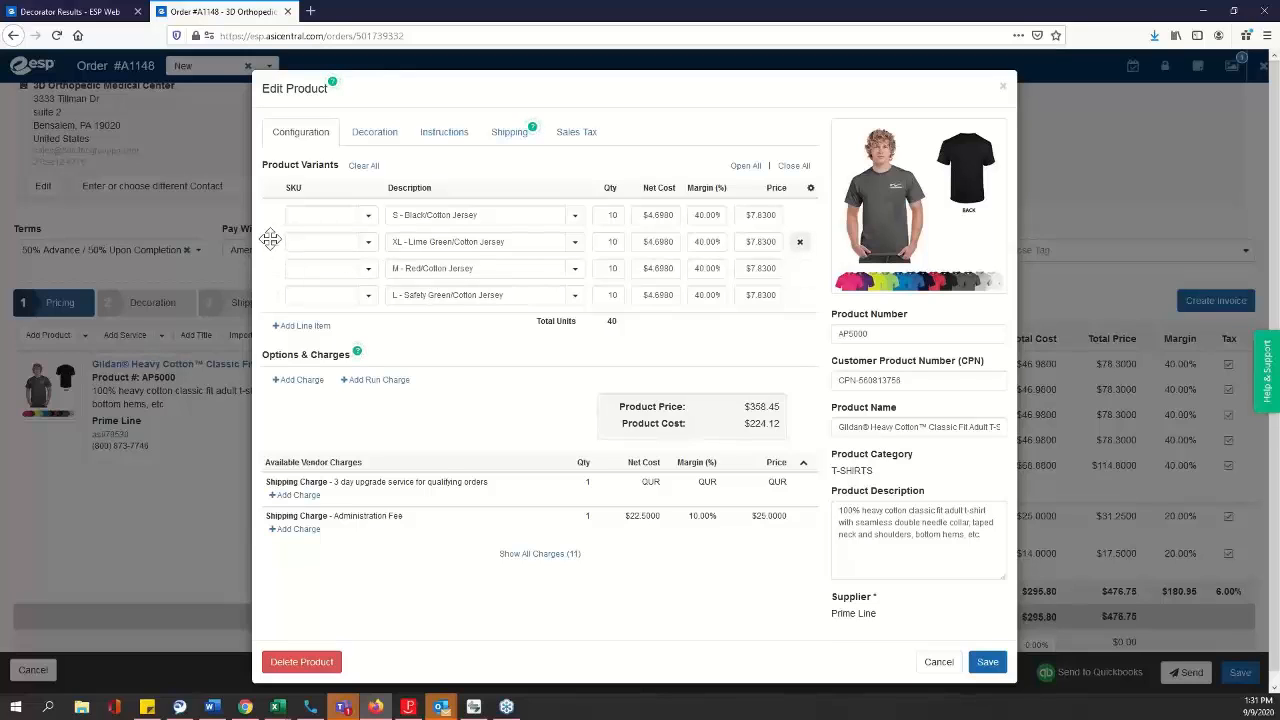
pyautogui.moveTo(270, 238); pyautogui.dragTo(279, 303)
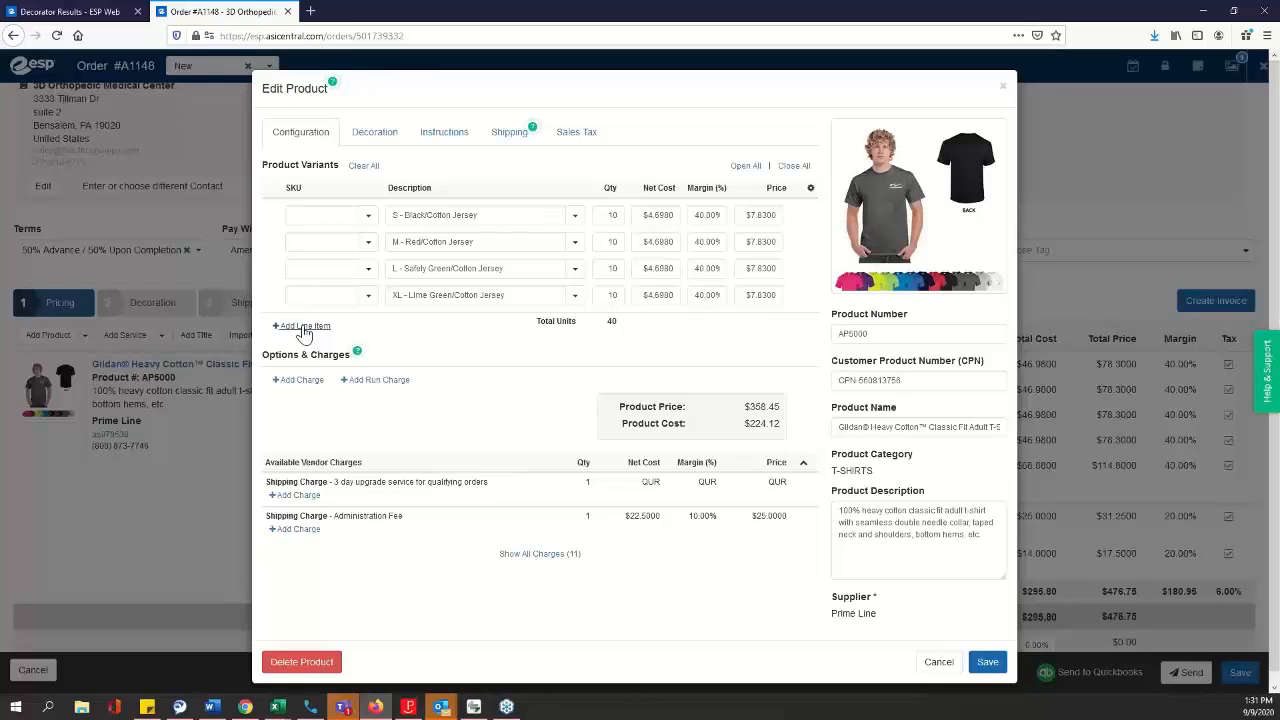
# Step: Check the variant choices for the S - Black/Cotton Jersey line and look over its variant attributes without changing them
pyautogui.click(575, 218)
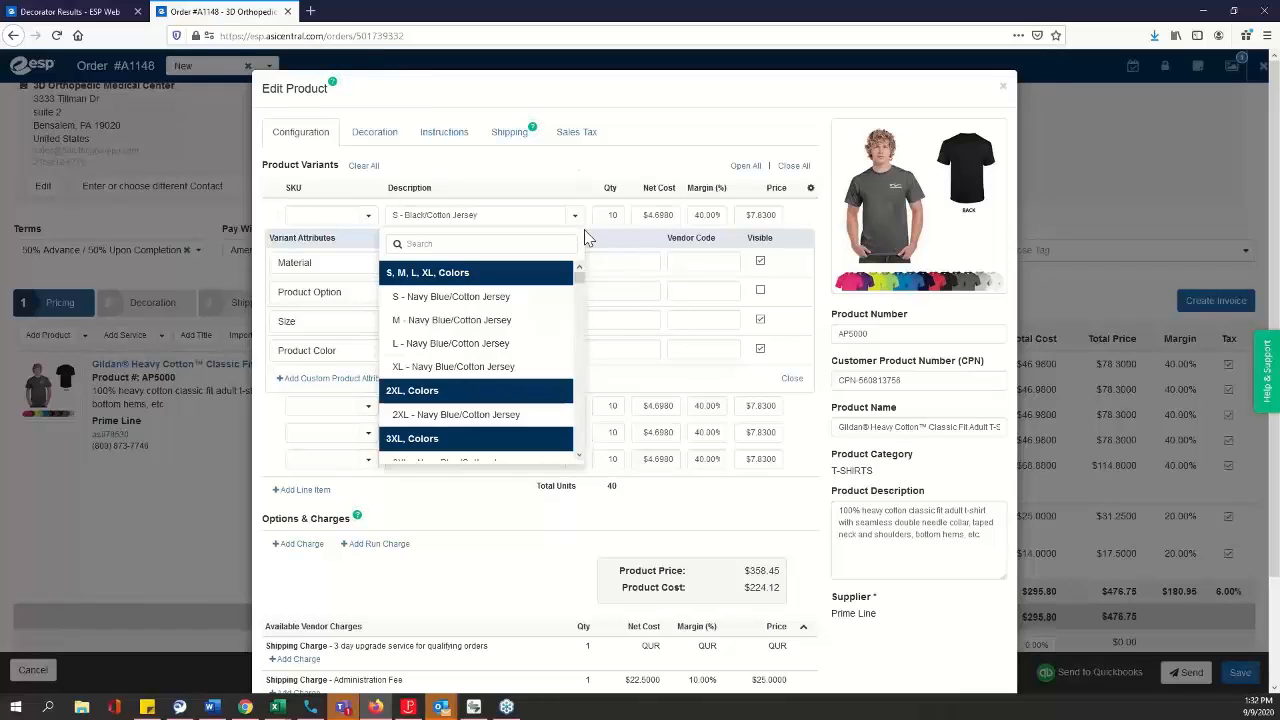
pyautogui.click(584, 242)
pyautogui.scroll(-3, 610, 507)
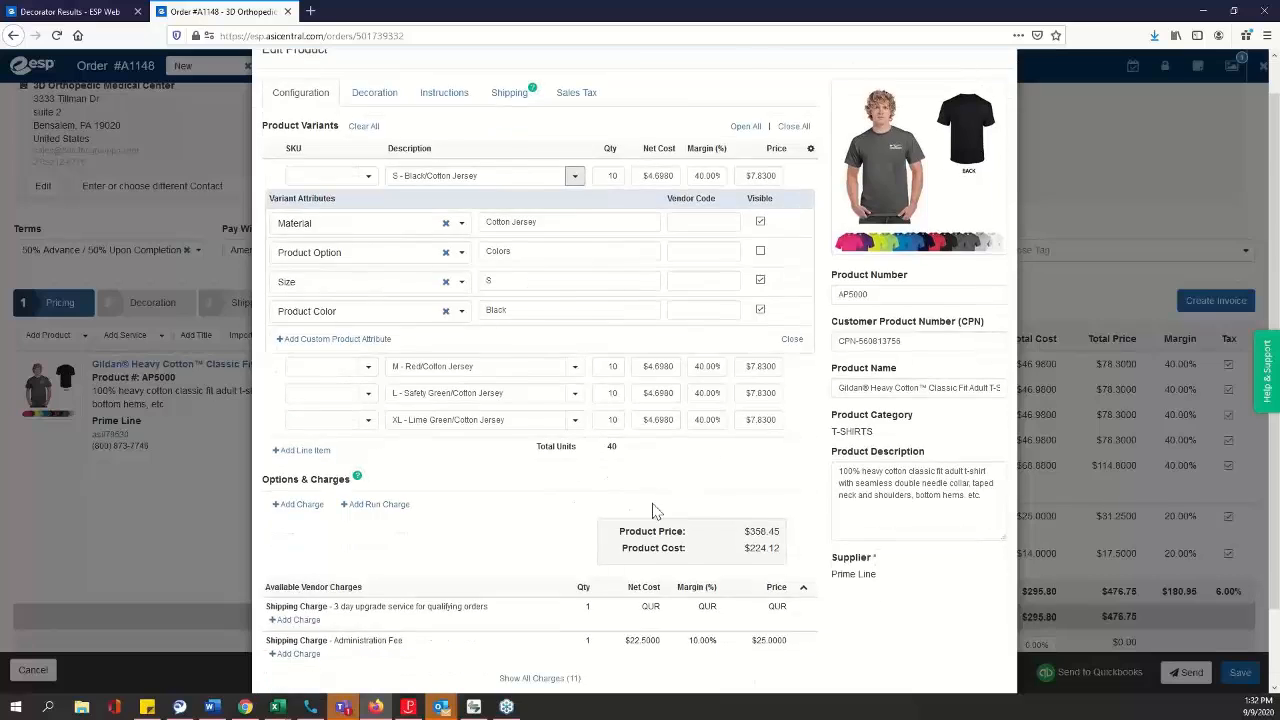
pyautogui.scroll(2, 660, 507)
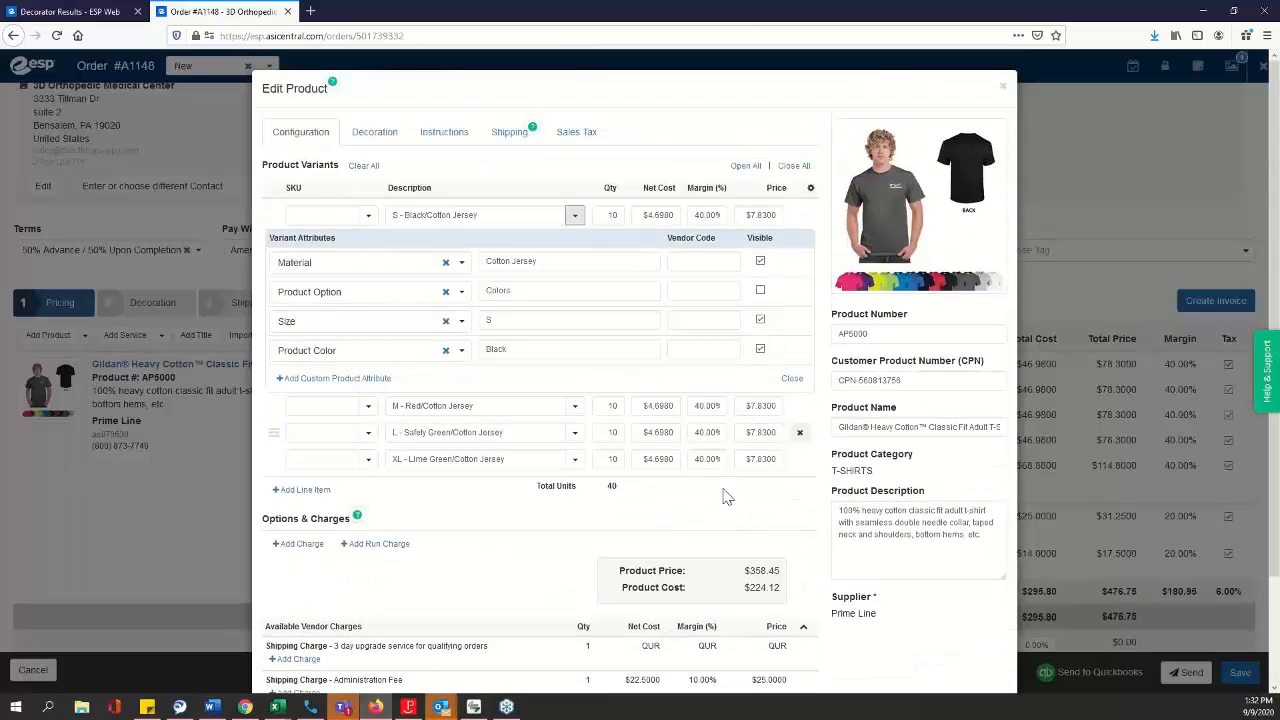
pyautogui.scroll(-1, 930, 575)
pyautogui.scroll(3, 889, 549)
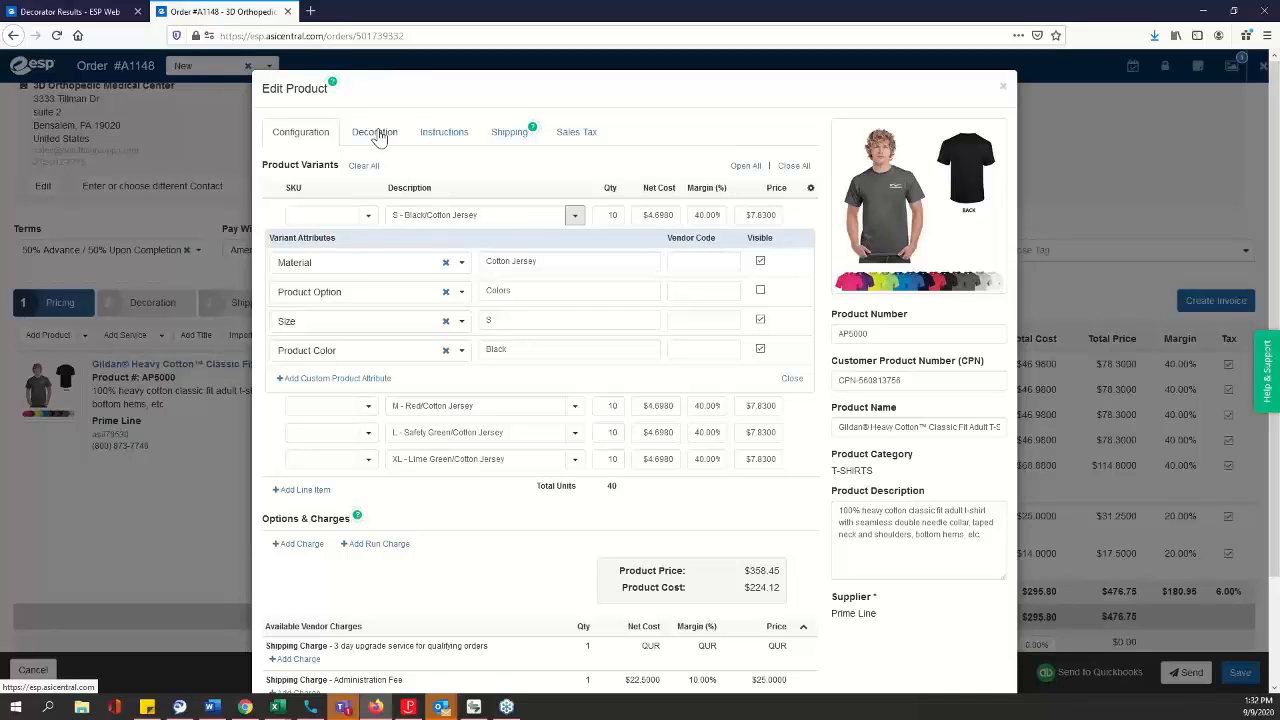
# Step: Review the product's decoration details and the available imprint locations, keeping Front Left Chest - SS/EMB
pyautogui.click(377, 136)
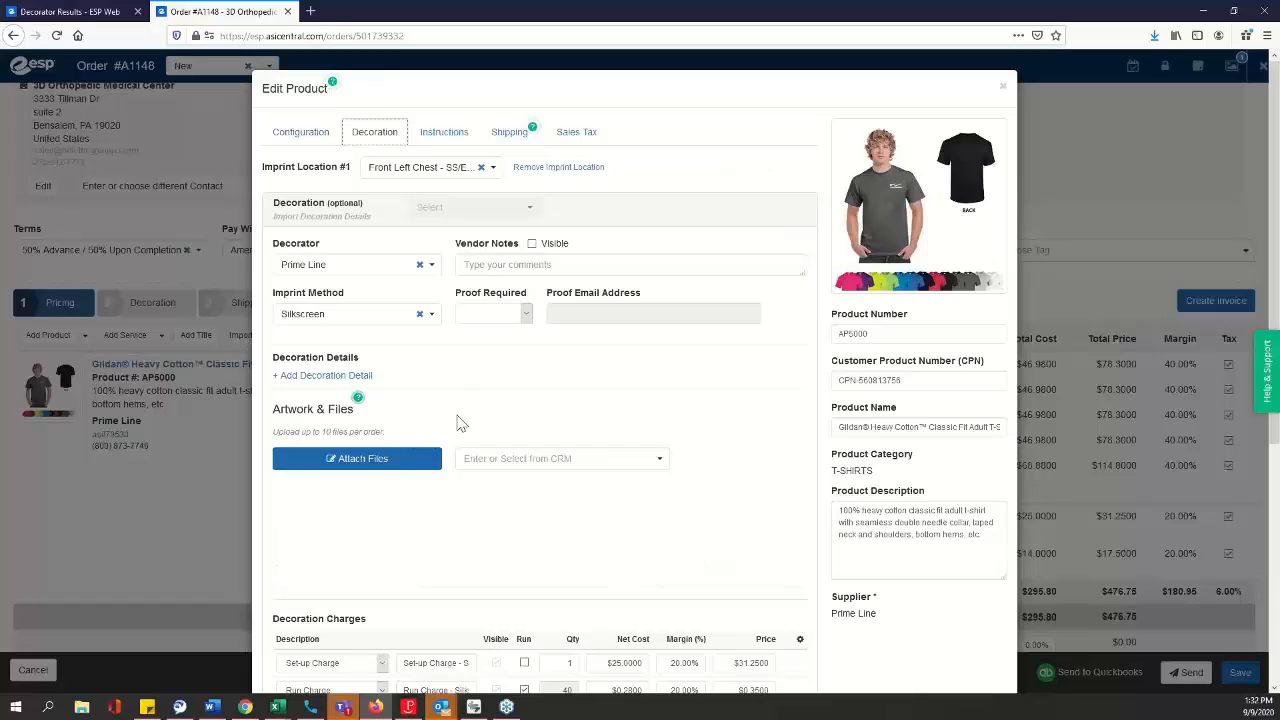
pyautogui.scroll(-3, 600, 396)
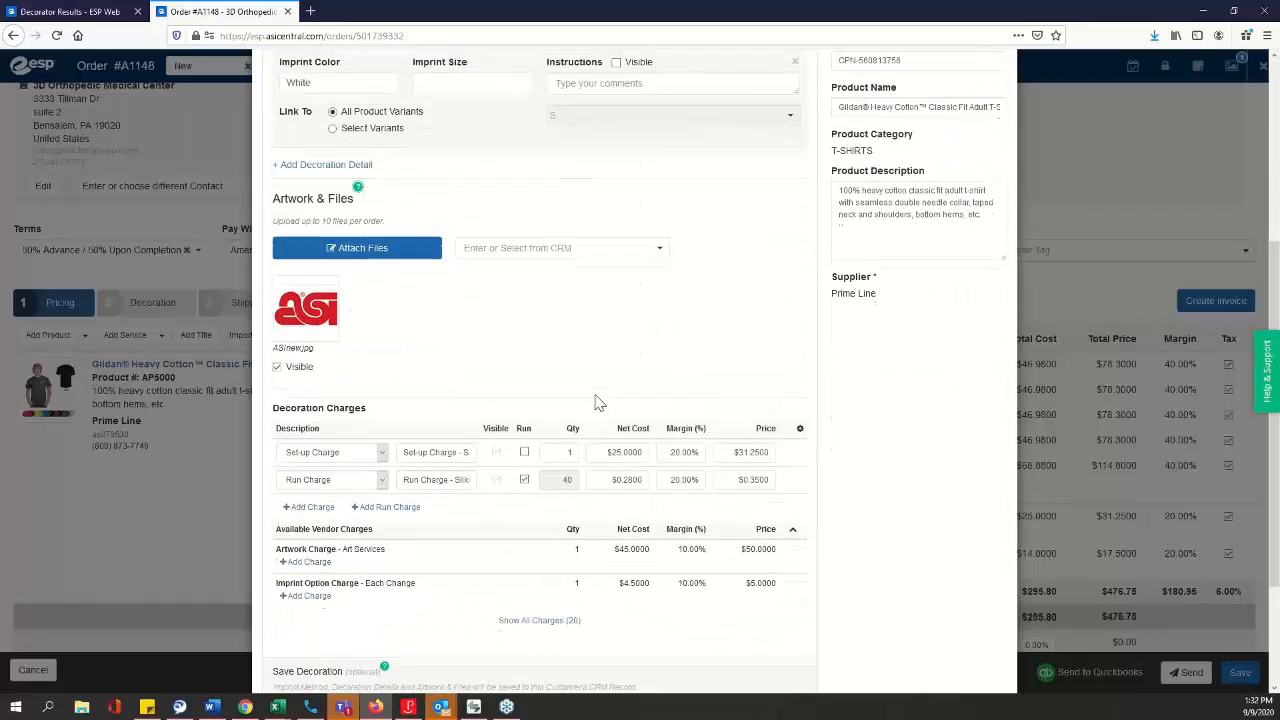
pyautogui.scroll(3, 597, 401)
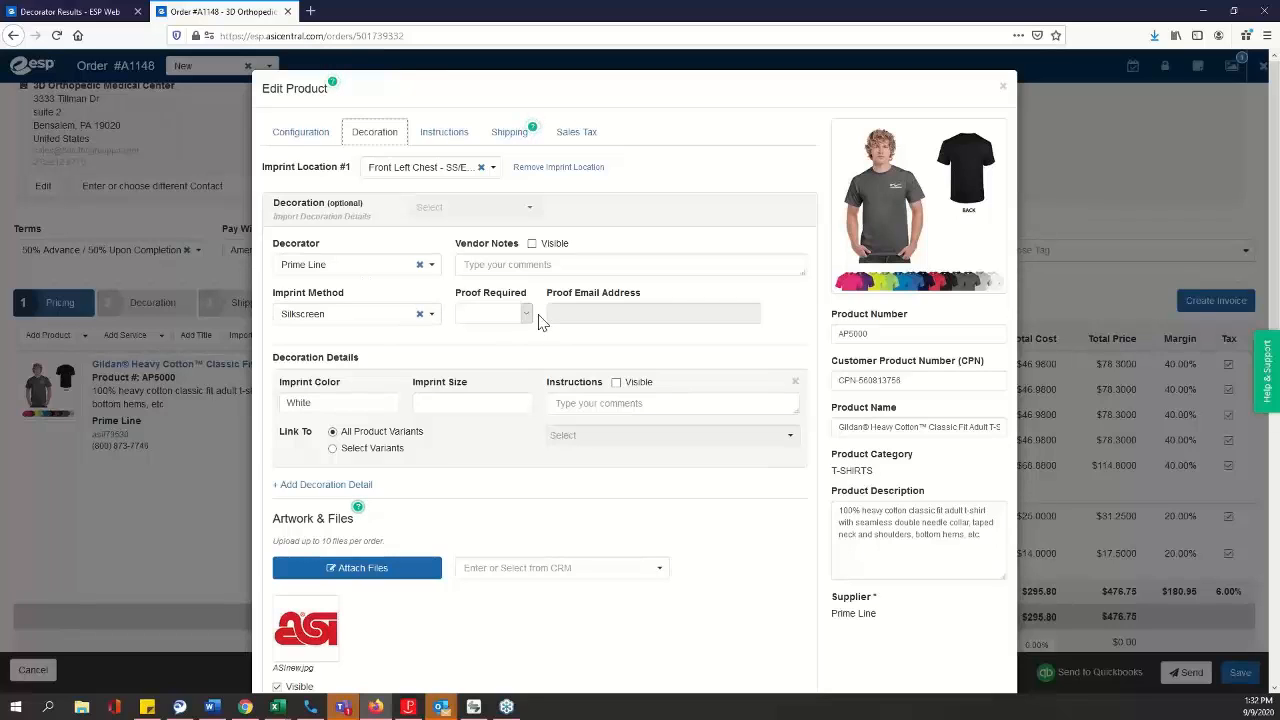
pyautogui.click(494, 172)
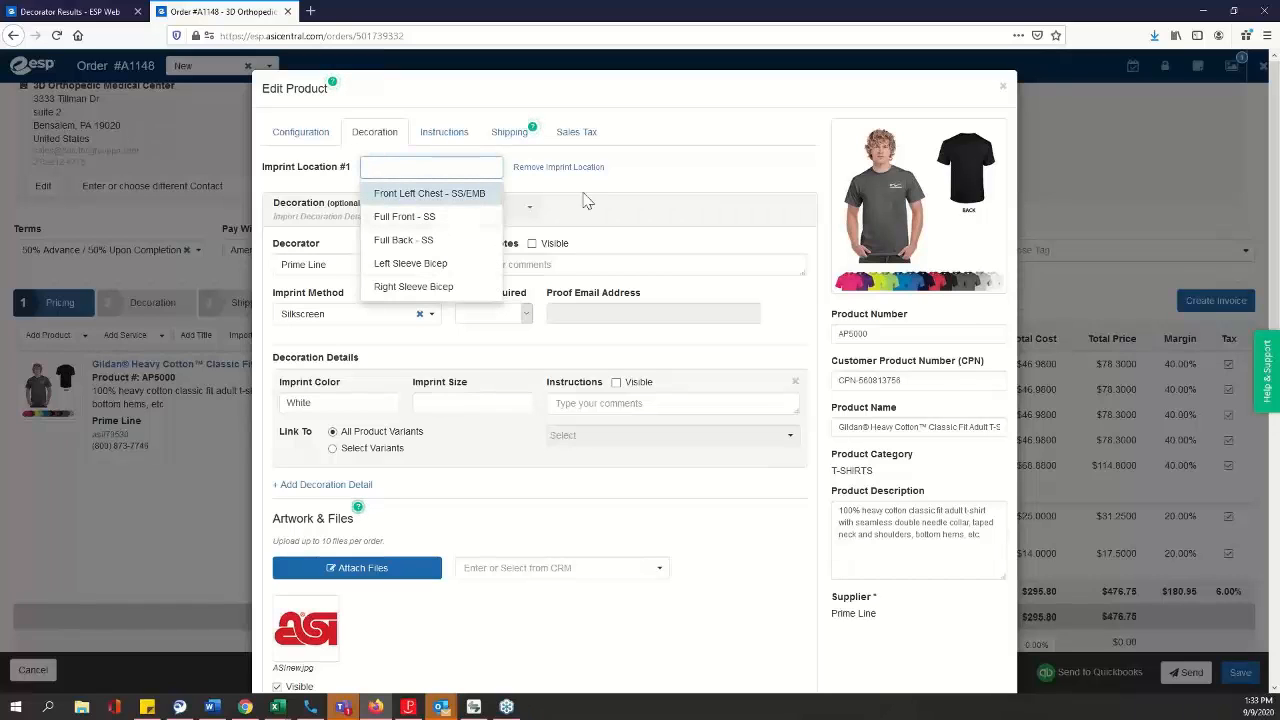
pyautogui.press('Return')
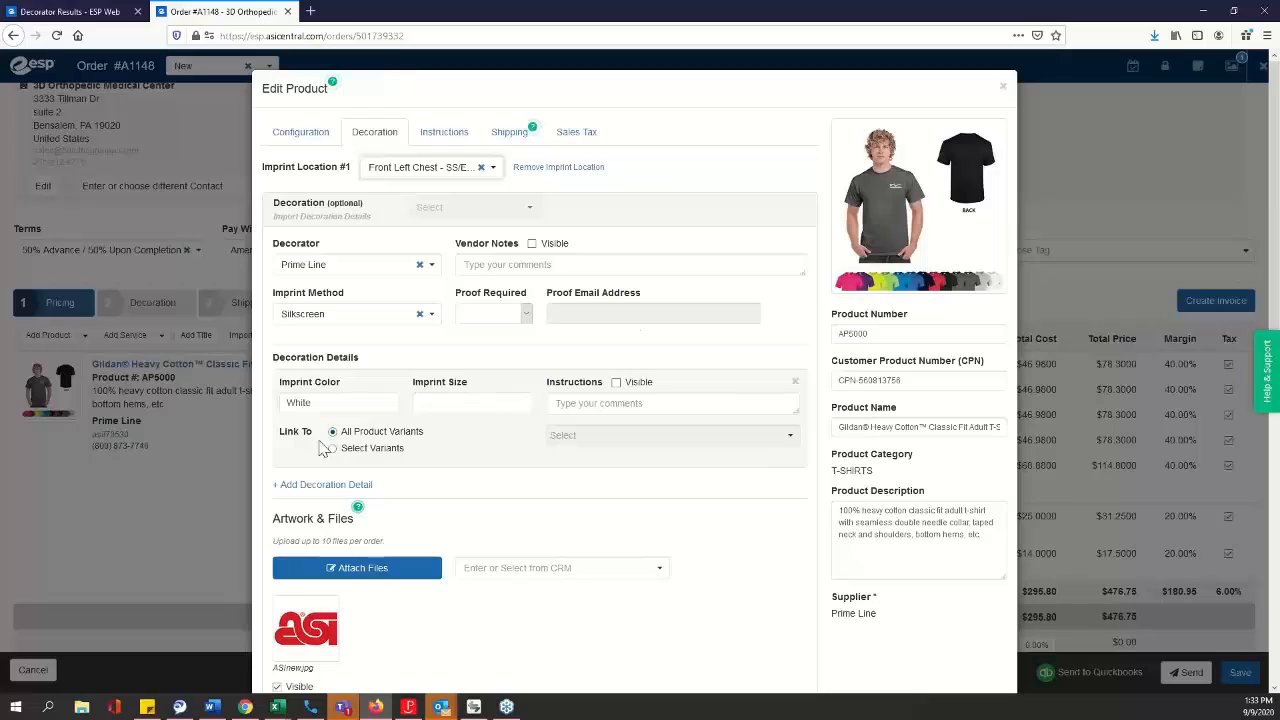
# Step: Add a blank second decoration detail to the front left chest imprint, and remove it again
pyautogui.click(355, 485)
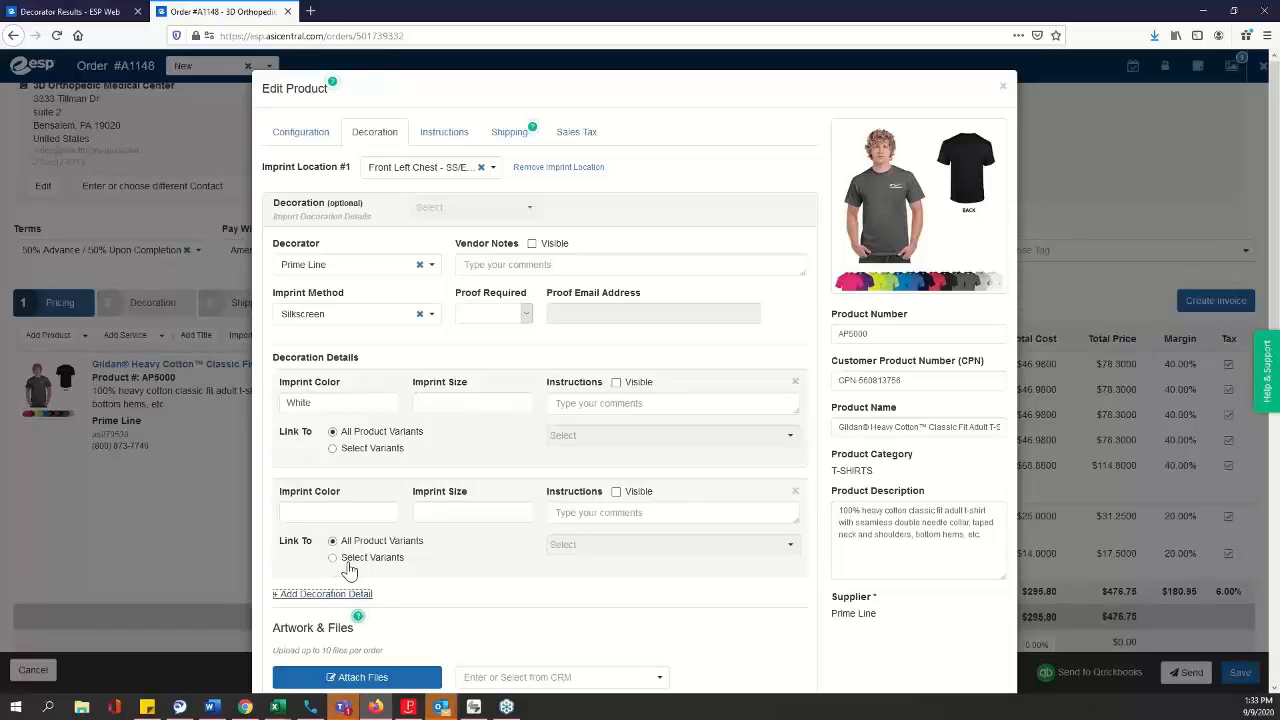
pyautogui.click(795, 493)
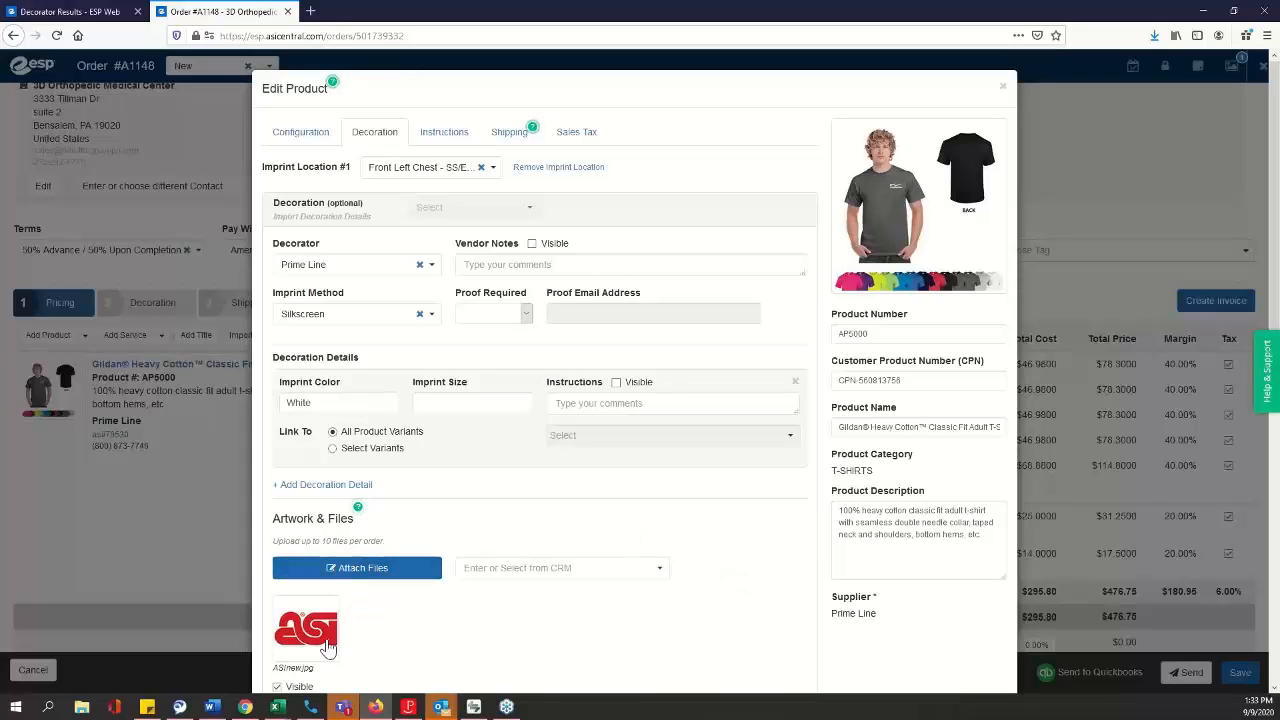
# Step: Review the imprint's attached artwork, decoration charges, available vendor charges and the options for saving the decoration
pyautogui.scroll(-1, 297, 660)
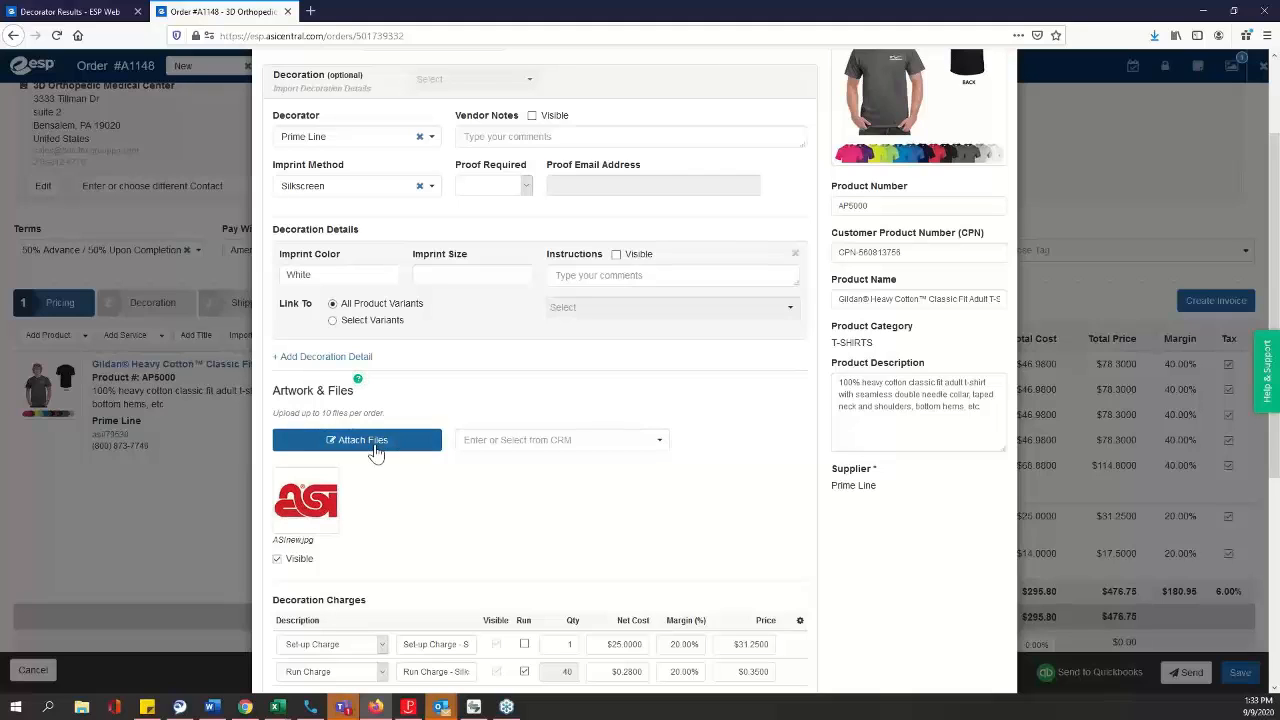
pyautogui.scroll(-1, 530, 560)
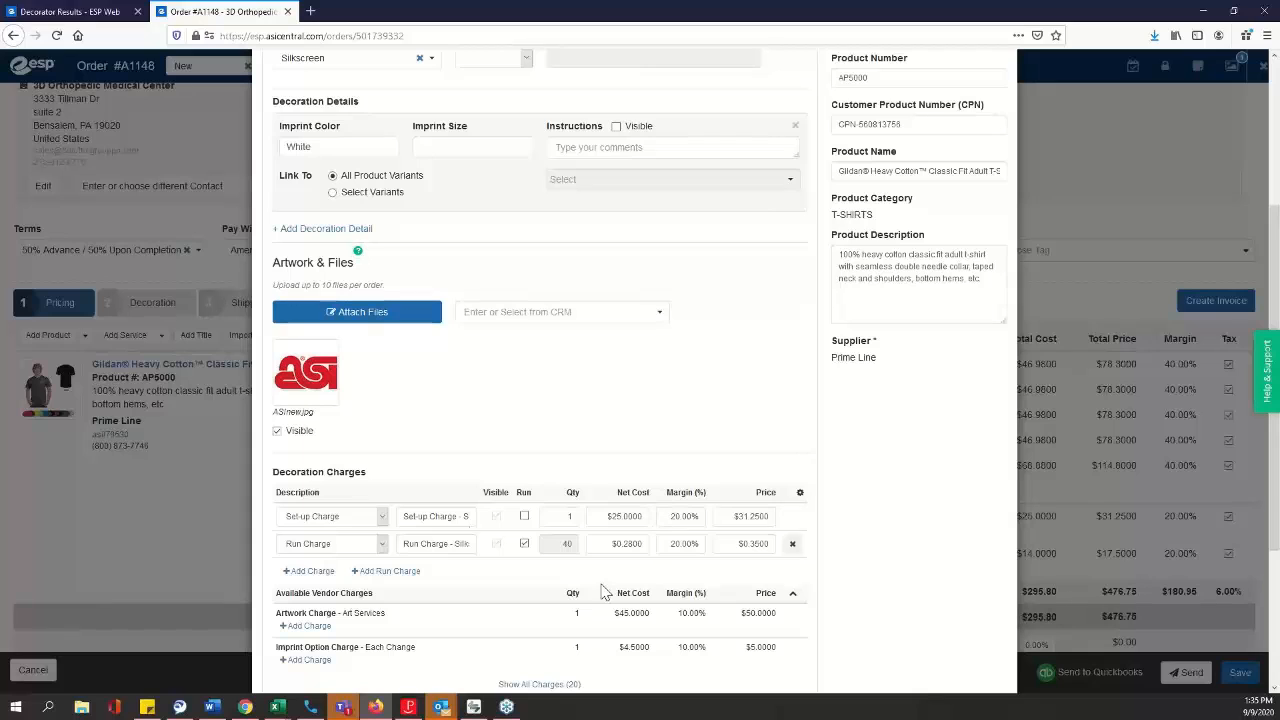
pyautogui.scroll(-1, 335, 557)
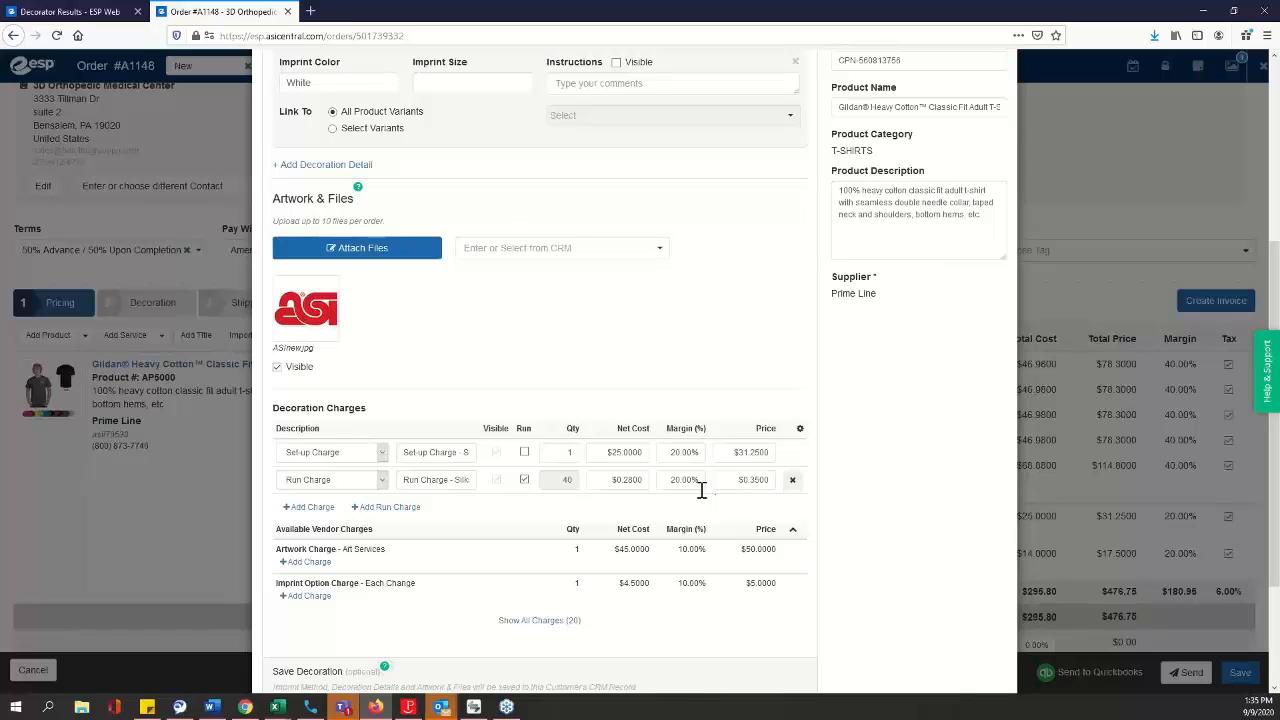
pyautogui.scroll(-2, 766, 663)
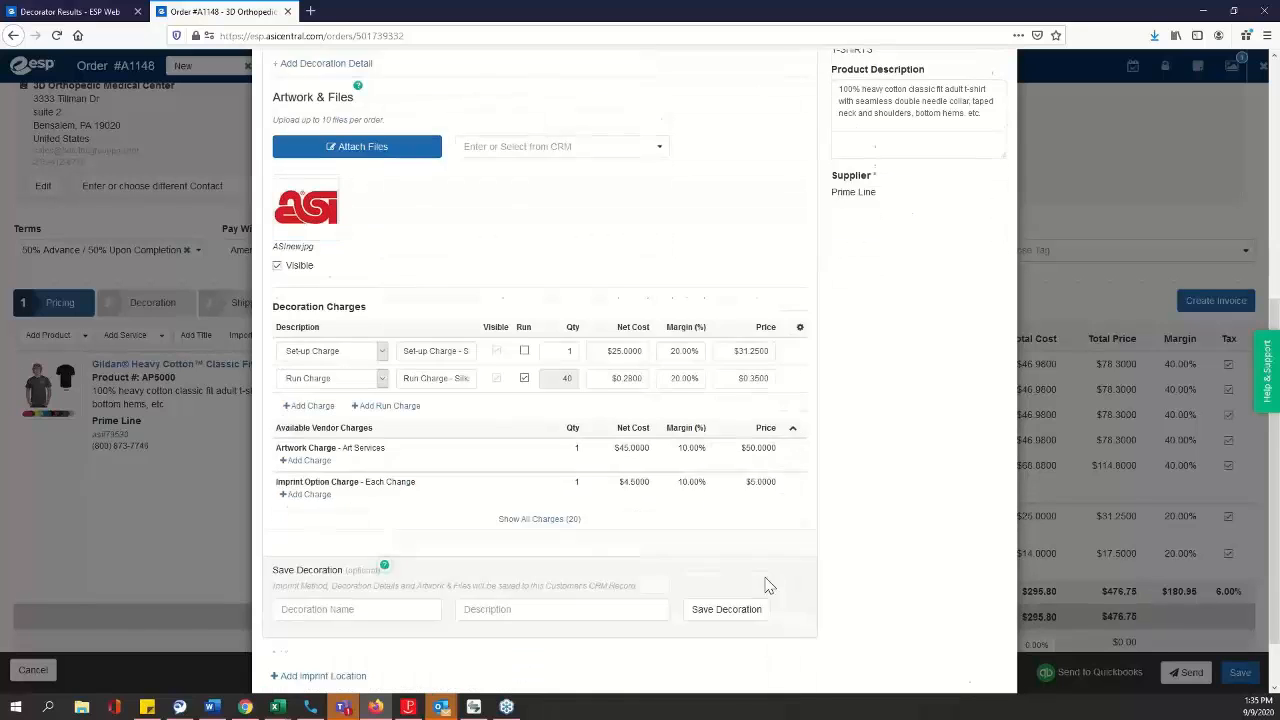
pyautogui.scroll(-1, 507, 580)
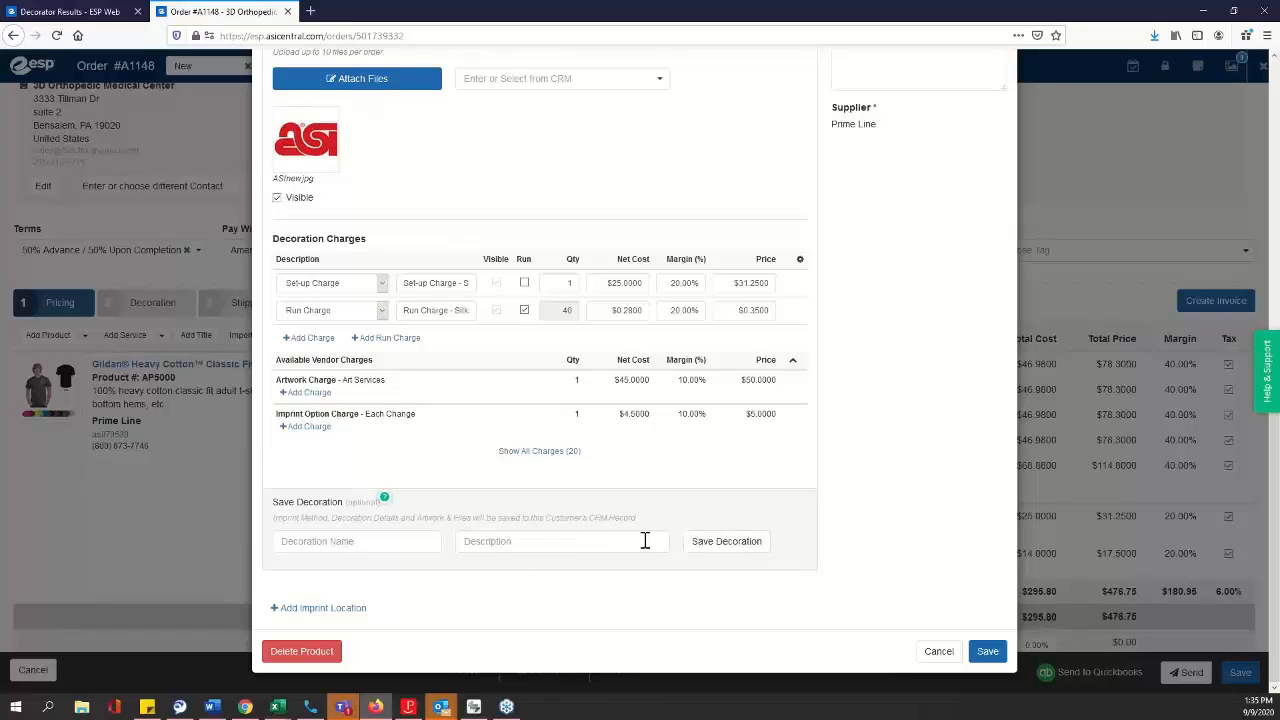
pyautogui.scroll(5, 645, 540)
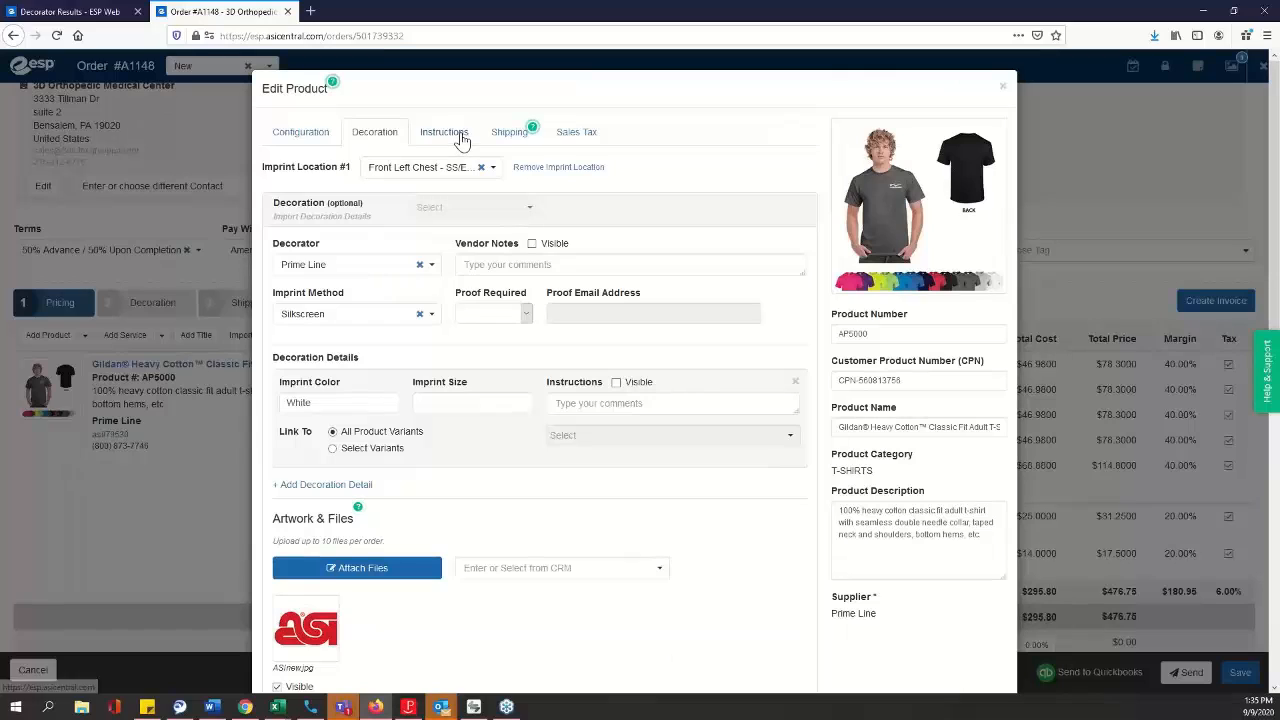
# Step: Add a Supplier - Purchase Order instruction to the product reading "call me upon receipt"
pyautogui.click(455, 135)
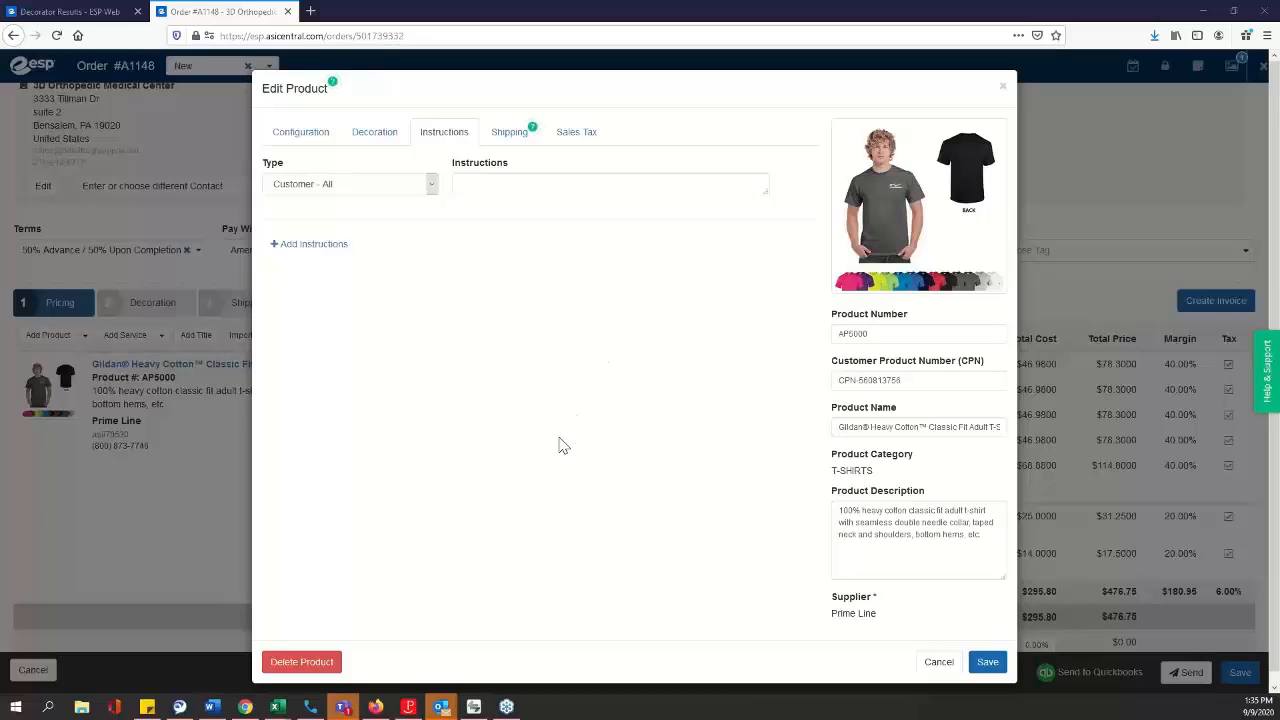
pyautogui.click(428, 189)
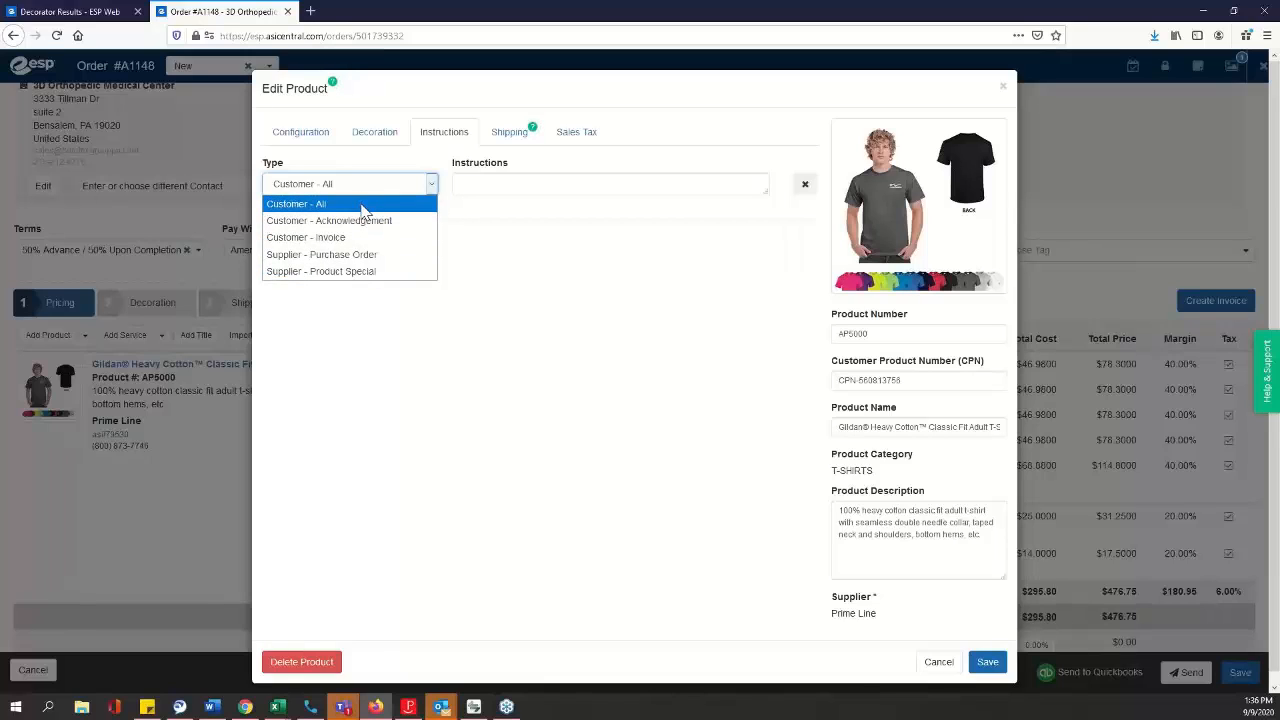
pyautogui.click(400, 256)
pyautogui.click(509, 181)
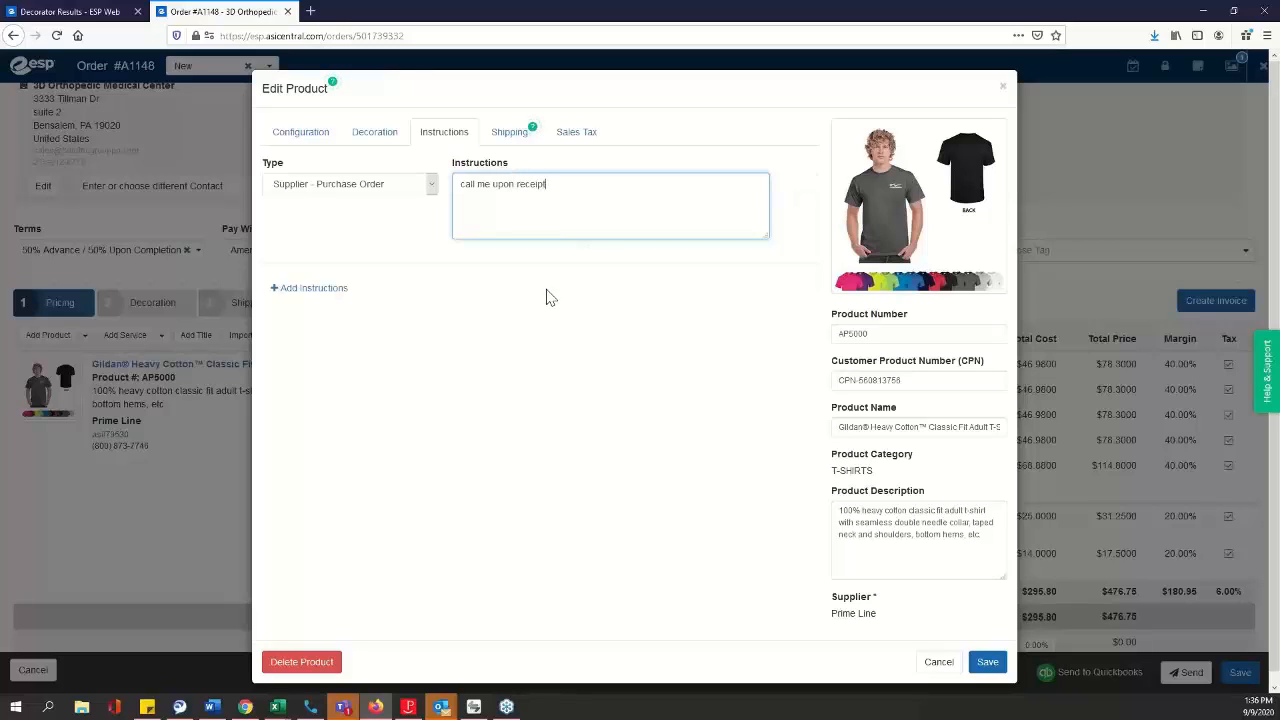
pyautogui.click(432, 316)
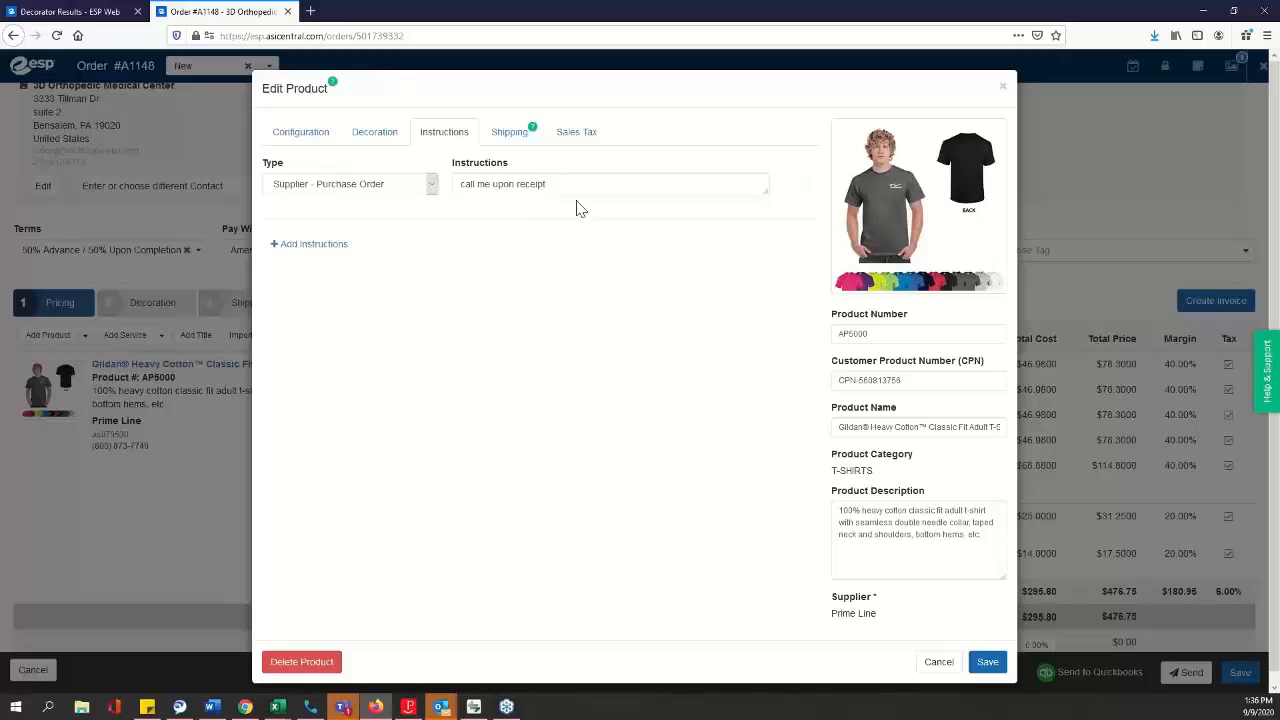
# Step: Add a second instruction line, view its available types, and remove the line again
pyautogui.click(318, 246)
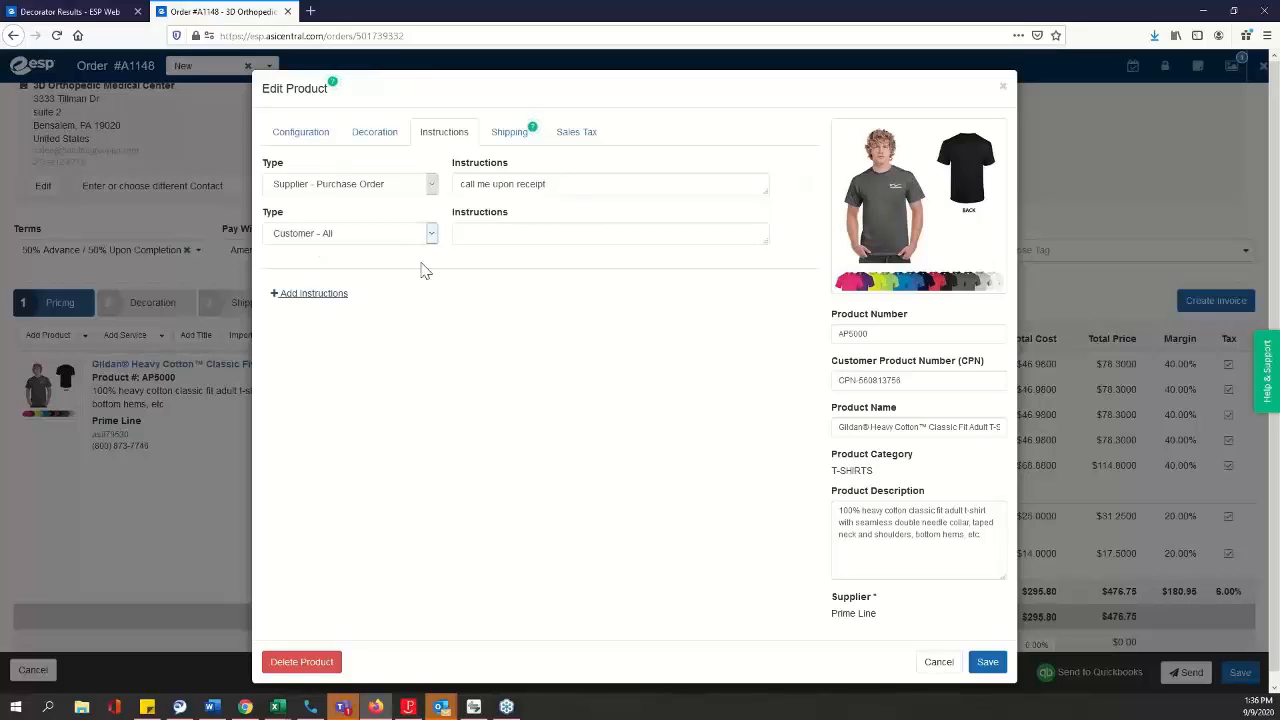
pyautogui.click(432, 237)
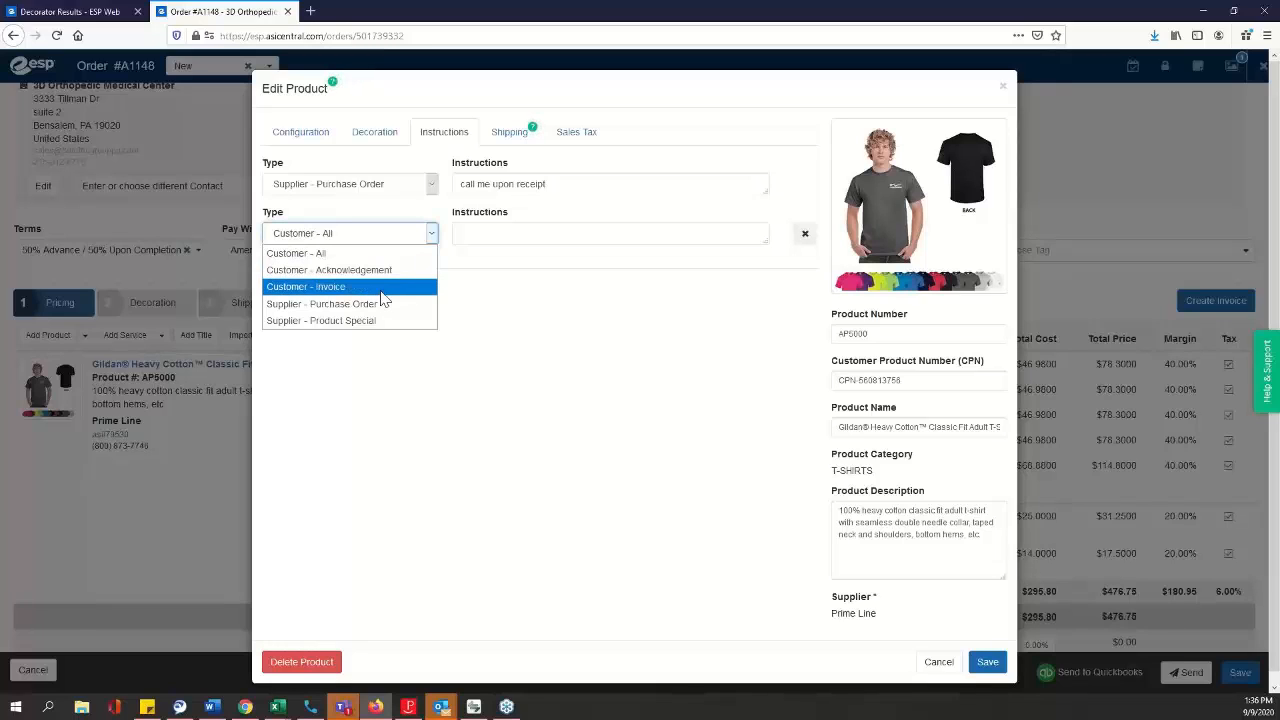
pyautogui.click(575, 316)
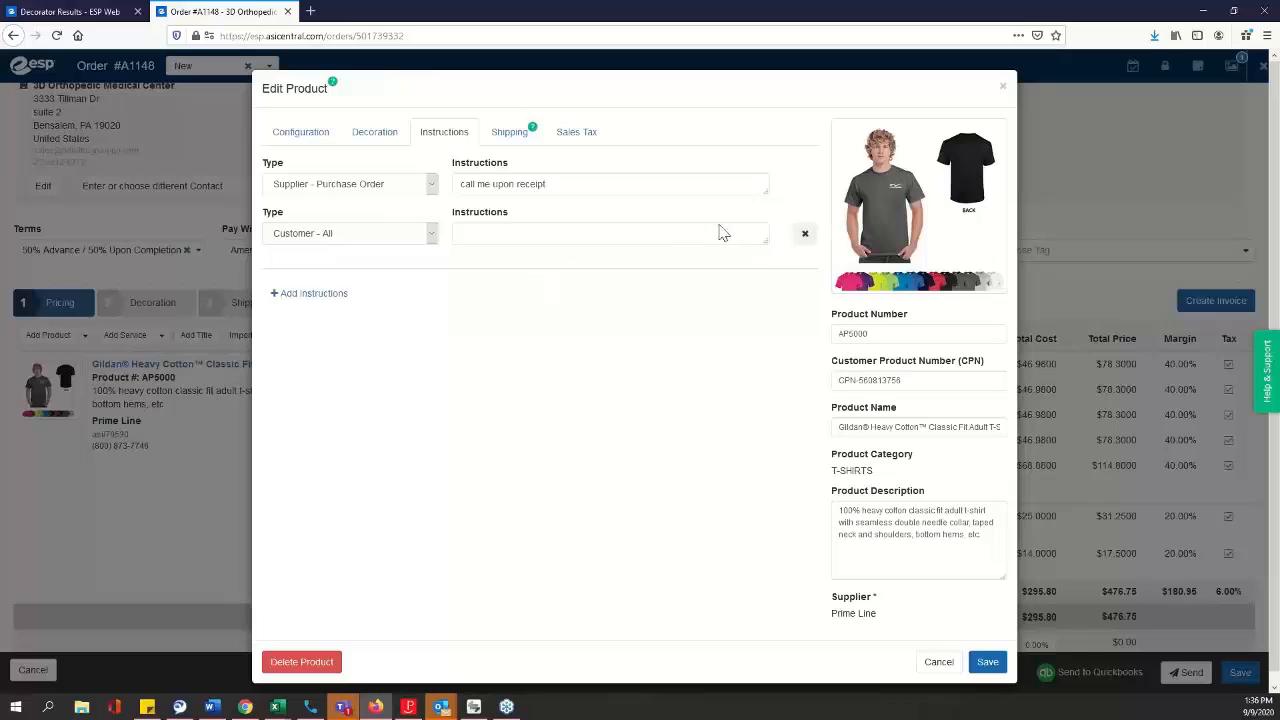
pyautogui.click(805, 237)
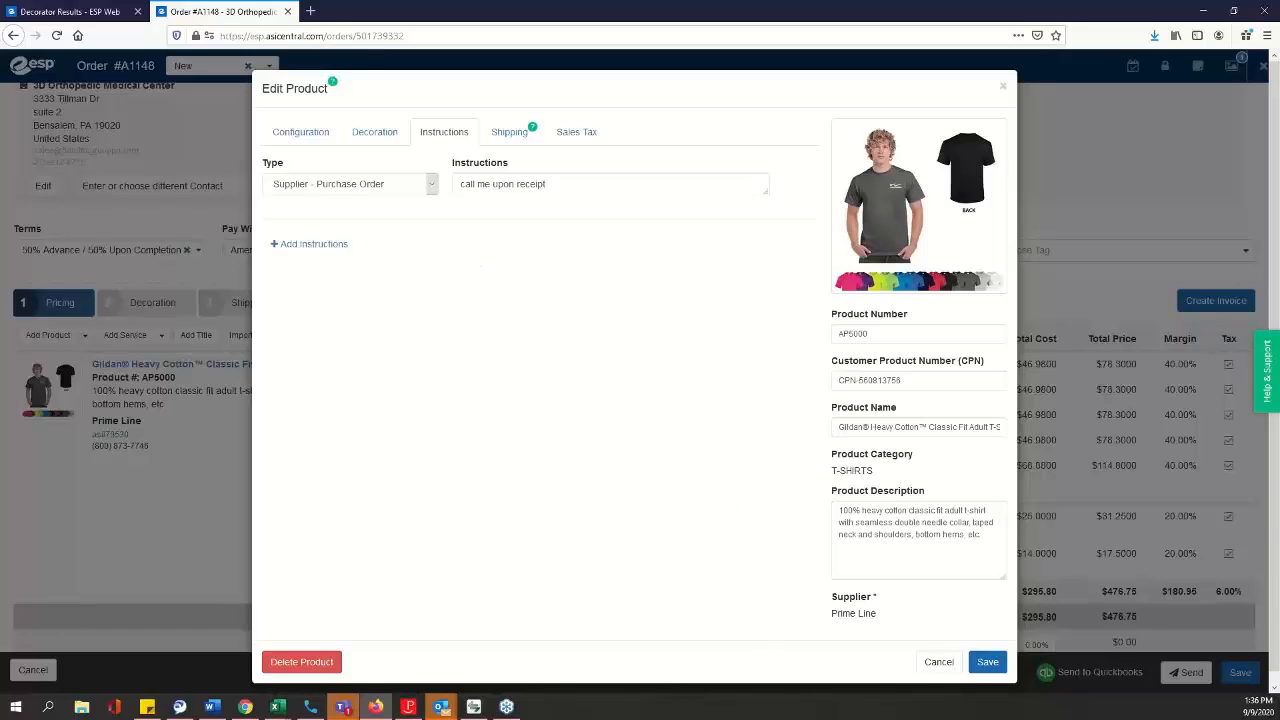
# Step: Add a second shipping destination to the product's shipping, routed through My Company, and delete that destination again
pyautogui.click(517, 135)
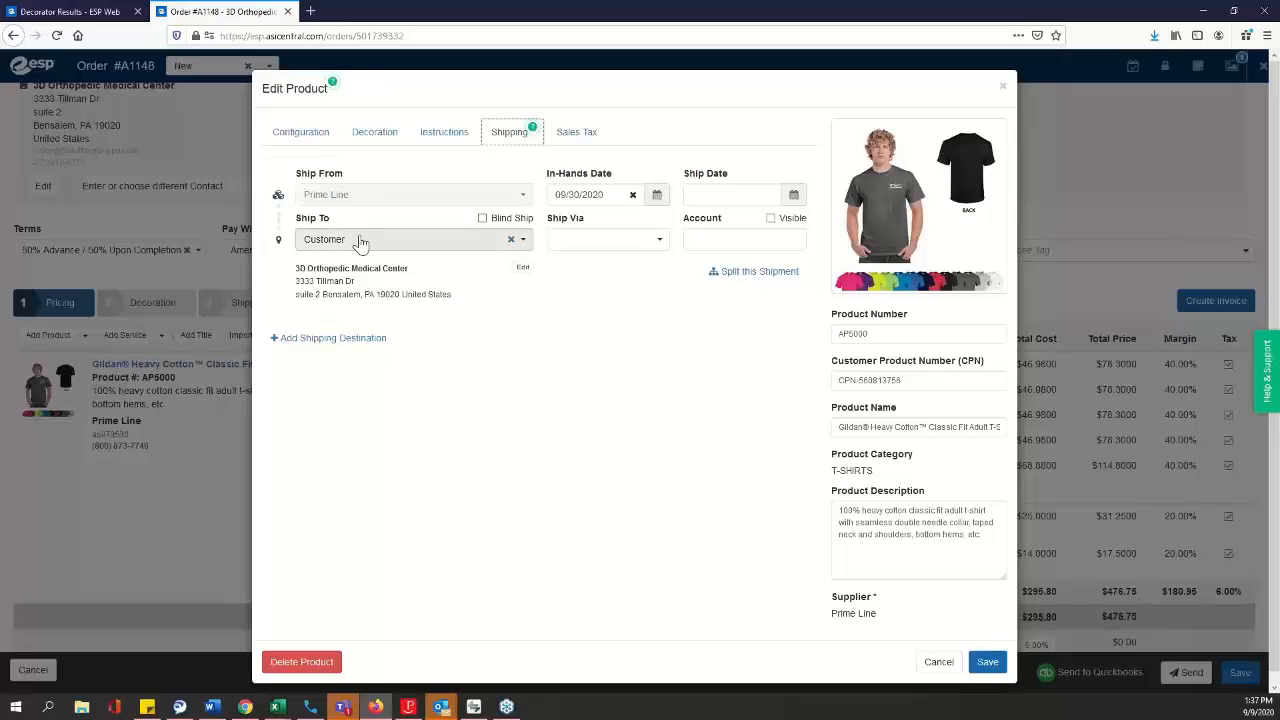
pyautogui.click(342, 340)
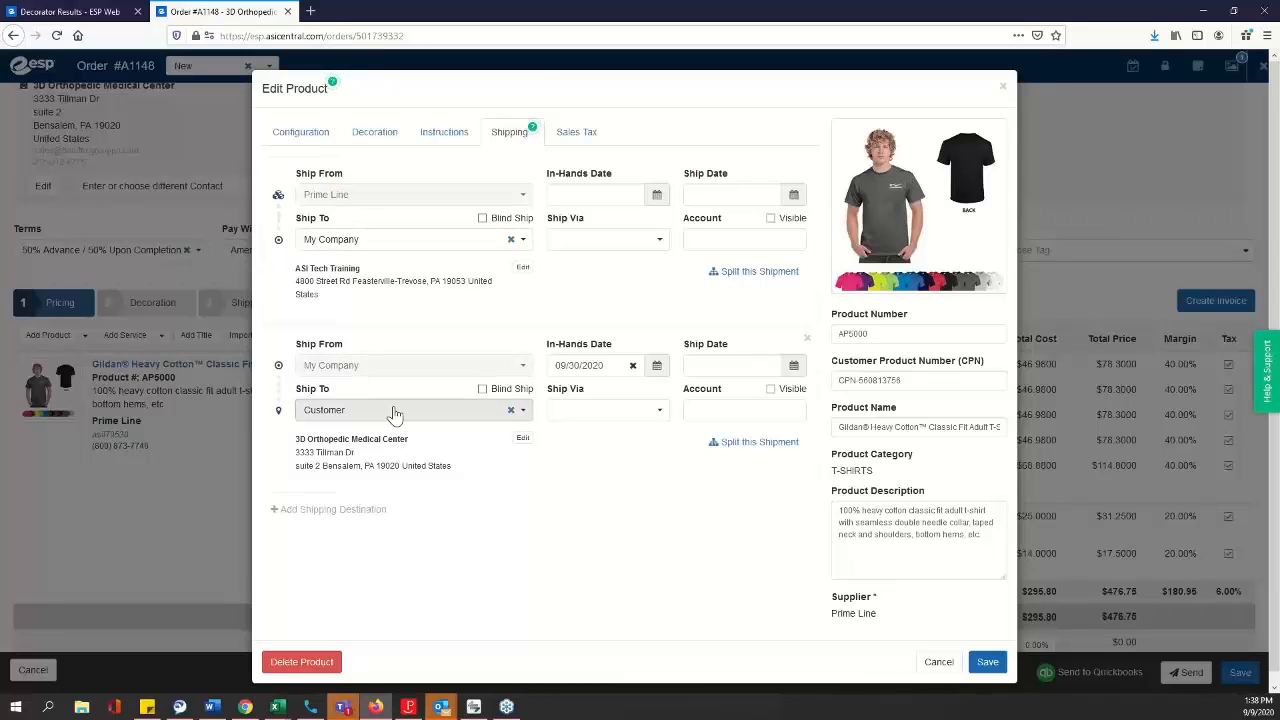
pyautogui.click(807, 338)
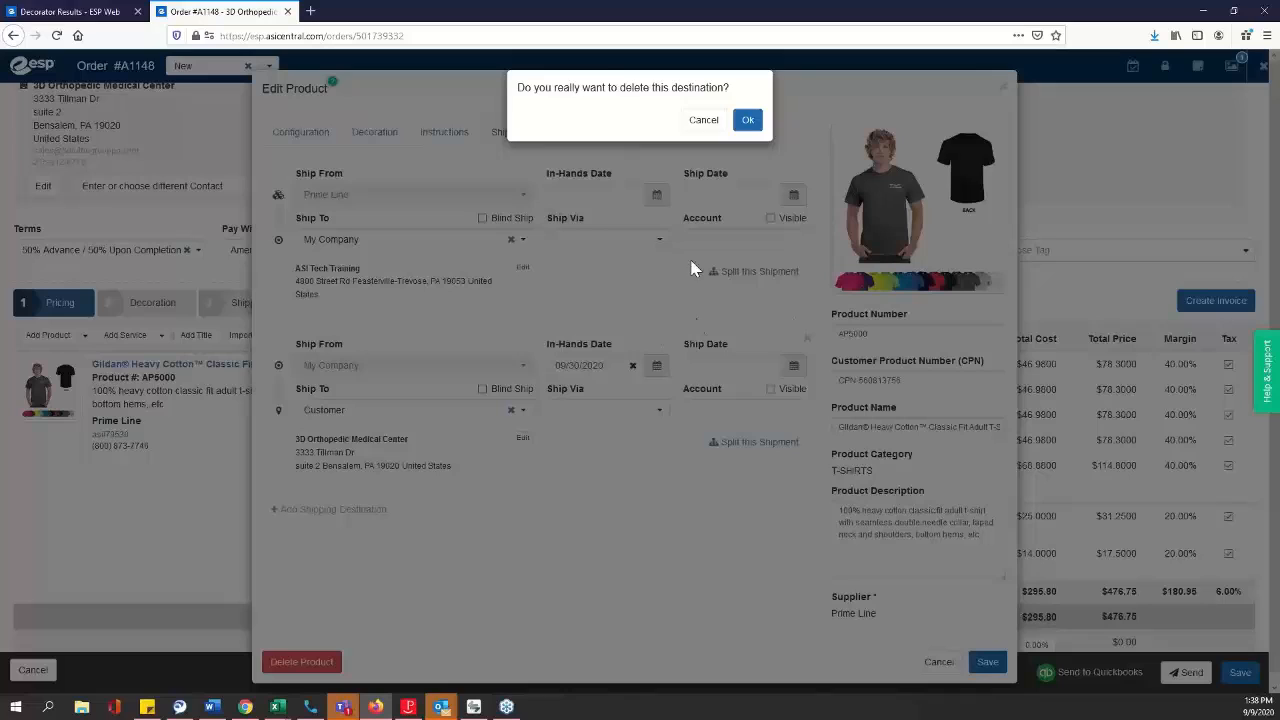
pyautogui.click(749, 121)
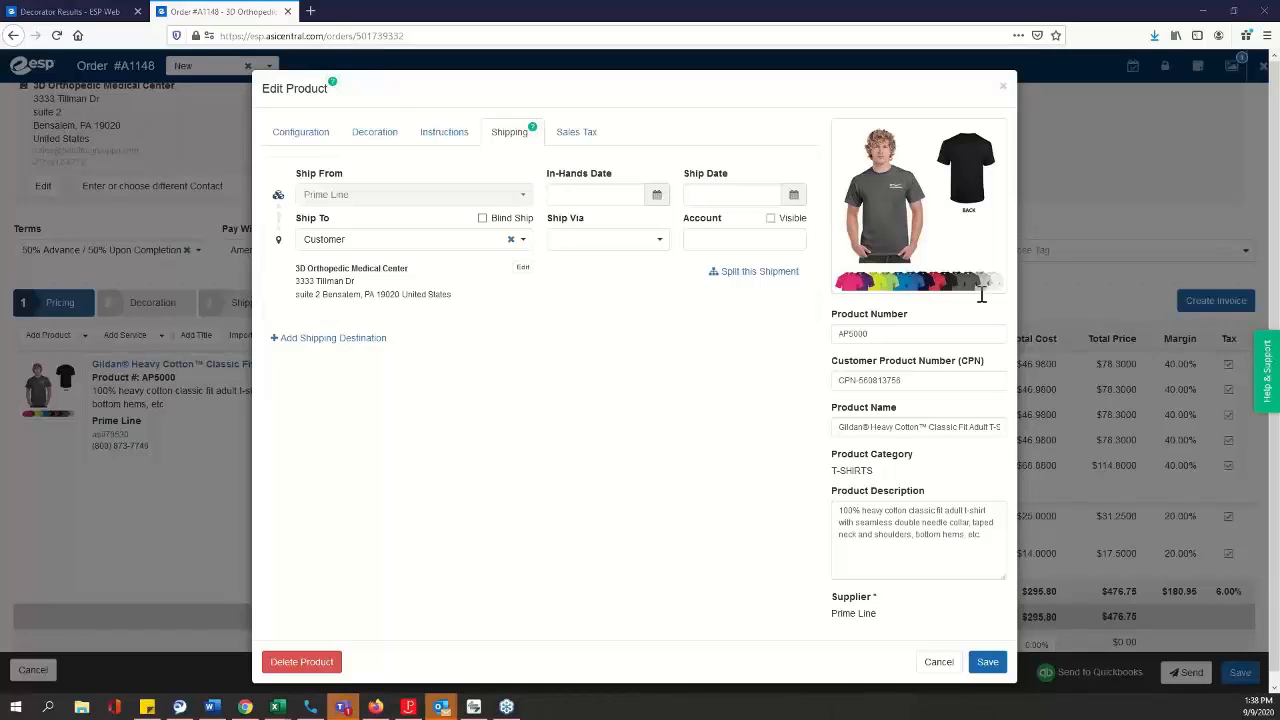
# Step: Start splitting the product's shipment, set its Ship To as a My Company contact, and continue to the split quantities
pyautogui.click(755, 277)
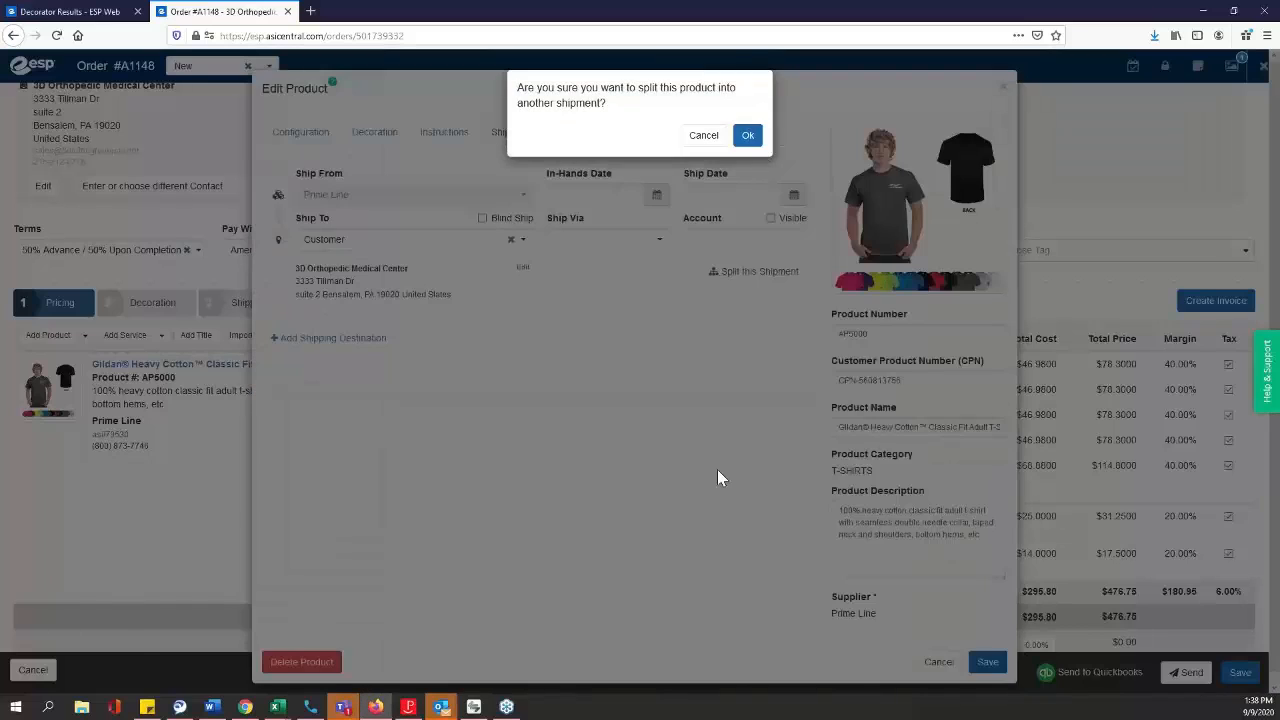
pyautogui.click(750, 138)
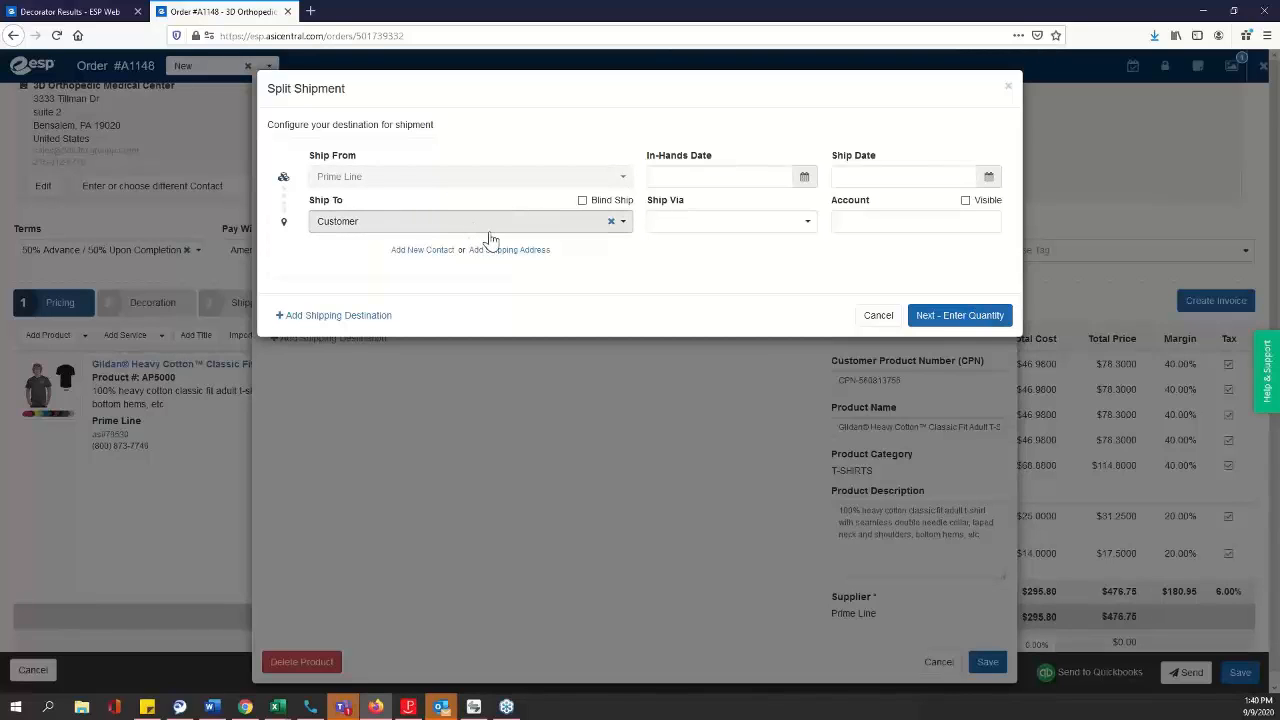
pyautogui.click(980, 318)
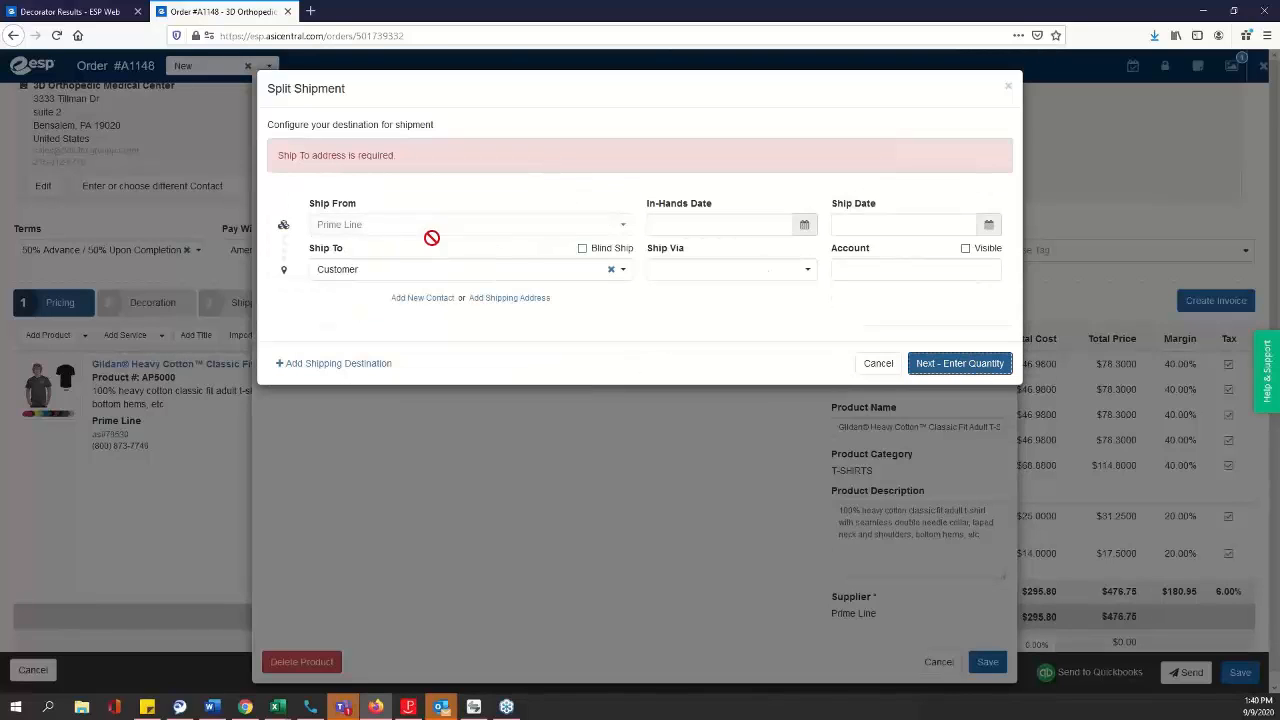
pyautogui.click(448, 268)
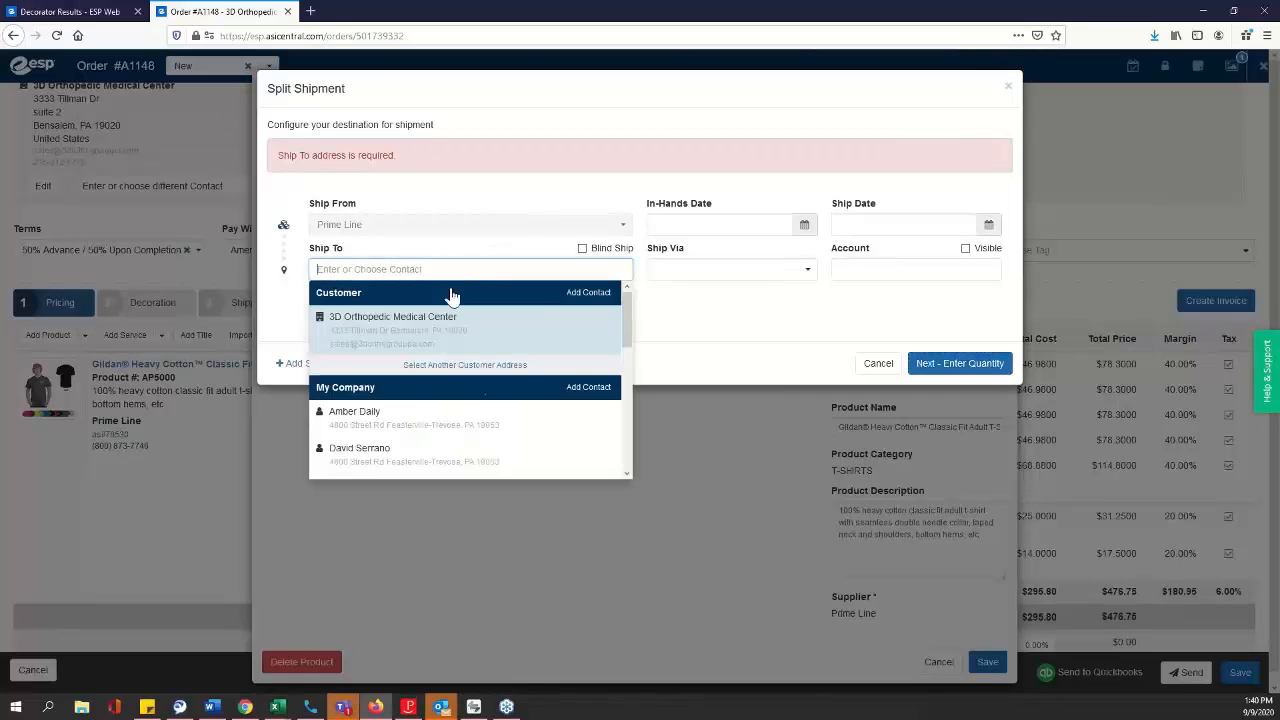
pyautogui.click(402, 421)
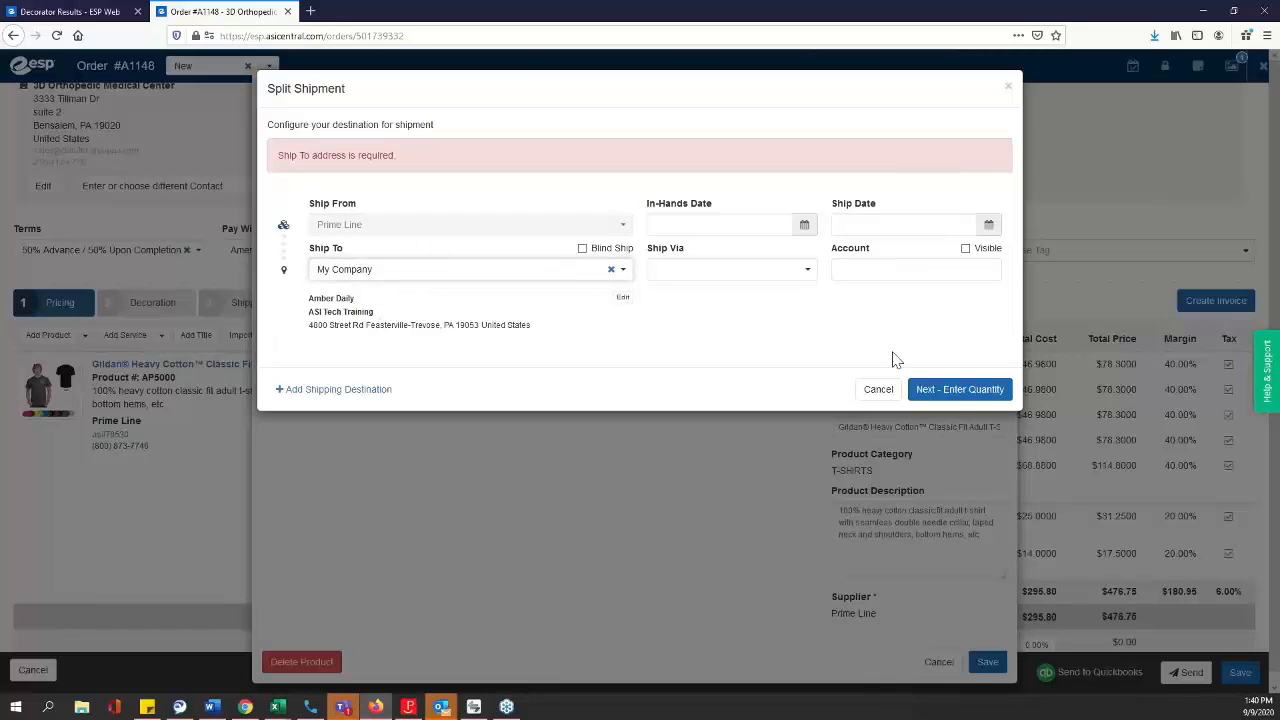
pyautogui.click(960, 390)
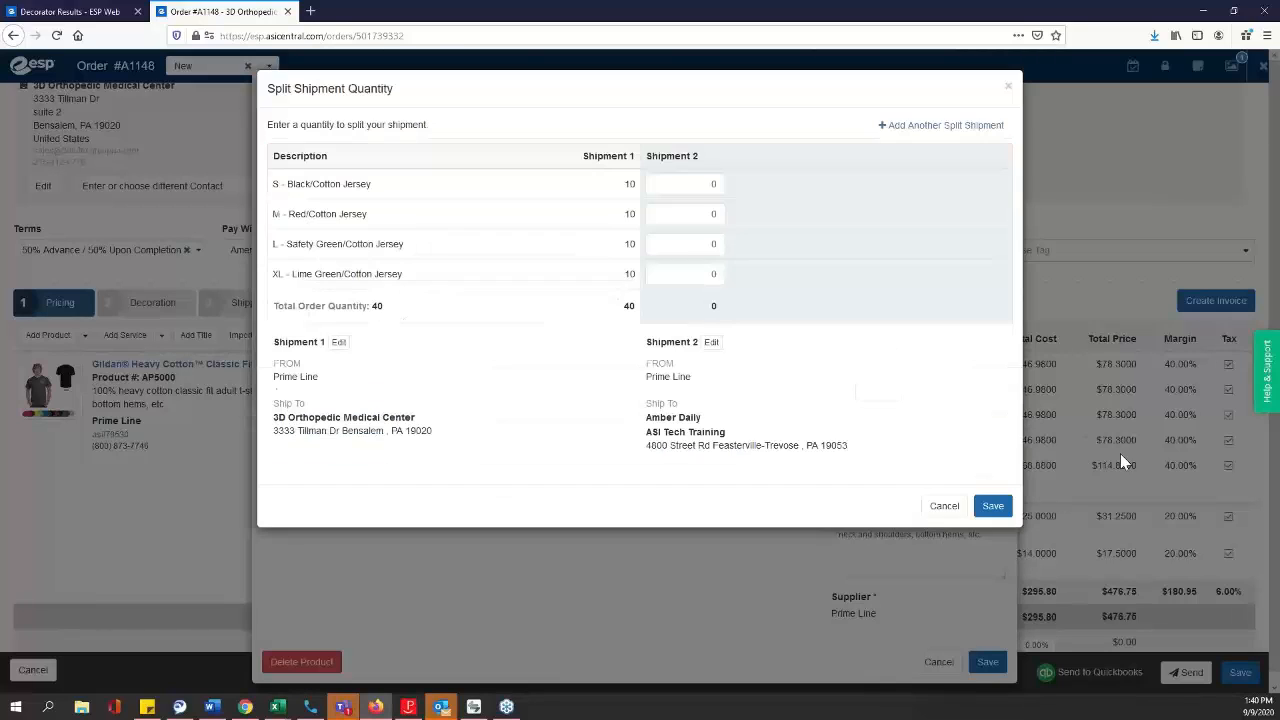
# Step: Allocate 5 S - Black and 2 L - Safety Green shirts to Shipment 2, and cancel the split
pyautogui.click(710, 186)
pyautogui.click(710, 245)
pyautogui.click(710, 240)
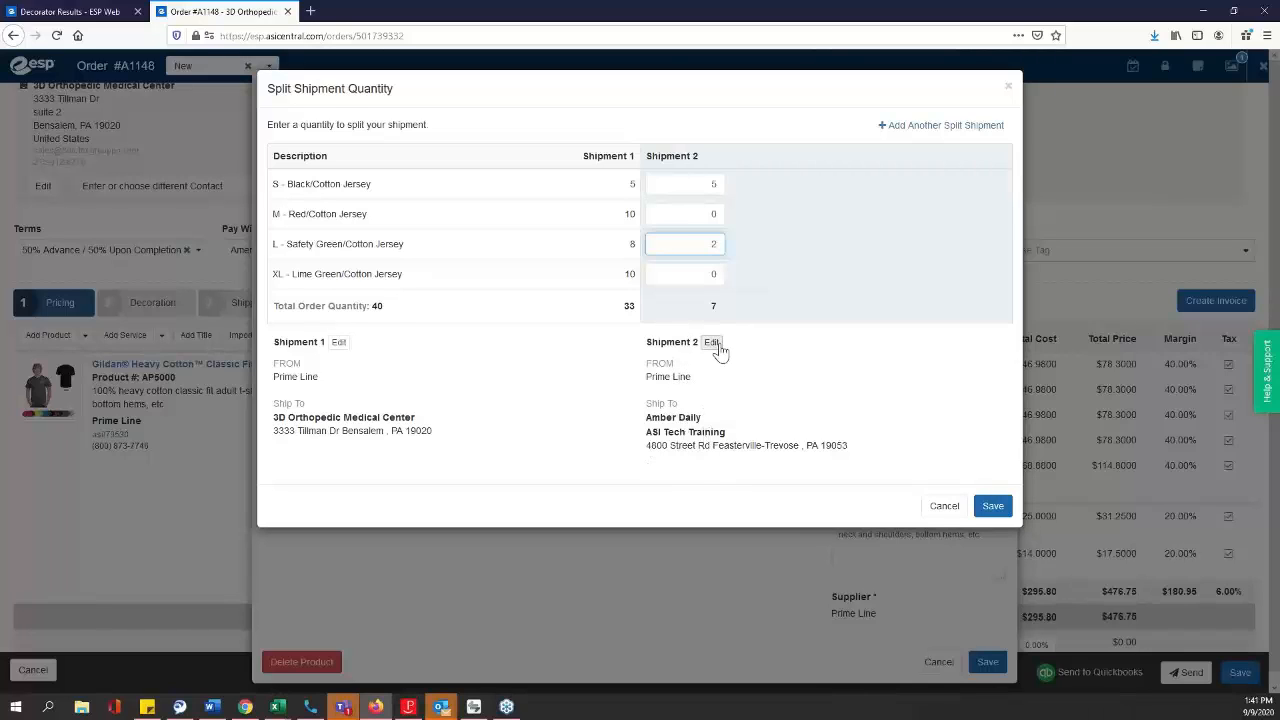
pyautogui.click(945, 508)
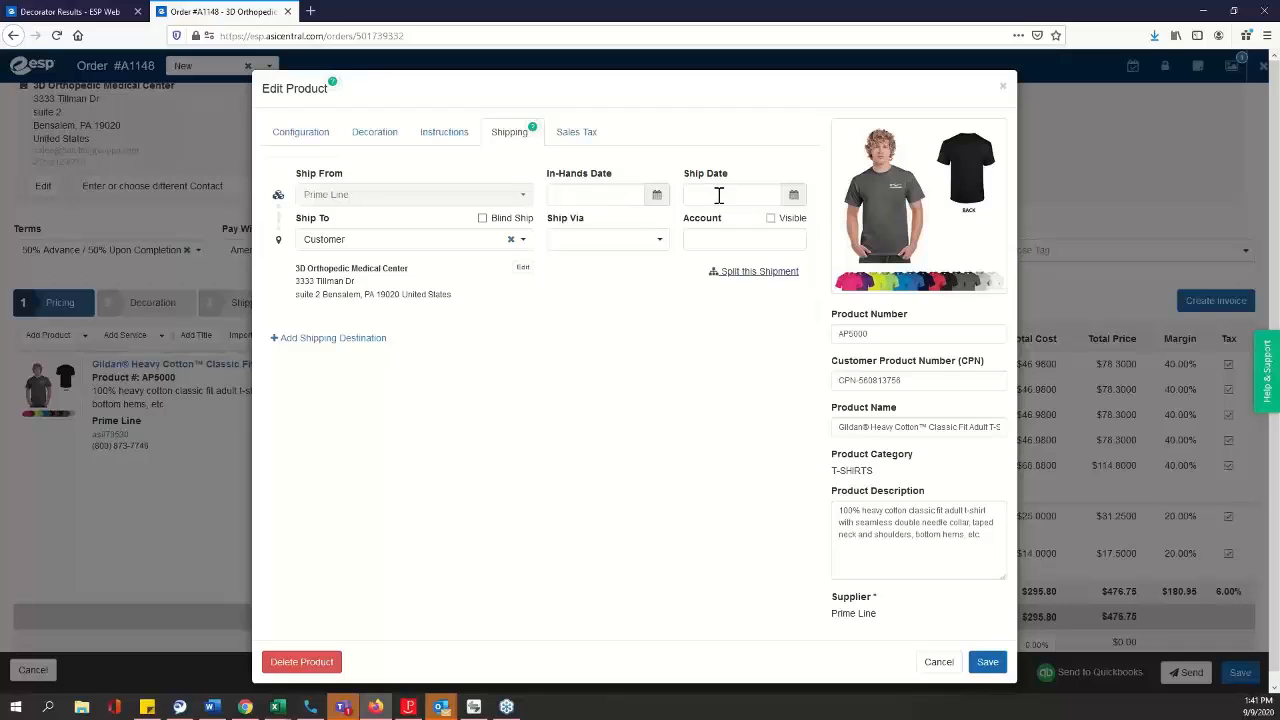
# Step: View the available Ship Via methods for the product's shipment without choosing one
pyautogui.click(611, 241)
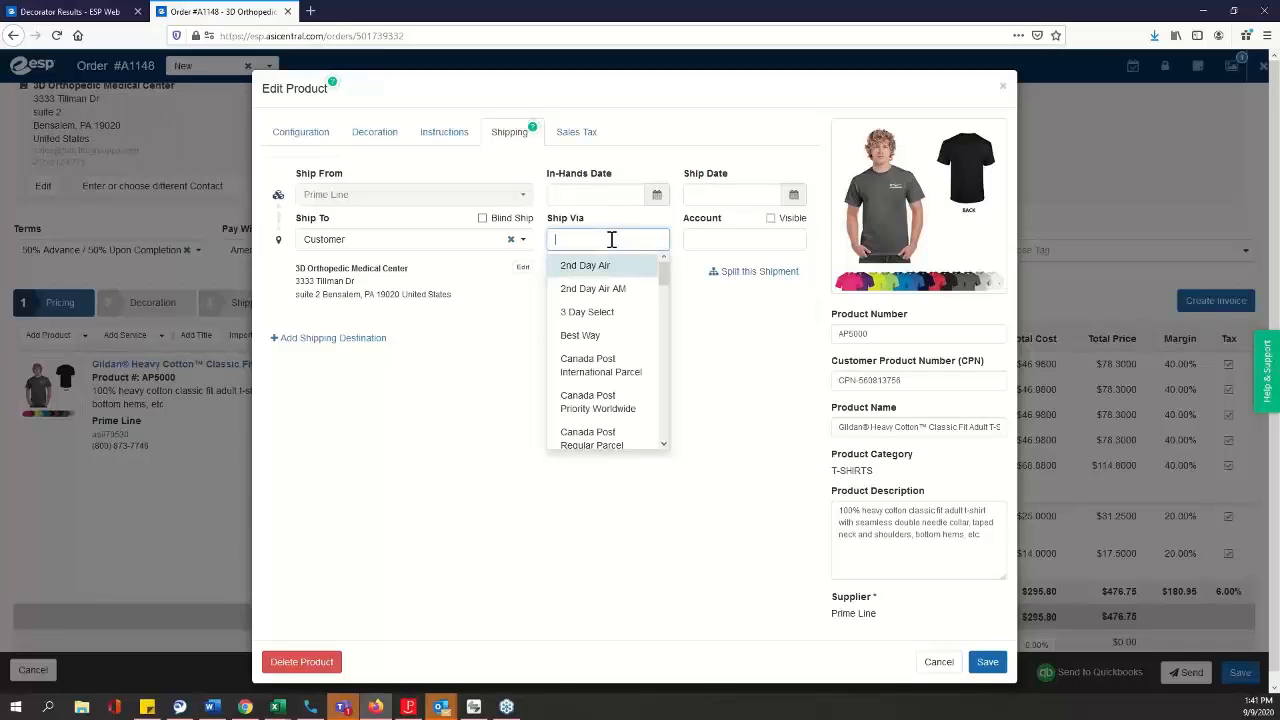
pyautogui.click(745, 378)
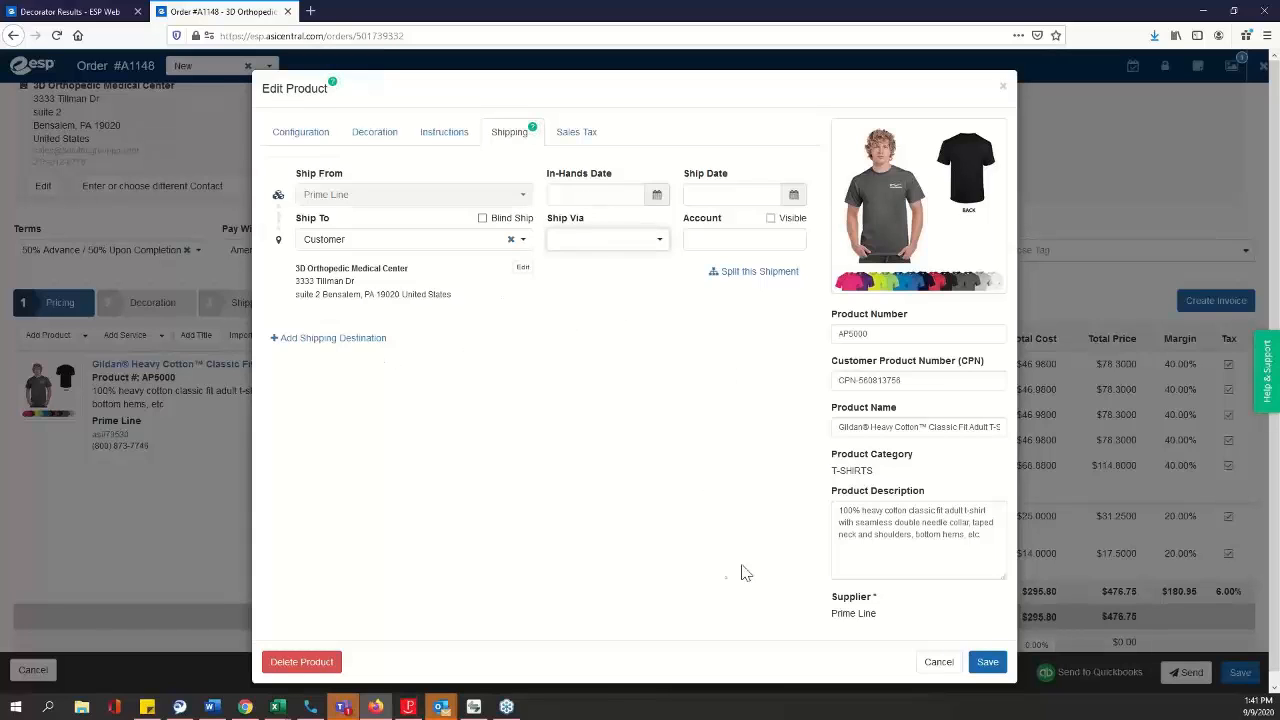
# Step: Add a second sales tax rate of type City to the product, and remove it again
pyautogui.click(576, 132)
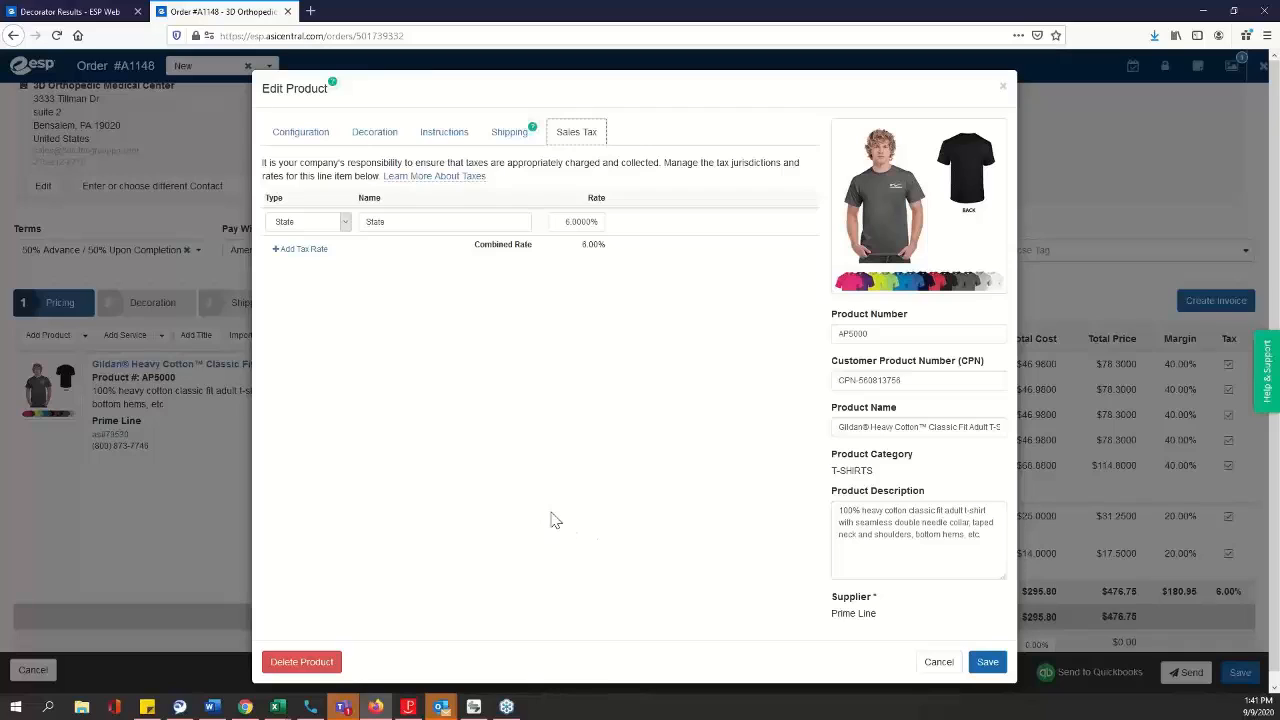
pyautogui.click(308, 251)
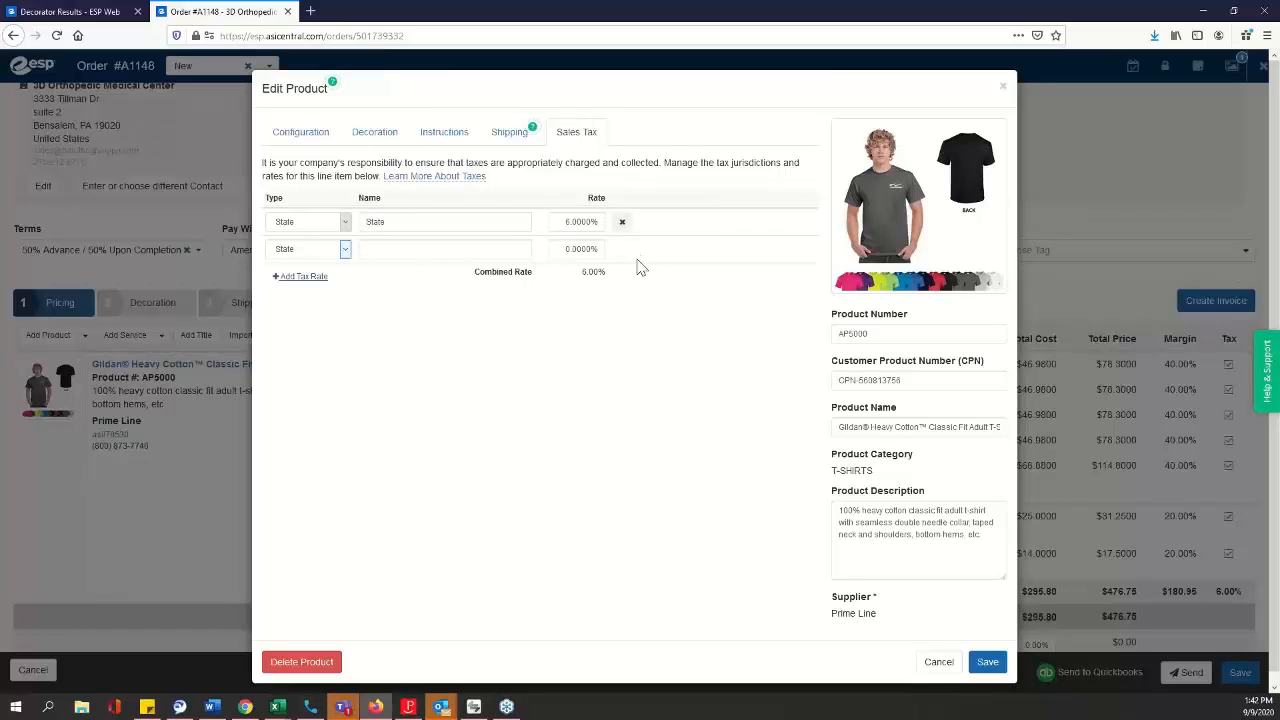
pyautogui.click(345, 250)
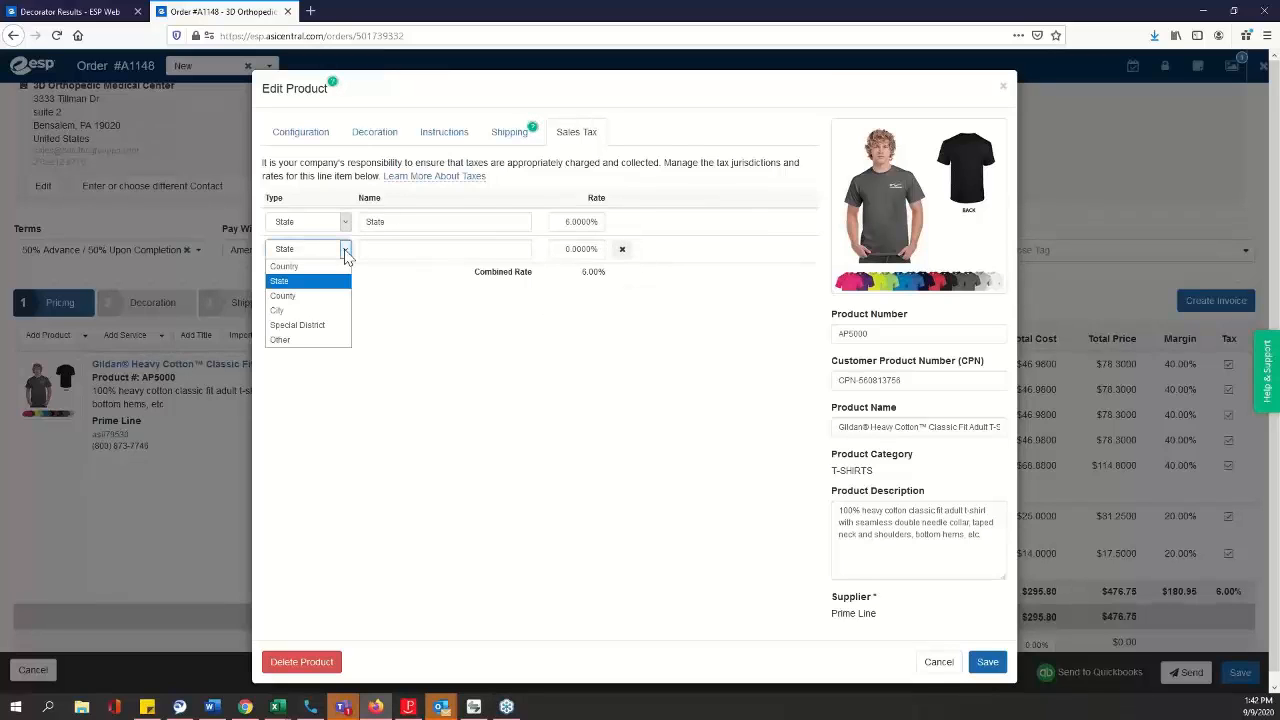
pyautogui.click(316, 312)
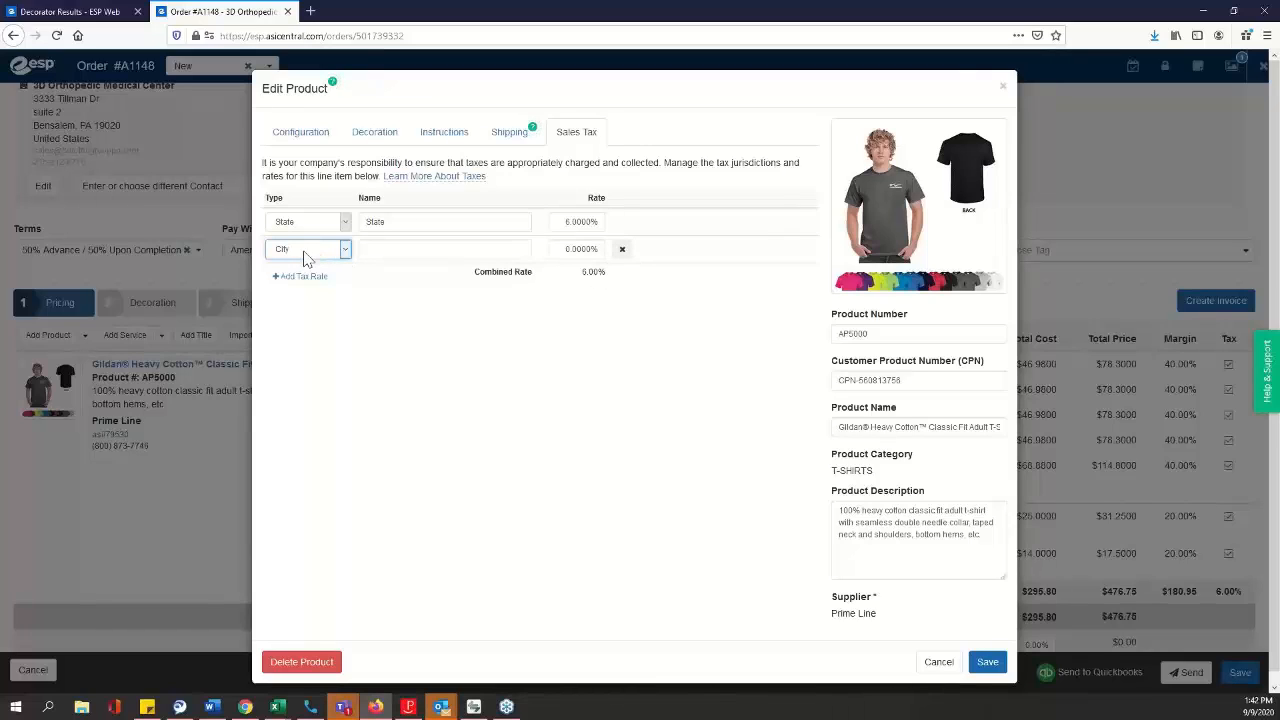
pyautogui.click(621, 252)
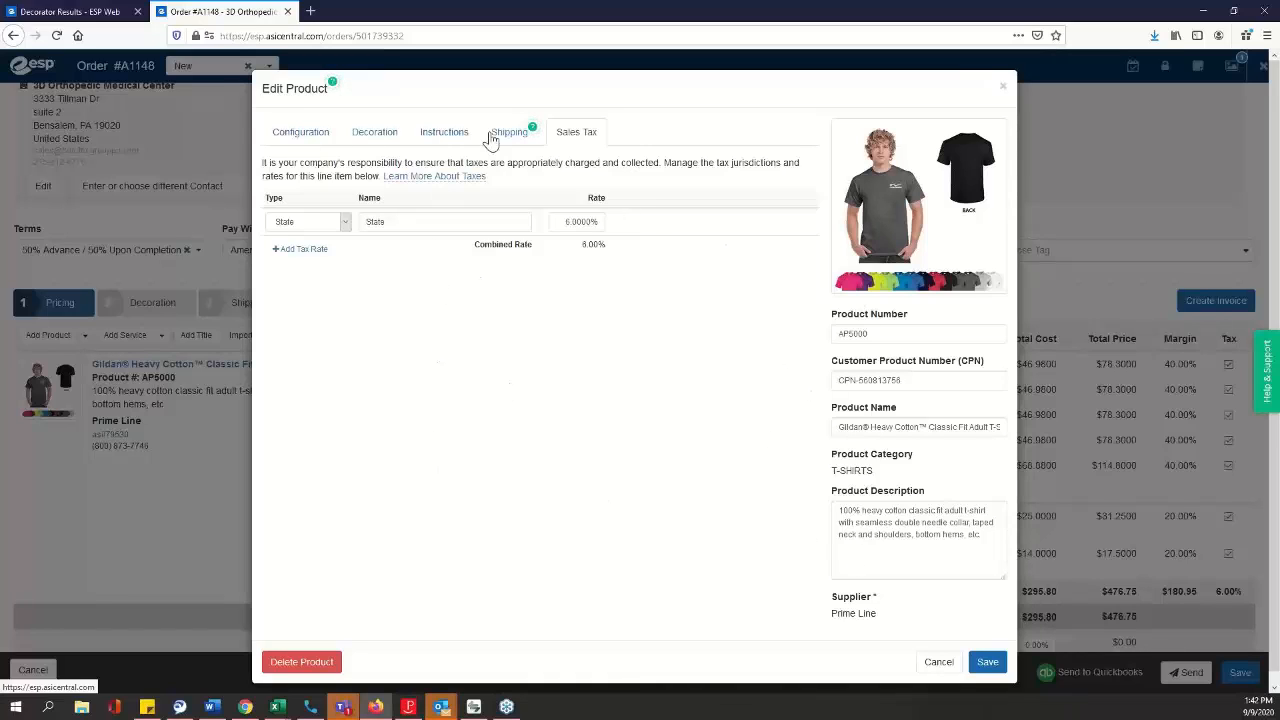
# Step: Save the product edits and review the order's line items, charges, margin and totals
pyautogui.click(990, 664)
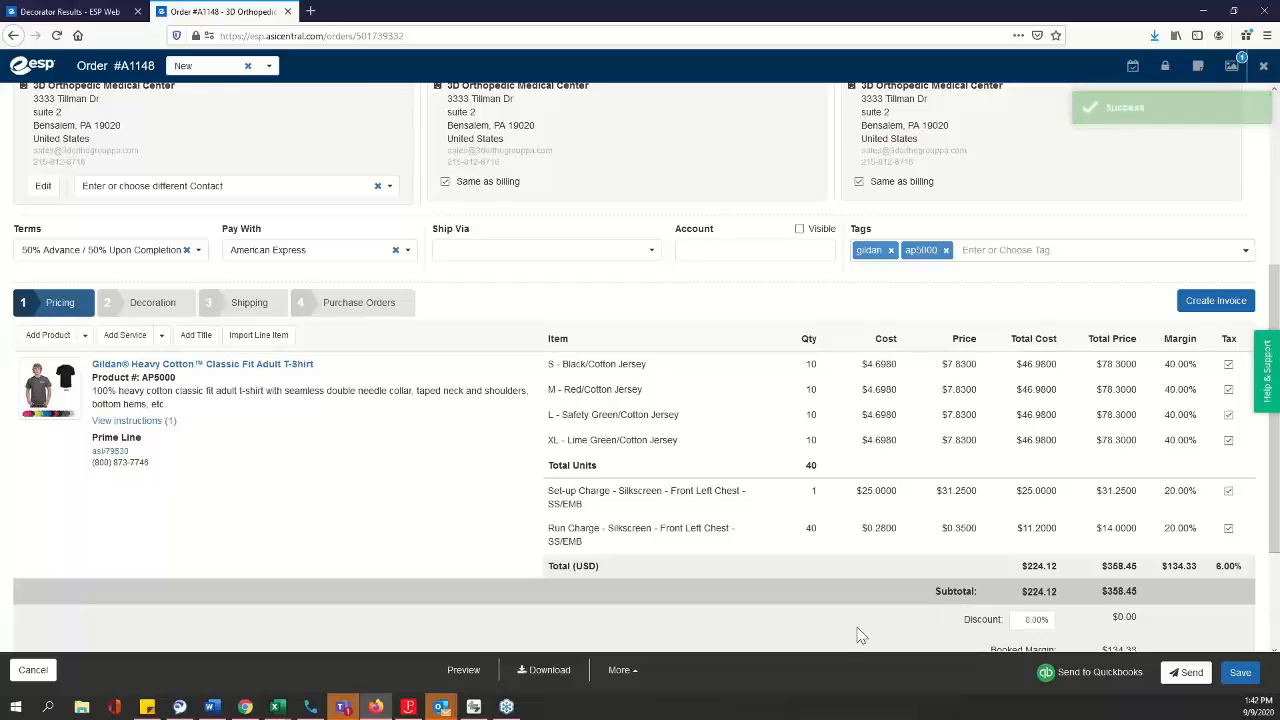
pyautogui.scroll(-1, 942, 615)
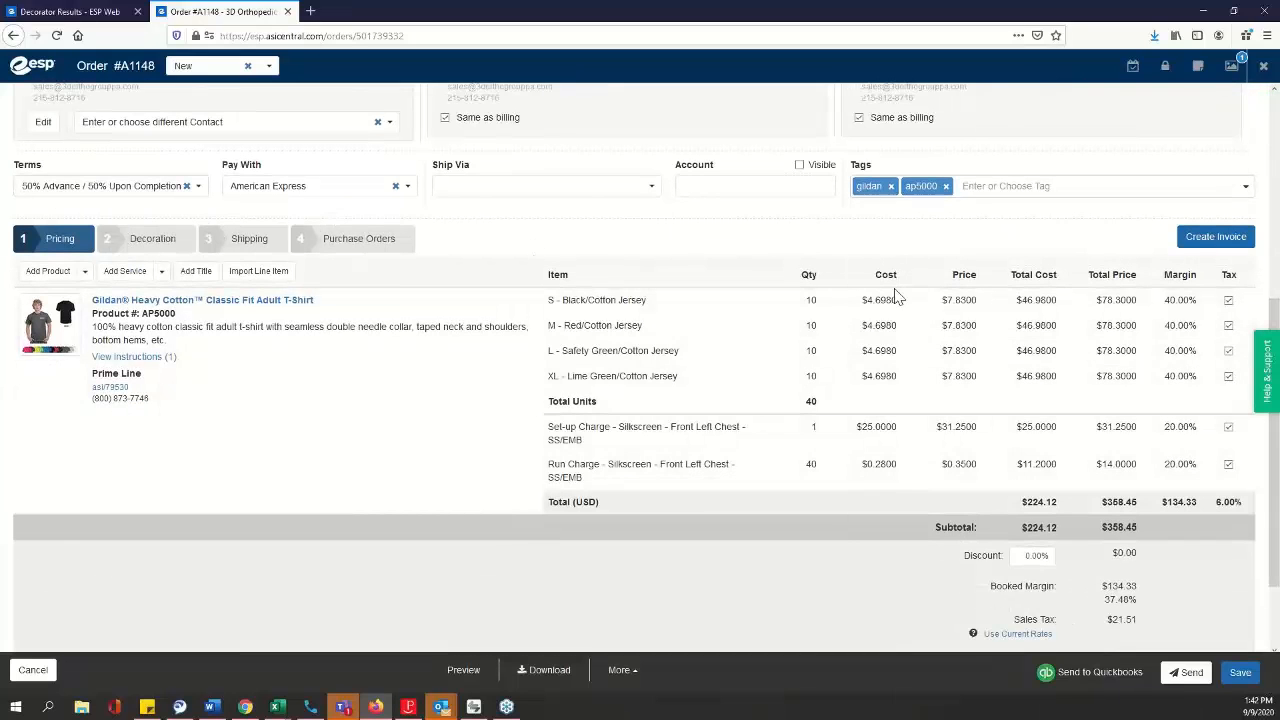
pyautogui.scroll(-2, 983, 323)
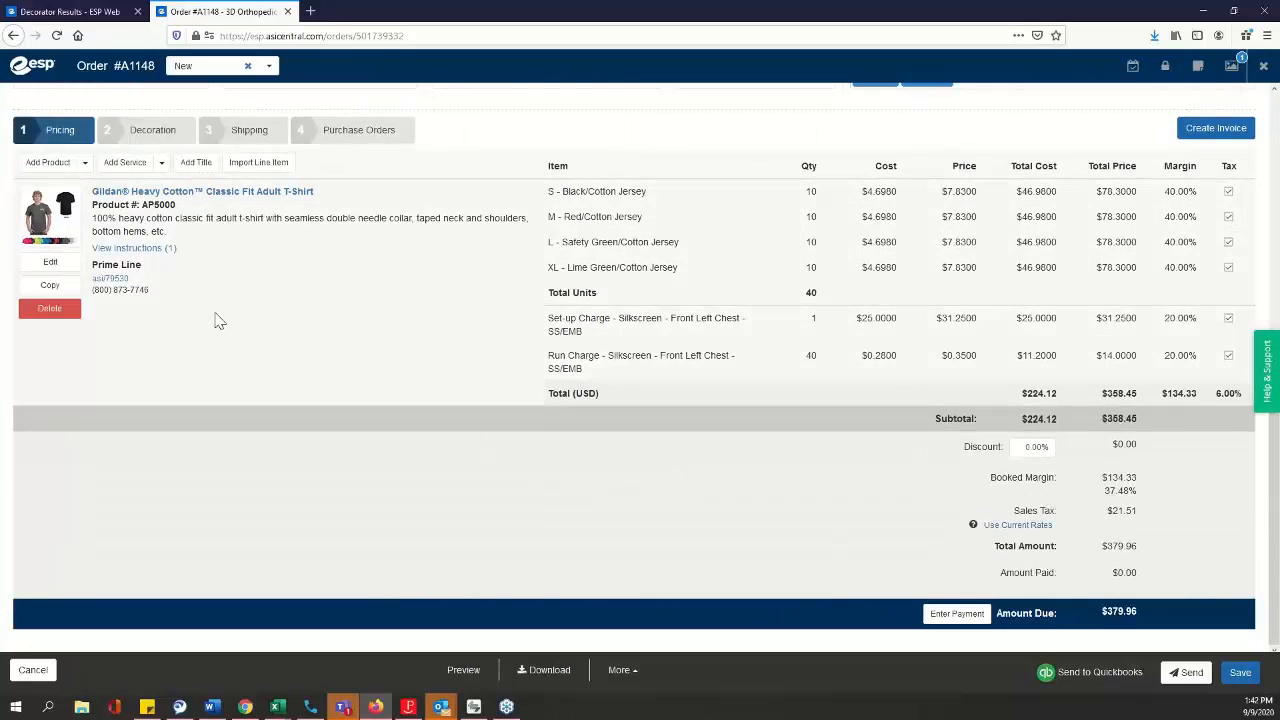
pyautogui.scroll(2, 1014, 437)
pyautogui.scroll(-2, 1080, 480)
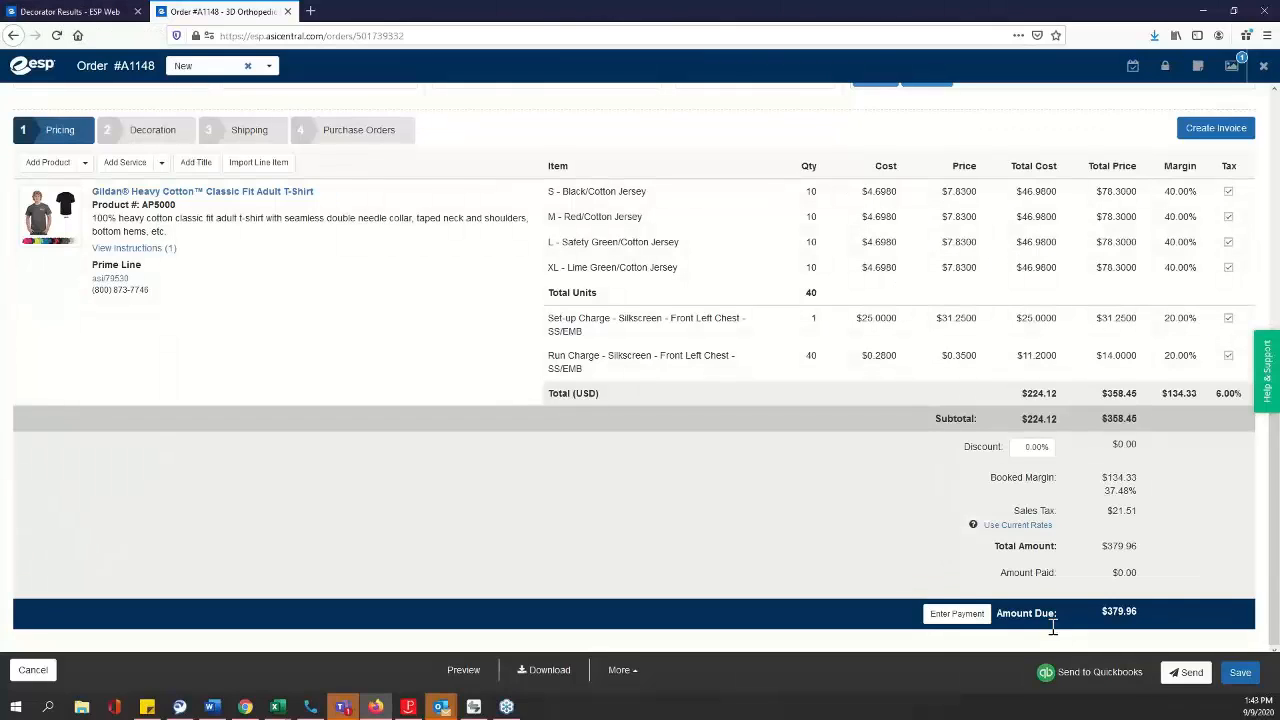
# Step: Record a partial payment of 189.98 USD by American Express, enter its transaction number, and save it
pyautogui.click(957, 617)
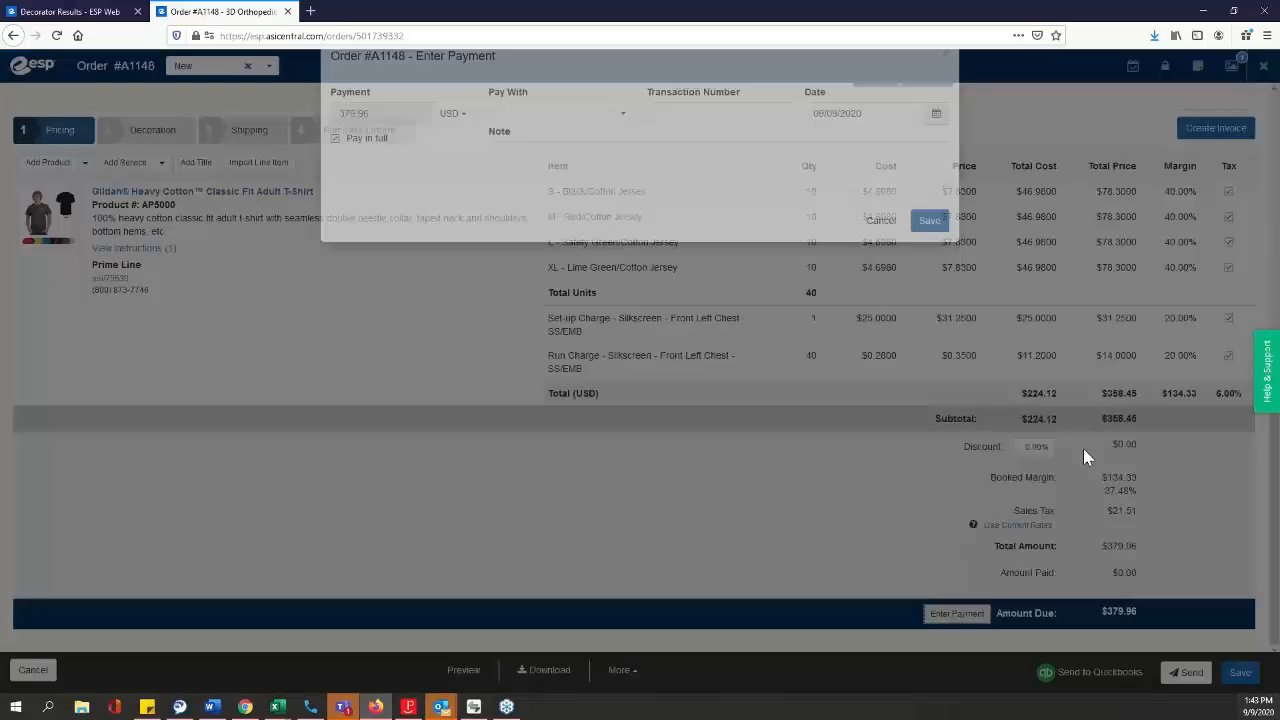
pyautogui.click(335, 171)
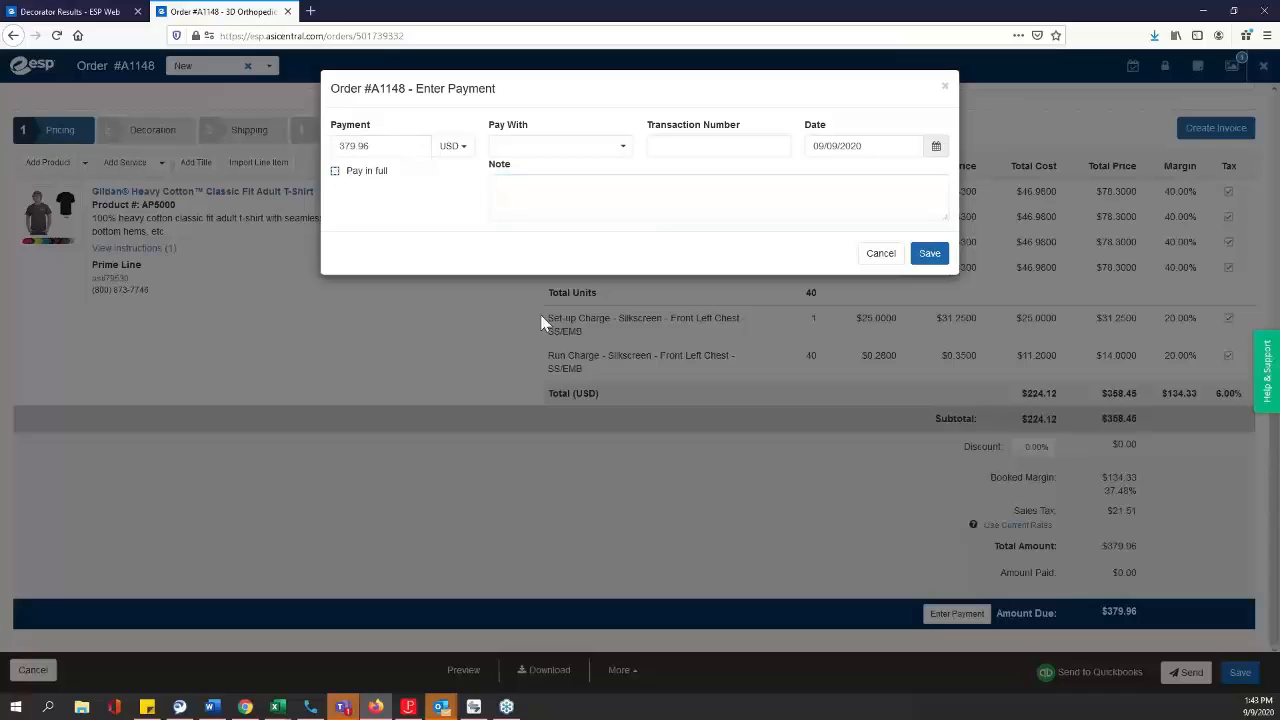
pyautogui.click(377, 146)
pyautogui.moveTo(381, 146); pyautogui.dragTo(327, 146)
pyautogui.write('189')
pyautogui.click(571, 146)
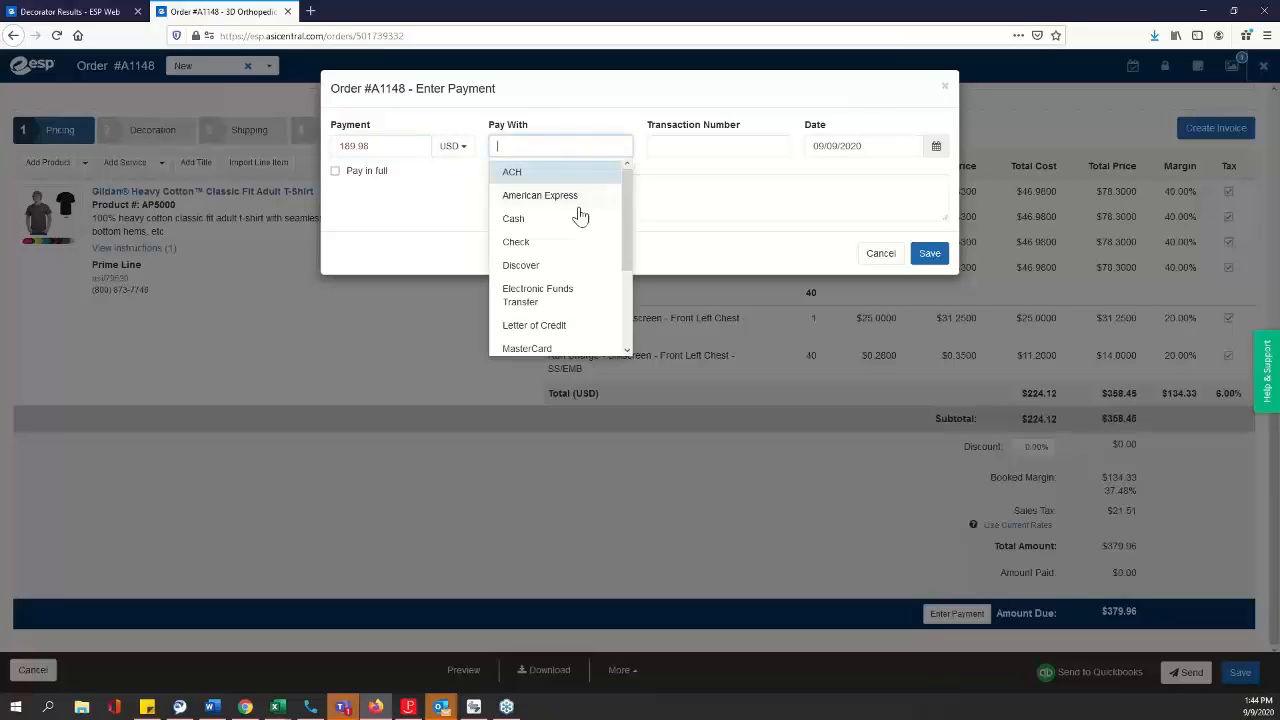
pyautogui.click(578, 197)
pyautogui.click(703, 146)
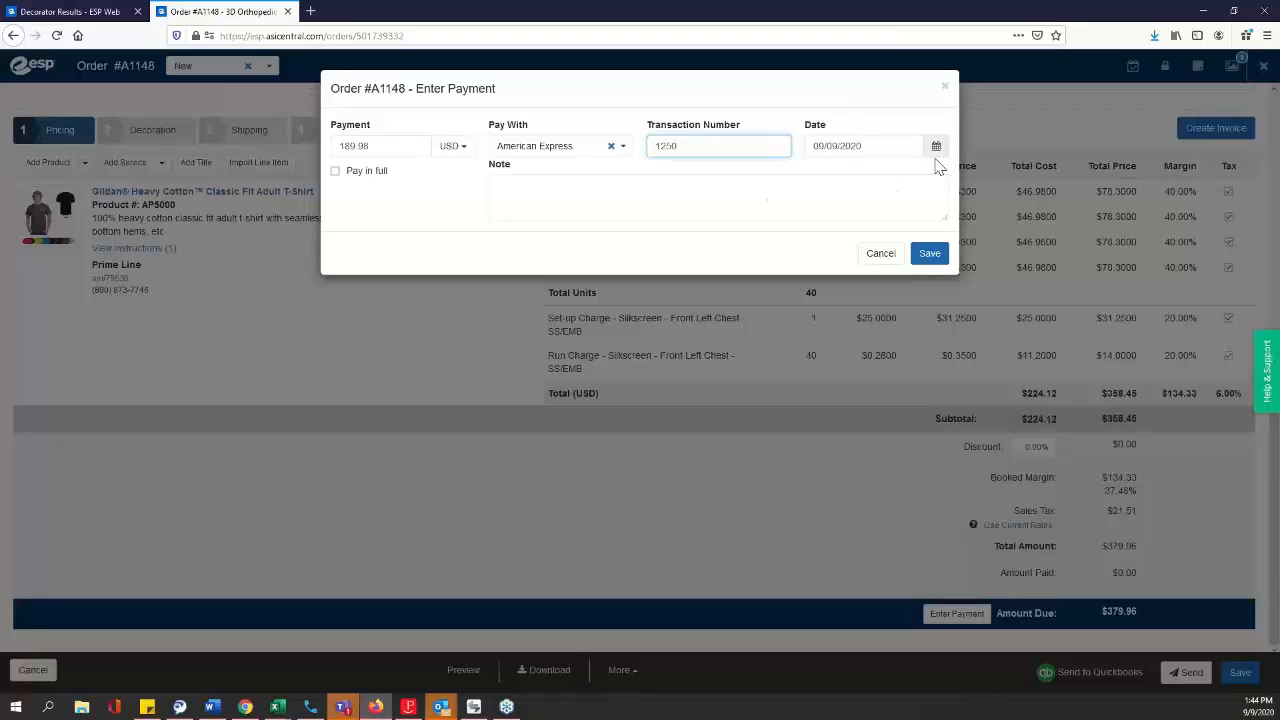
pyautogui.click(926, 258)
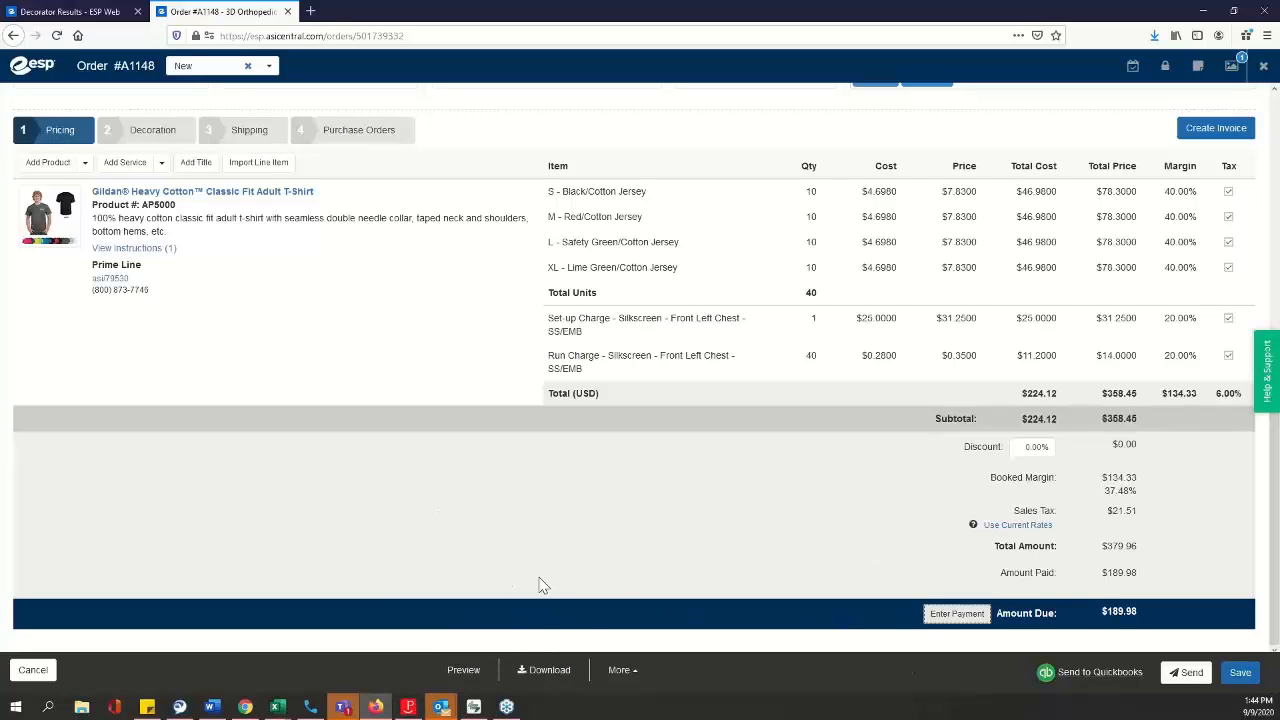
# Step: Compare the previewable document types, preview the purchase order for Prime Line, and review its line items and decoration details
pyautogui.click(465, 673)
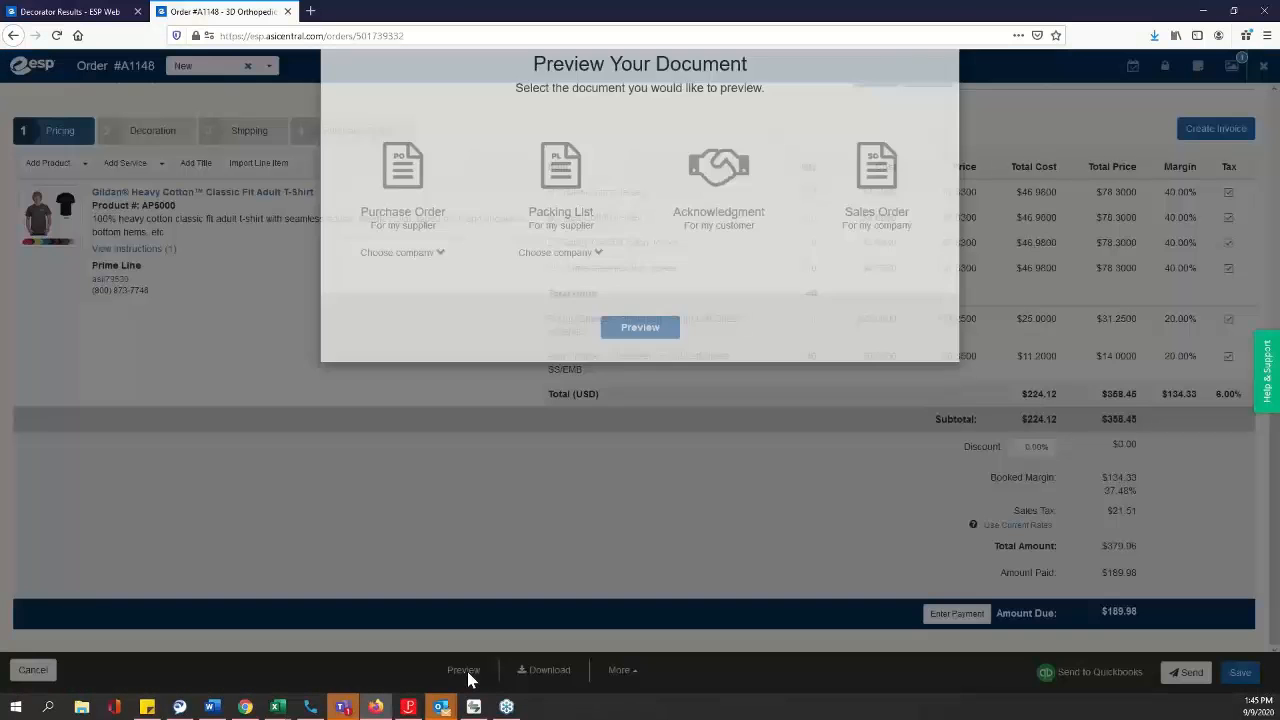
pyautogui.moveTo(399, 268)
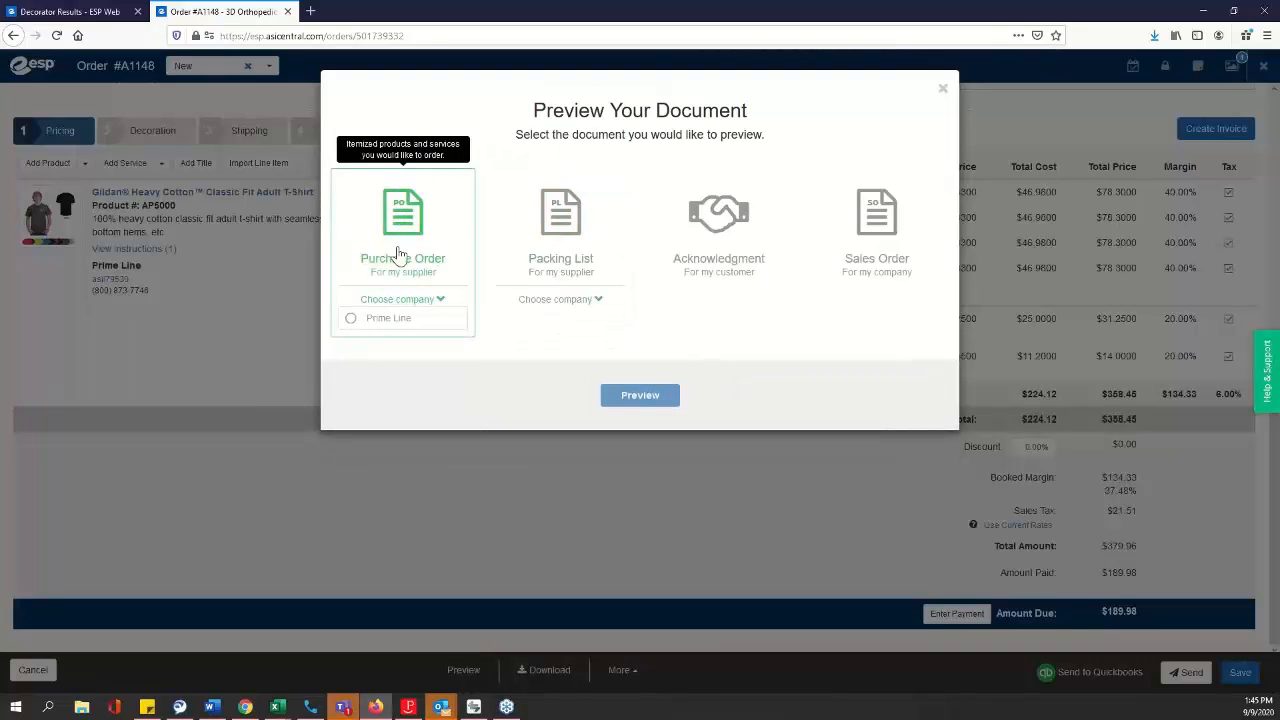
pyautogui.moveTo(565, 232)
pyautogui.click(870, 240)
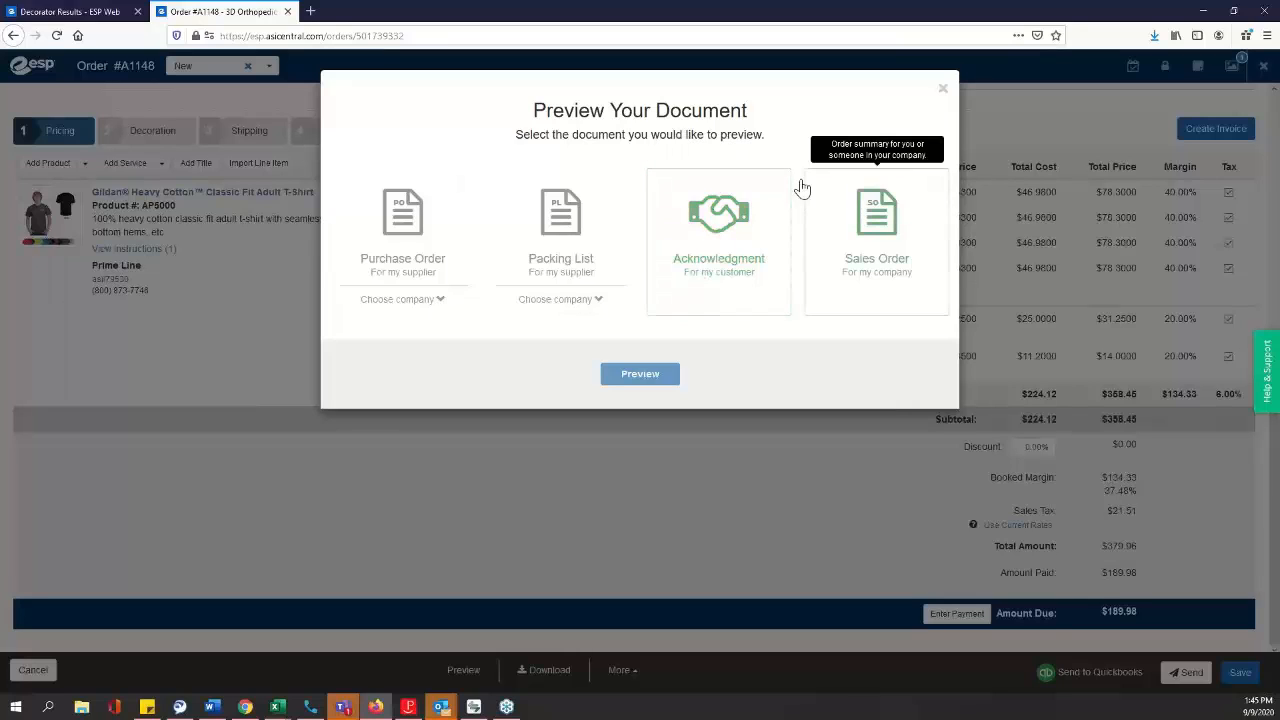
pyautogui.click(572, 240)
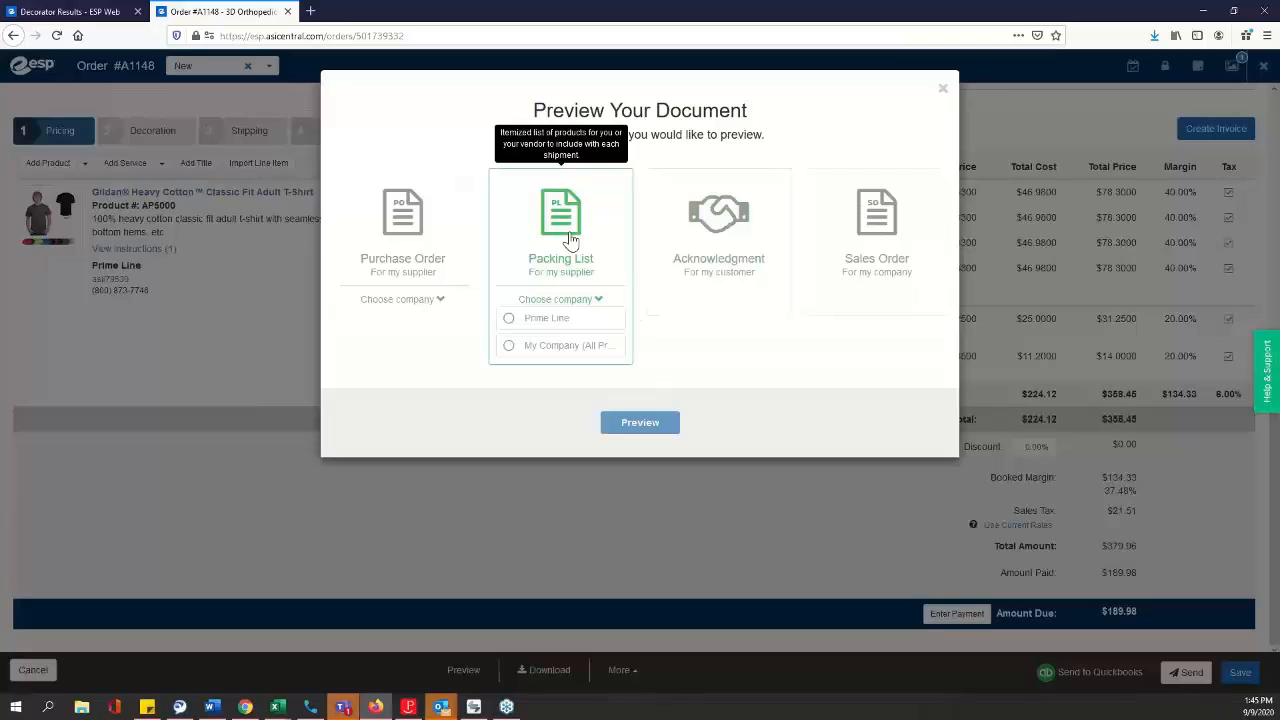
pyautogui.click(423, 246)
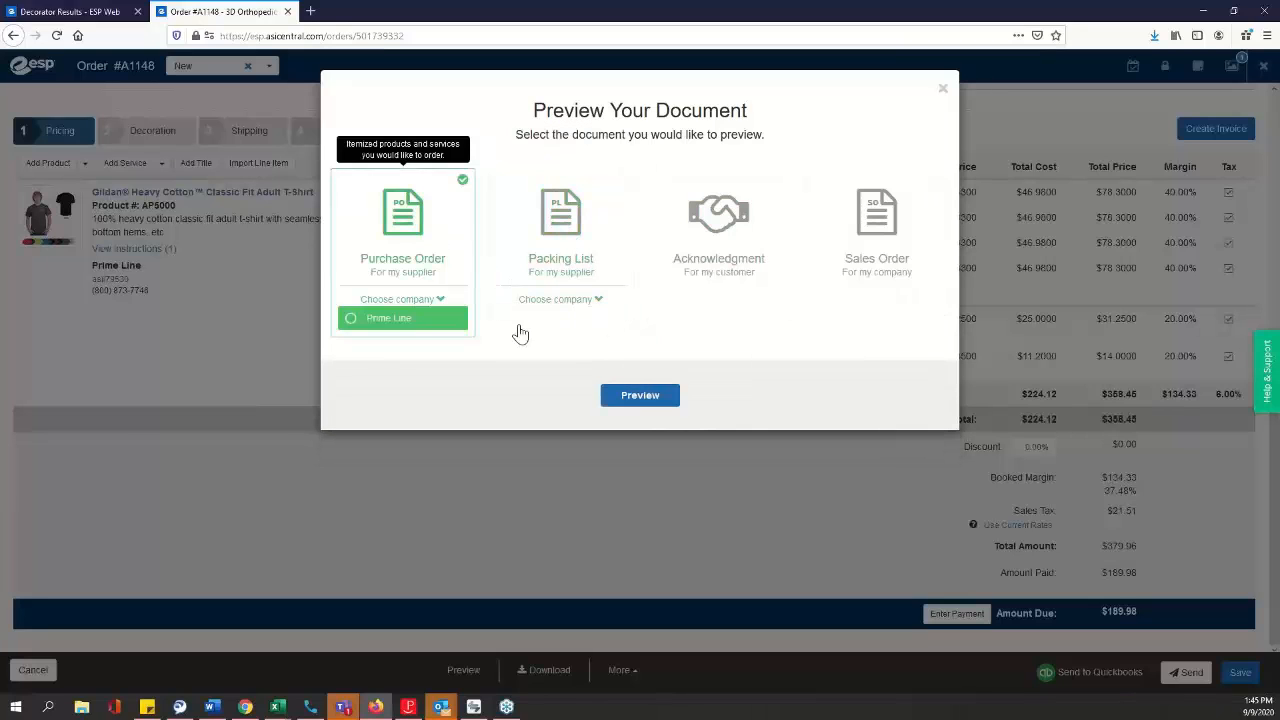
pyautogui.click(638, 395)
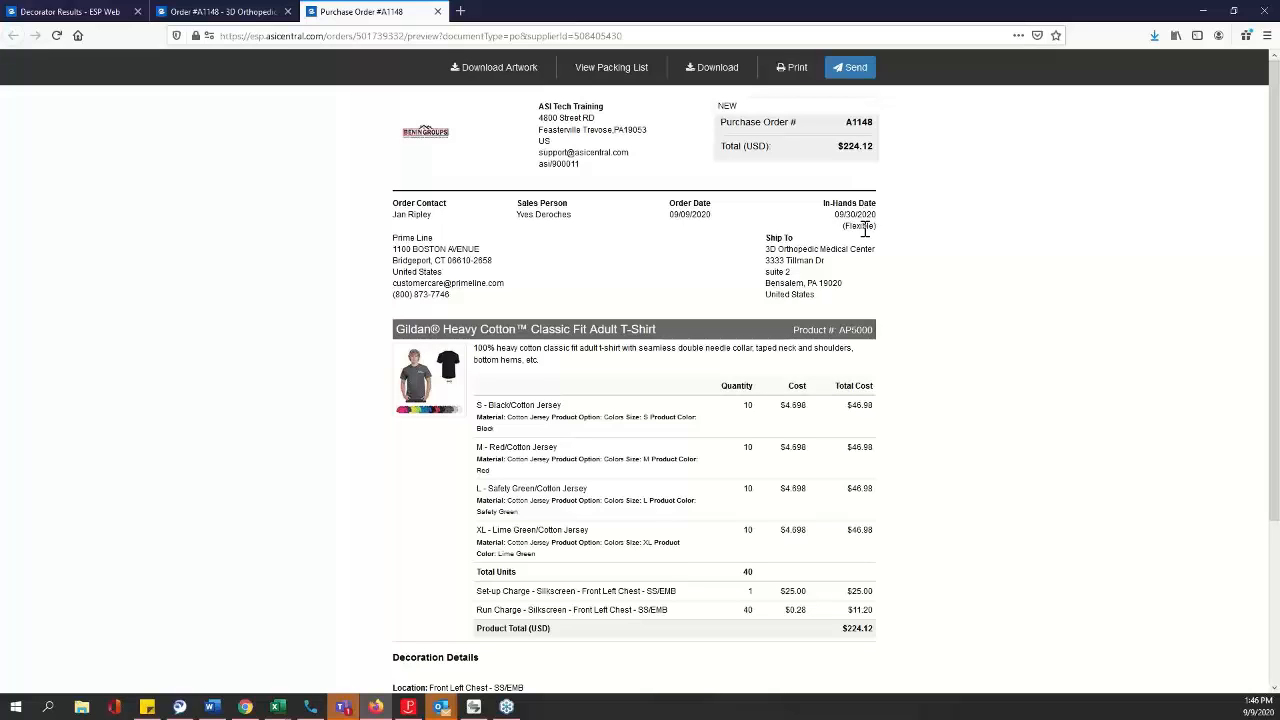
pyautogui.scroll(-3, 677, 363)
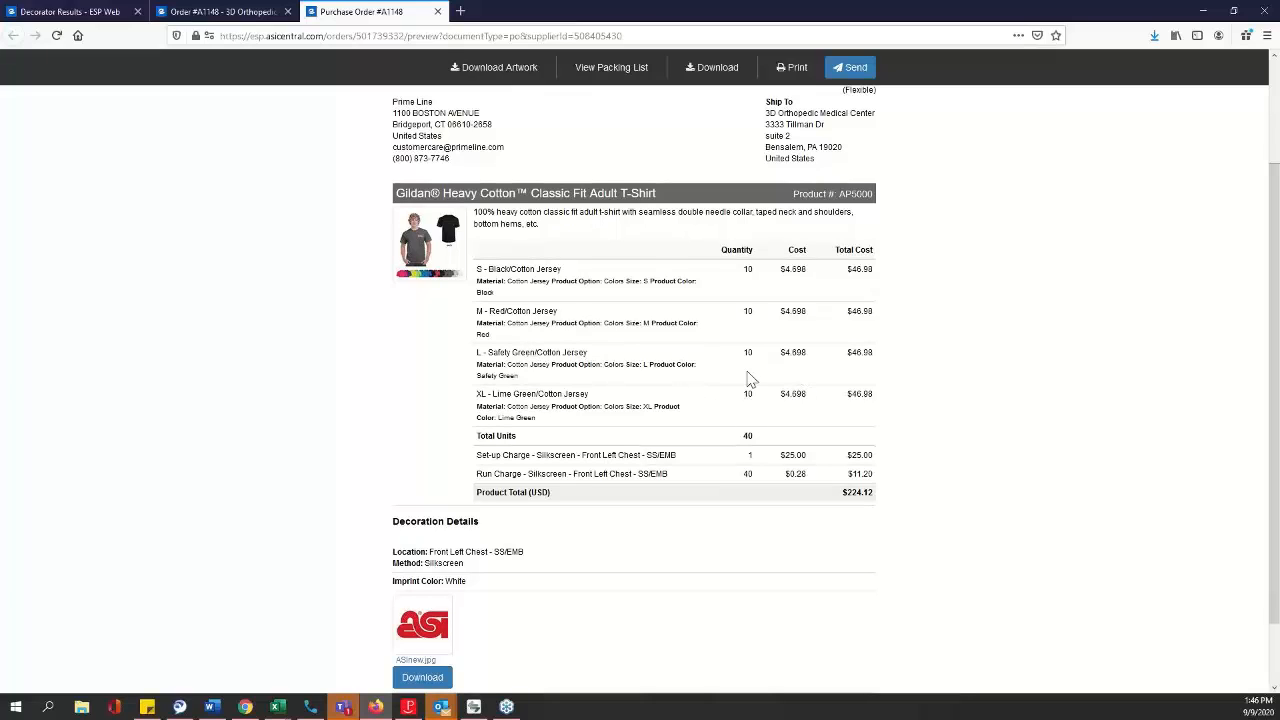
# Step: Review the purchase order's header, line items, artwork, instructions and document options, and close its preview
pyautogui.scroll(3, 760, 417)
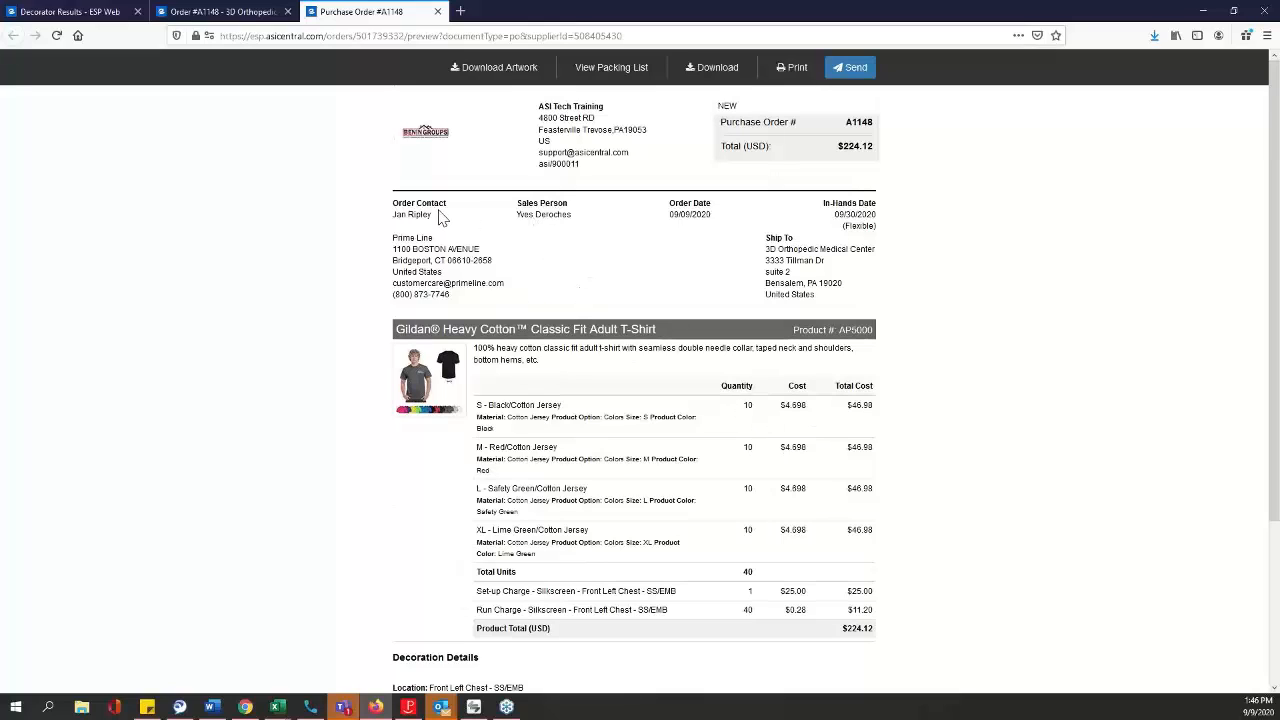
pyautogui.scroll(-3, 612, 330)
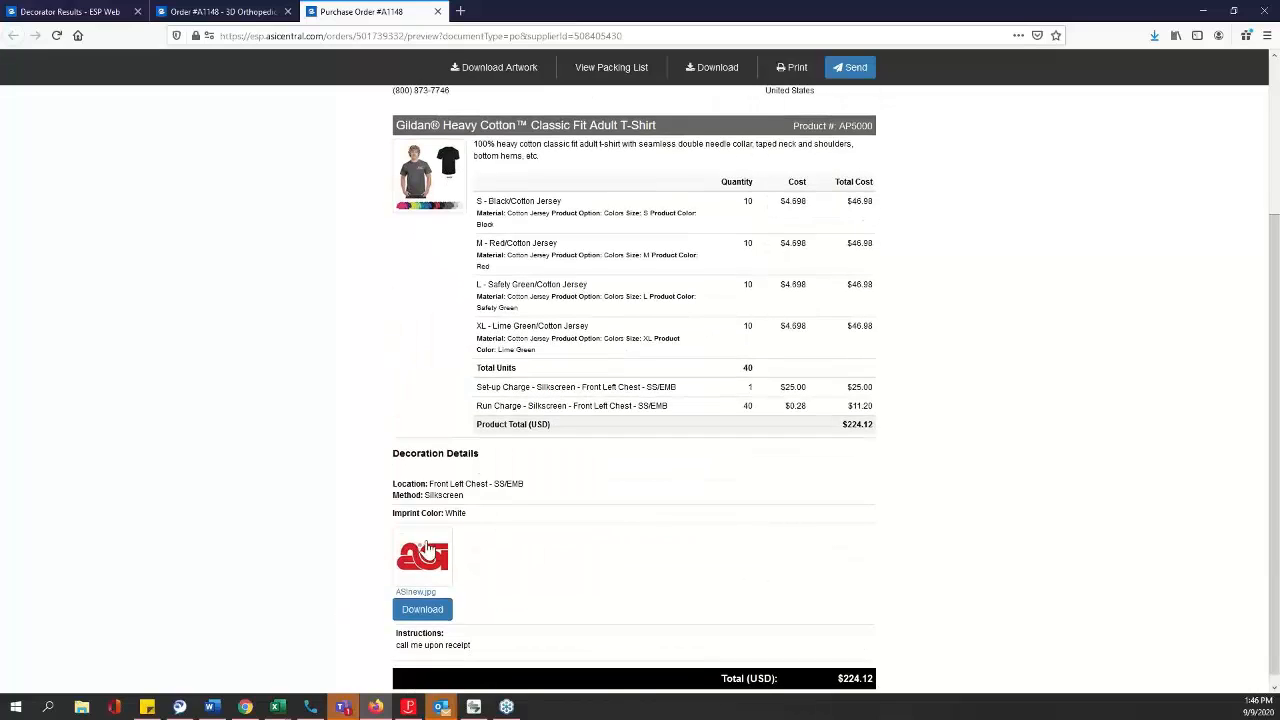
pyautogui.scroll(-1, 471, 510)
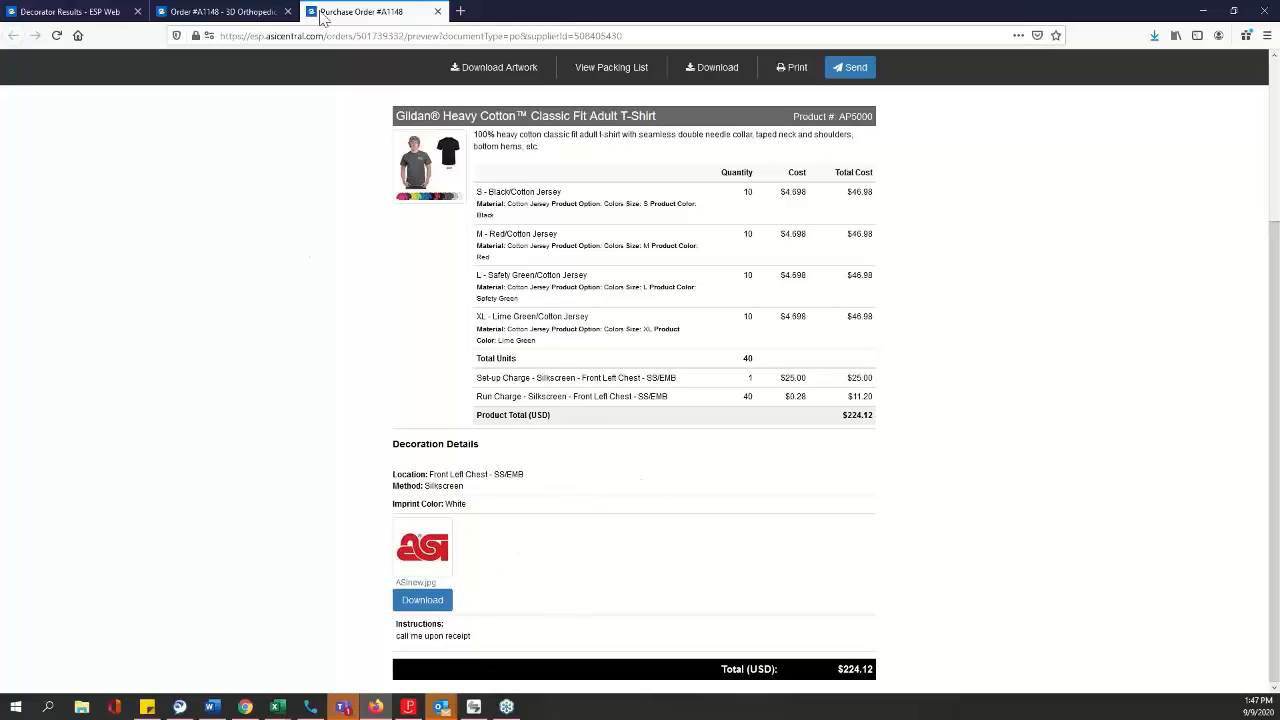
pyautogui.click(215, 12)
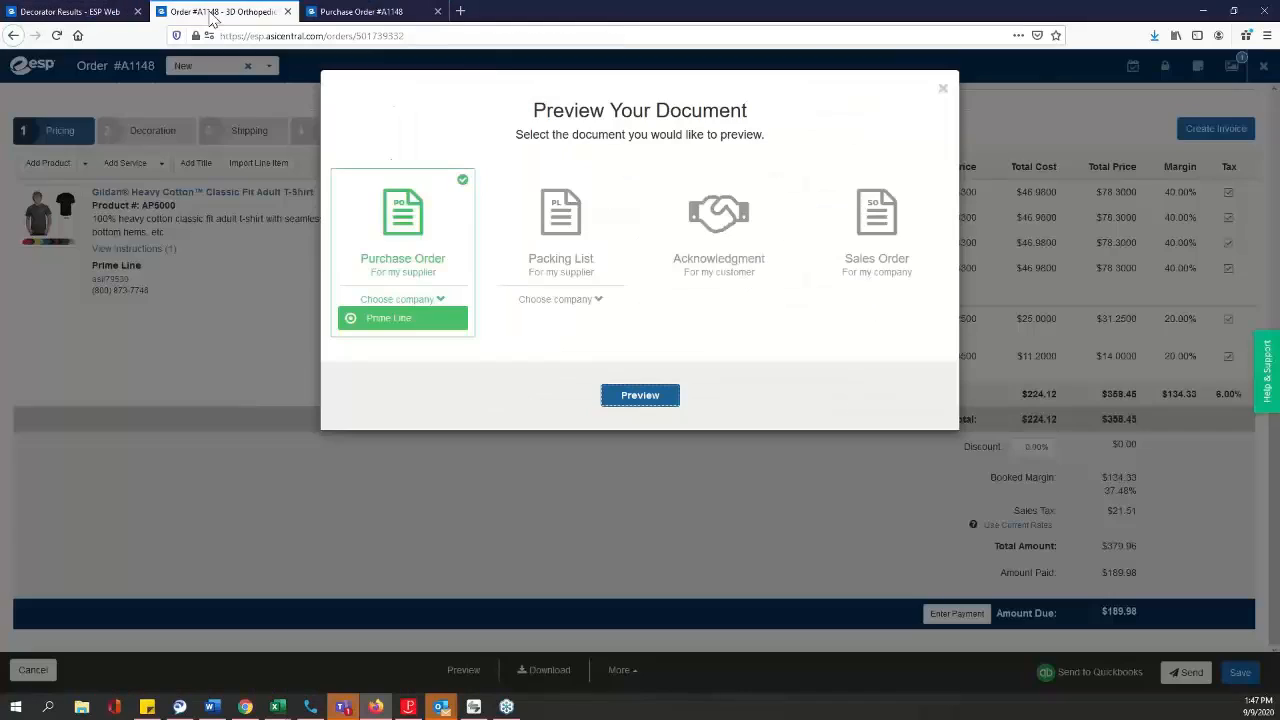
pyautogui.click(400, 11)
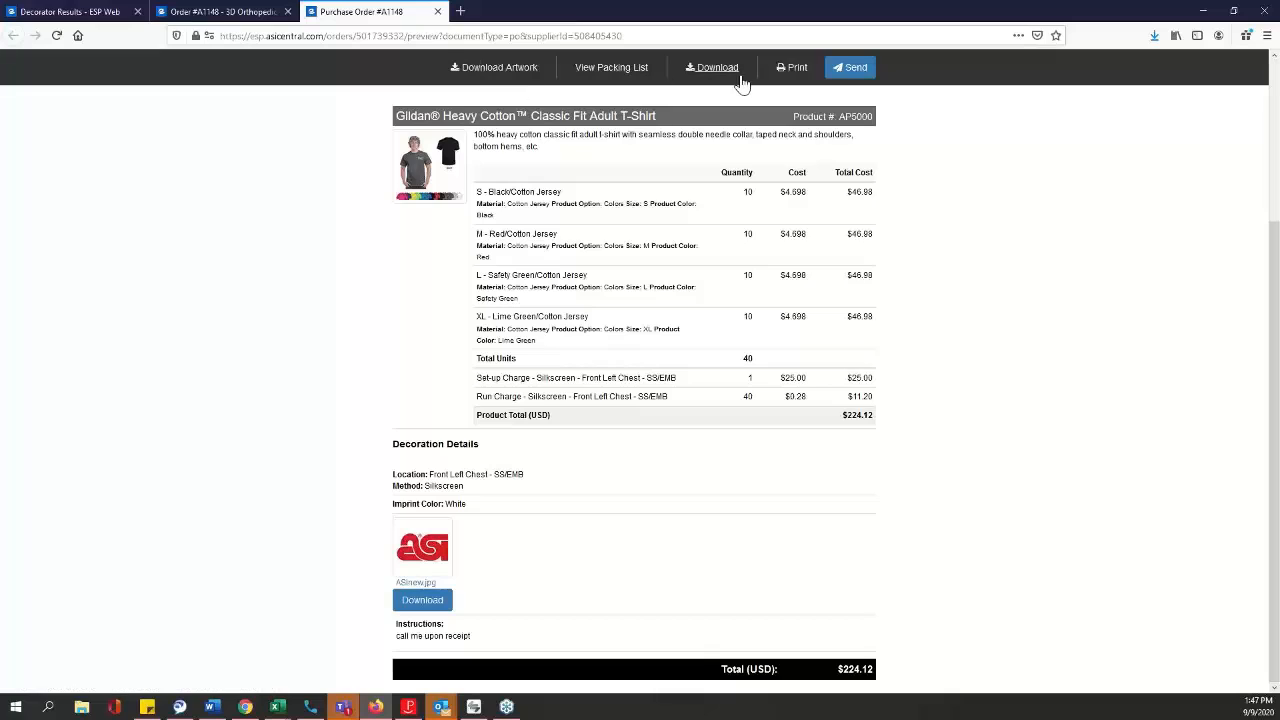
pyautogui.scroll(3, 752, 262)
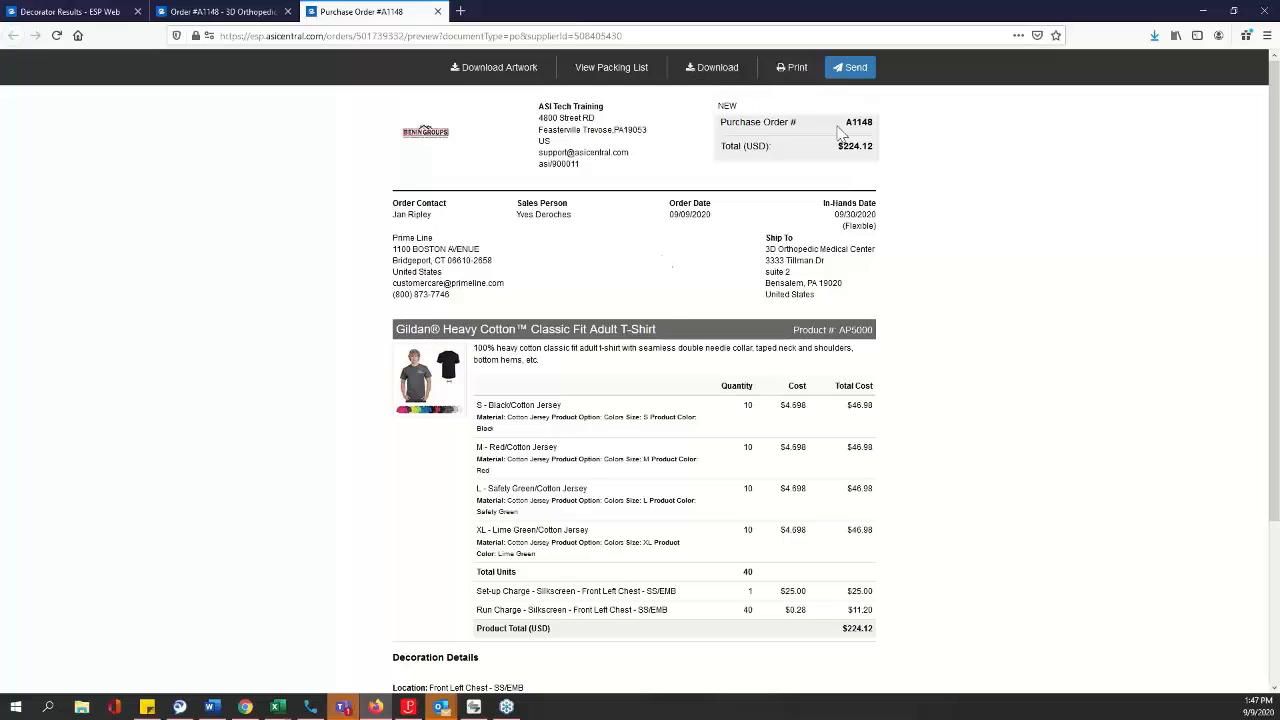
pyautogui.scroll(-4, 665, 300)
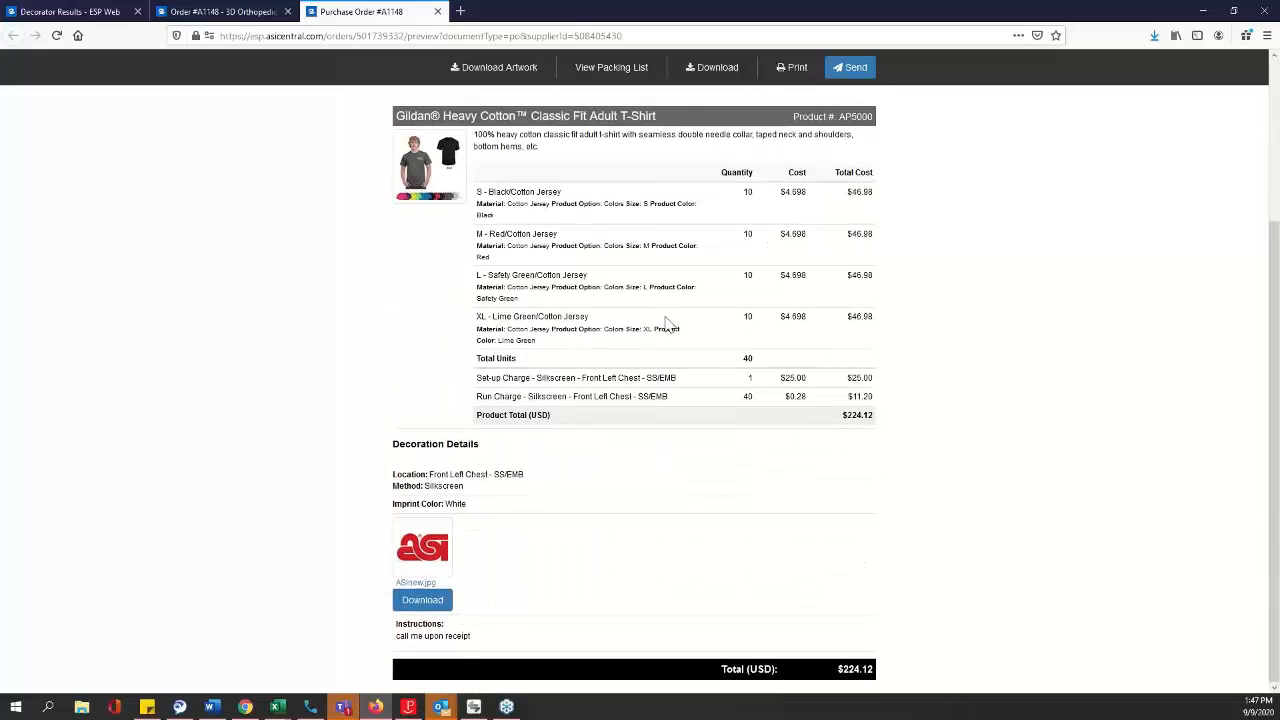
pyautogui.click(437, 11)
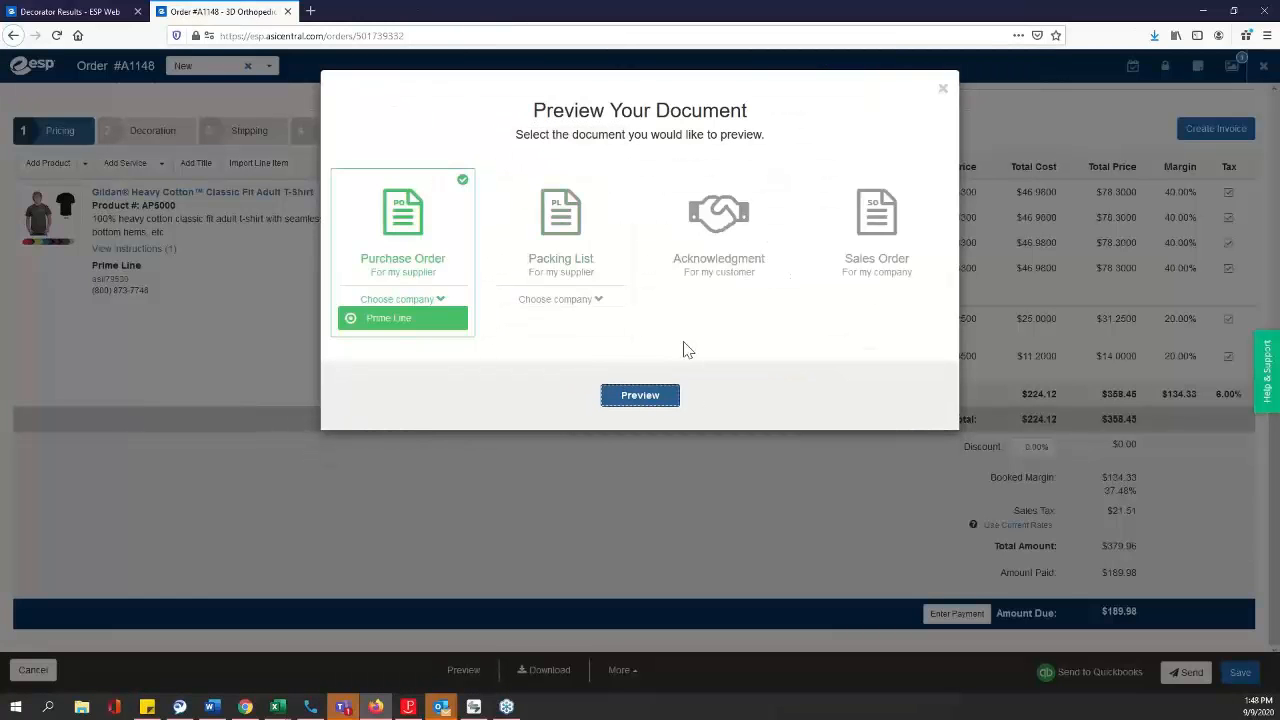
# Step: Preview the customer acknowledgment, review its terms, prices, decoration details and total, and close the preview and document selection
pyautogui.click(735, 235)
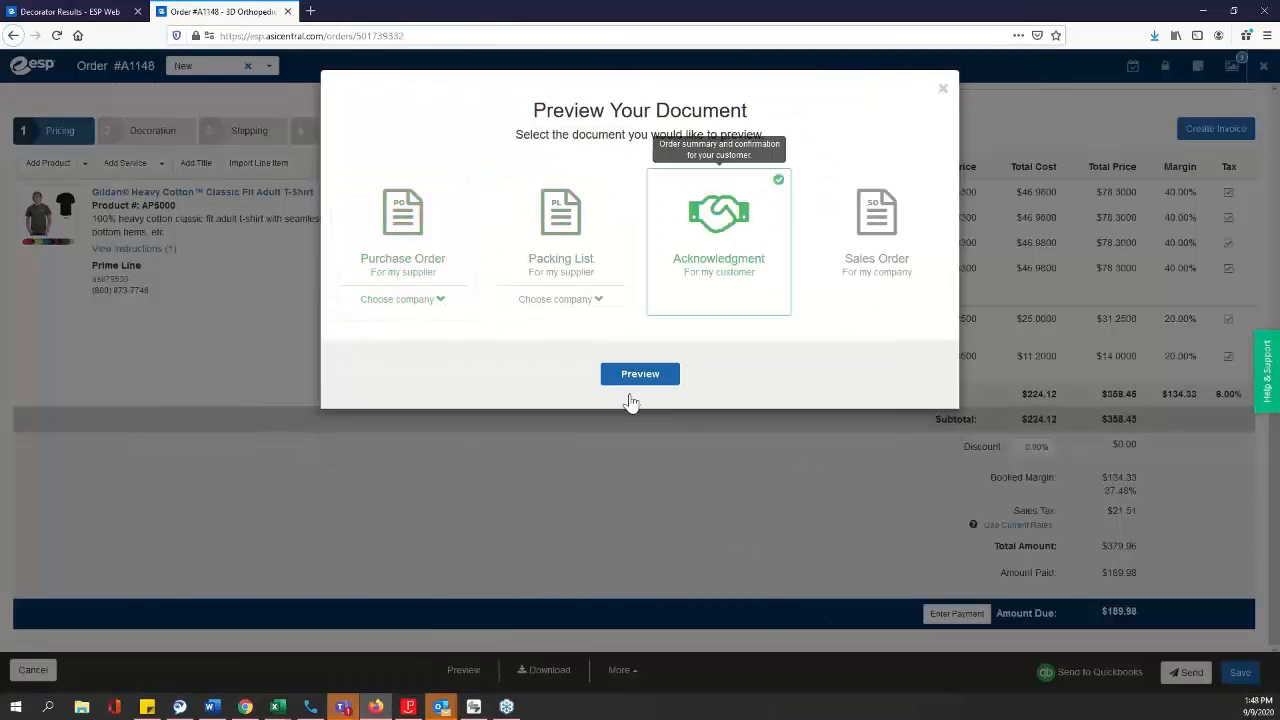
pyautogui.click(648, 384)
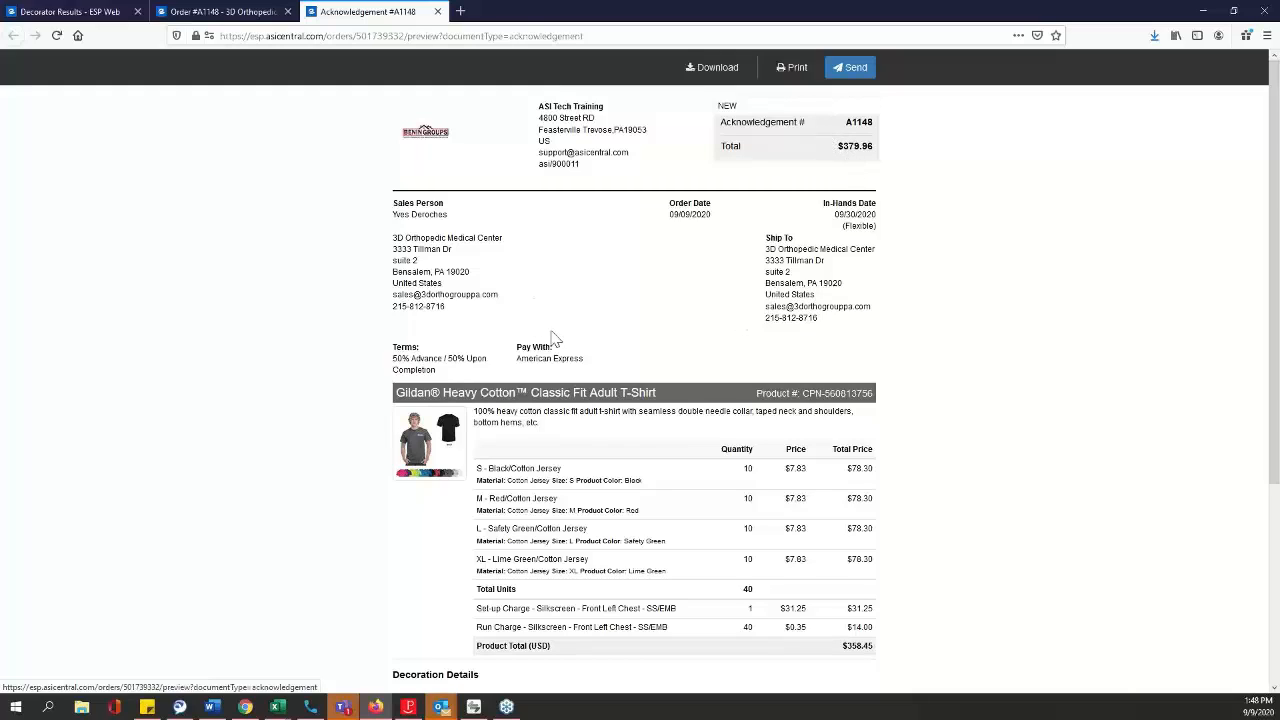
pyautogui.scroll(-5, 616, 400)
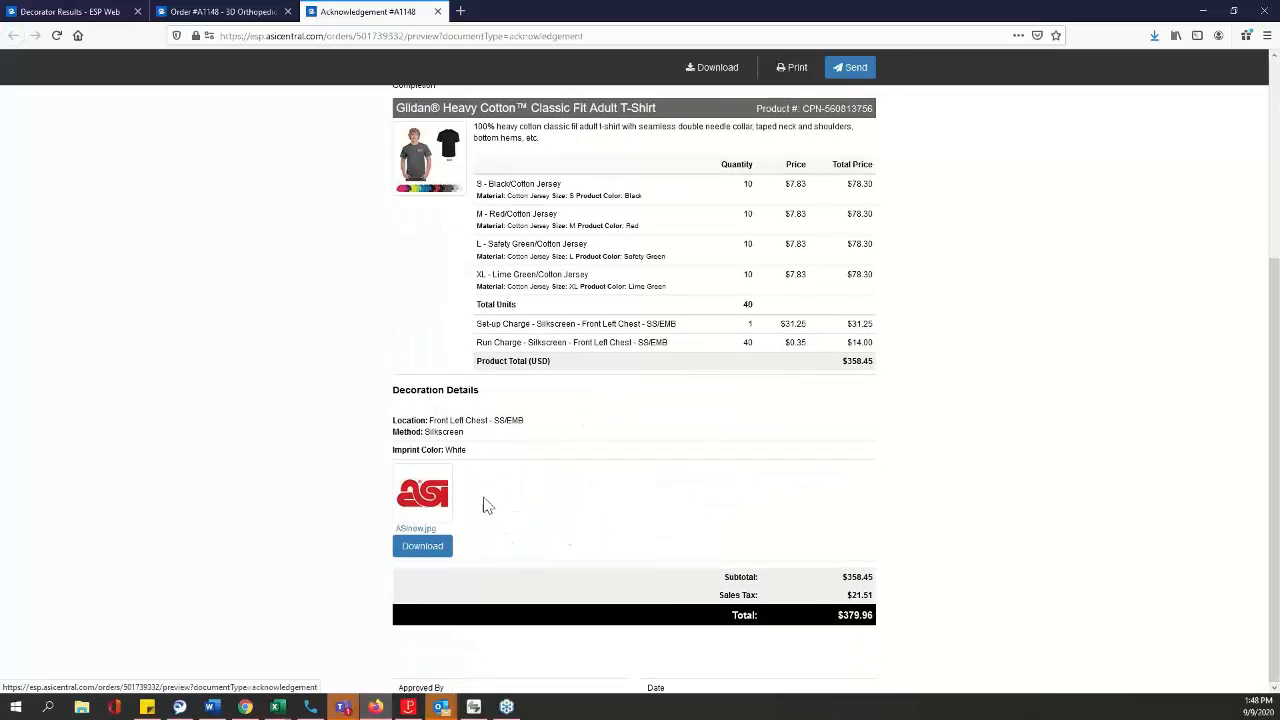
pyautogui.scroll(5, 600, 528)
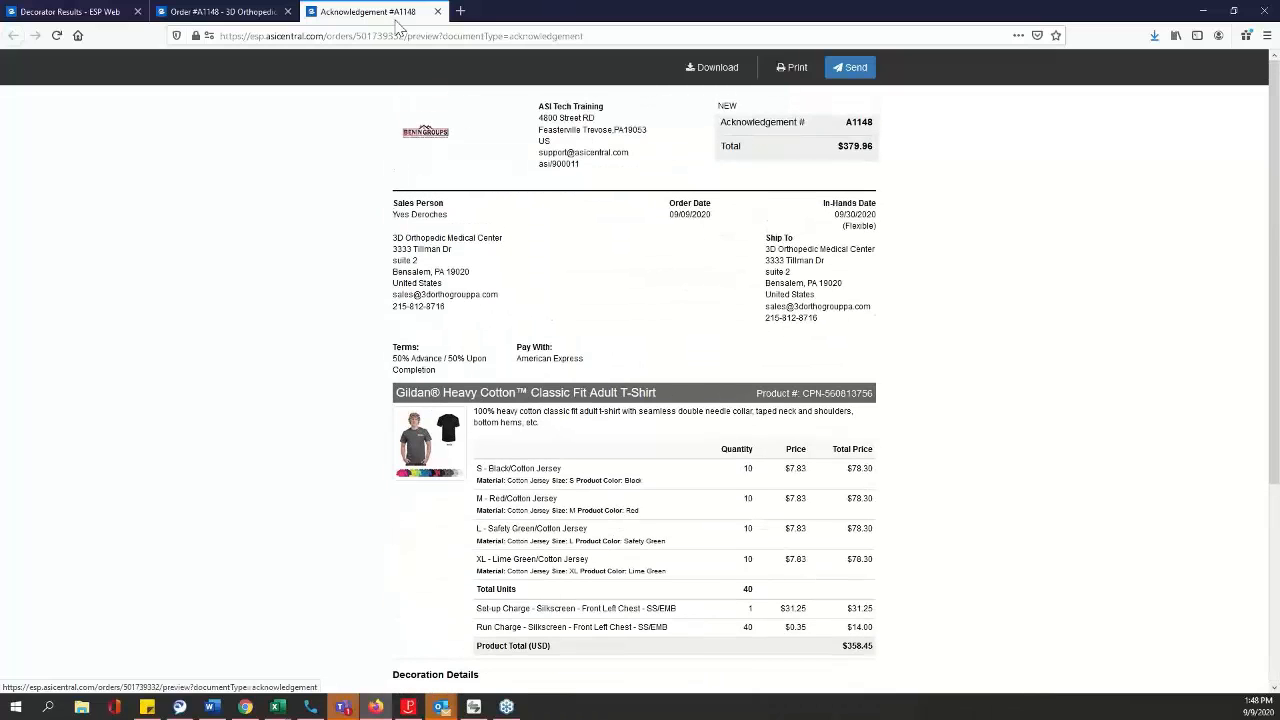
pyautogui.click(438, 12)
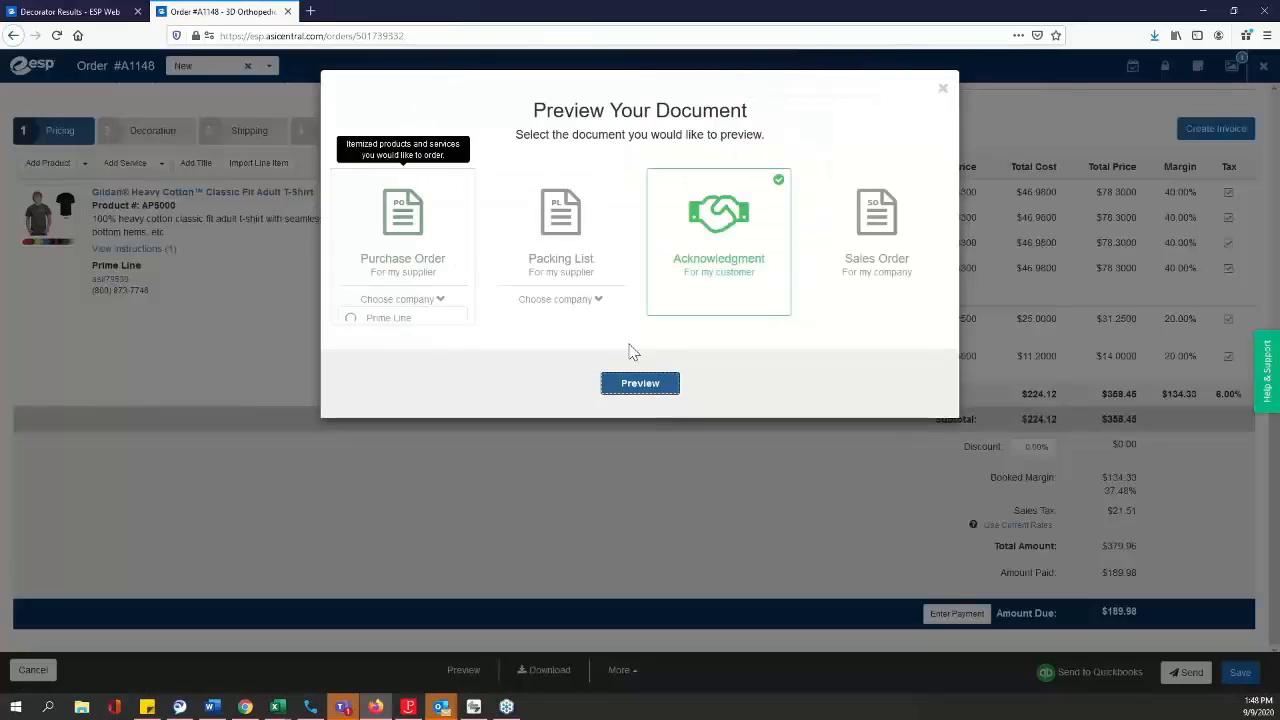
pyautogui.click(943, 92)
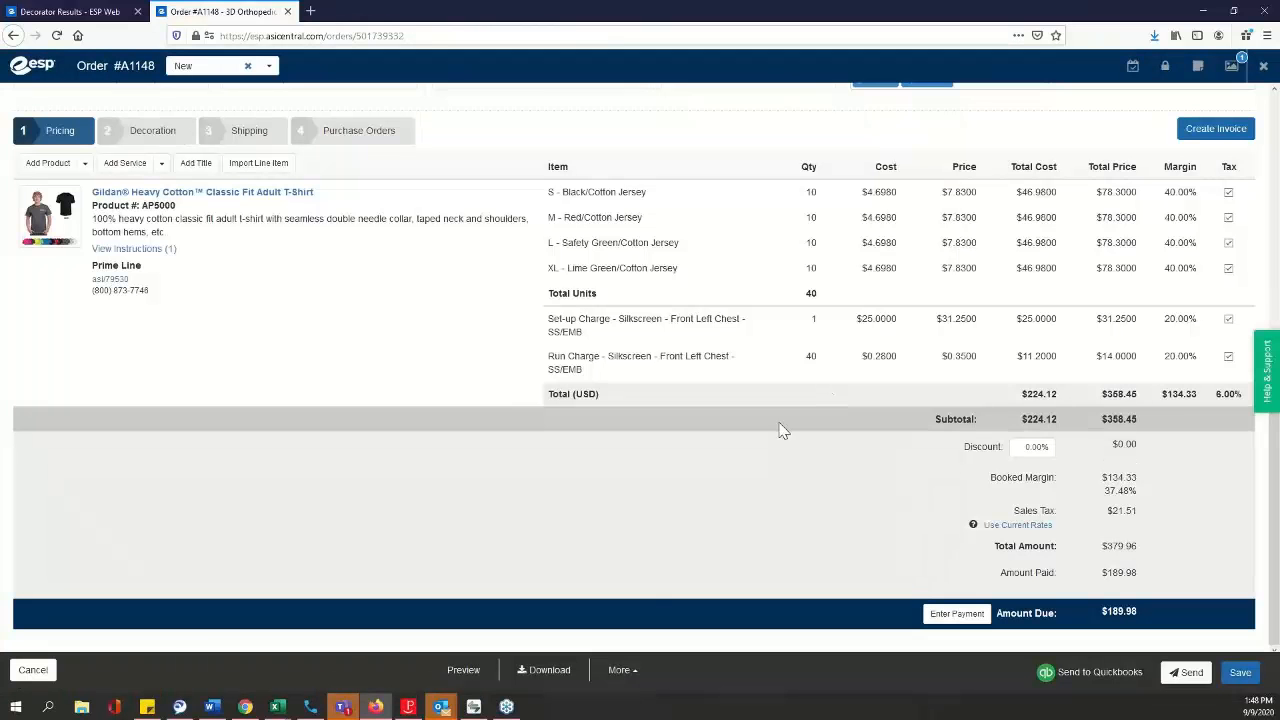
# Step: Check the additional order actions, then prepare the Prime Line purchase order email, review its recipients and message, and close it unsent
pyautogui.click(622, 672)
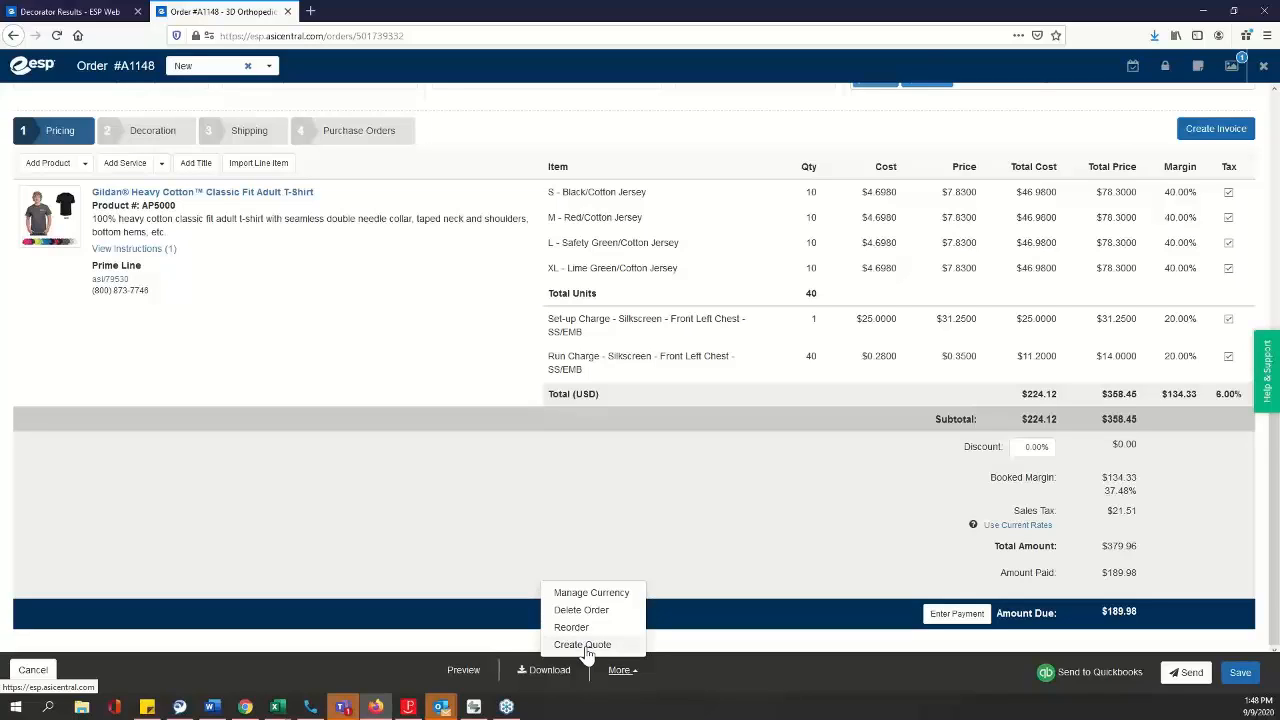
pyautogui.click(688, 494)
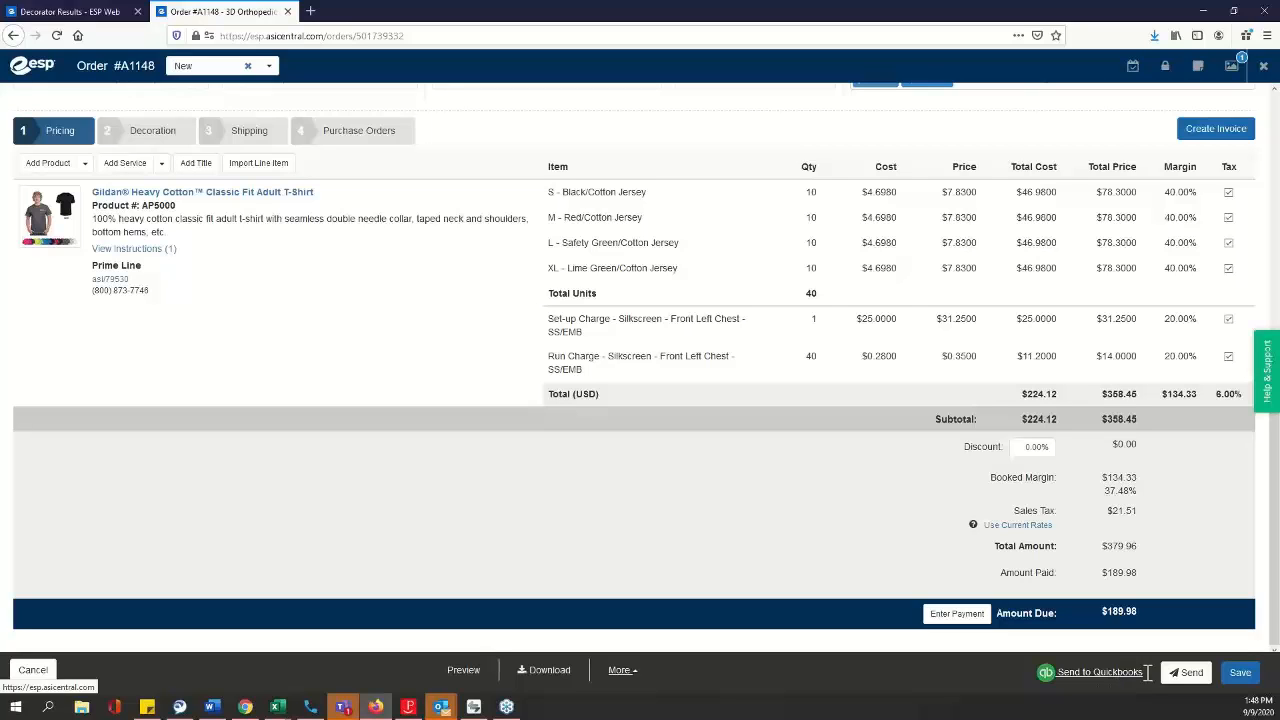
pyautogui.click(1190, 676)
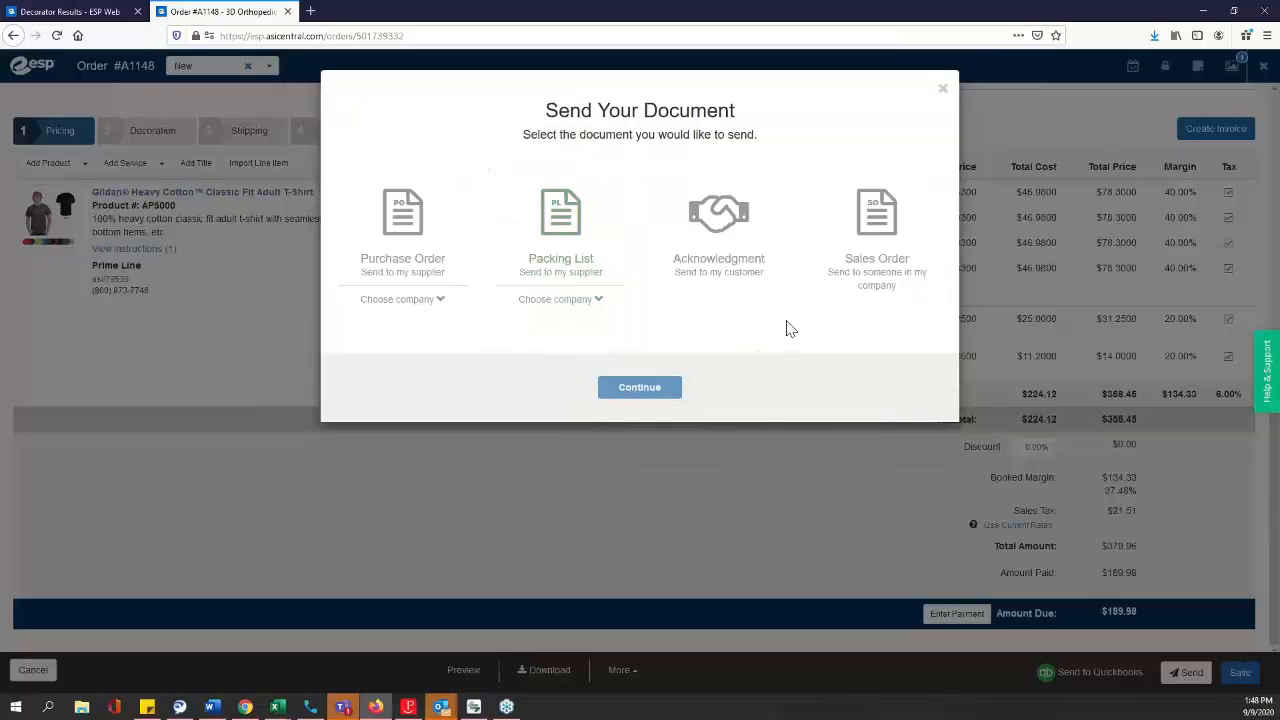
pyautogui.click(401, 262)
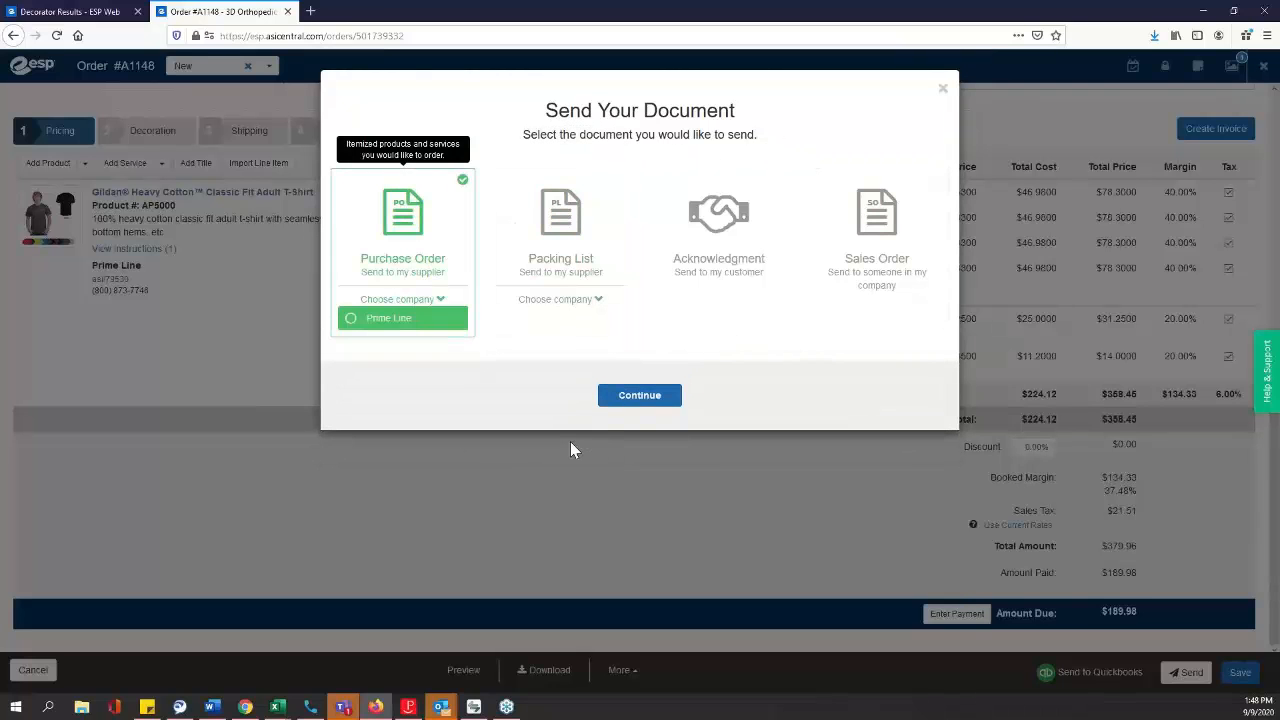
pyautogui.click(648, 400)
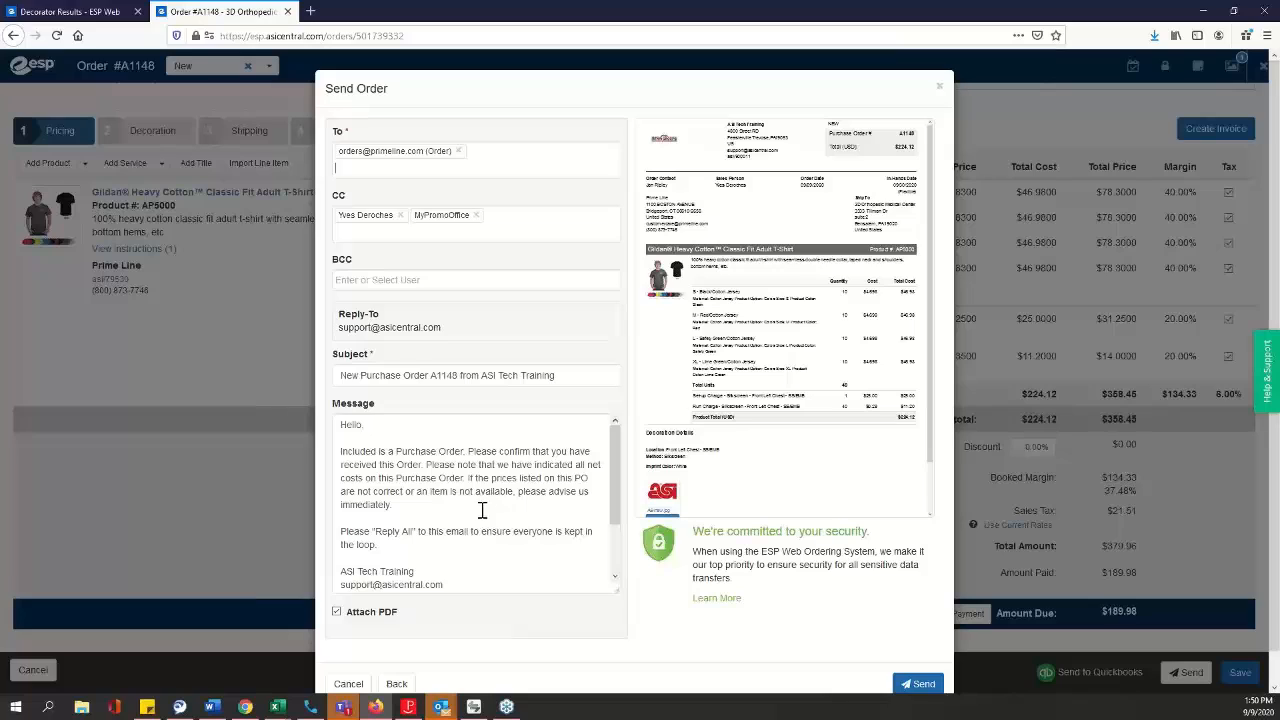
pyautogui.click(480, 470)
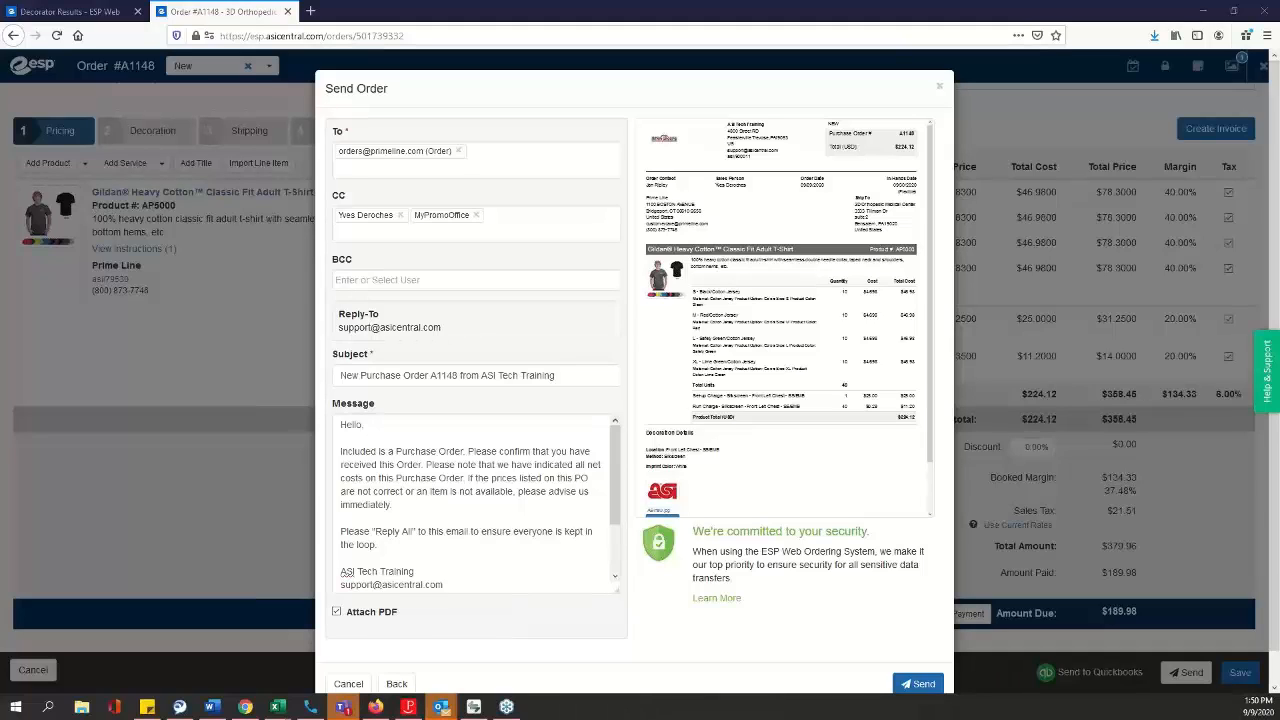
pyautogui.scroll(-3, 543, 531)
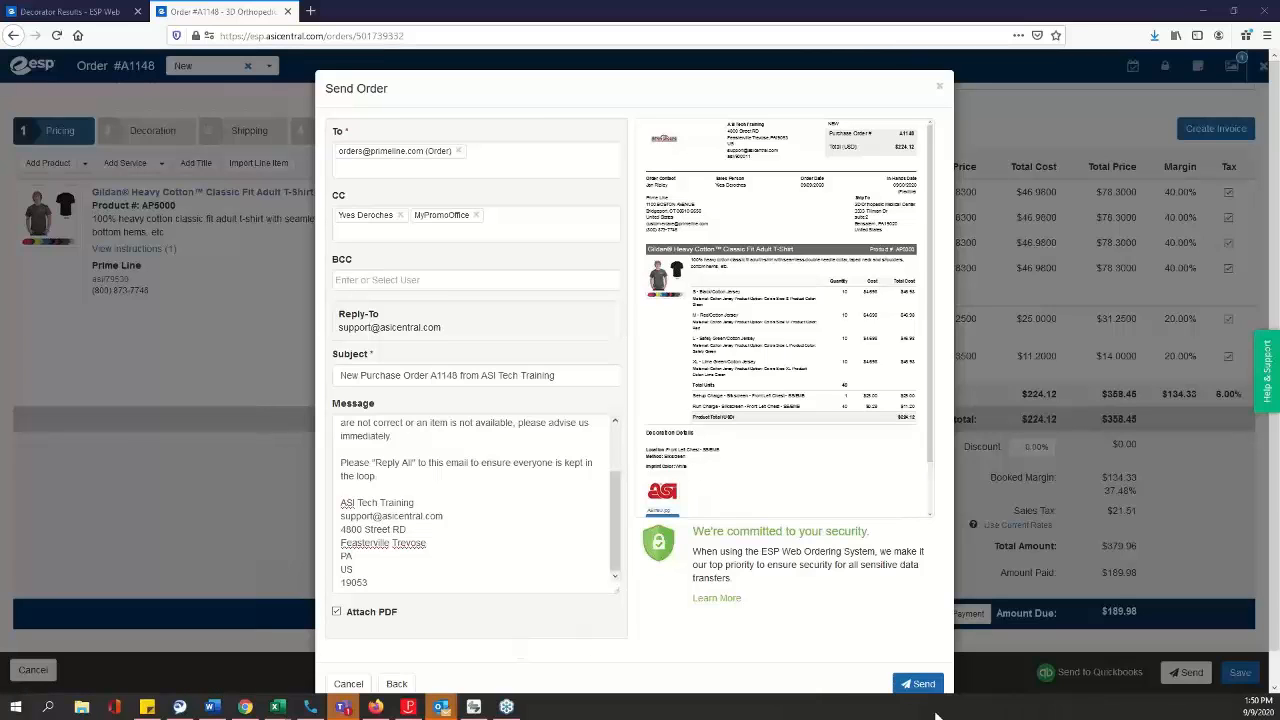
pyautogui.click(938, 90)
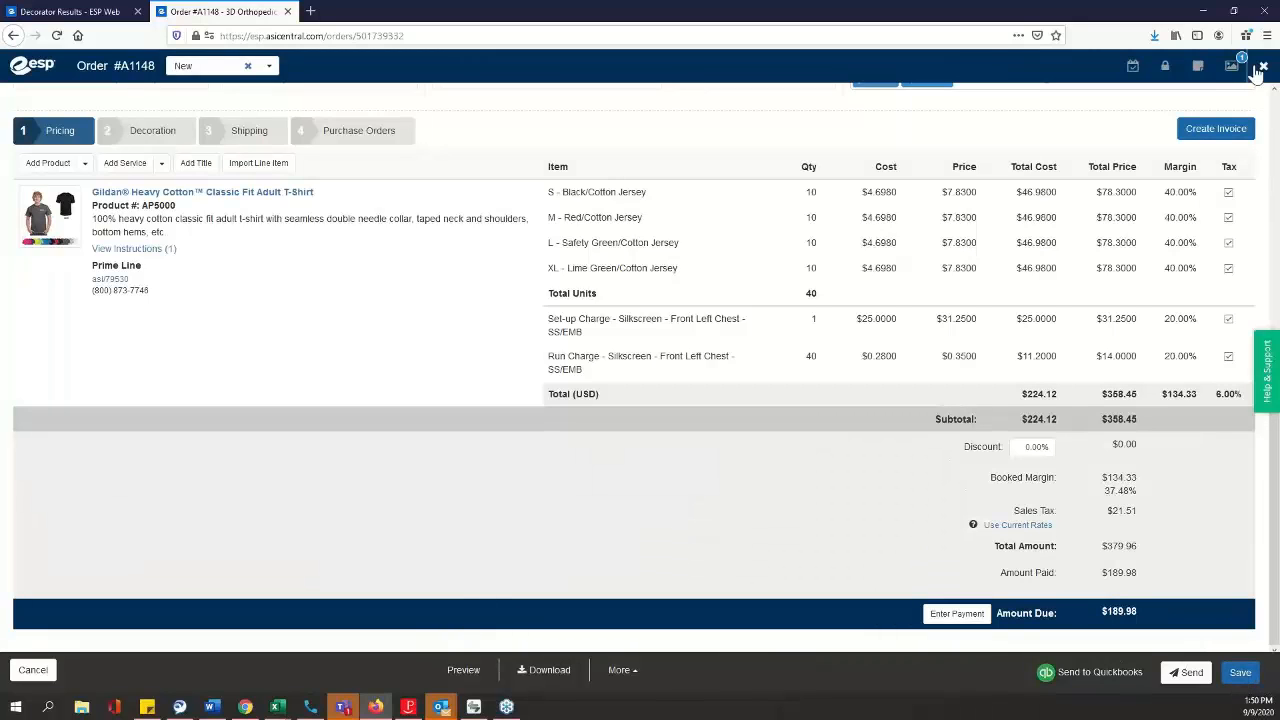
# Step: Close the order and review the list of all emails in the CRM
pyautogui.click(1263, 65)
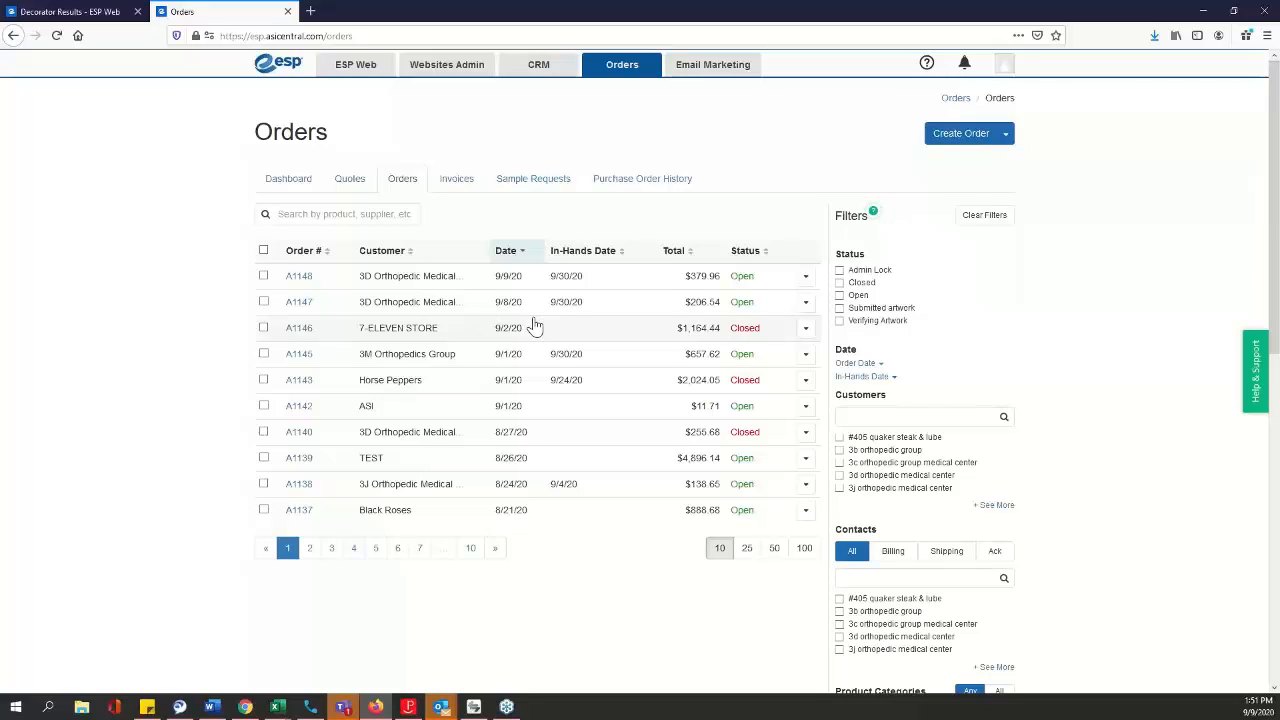
pyautogui.click(540, 68)
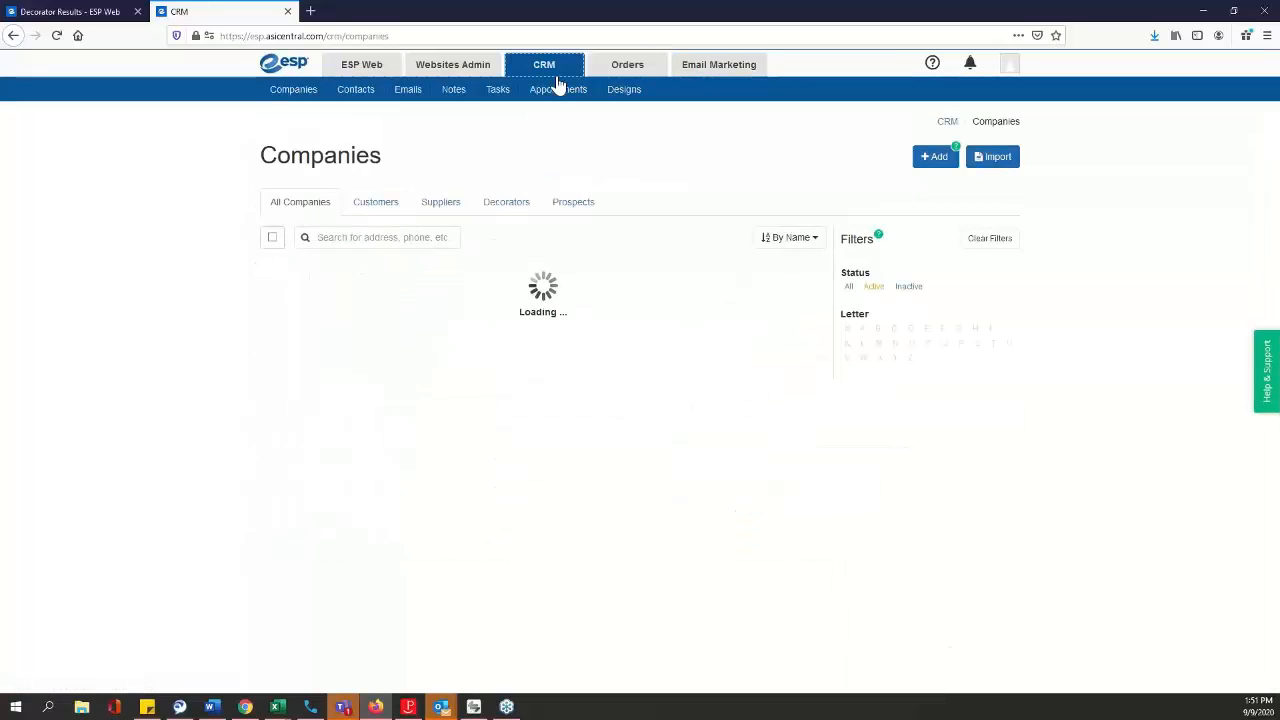
pyautogui.click(411, 96)
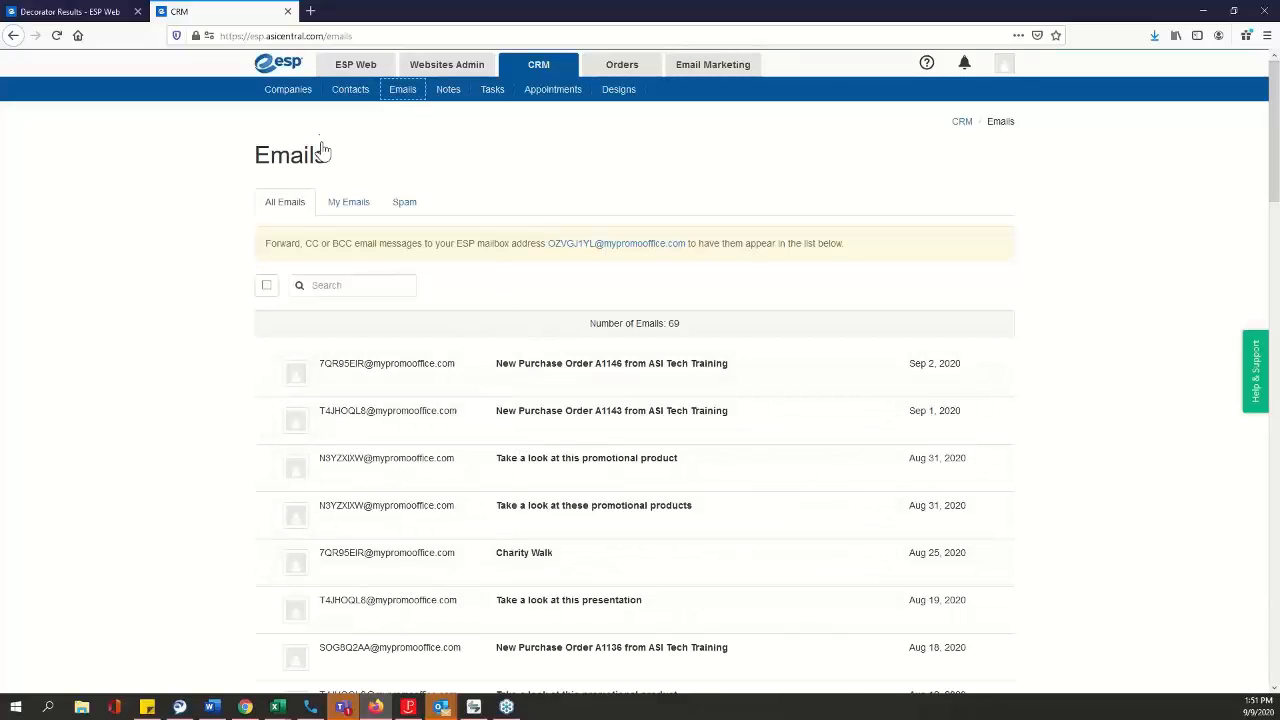
pyautogui.click(283, 206)
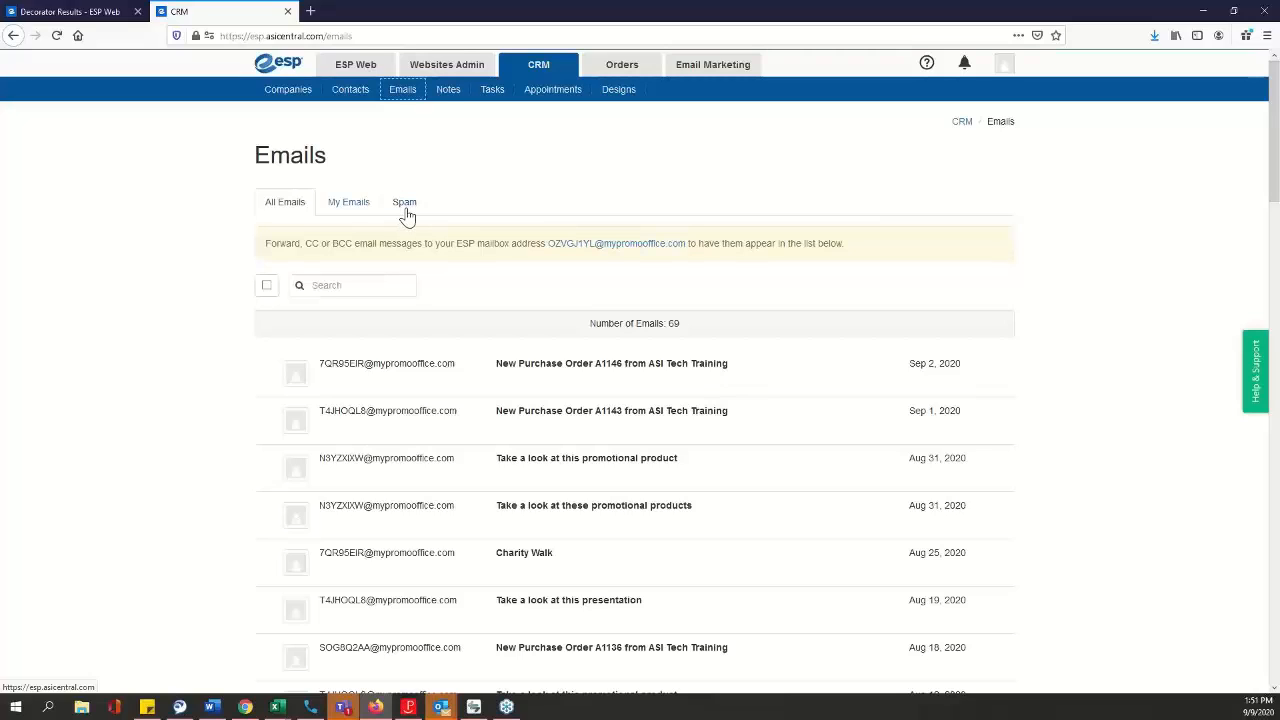
# Step: Return to the orders list and examine its filters, from status and contacts through vendors, websites and sales reps to tags
pyautogui.click(620, 67)
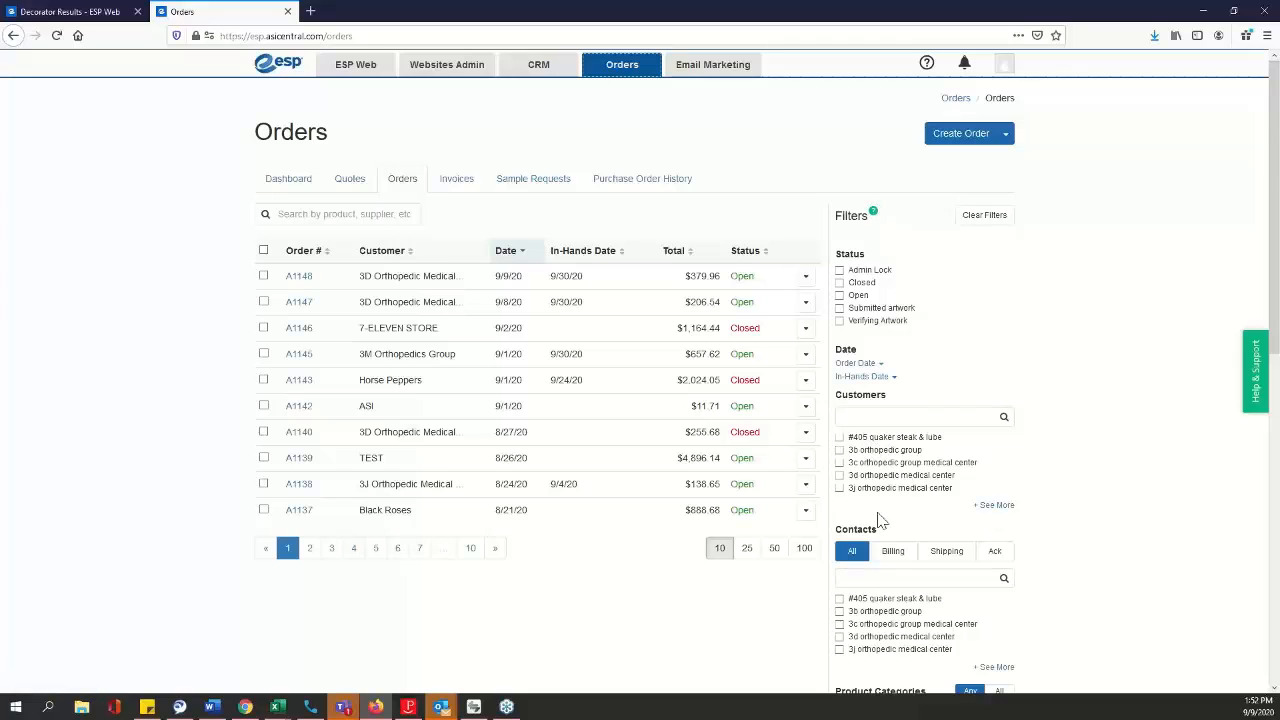
pyautogui.scroll(-2, 880, 520)
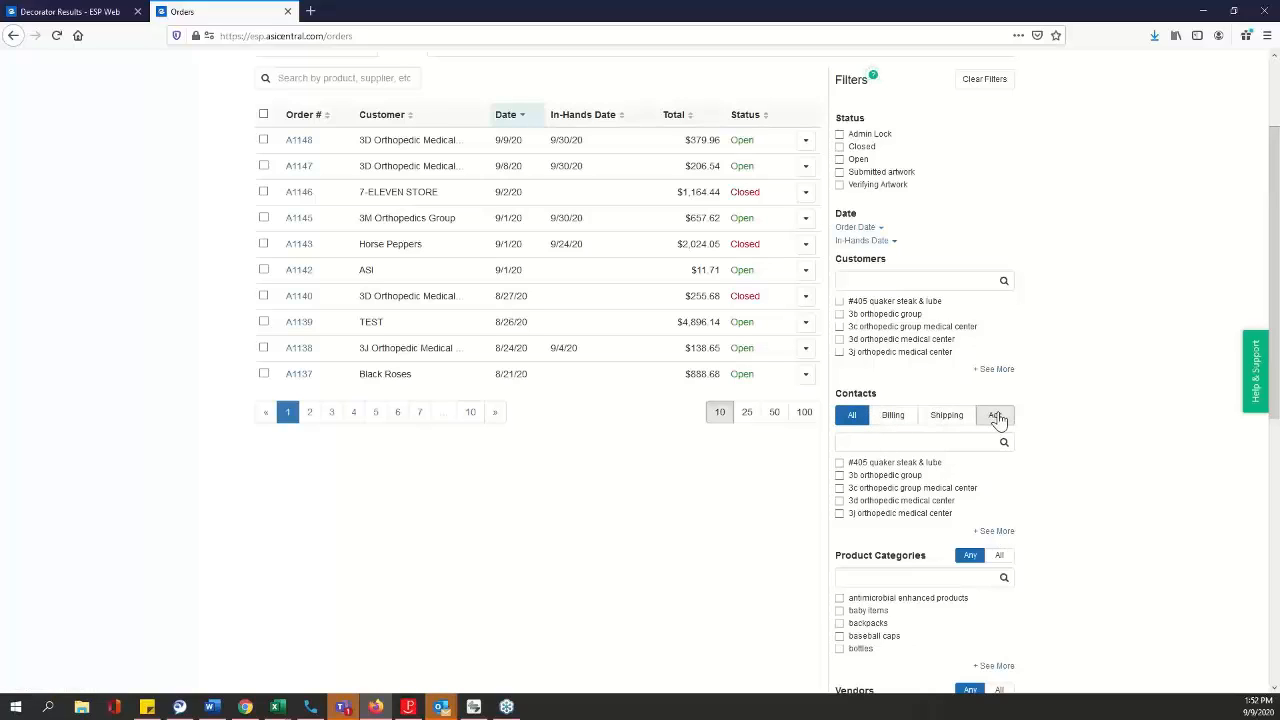
pyautogui.scroll(-2, 875, 405)
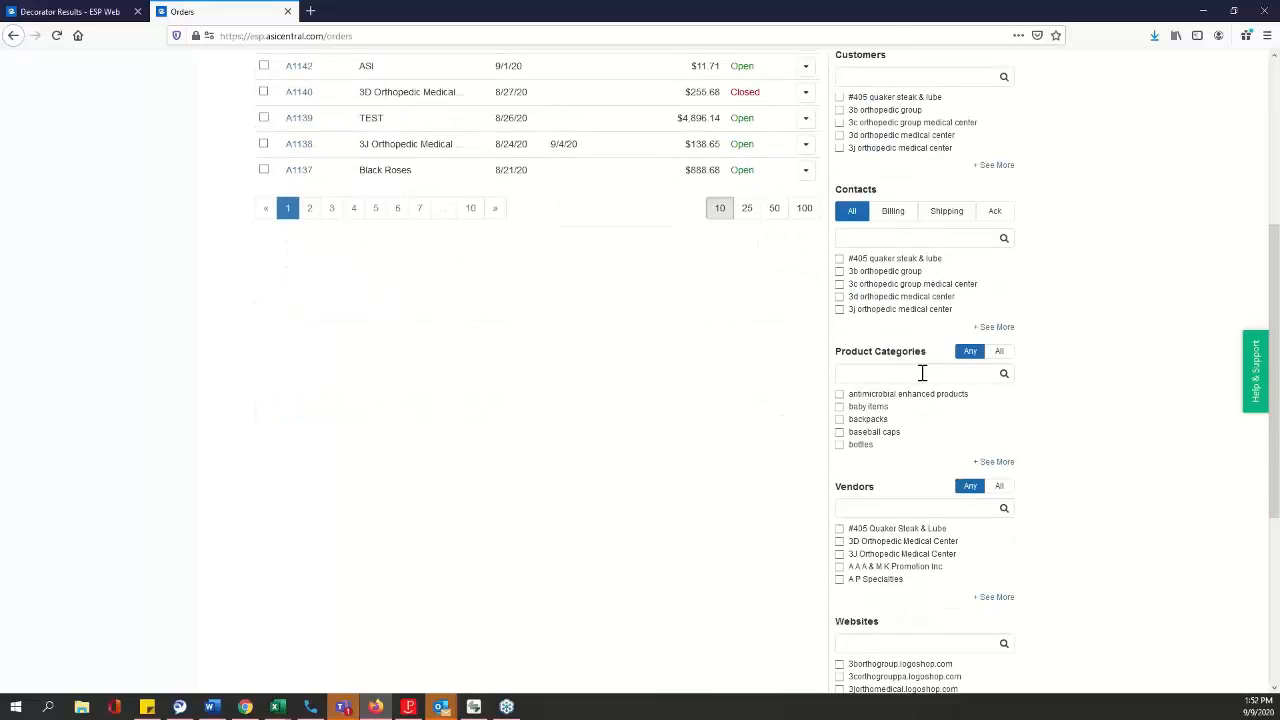
pyautogui.scroll(-3, 908, 406)
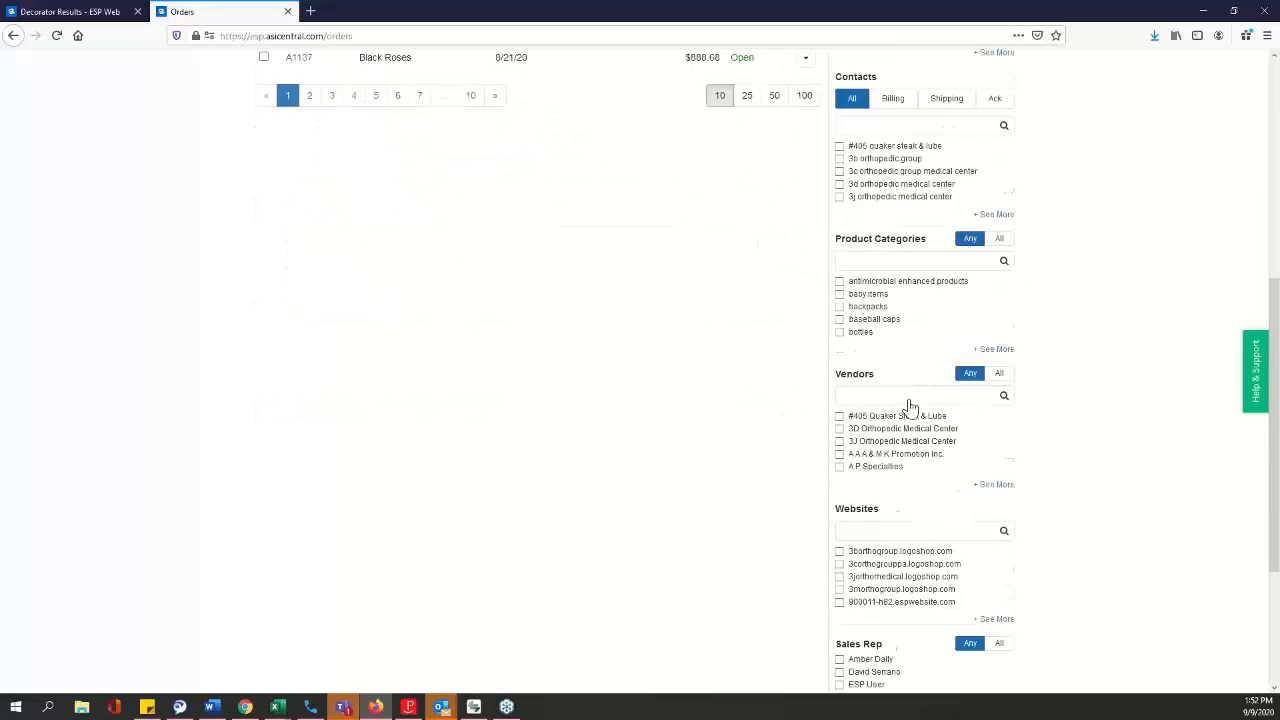
pyautogui.scroll(1, 875, 310)
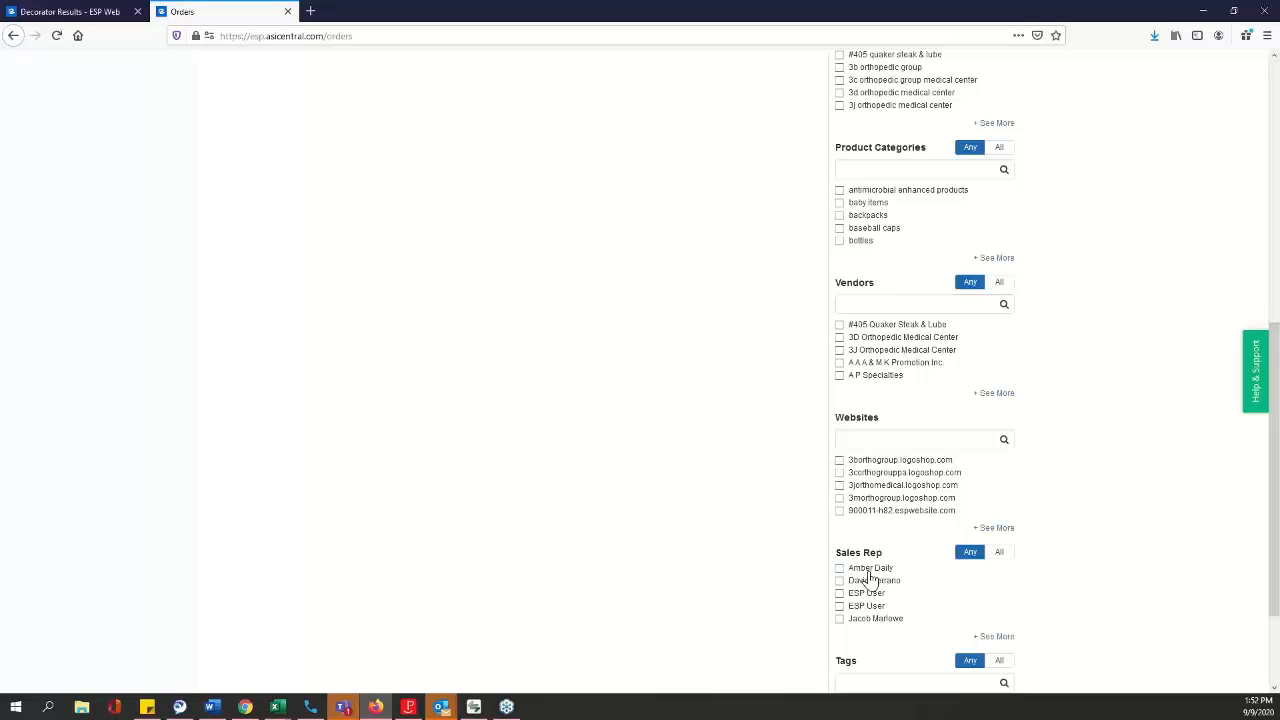
pyautogui.scroll(-3, 870, 580)
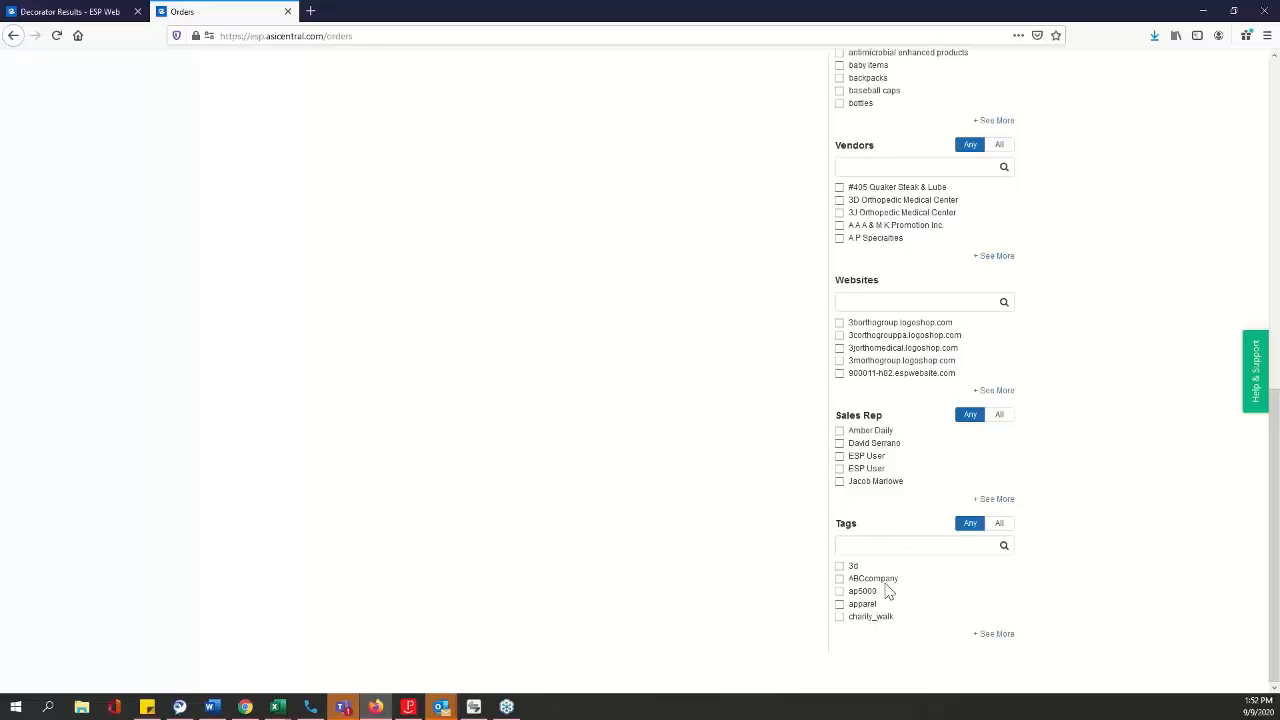
# Step: Search the order tag filter for "gildan", clear the search, and return to the orders list
pyautogui.click(875, 546)
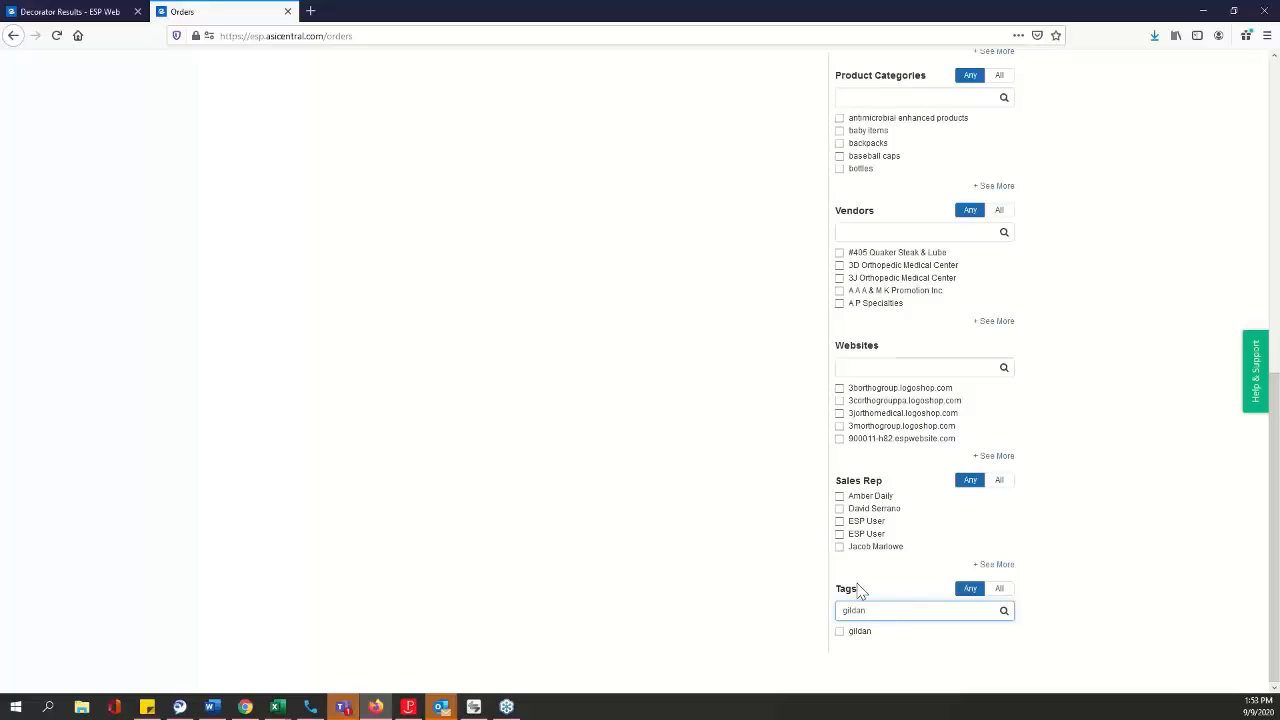
pyautogui.moveTo(874, 615); pyautogui.dragTo(786, 609)
pyautogui.press('BackSpace')
pyautogui.scroll(-1, 914, 477)
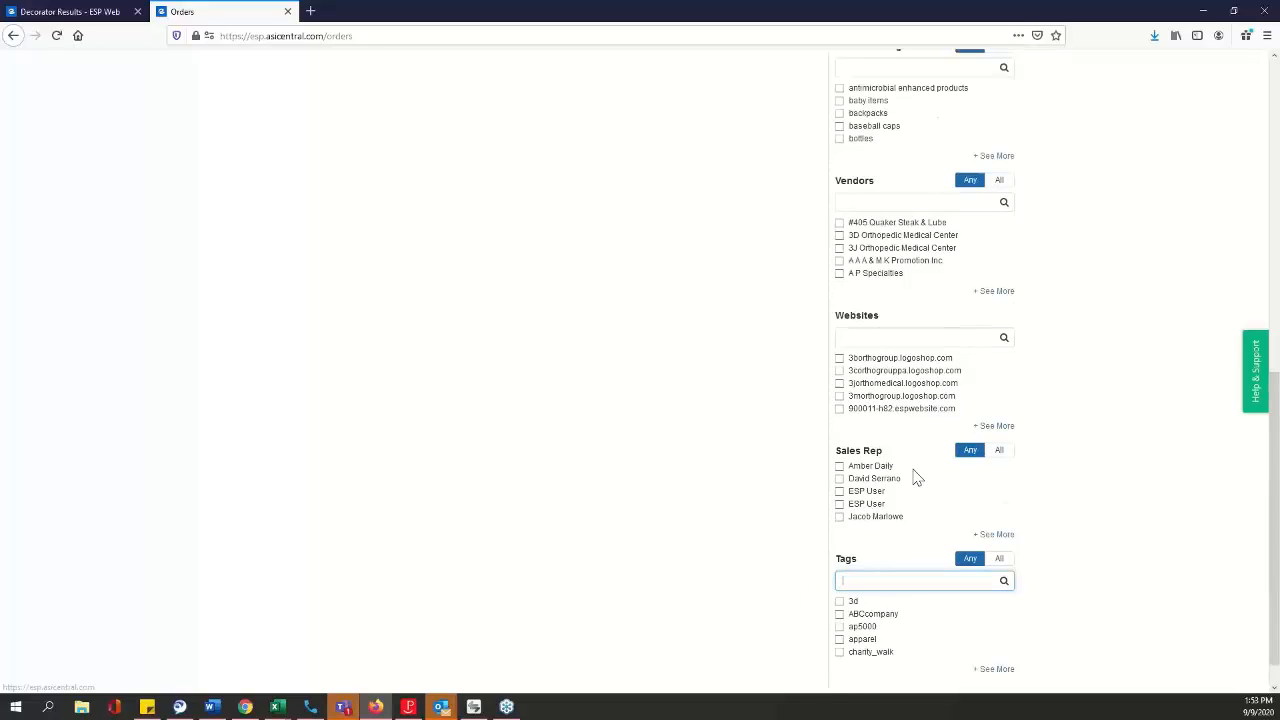
pyautogui.scroll(10, 549, 426)
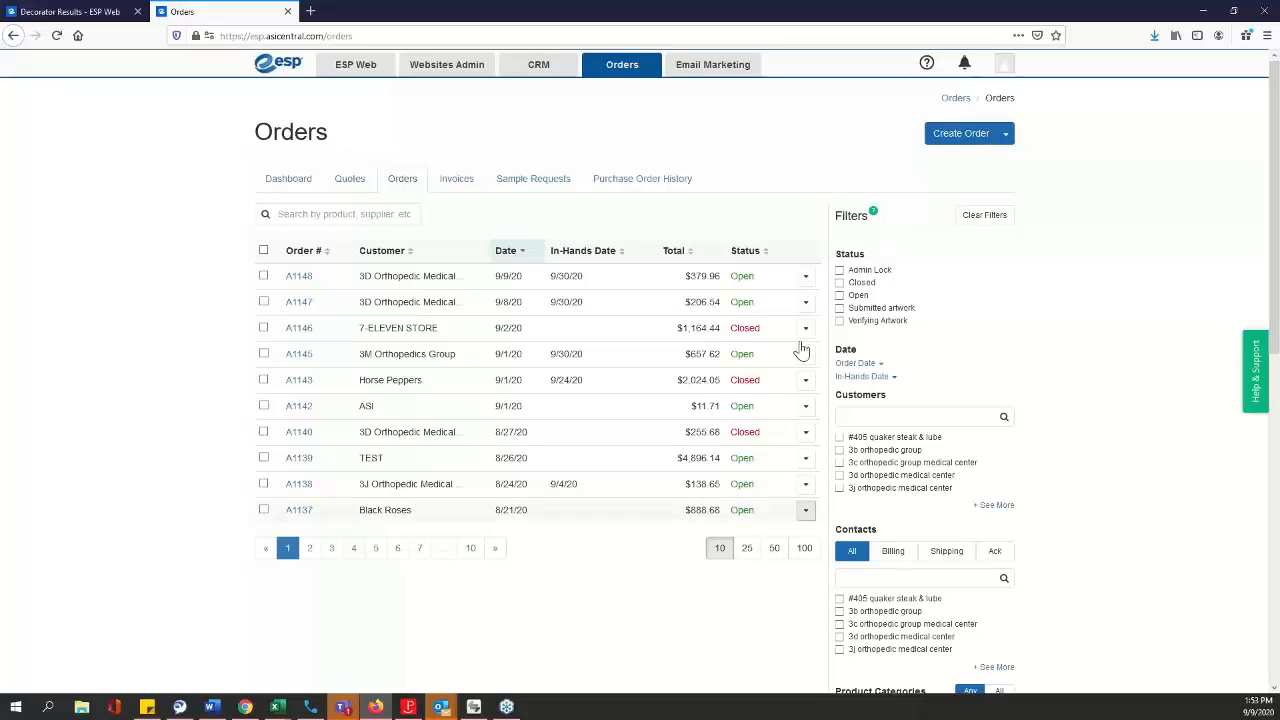
# Step: Check the newest order's available actions, then select the three most recent orders and review the statuses that can be assigned to them
pyautogui.click(805, 282)
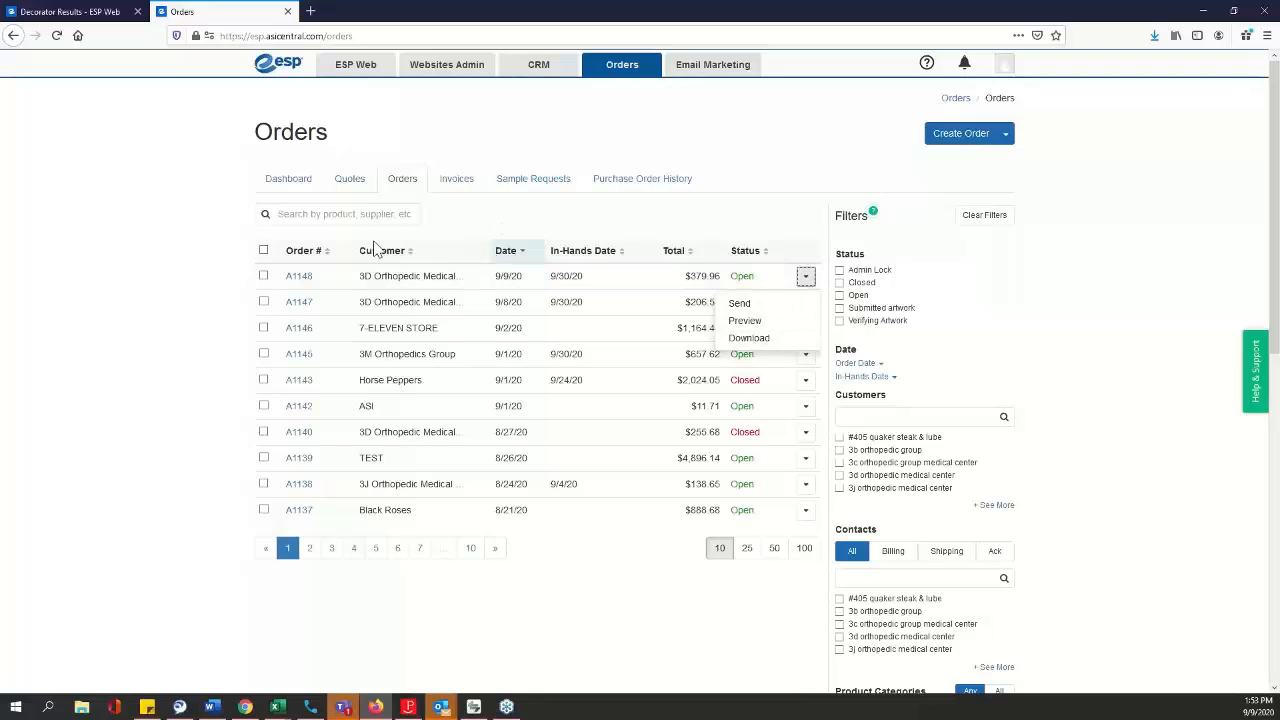
pyautogui.click(262, 277)
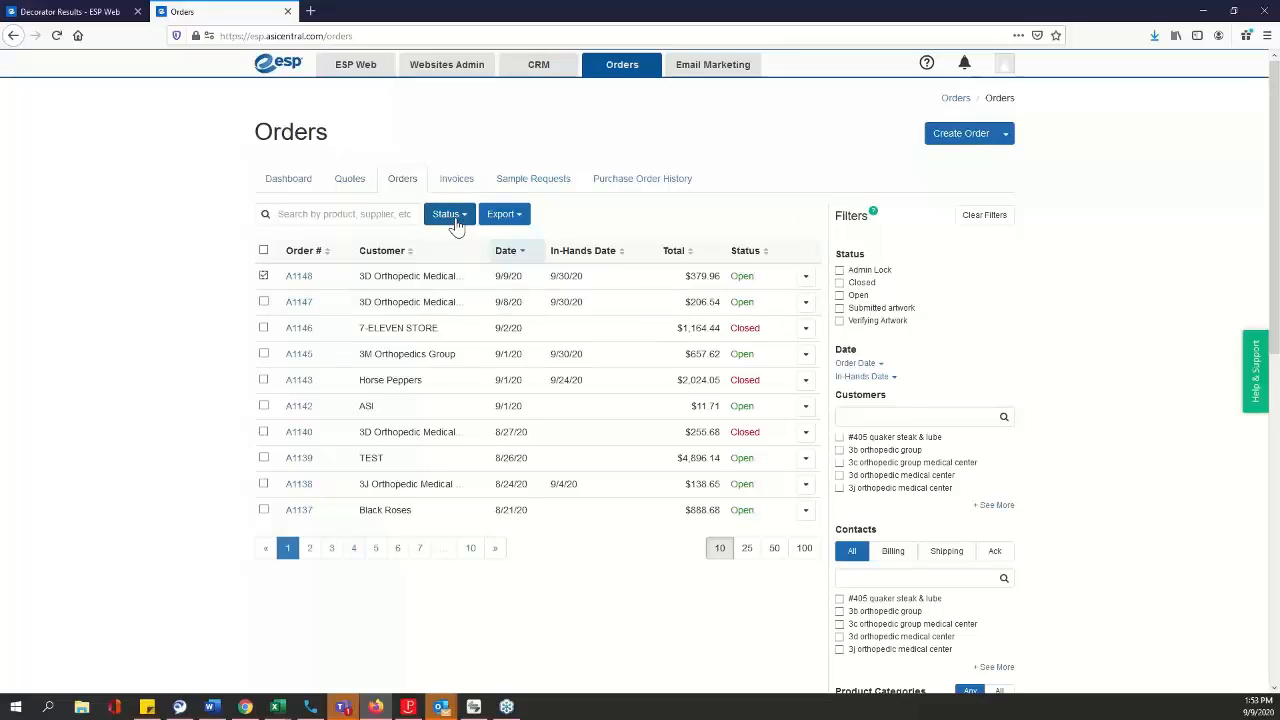
pyautogui.click(263, 301)
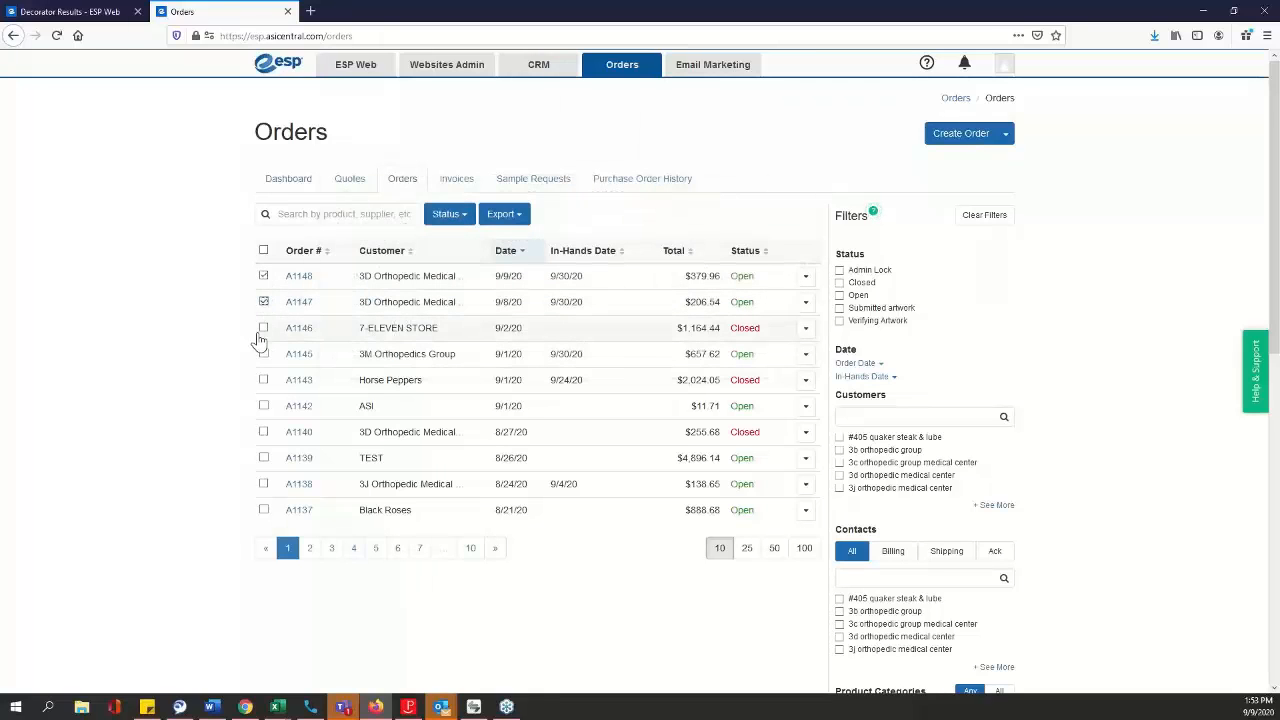
pyautogui.click(263, 327)
pyautogui.click(463, 219)
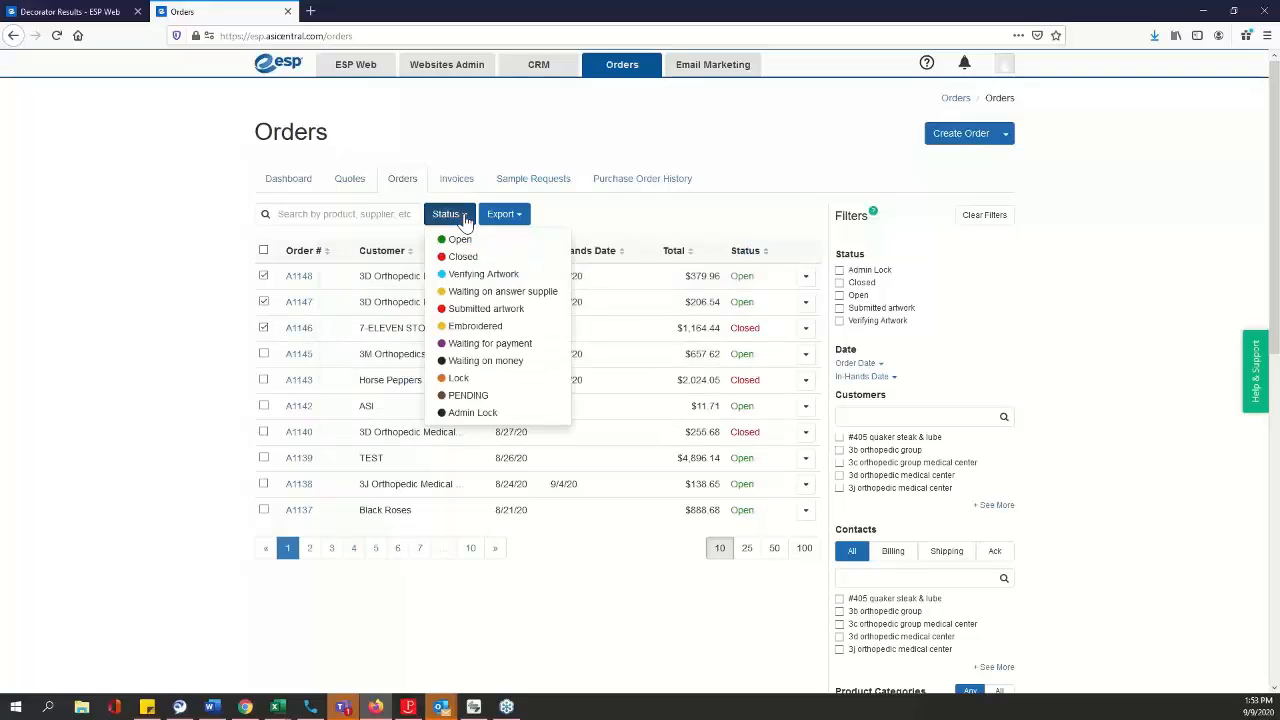
# Step: Export the three selected orders in Excel format
pyautogui.click(505, 218)
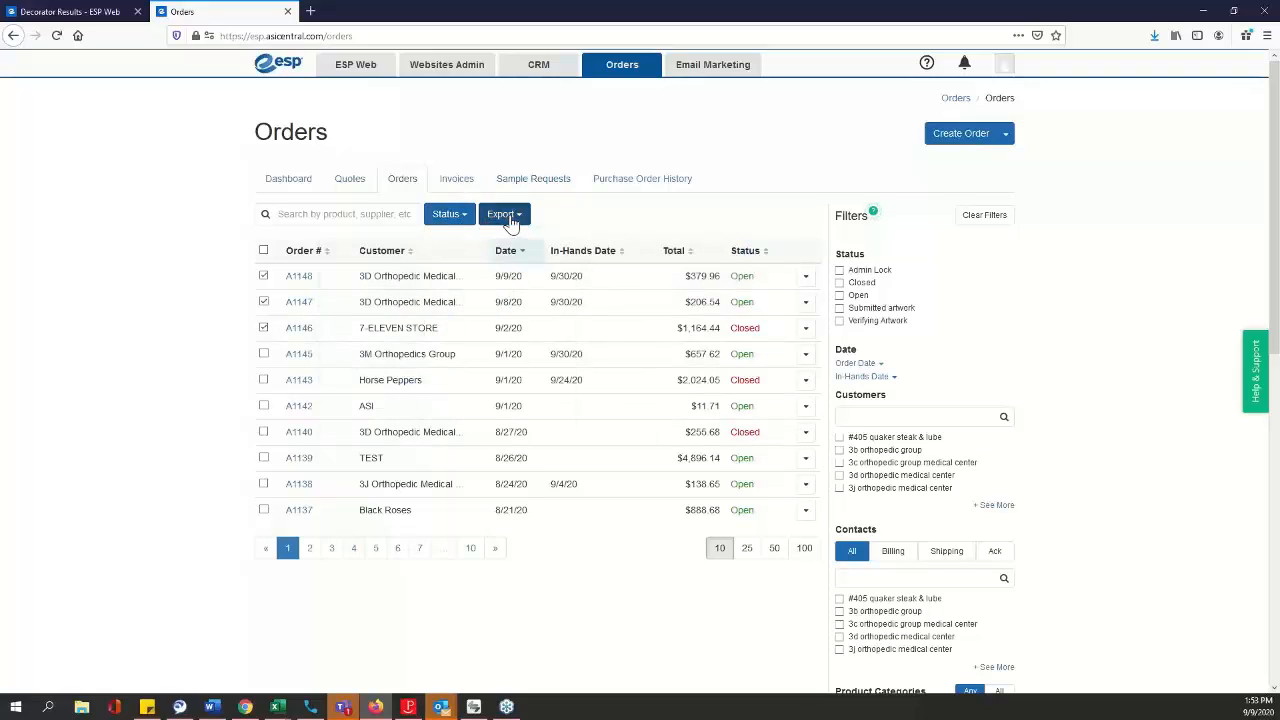
pyautogui.click(509, 220)
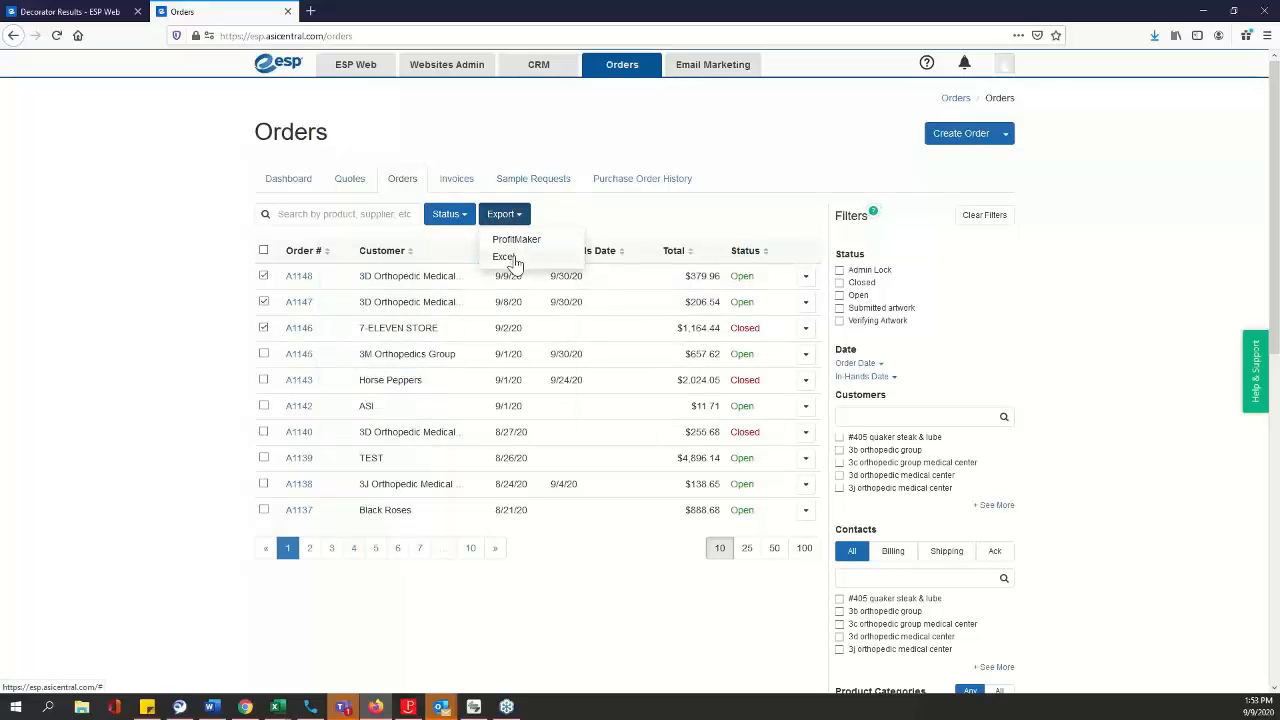
pyautogui.click(505, 256)
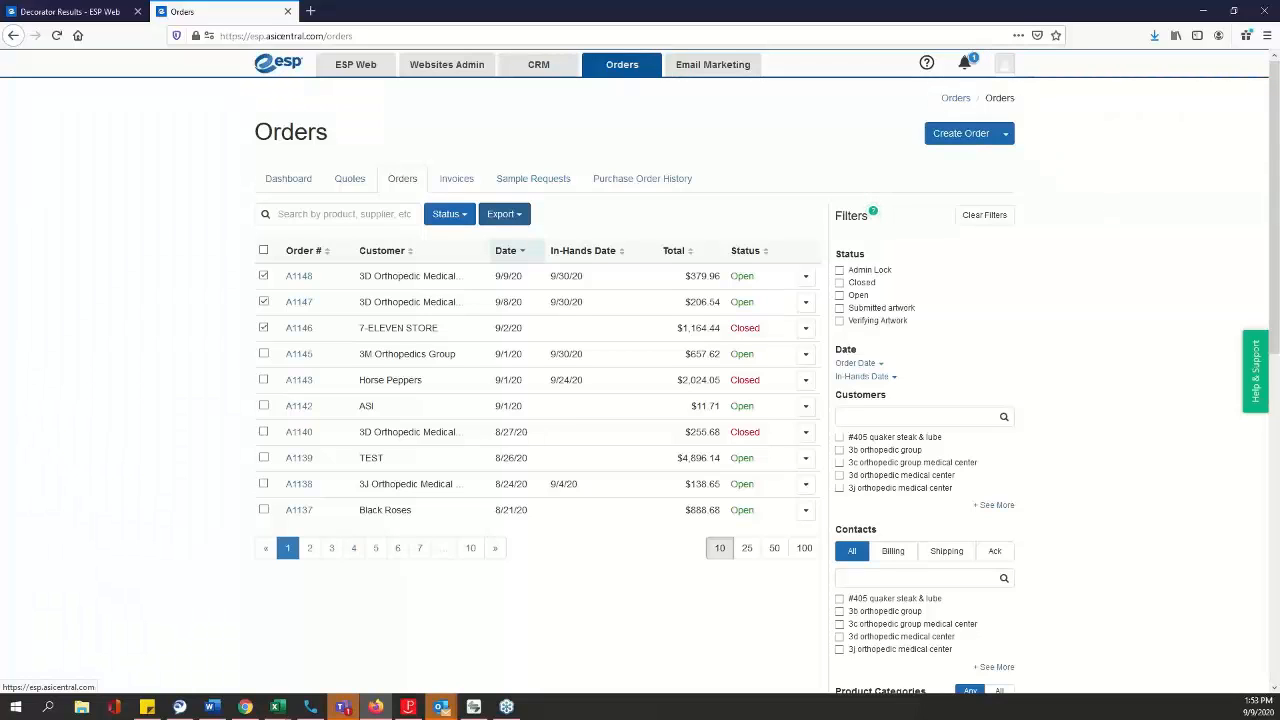
# Step: Find the newest generated order export in the notifications and open ESP_Order_2020-09-09.xlsx in Excel
pyautogui.click(966, 64)
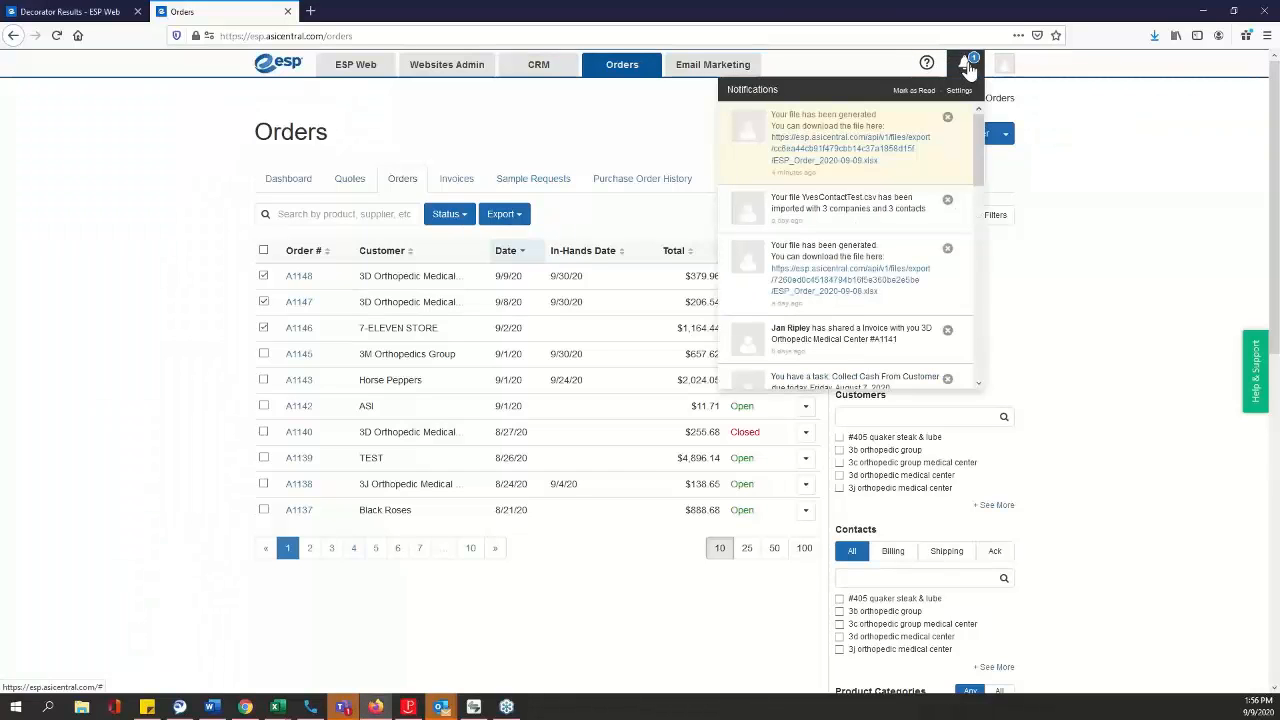
pyautogui.click(824, 148)
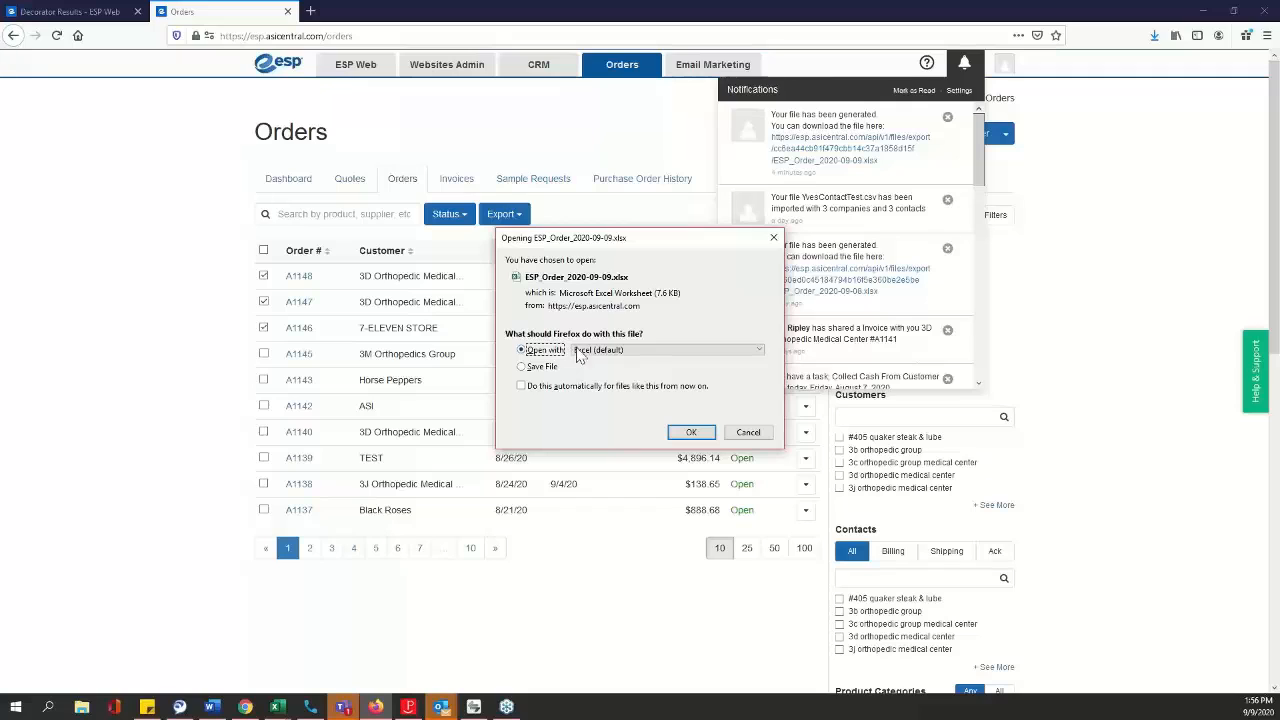
pyautogui.click(690, 432)
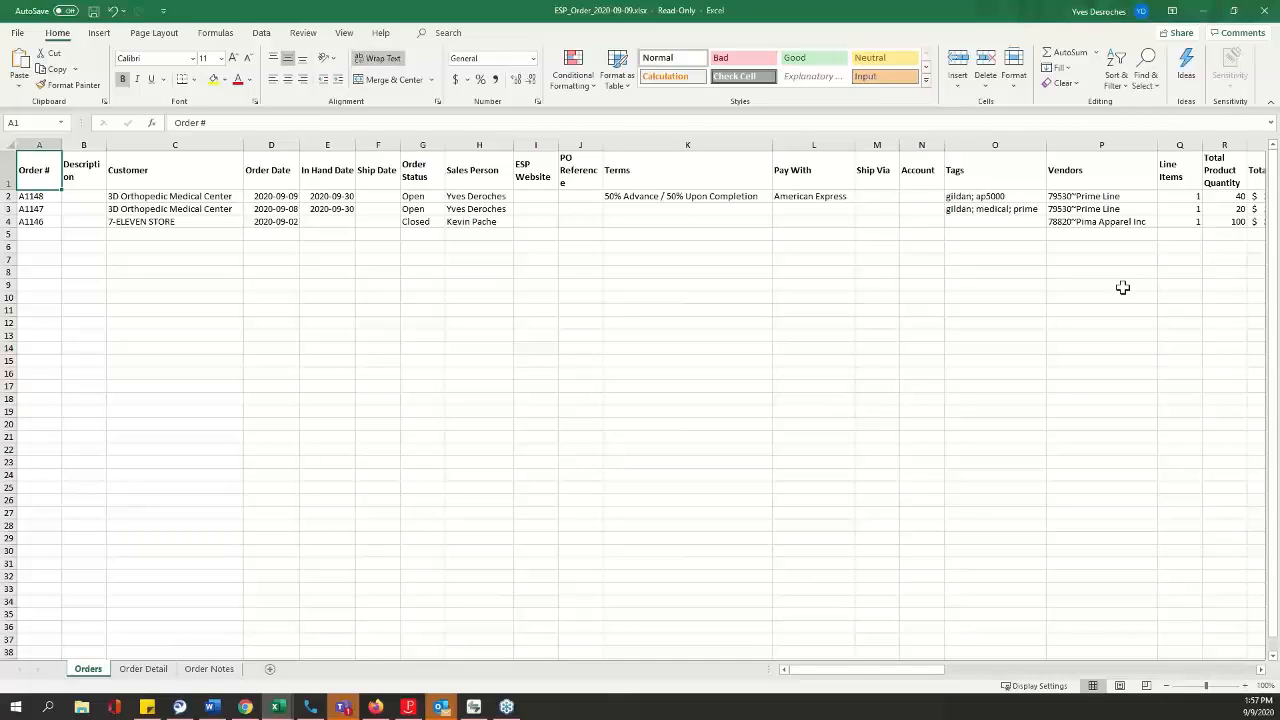
# Step: Examine the exported totals, billing and shipping columns, the Order Detail and Order Notes sheets, and return to the start of the Orders sheet
pyautogui.click(1090, 670)
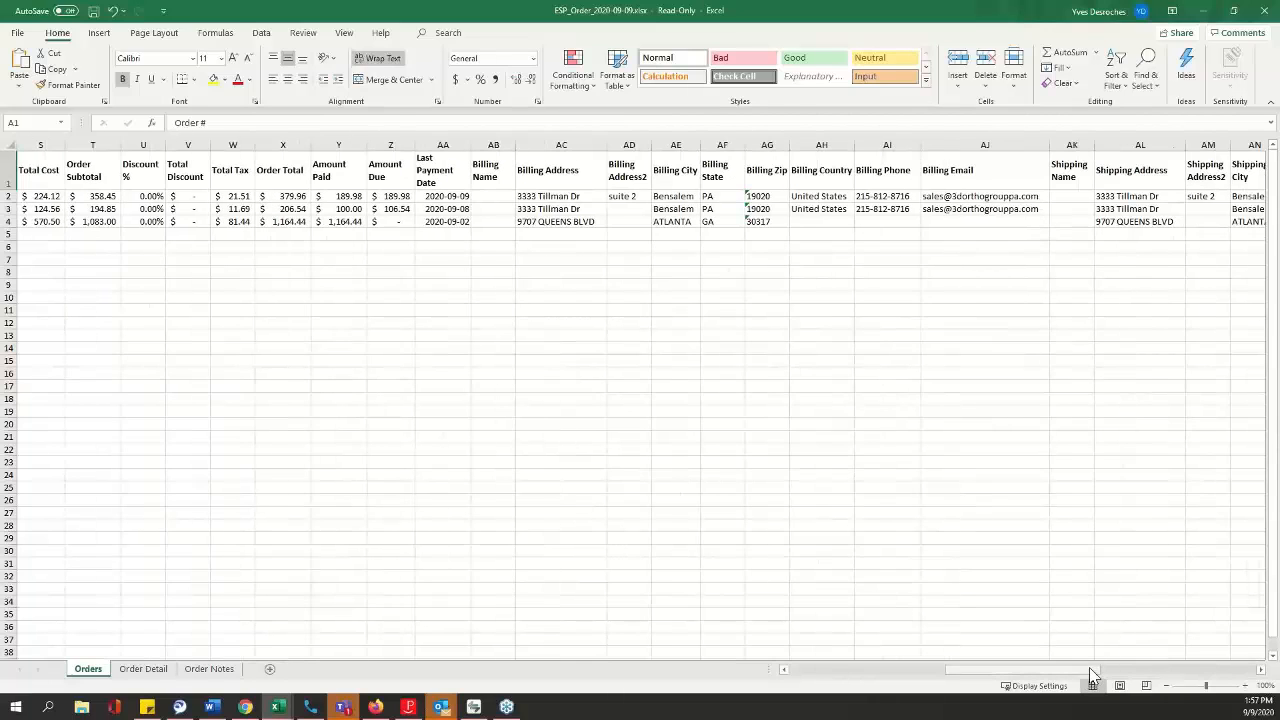
pyautogui.click(143, 669)
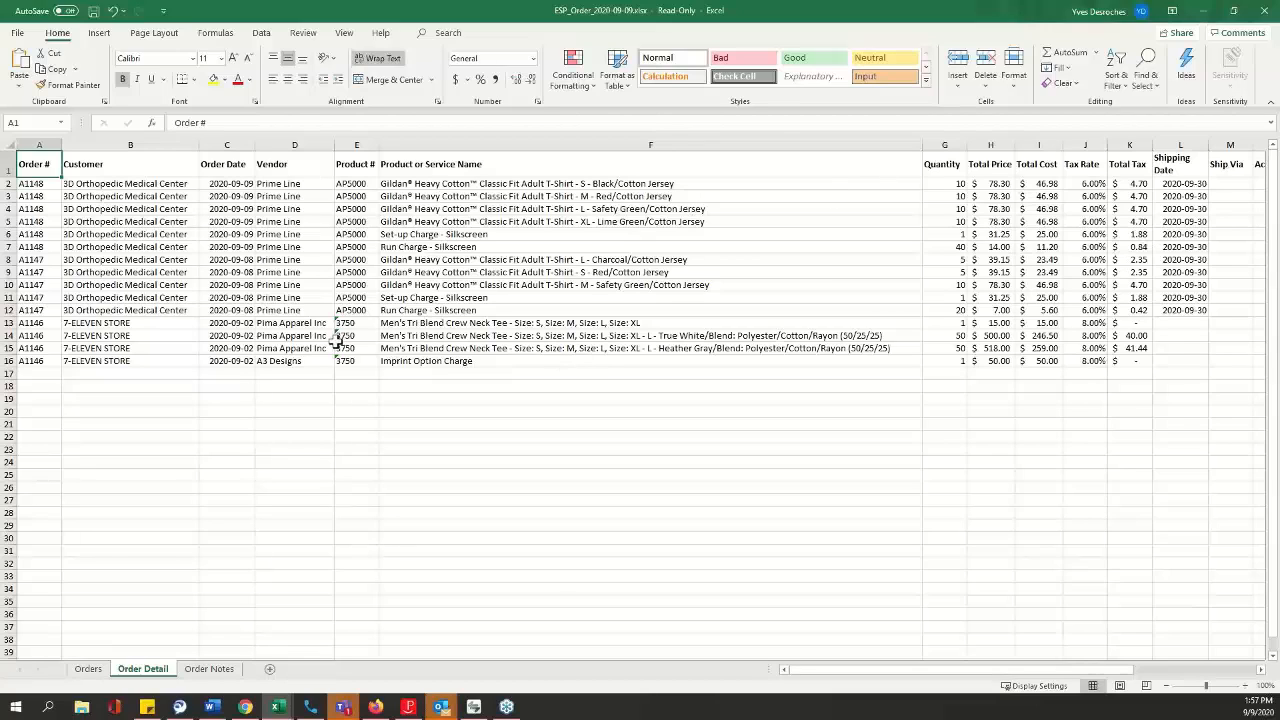
pyautogui.click(219, 671)
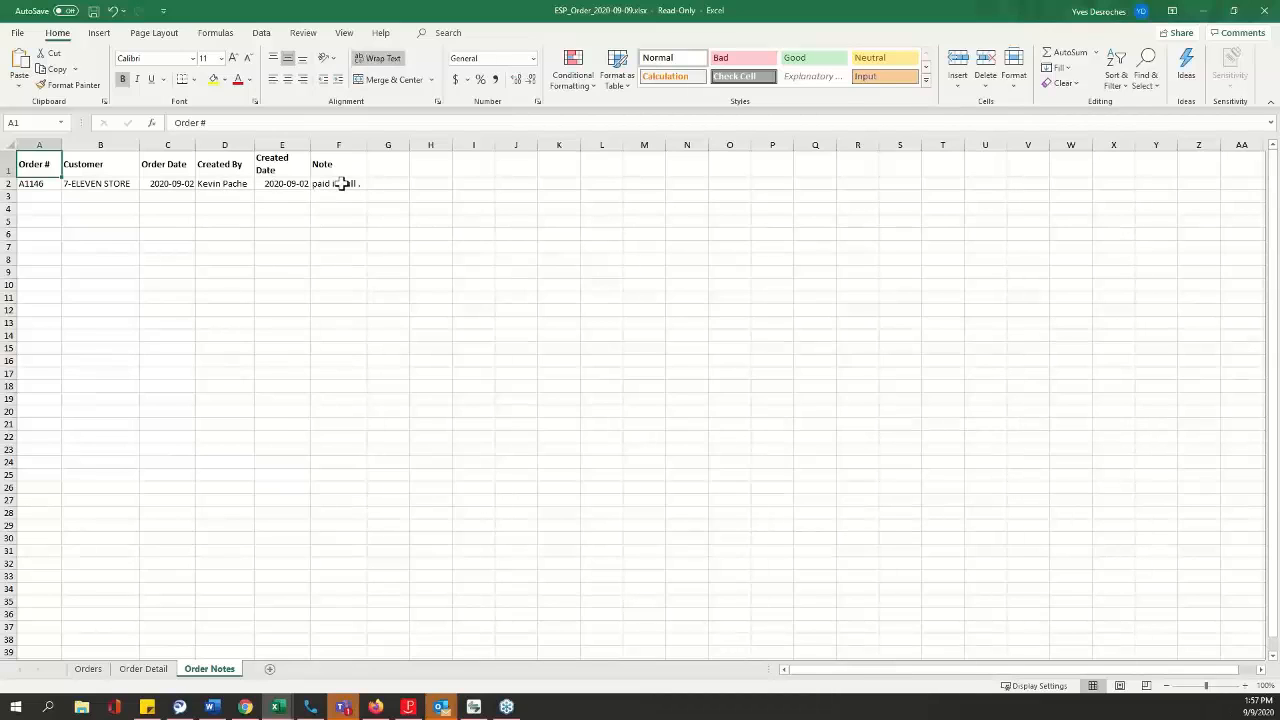
pyautogui.click(90, 669)
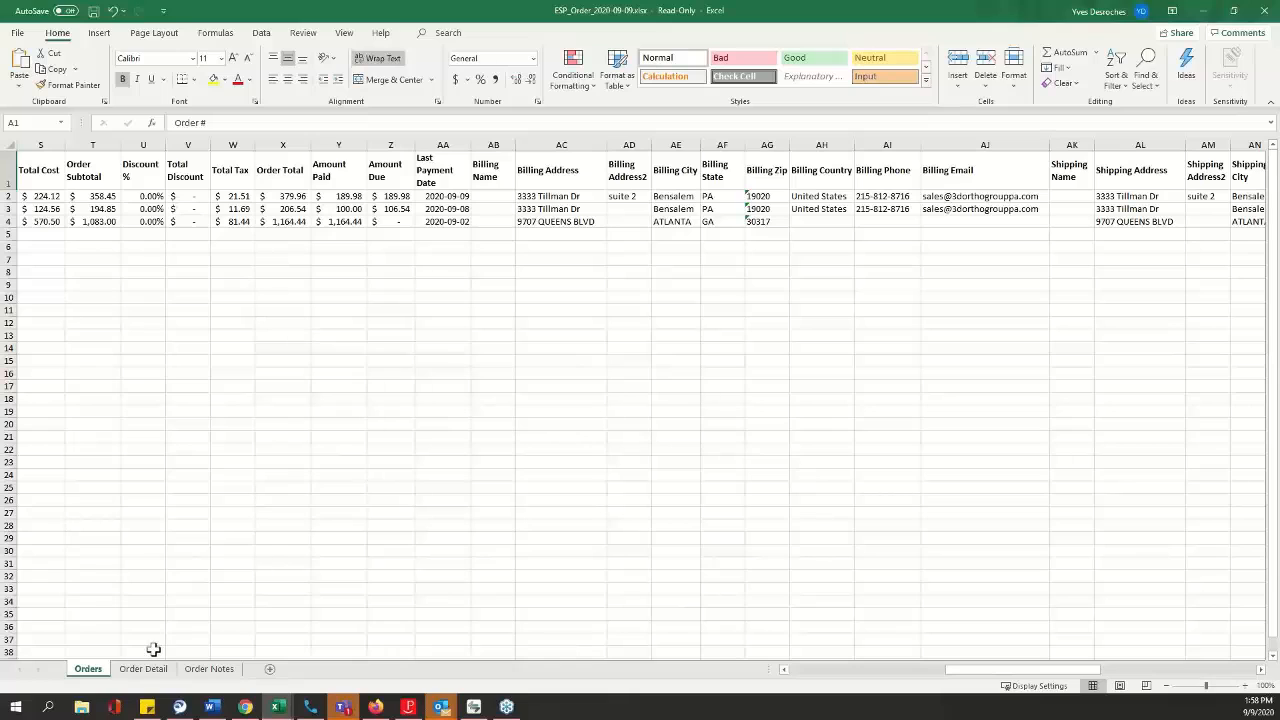
pyautogui.click(806, 674)
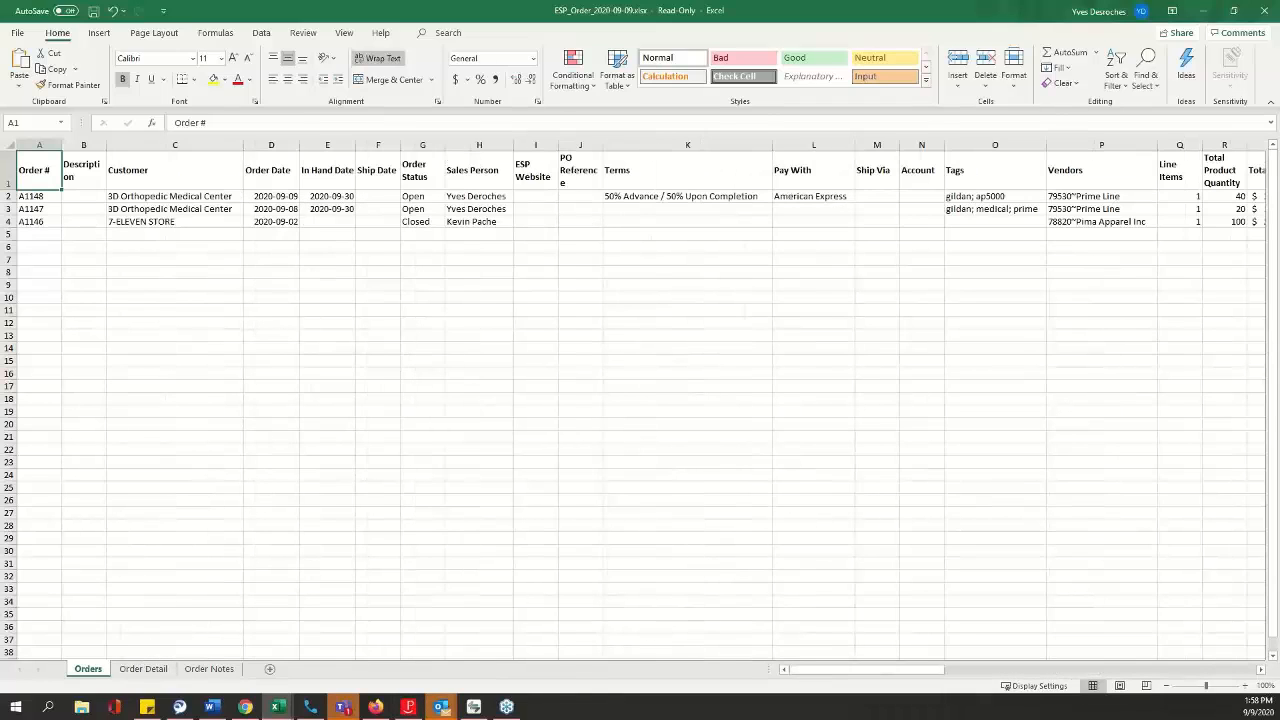